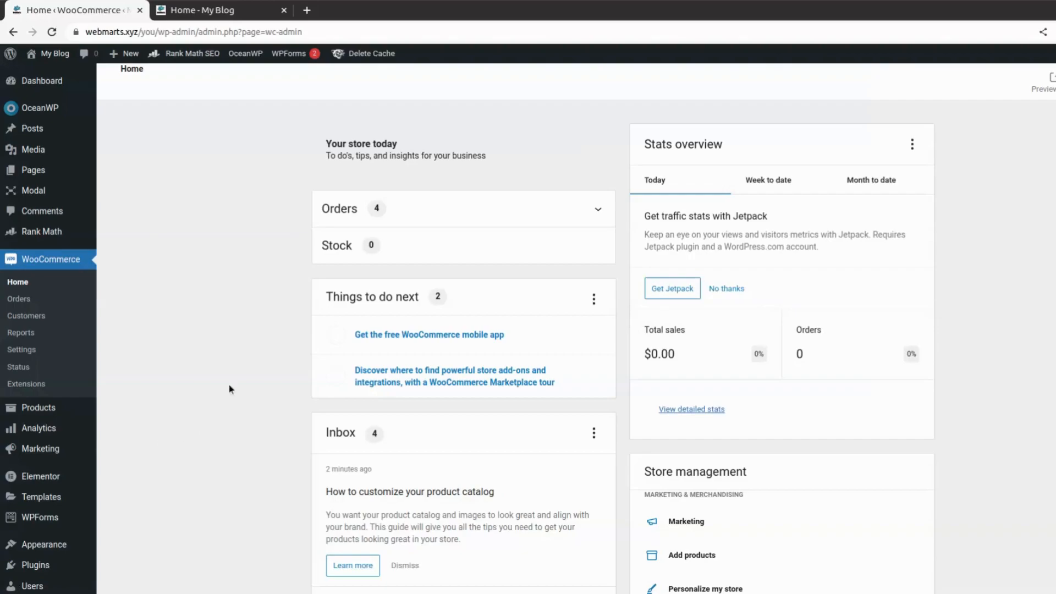
Open the page for adding new plugins to the WordPress site
scroll(239, 376, "up", 2)
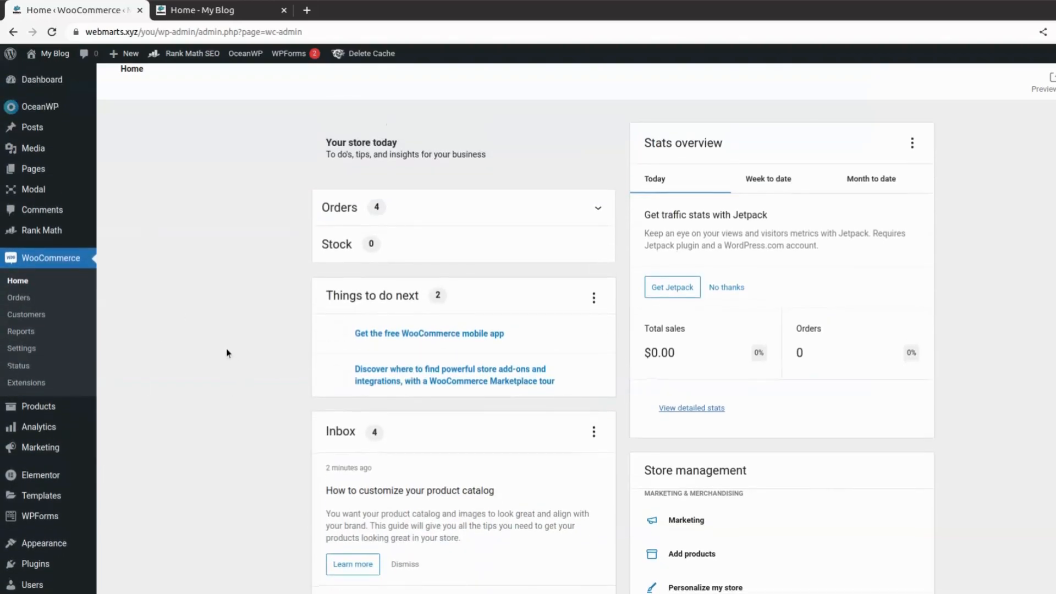
scroll(231, 330, "down", 5)
scroll(210, 319, "up", 2)
mouse_move(82, 253)
mouse_move(69, 348)
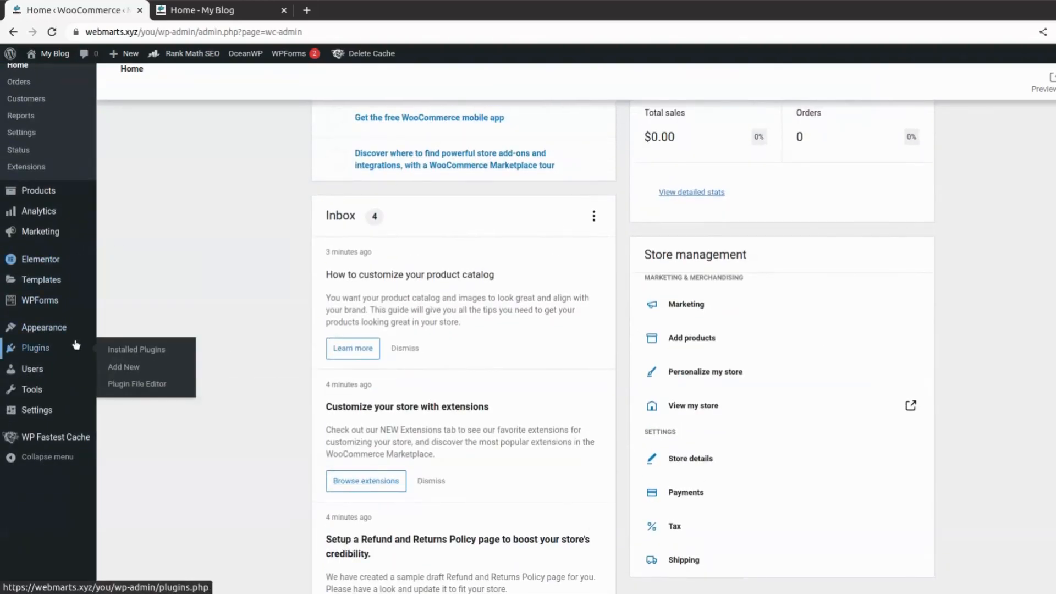
left_click(126, 371)
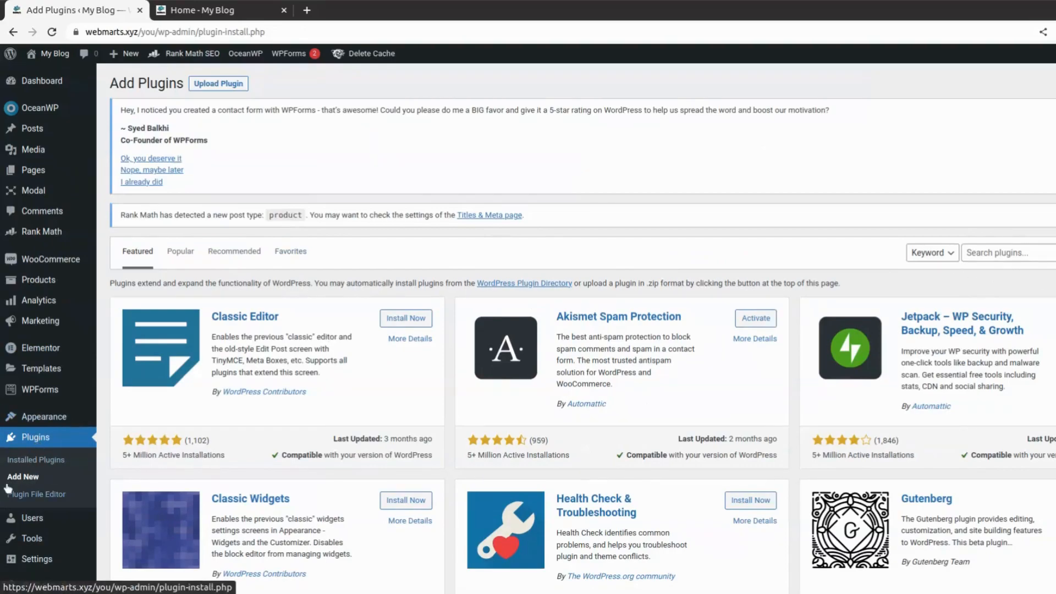
Search the plugin directory for woocommerce
left_click(1026, 251)
type("wood")
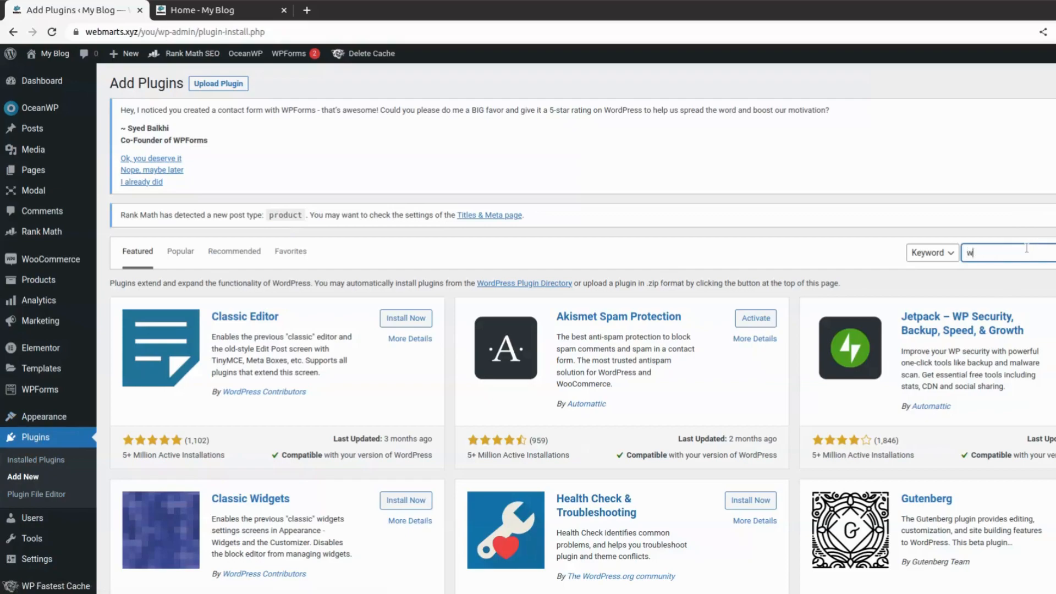
type("ommerce")
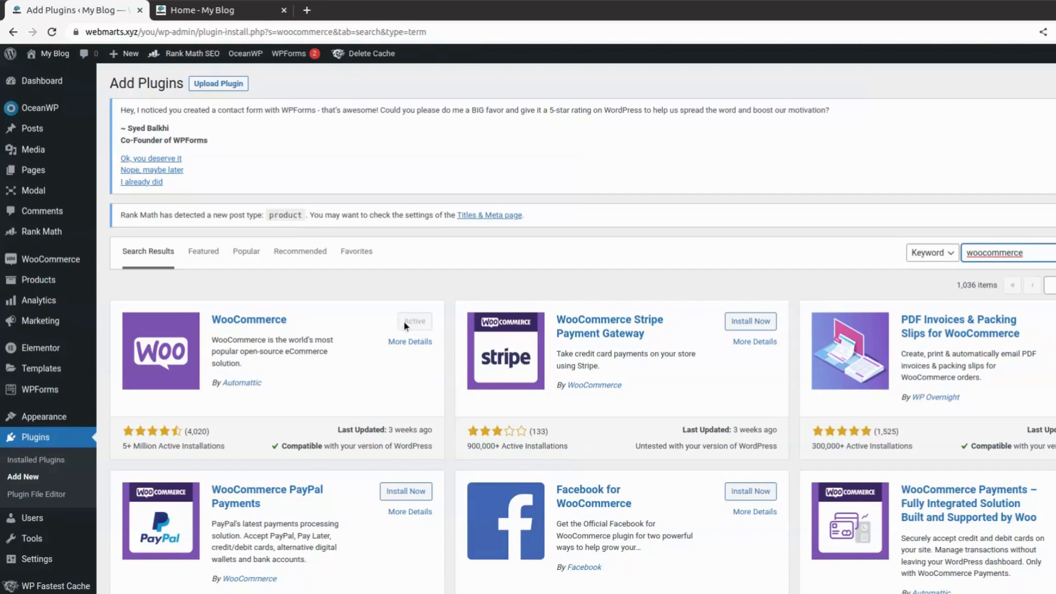
Open the General section of the WooCommerce settings and look over the Store Address fields
mouse_move(85, 267)
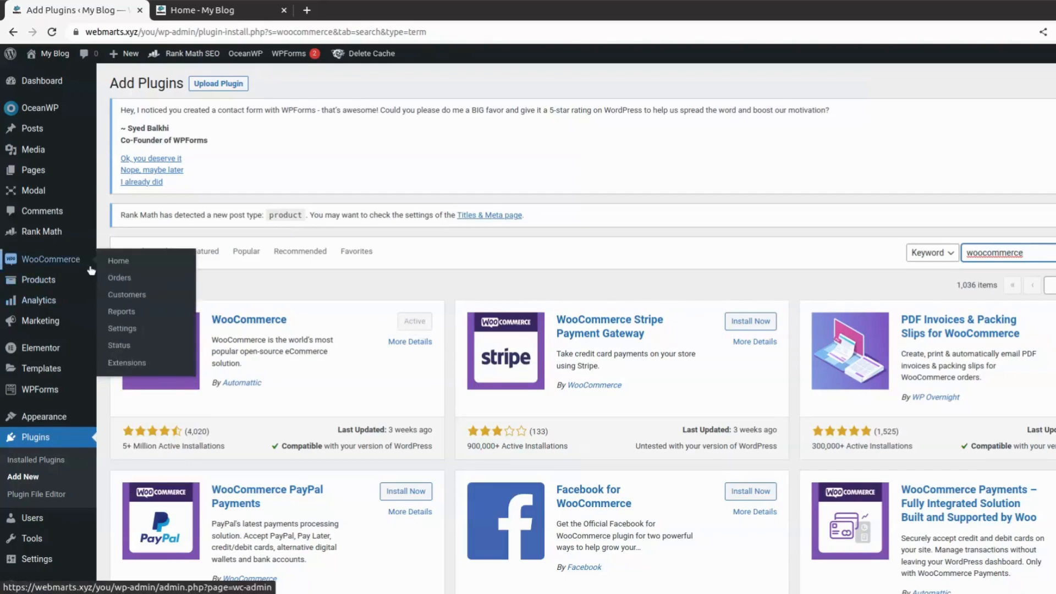
left_click(80, 264)
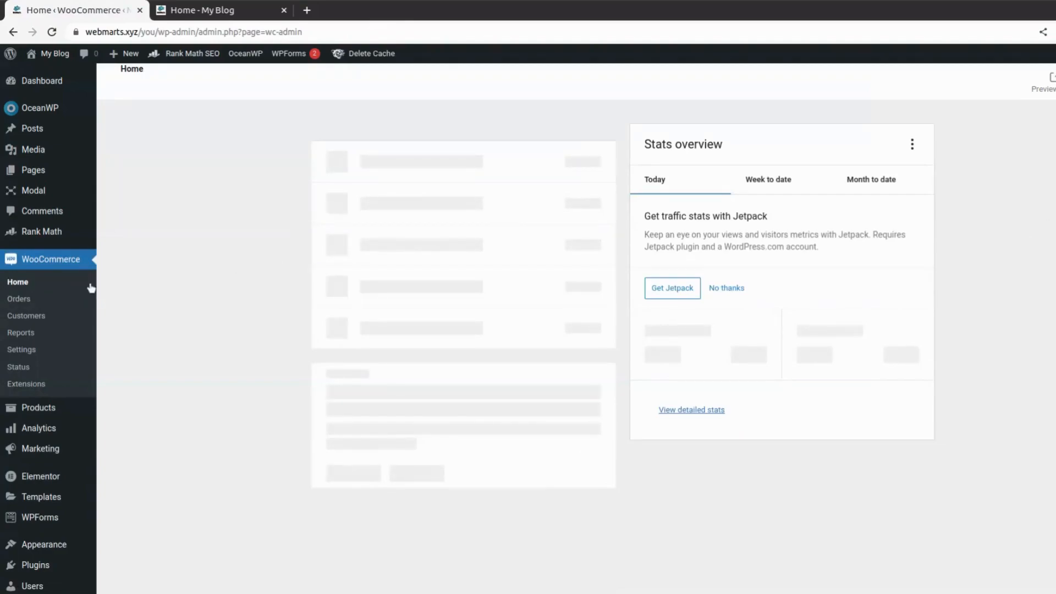
left_click(34, 355)
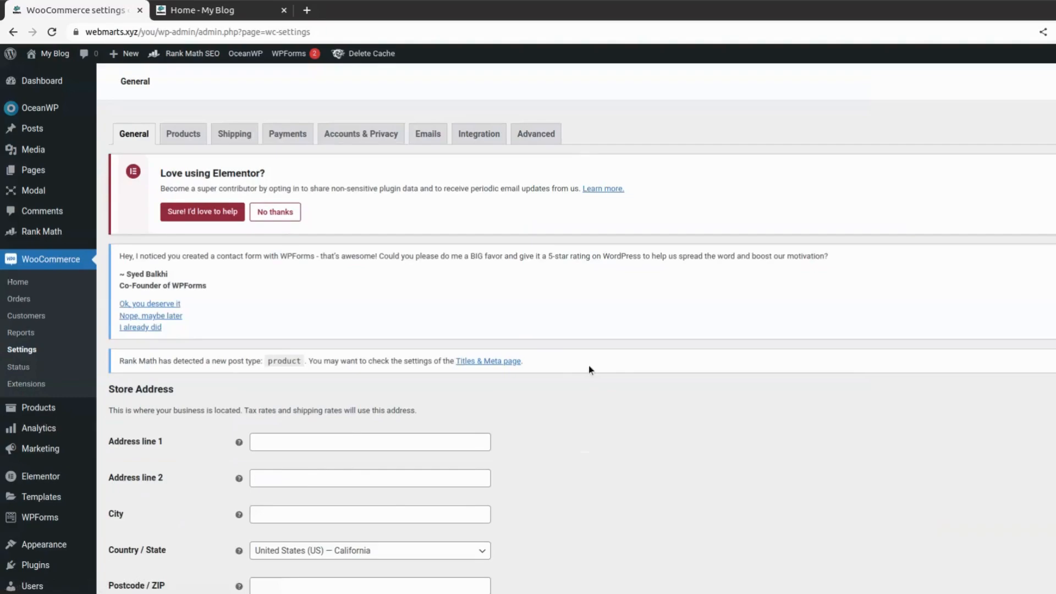
scroll(628, 377, "down", 3)
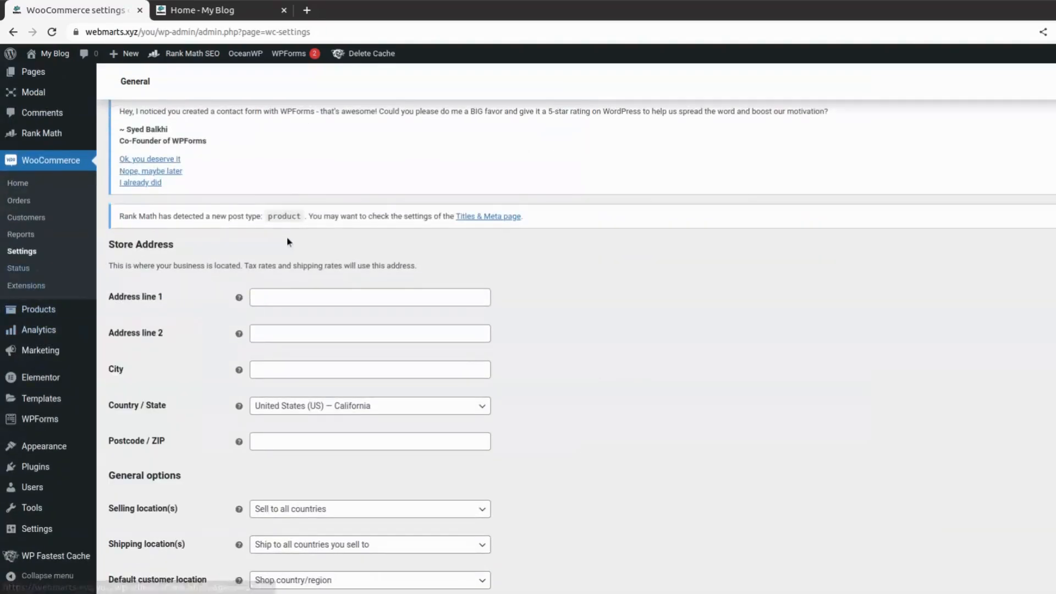
scroll(285, 238, "up", 3)
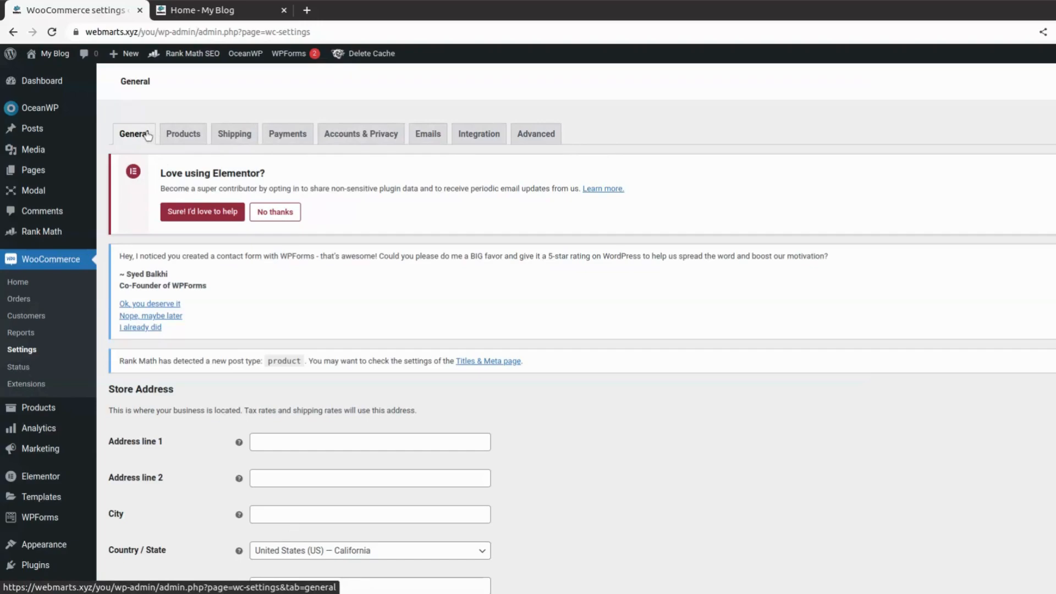
scroll(675, 302, "down", 4)
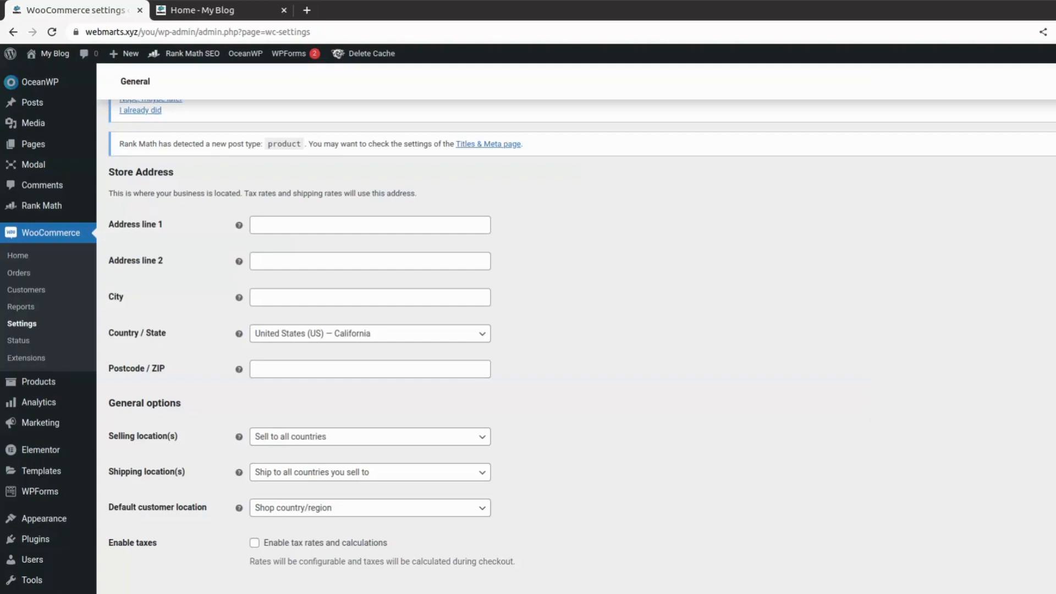
left_click(338, 225)
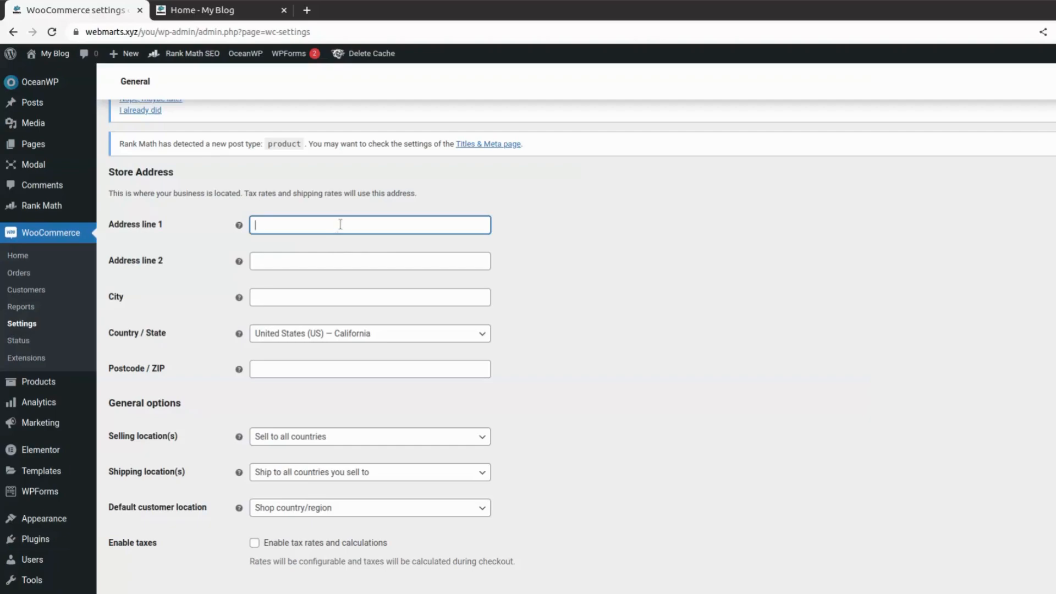
left_click(529, 238)
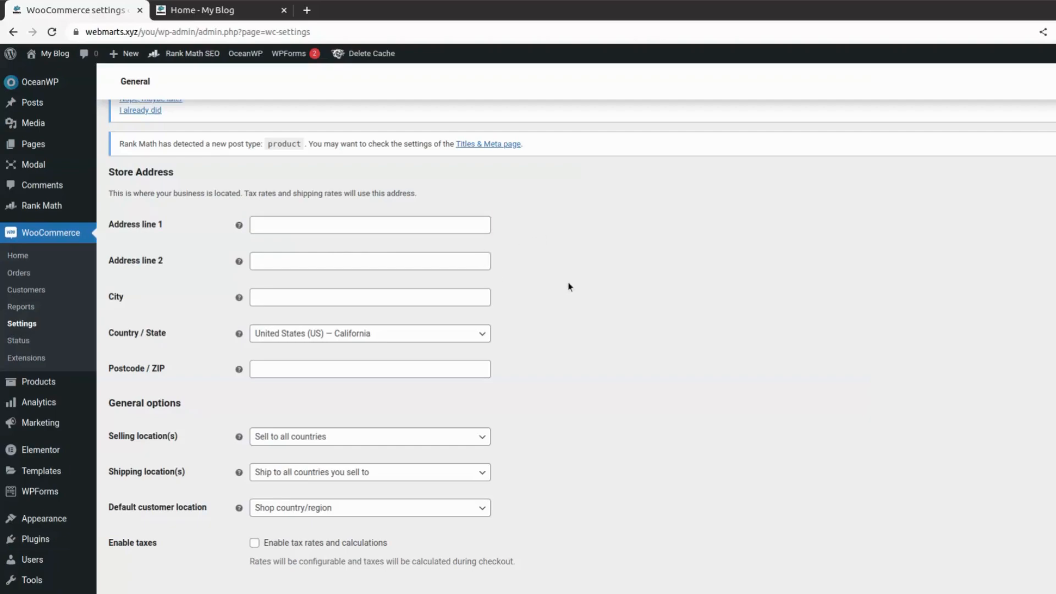
Set the store address country and state to India — Gujarat
scroll(568, 286, "down", 3)
left_click(480, 188)
left_click(443, 207)
type("india")
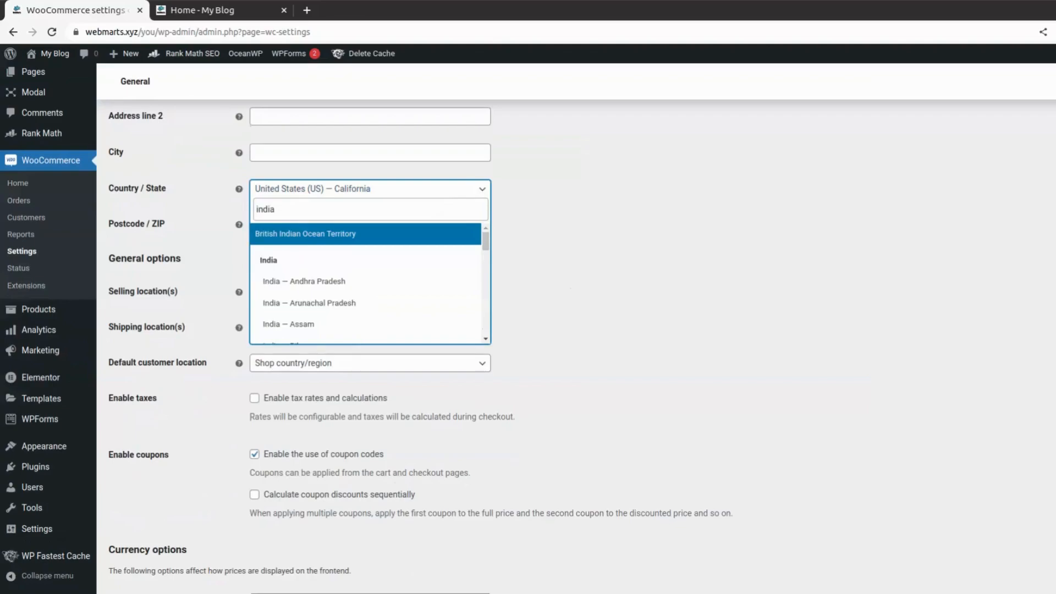
scroll(406, 302, "down", 5)
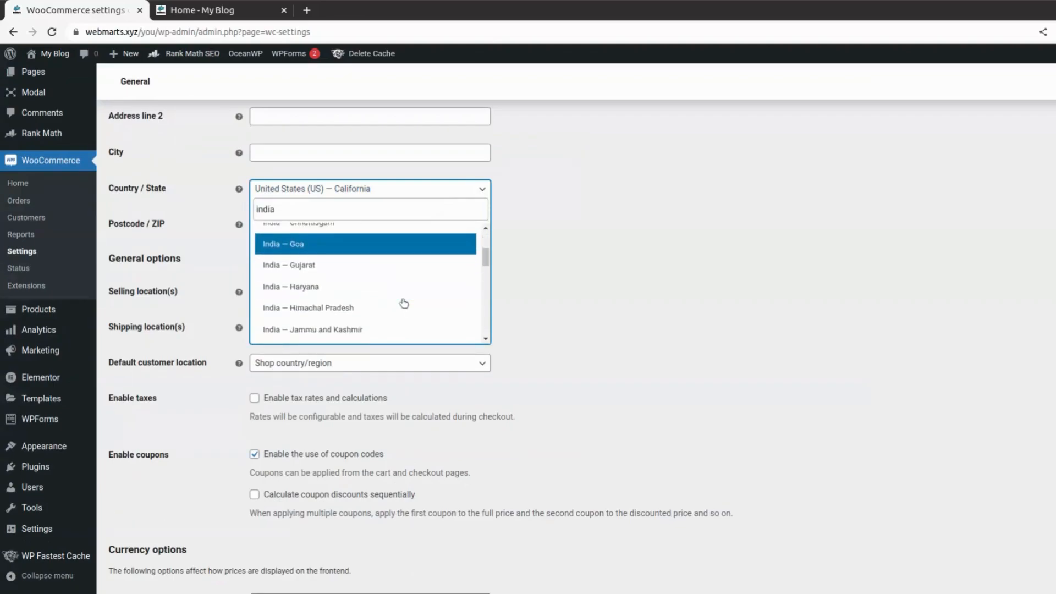
scroll(405, 303, "down", 3)
scroll(405, 286, "up", 6)
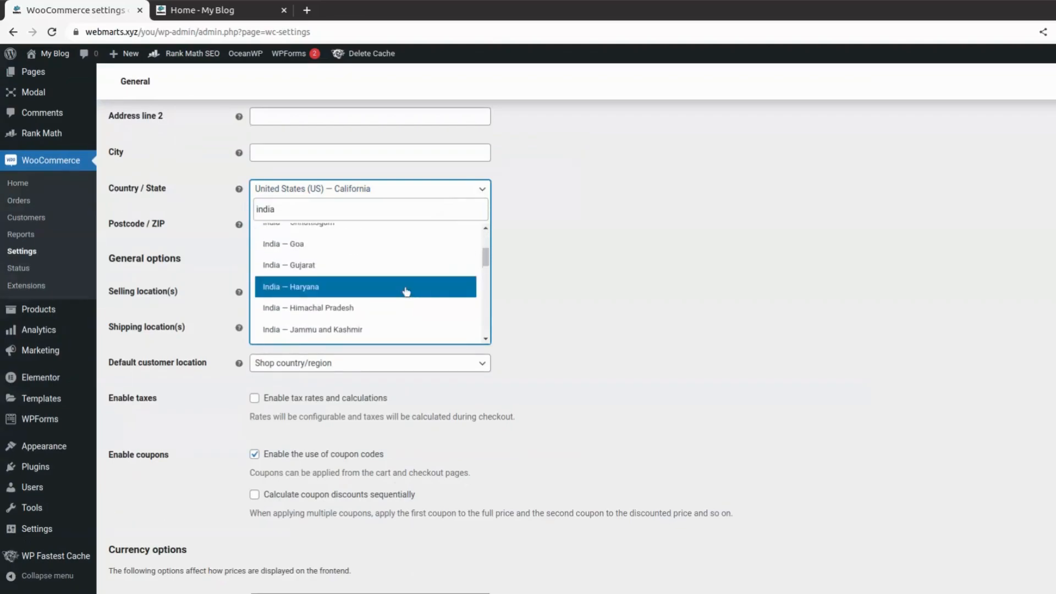
left_click(406, 266)
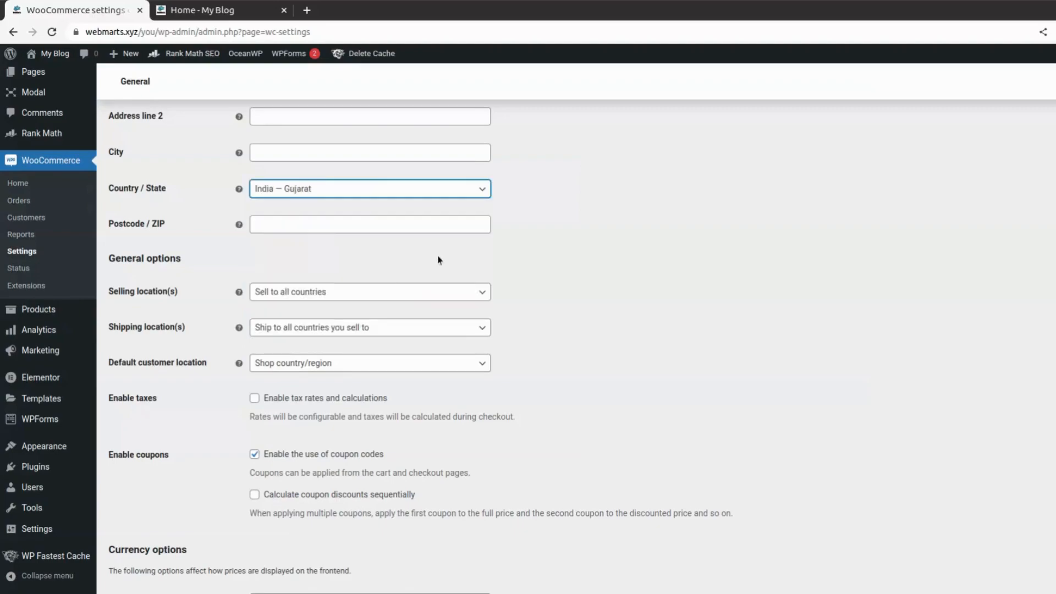
key("Tab")
left_click(559, 243)
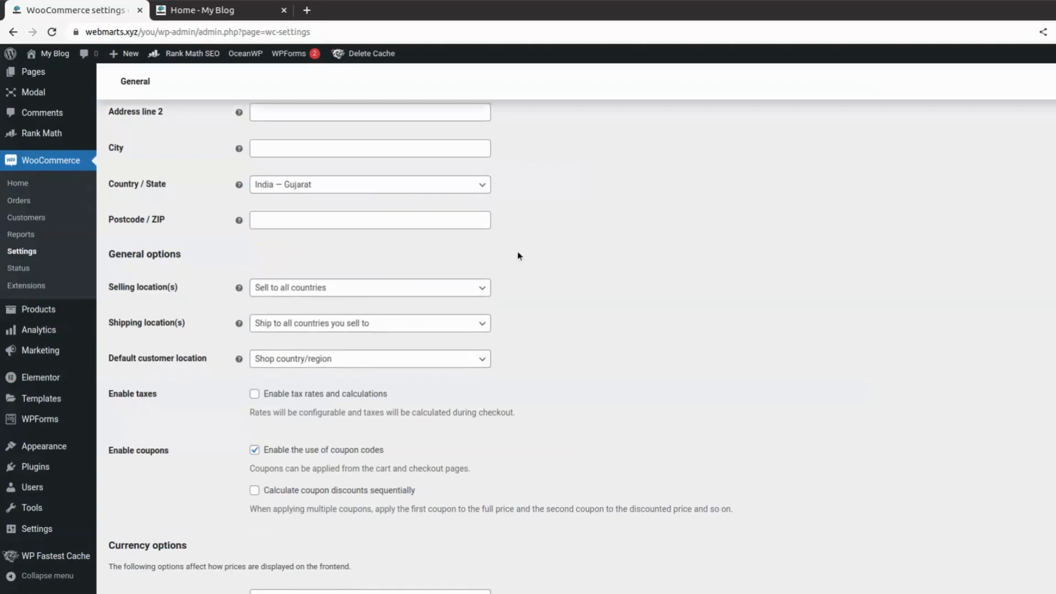
Restrict the selling locations to specific countries and add India to the list
scroll(496, 236, "down", 1)
left_click(479, 222)
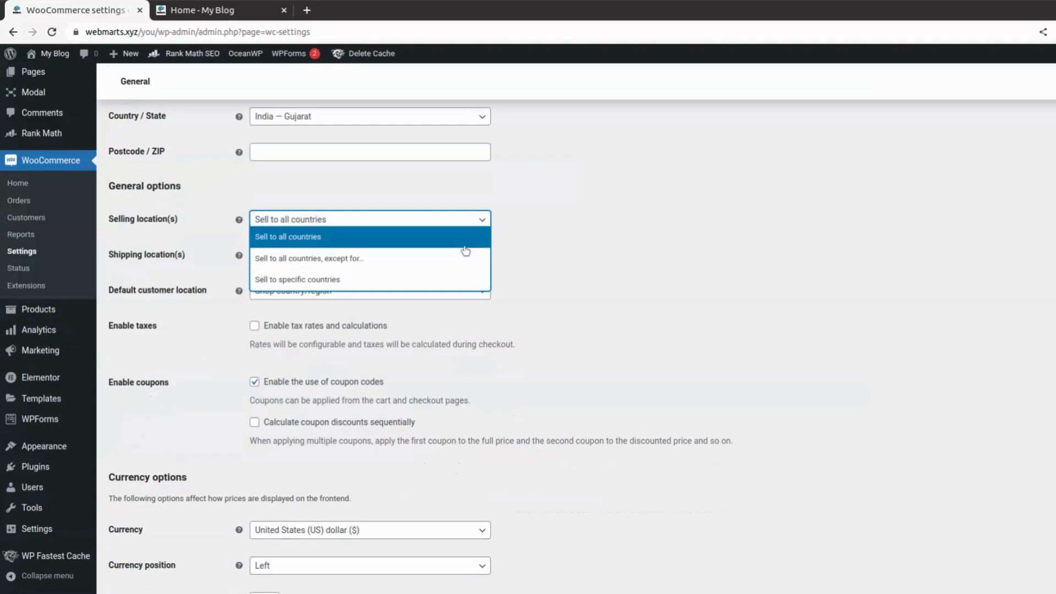
left_click(457, 279)
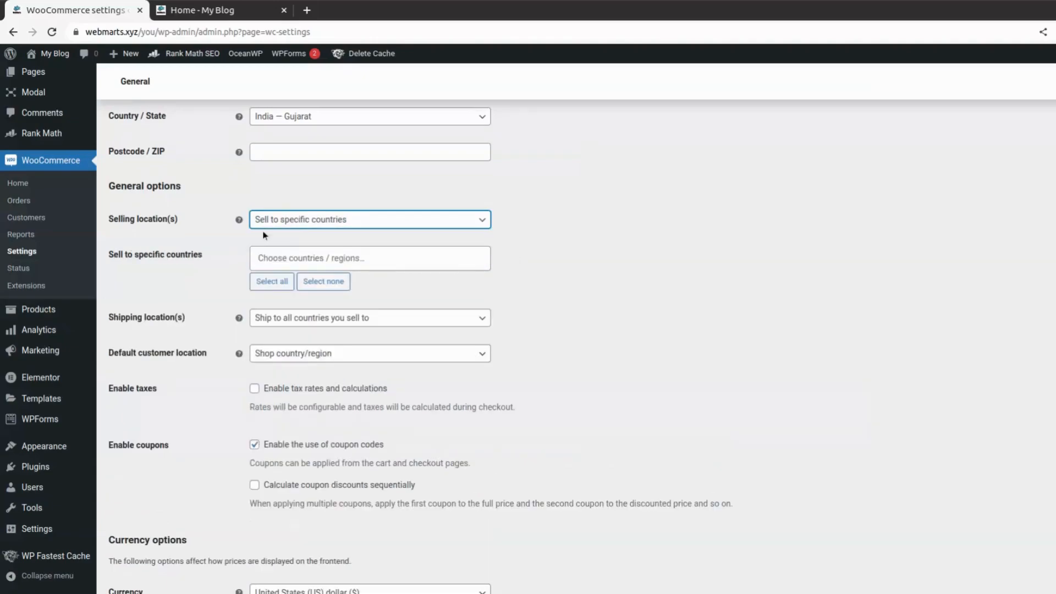
left_click(395, 259)
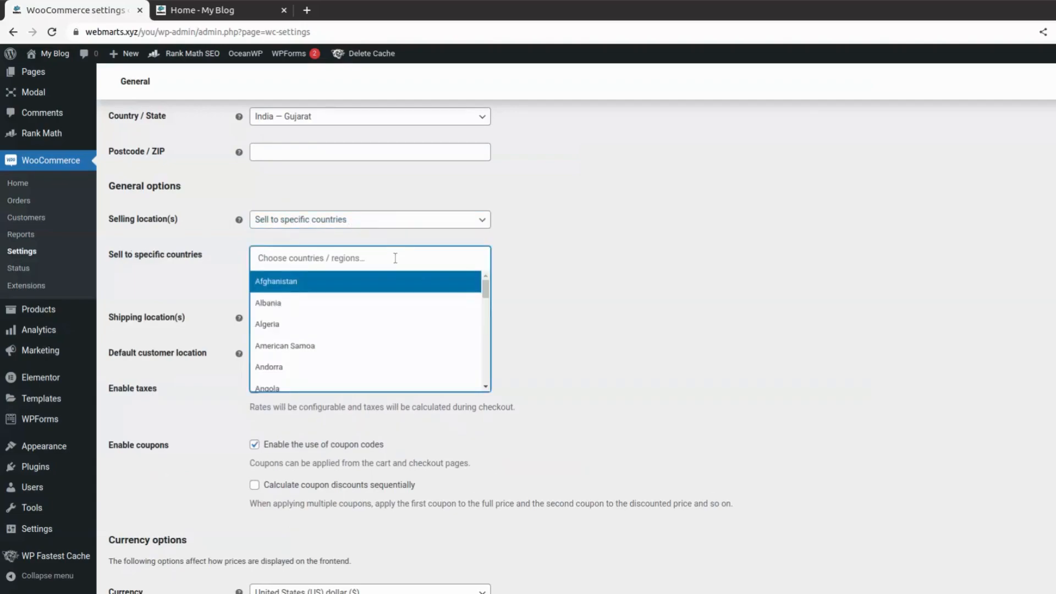
type("indi")
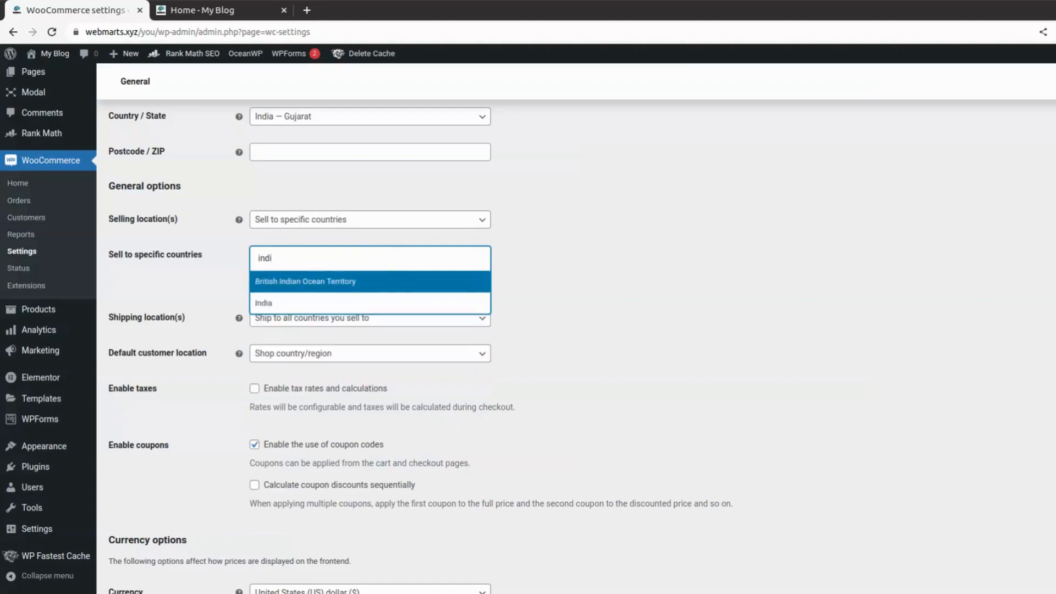
key("Down")
key("Return")
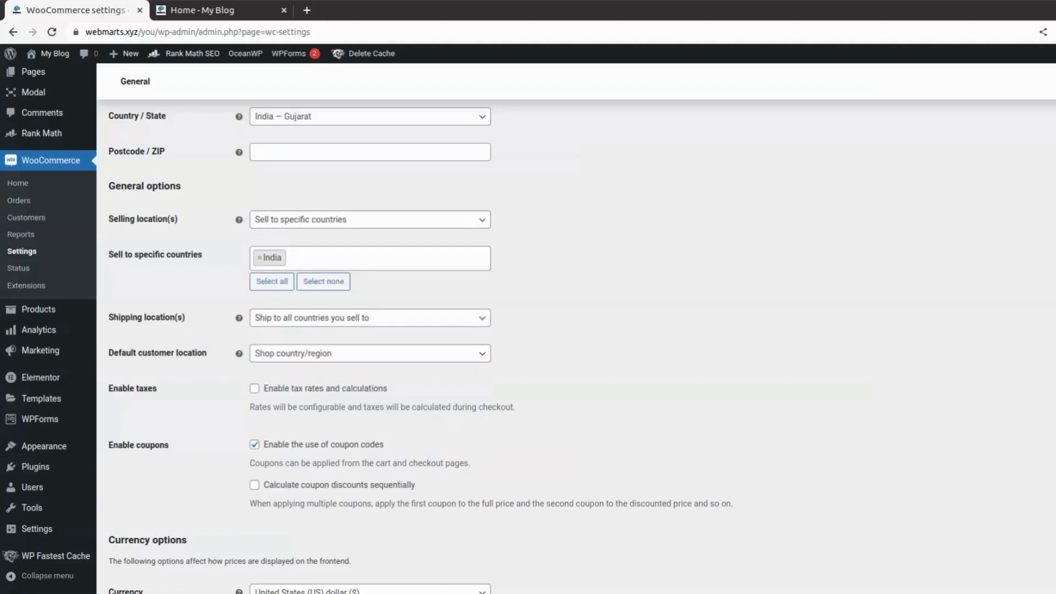
Add Netherlands and Austria to the specific countries the store sells to
type("nethe")
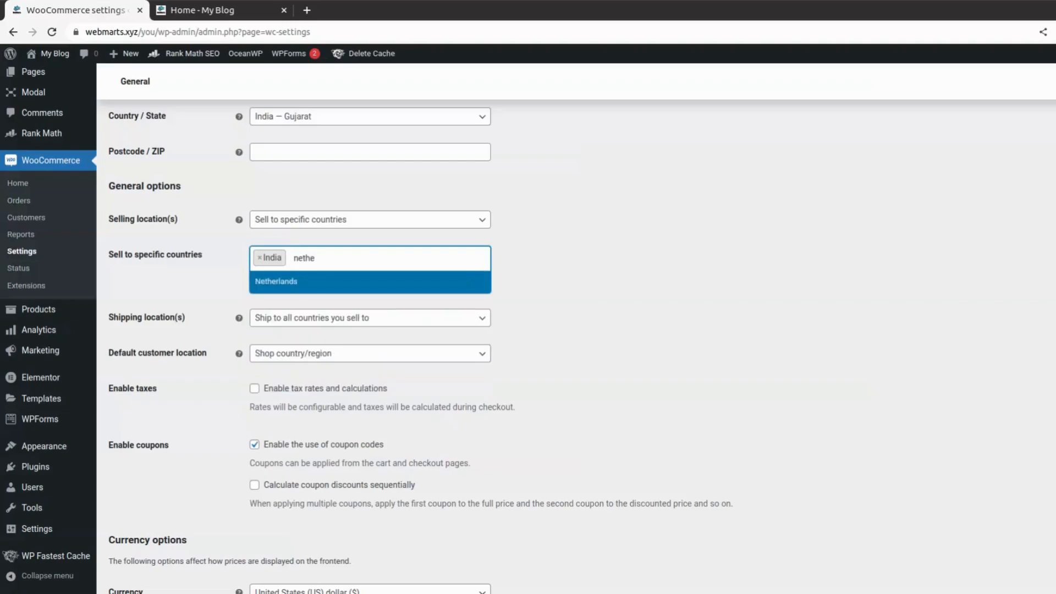
left_click(342, 282)
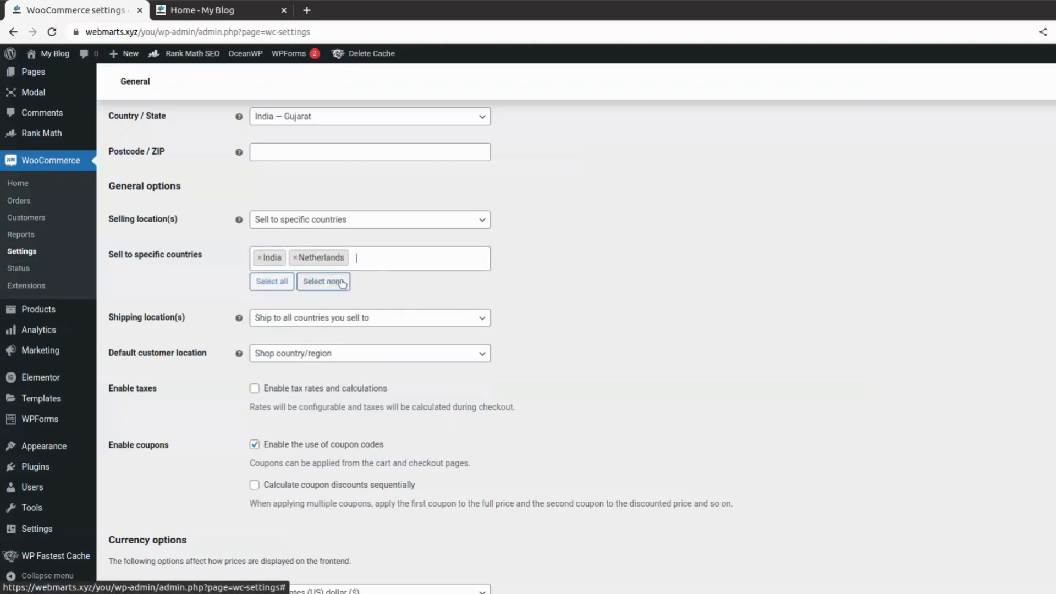
type("us")
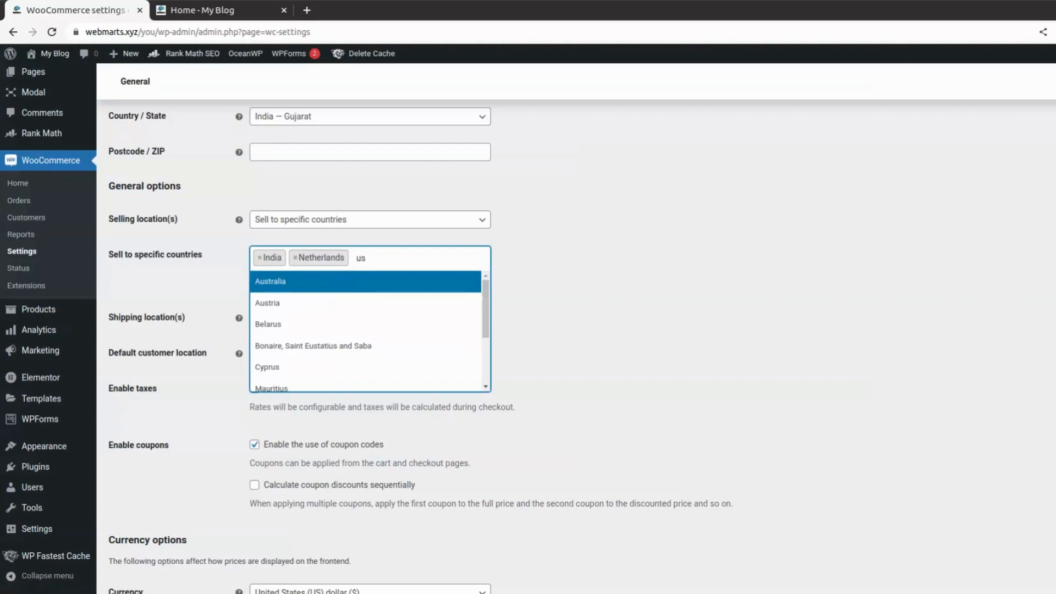
left_click(353, 303)
Remove Netherlands from the specific countries the store sells to
key("BackSpace")
key("BackSpace")
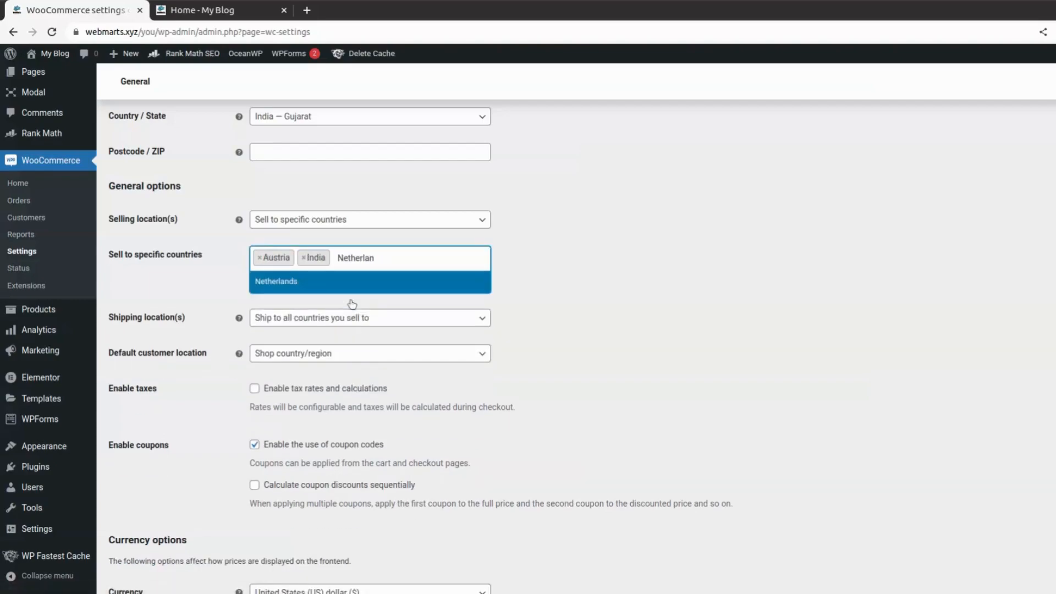
key("BackSpace")
key("BackSpace")
key("BackSpace")
key("BackSpace")
key("BackSpace")
key("BackSpace")
key("BackSpace")
key("BackSpace")
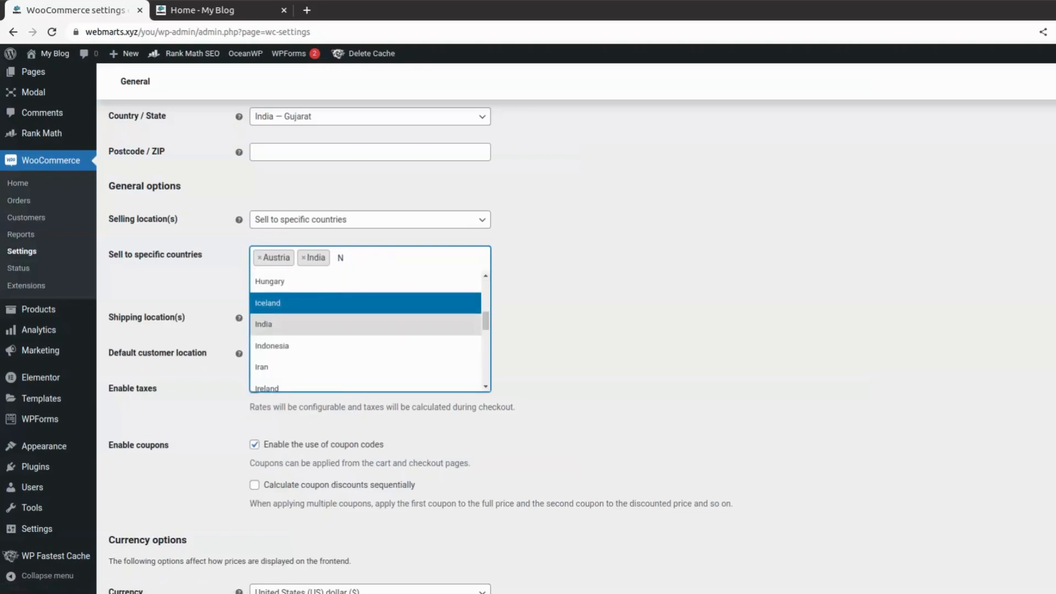
type("cqa")
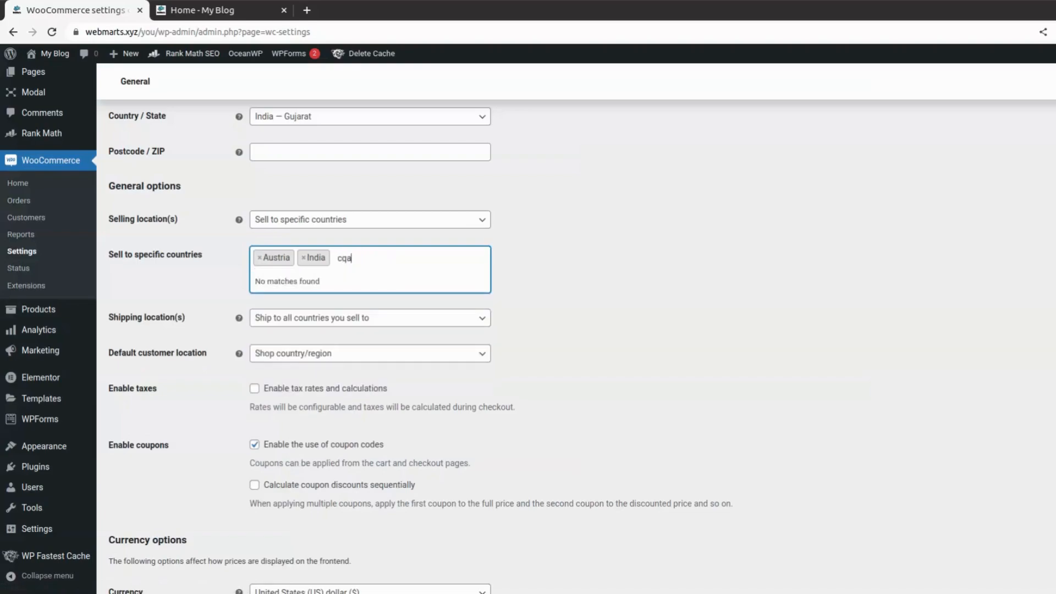
key("BackSpace")
key("BackSpace")
type("al")
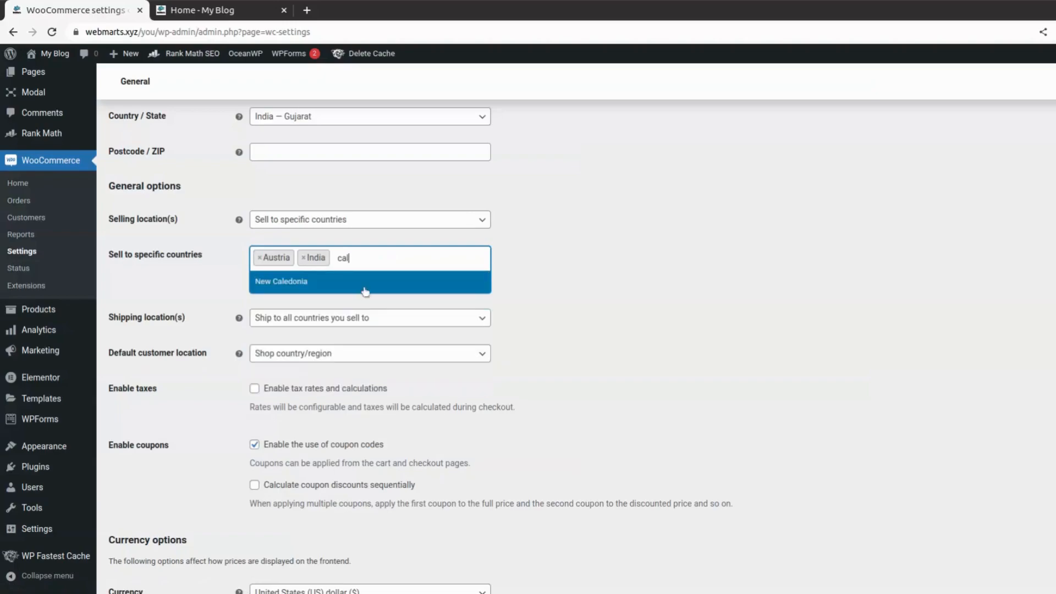
left_click(653, 294)
Review the shipping location options without changing them, and enable tax rates and calculations for the store
left_click(355, 321)
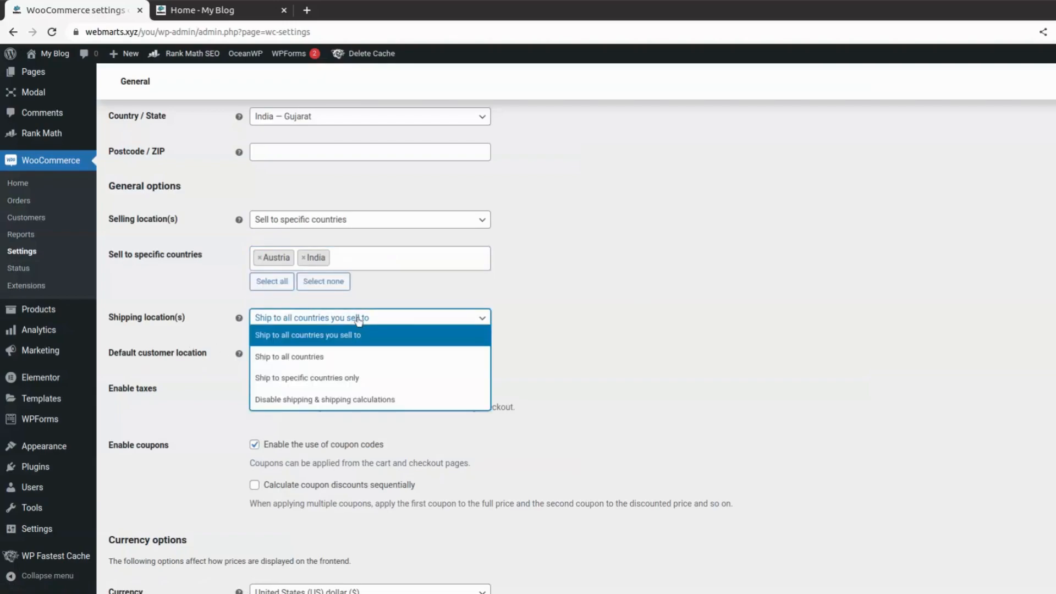
left_click(602, 337)
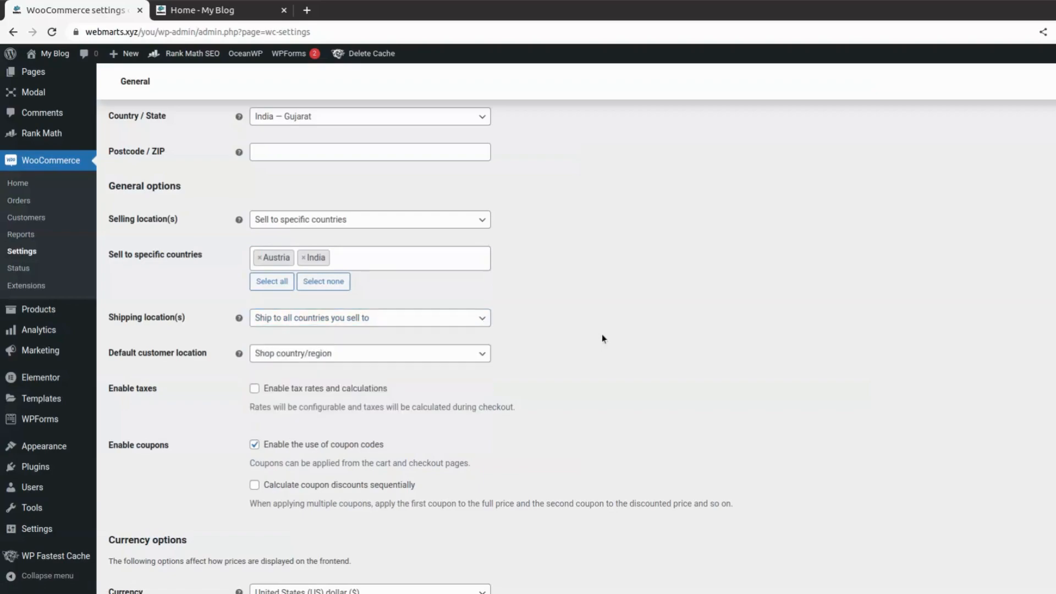
scroll(590, 334, "down", 2)
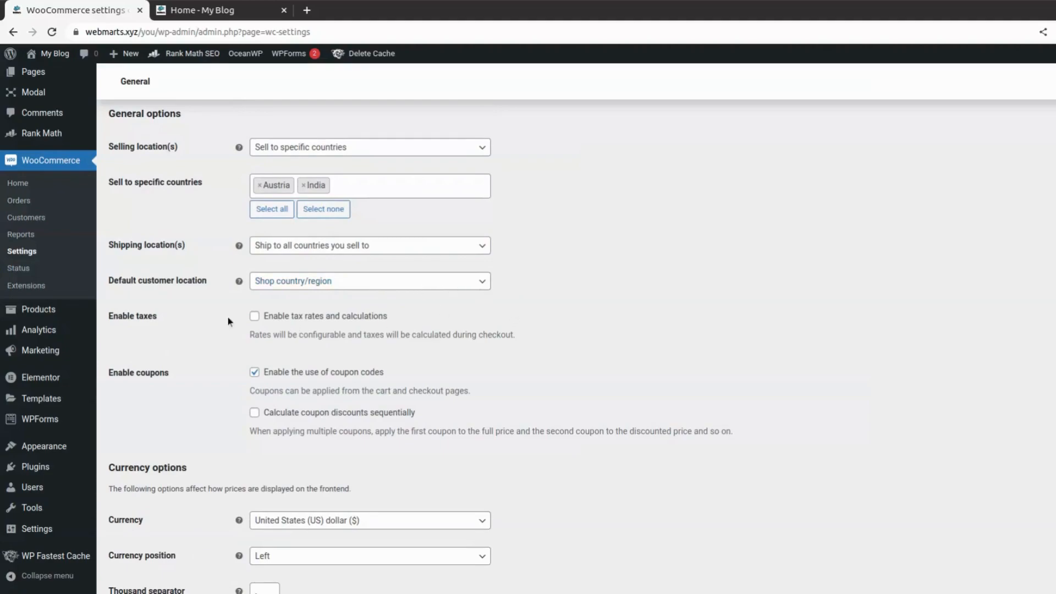
left_click(255, 316)
scroll(523, 346, "down", 2)
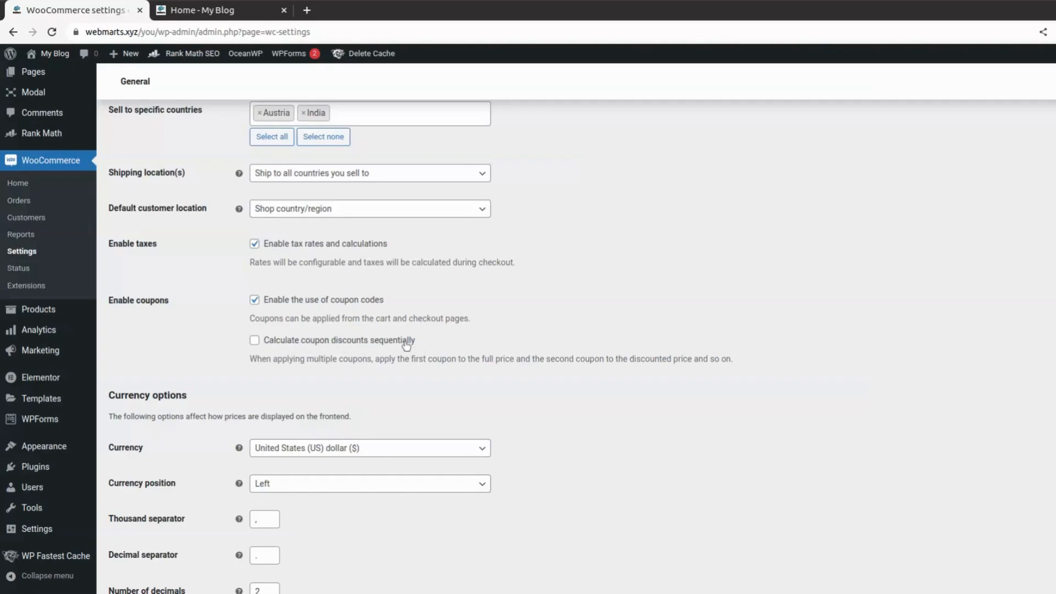
scroll(396, 345, "down", 2)
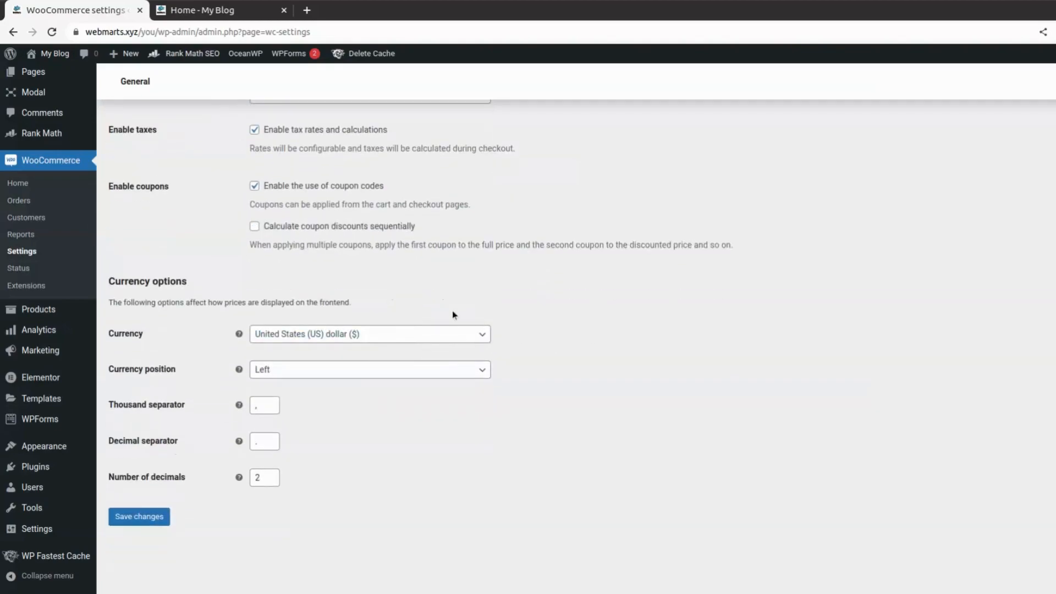
Set the store currency to Indian rupee (₹)
left_click(437, 334)
type("indi")
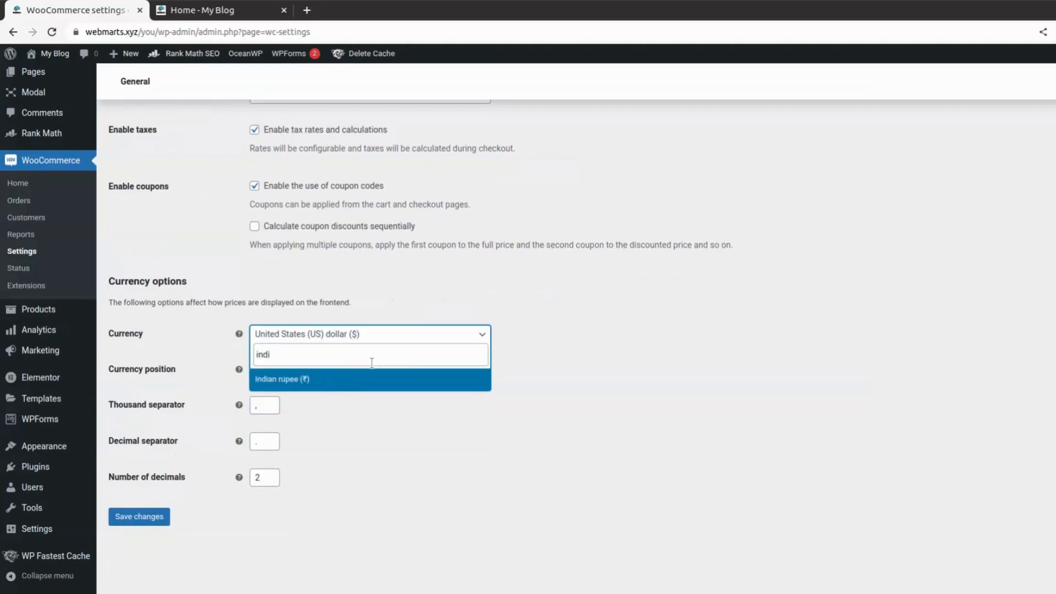
left_click(355, 380)
left_click(509, 362)
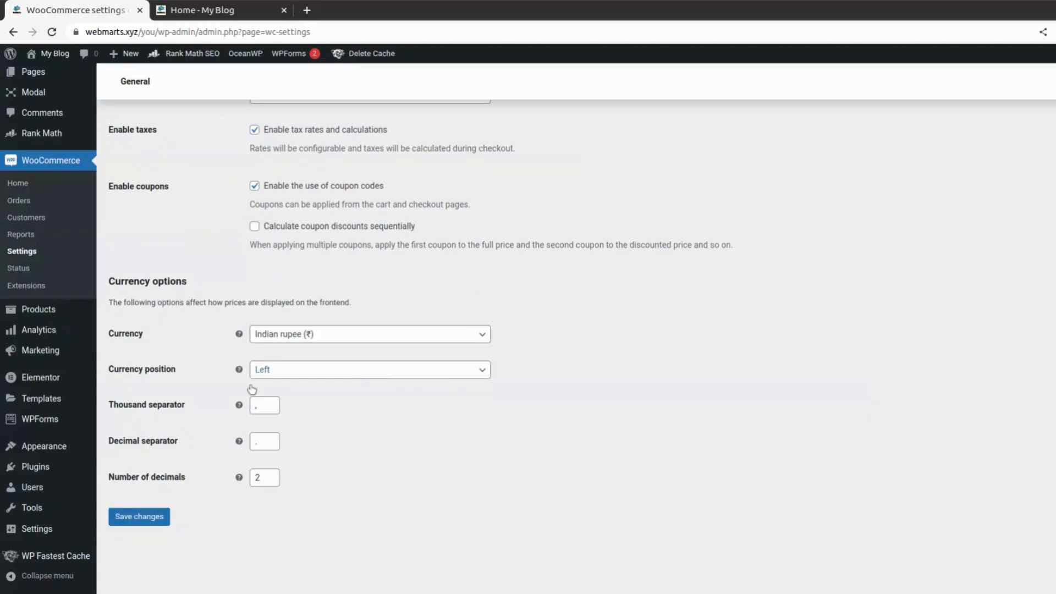
Open the WooCommerce product settings and review the general shop page, cart, measurement and review options
scroll(278, 398, "up", 10)
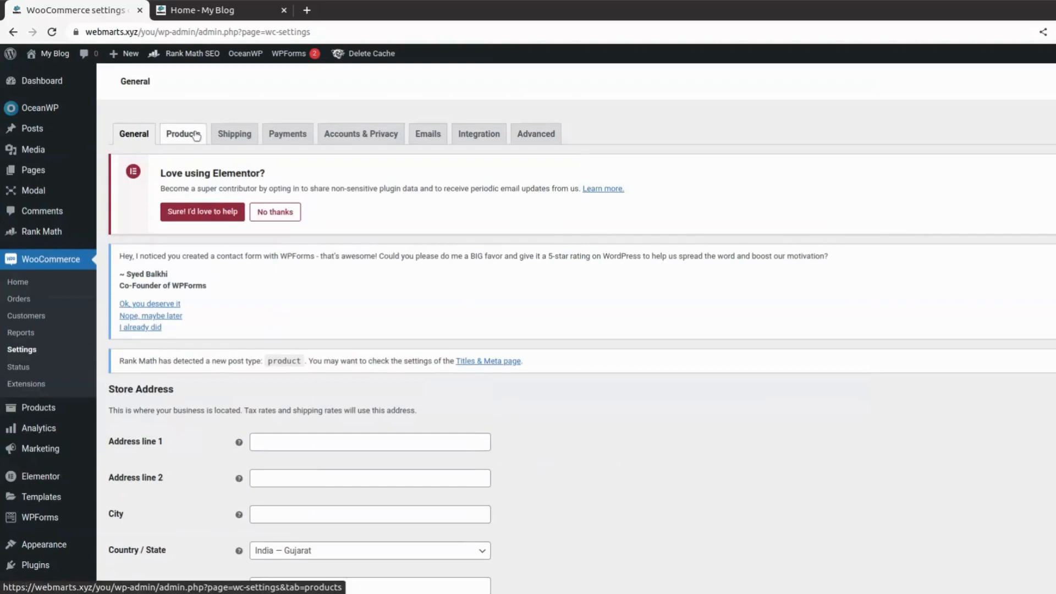
left_click(195, 136)
left_click(700, 104)
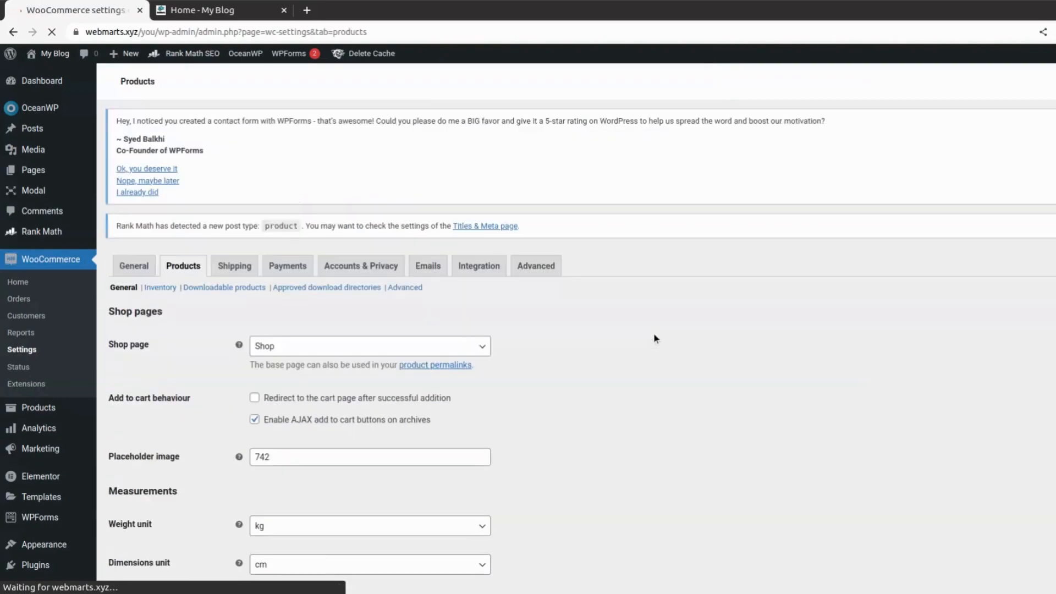
scroll(662, 356, "down", 5)
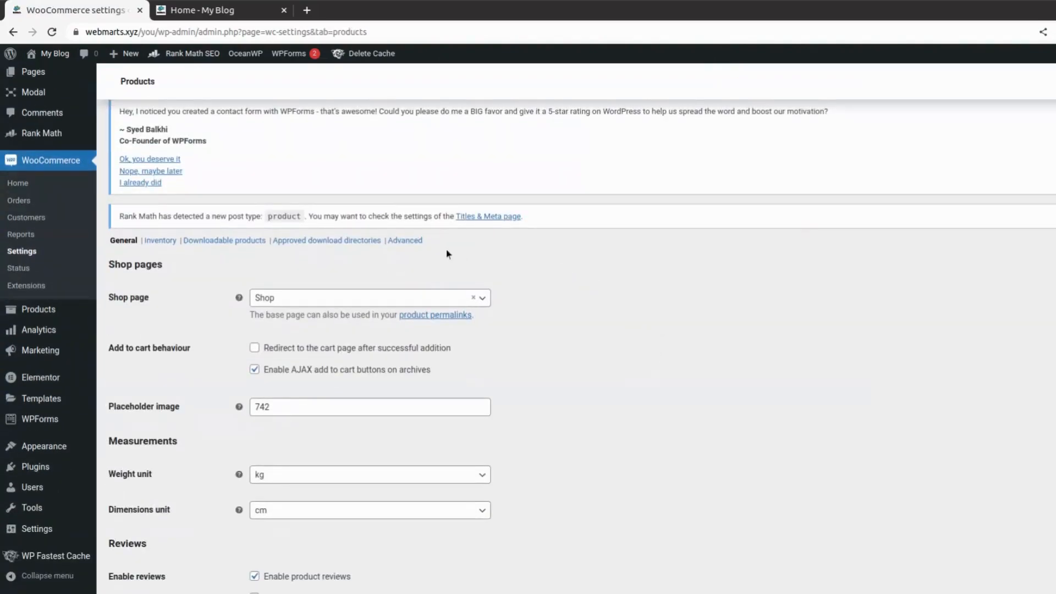
scroll(159, 242, "up", 5)
scroll(193, 291, "down", 3)
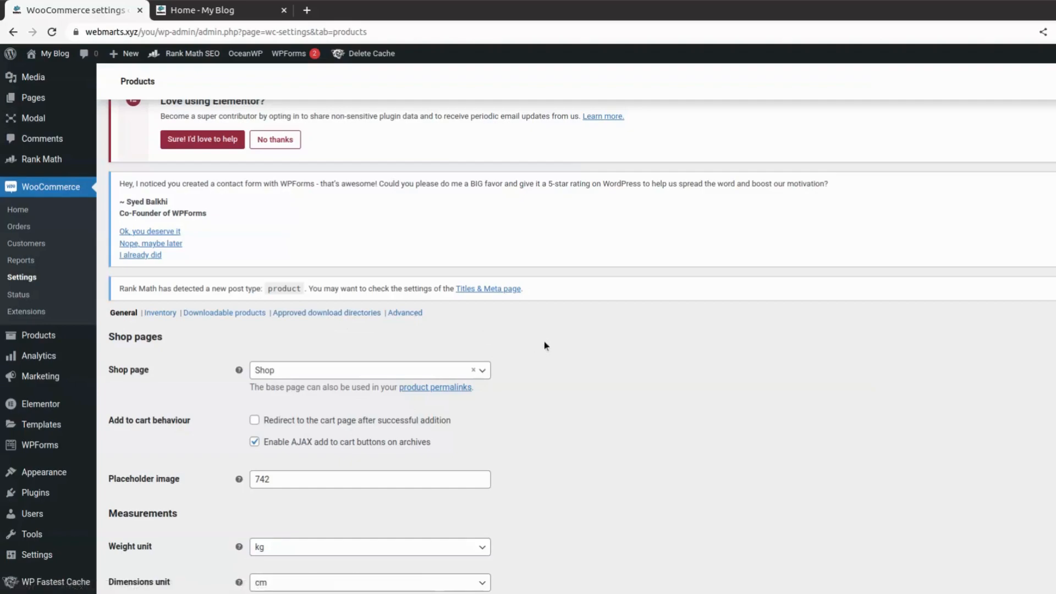
scroll(544, 341, "down", 3)
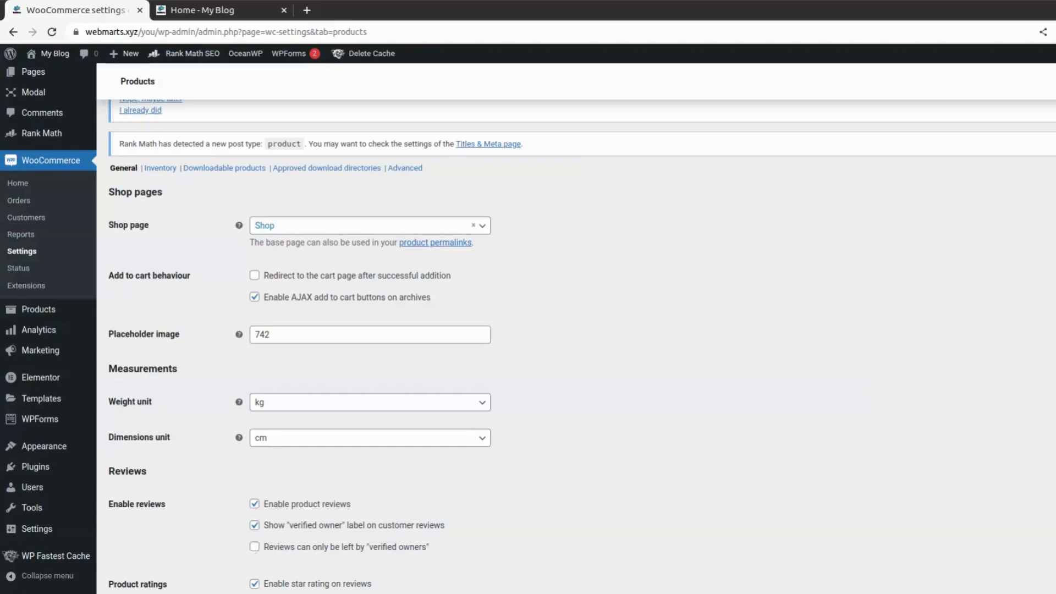
Switch to the live site and load its shop page at webmarts.xyz/you/shop
left_click(205, 11)
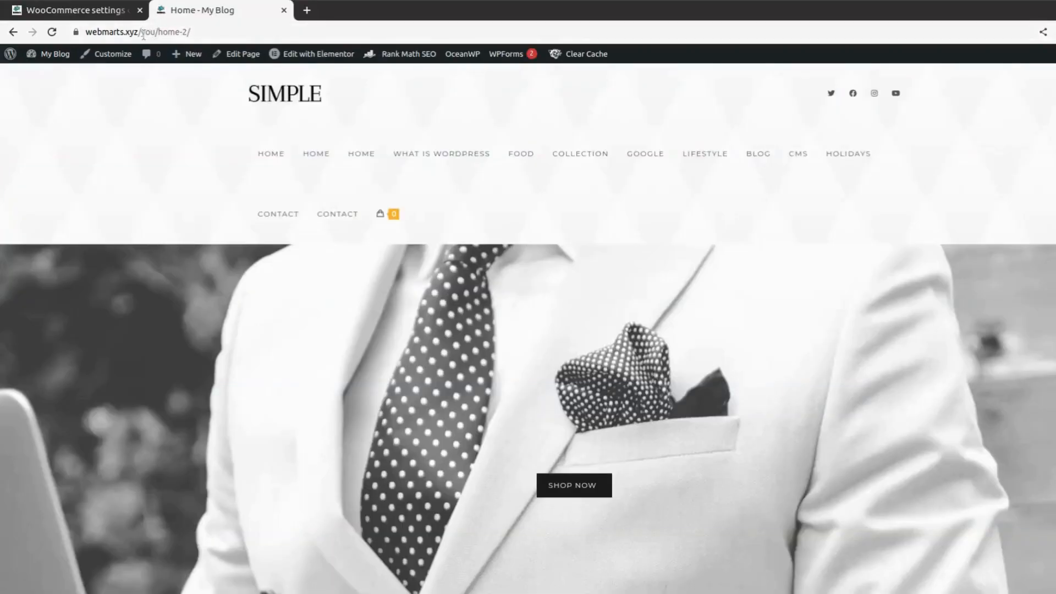
left_click_drag(160, 32, 320, 47)
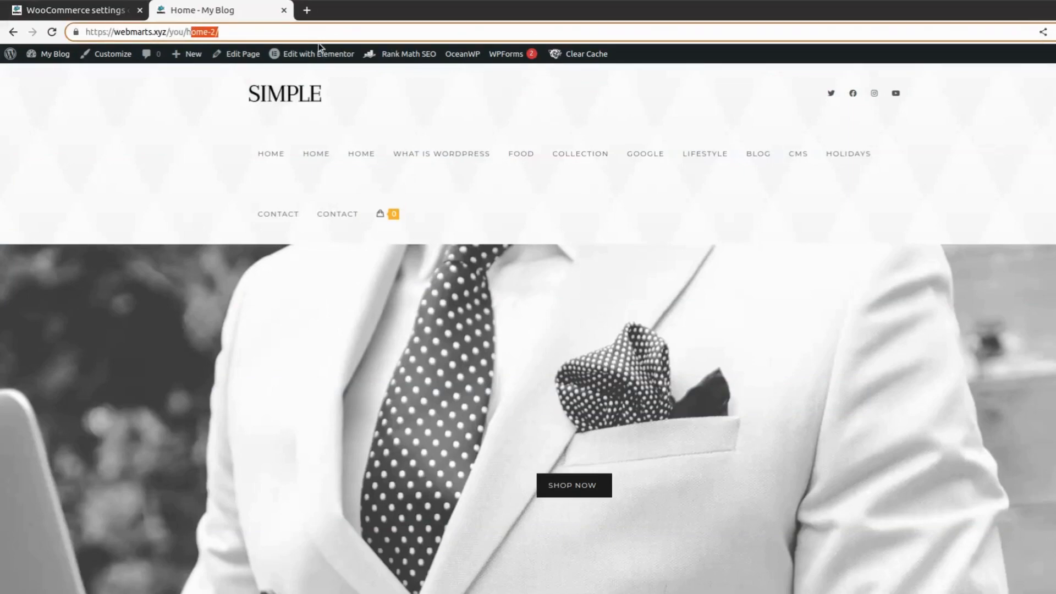
left_click(577, 484)
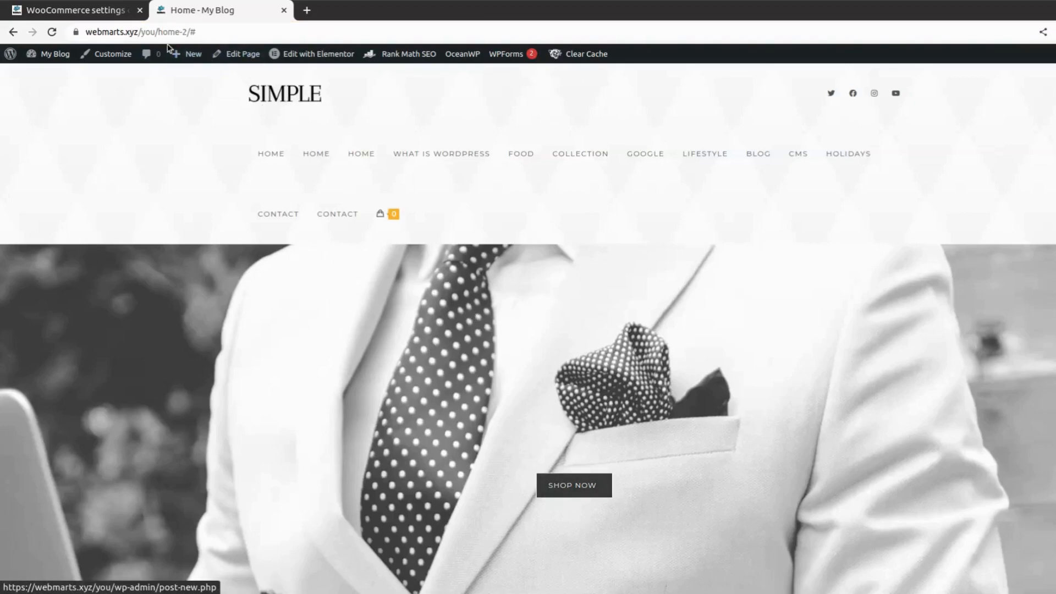
left_click_drag(191, 33, 231, 26)
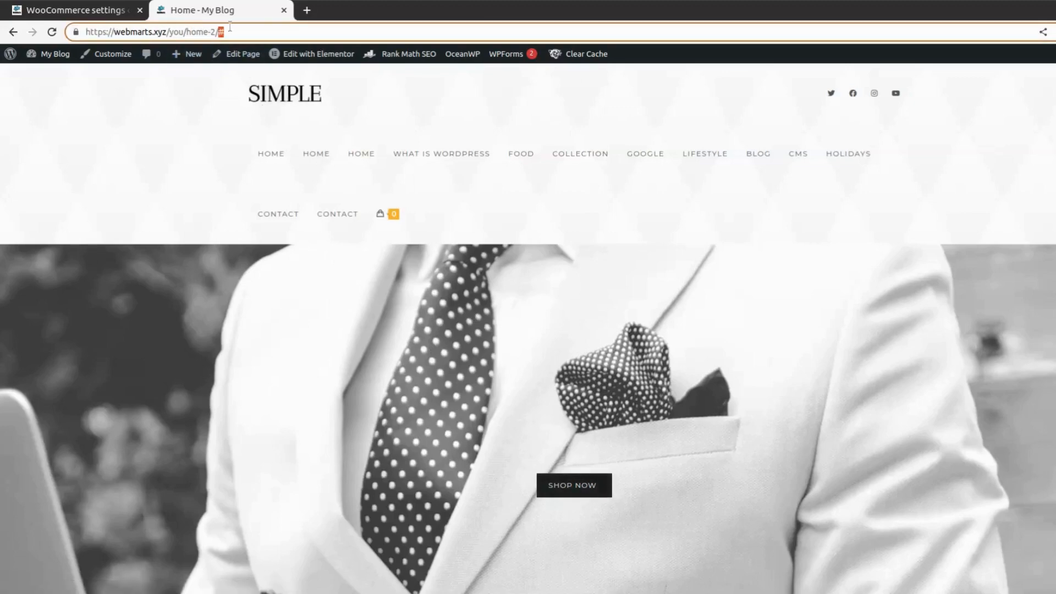
type("shop")
key("Return")
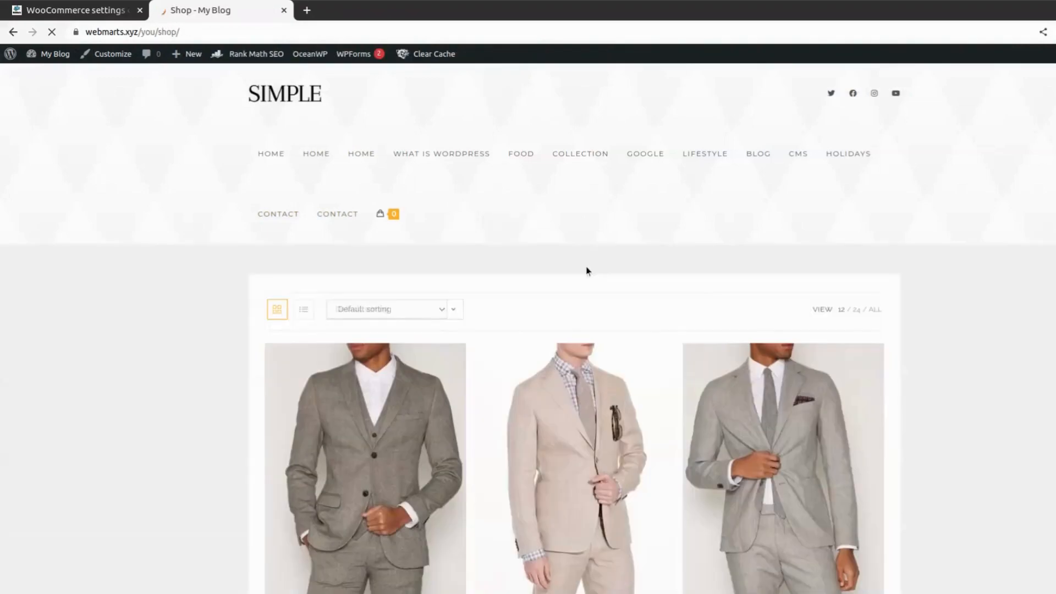
Look through the product listing on the shop page down to the footer, and return to the WooCommerce product settings
scroll(901, 418, "down", 1)
scroll(901, 418, "down", 20)
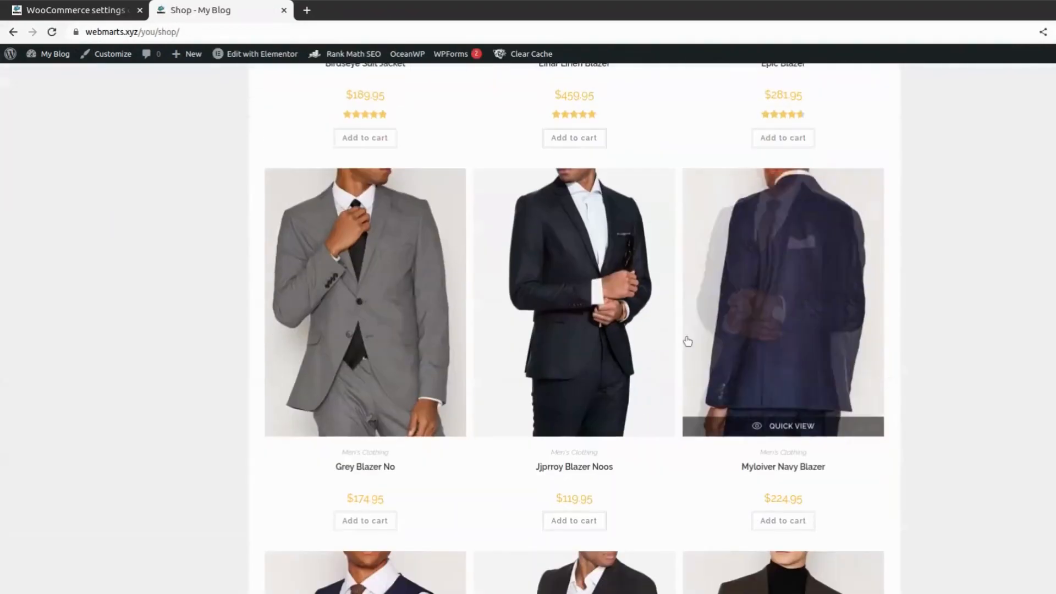
scroll(465, 373, "down", 3)
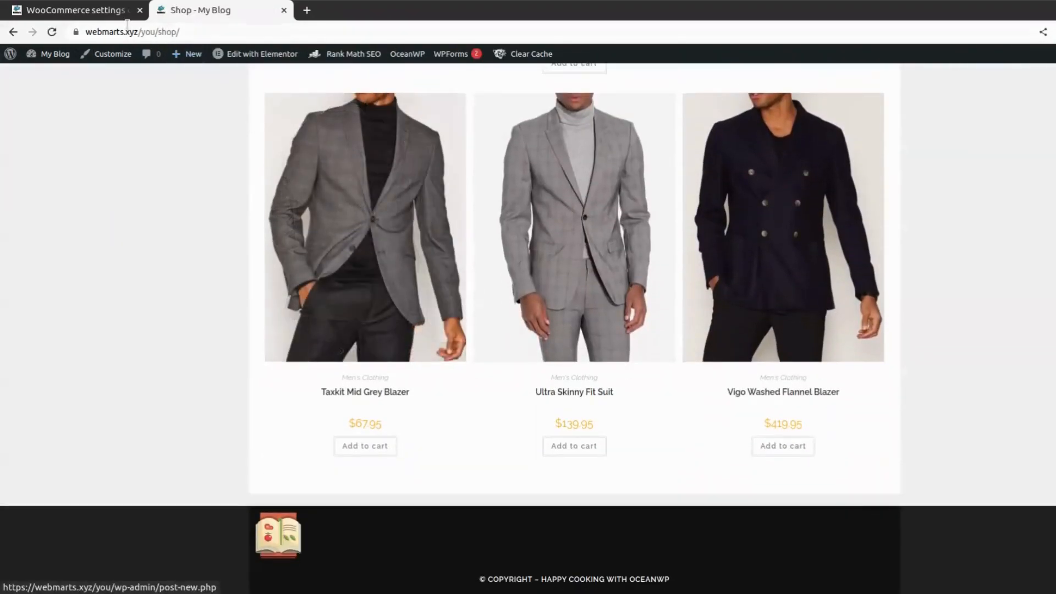
left_click(104, 11)
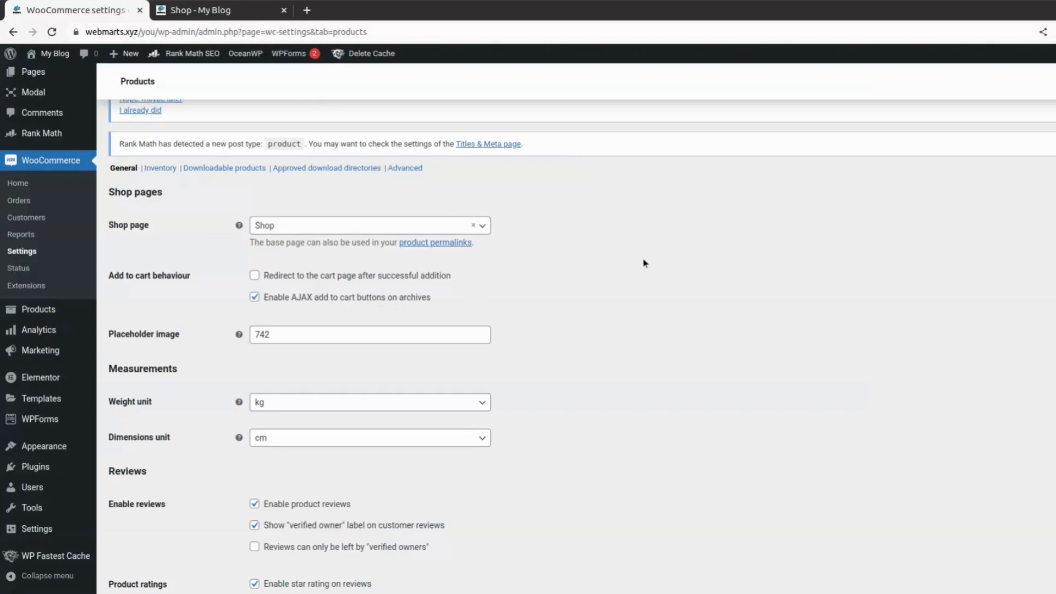
Examine the add to cart behaviour and placeholder image settings without changing them
left_click_drag(891, 250, 793, 442)
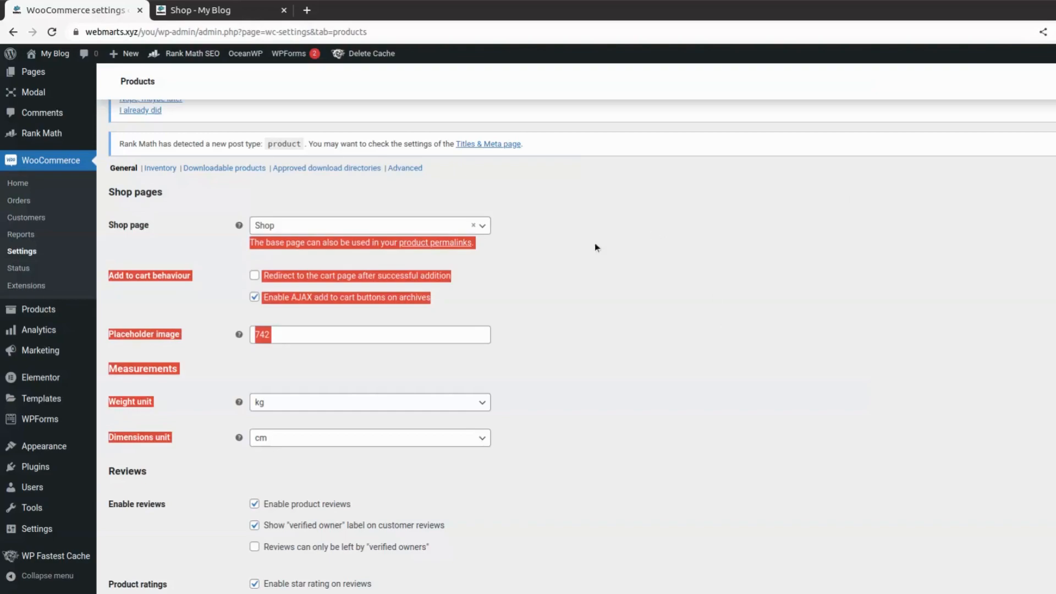
left_click(387, 269)
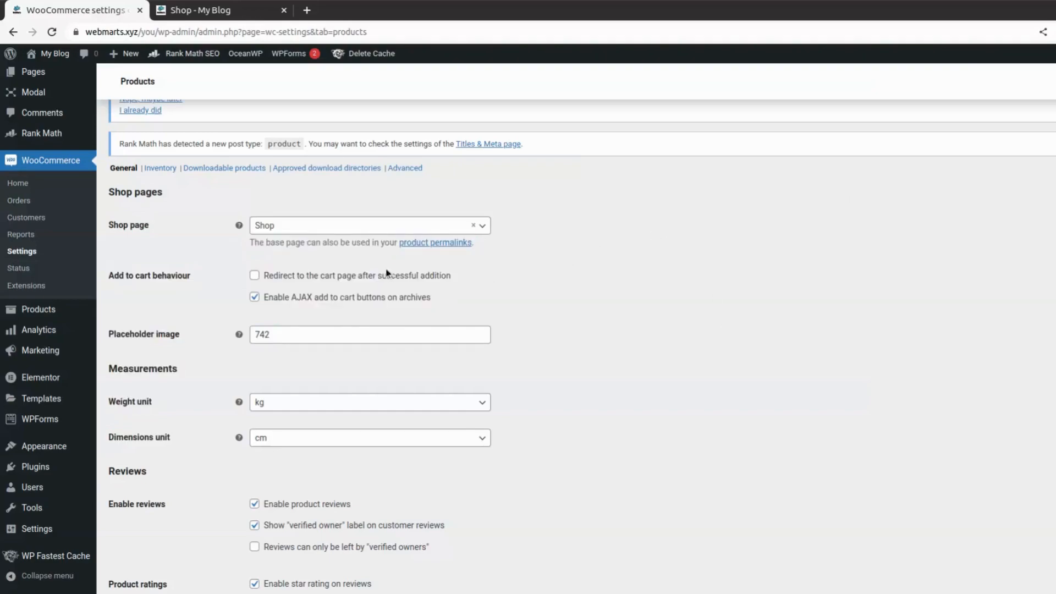
mouse_move(39, 330)
left_click(281, 336)
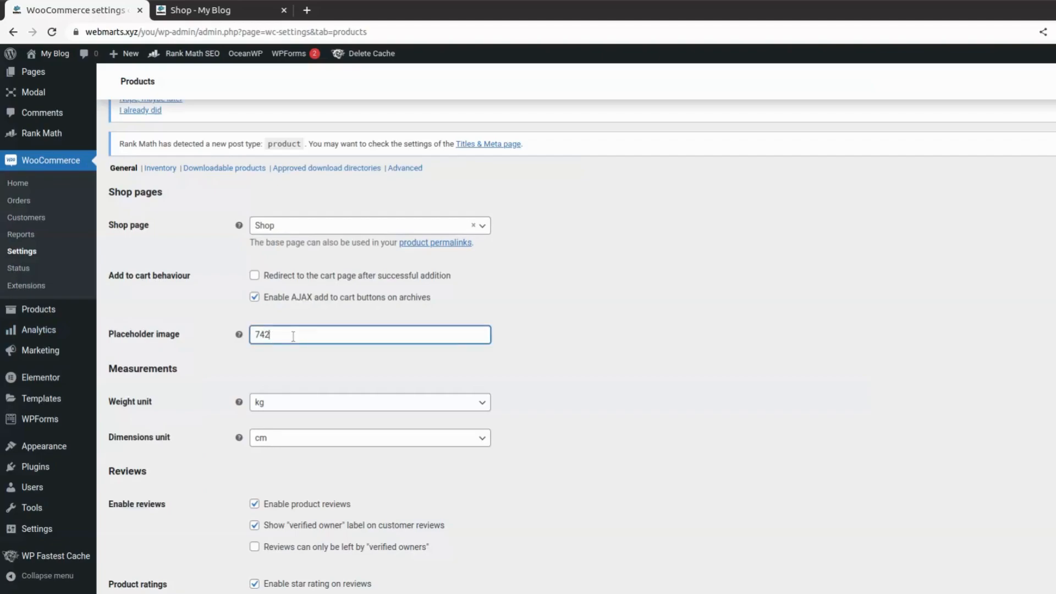
left_click(567, 324)
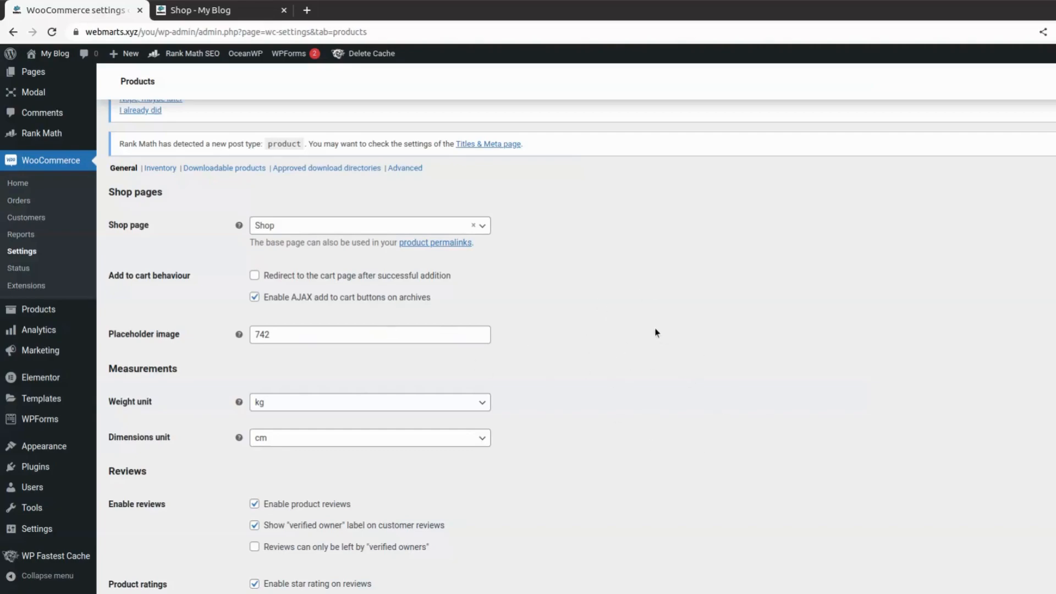
left_click(331, 339)
double_click(263, 334)
left_click(293, 337)
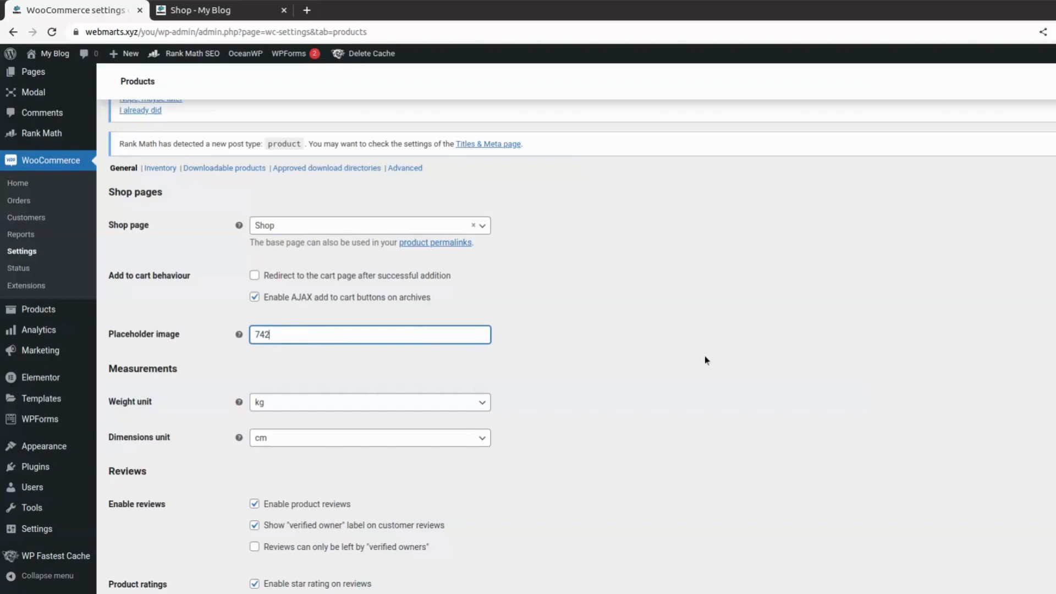
Check the available weight and dimensions units for products, keeping kg and cm
scroll(605, 308, "down", 3)
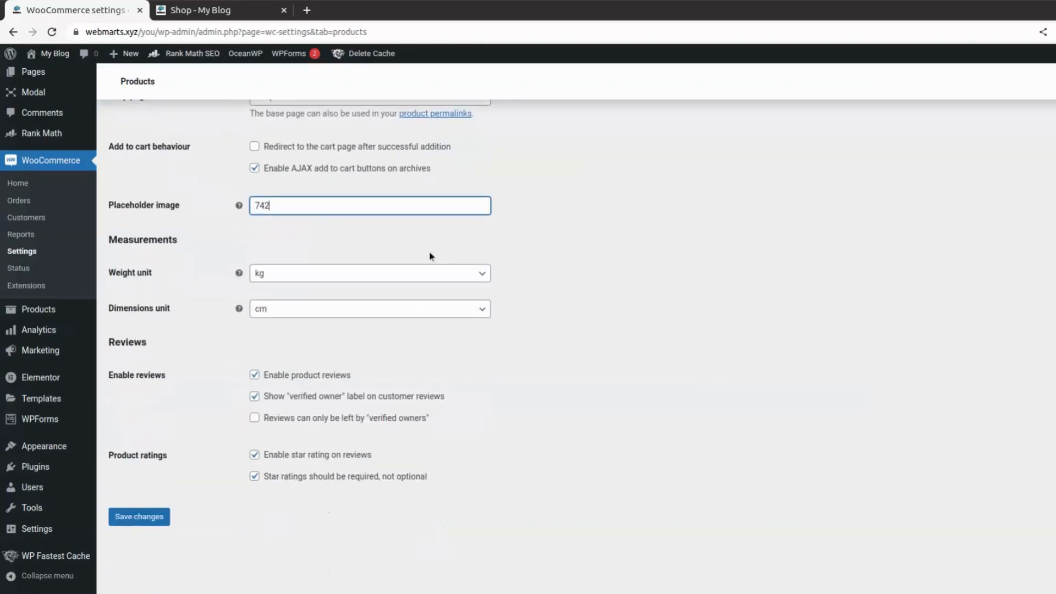
left_click(420, 277)
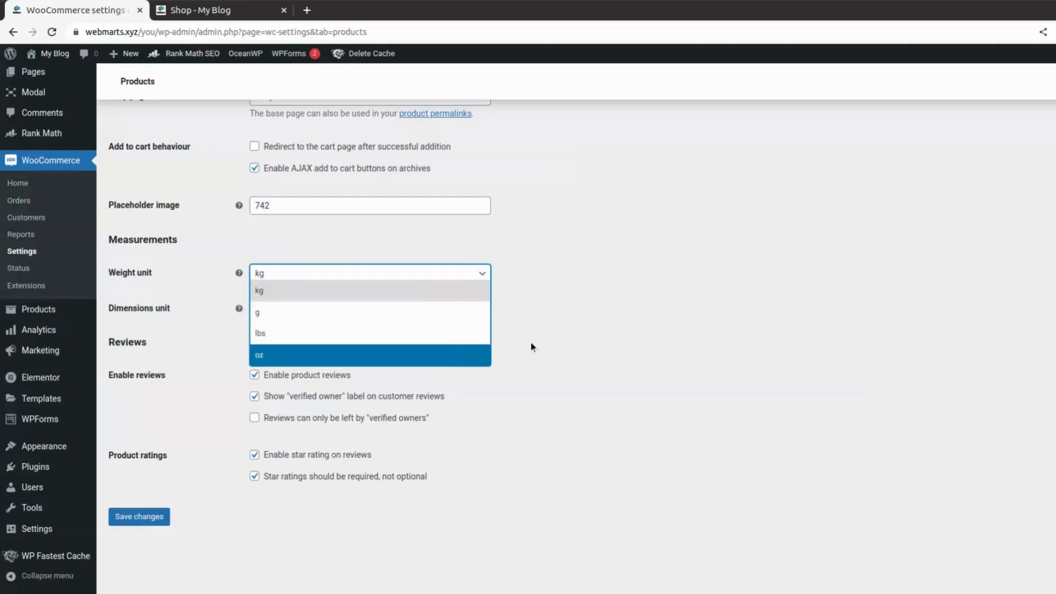
left_click(557, 340)
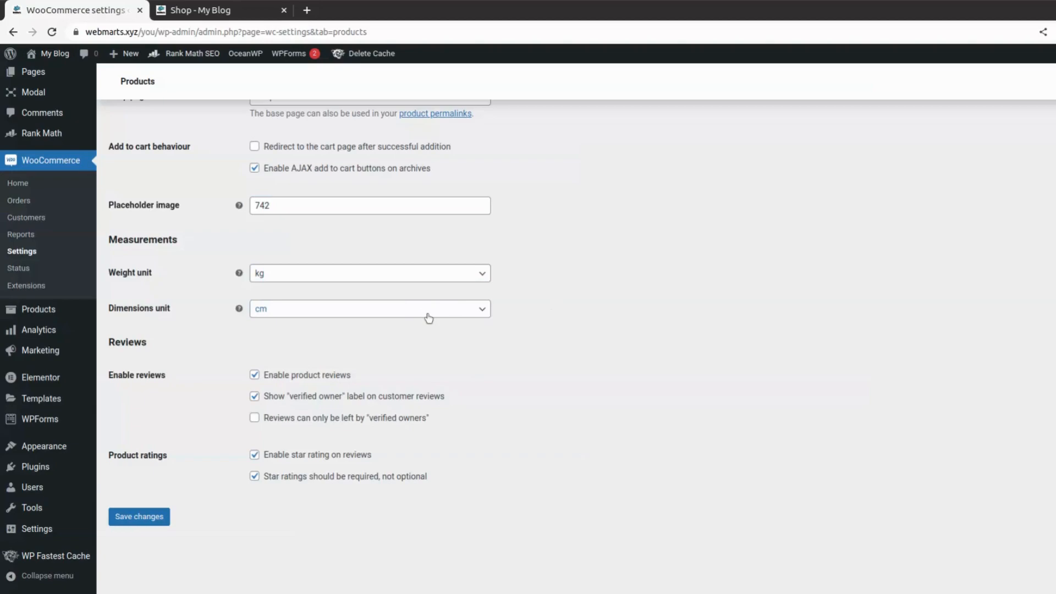
left_click(428, 315)
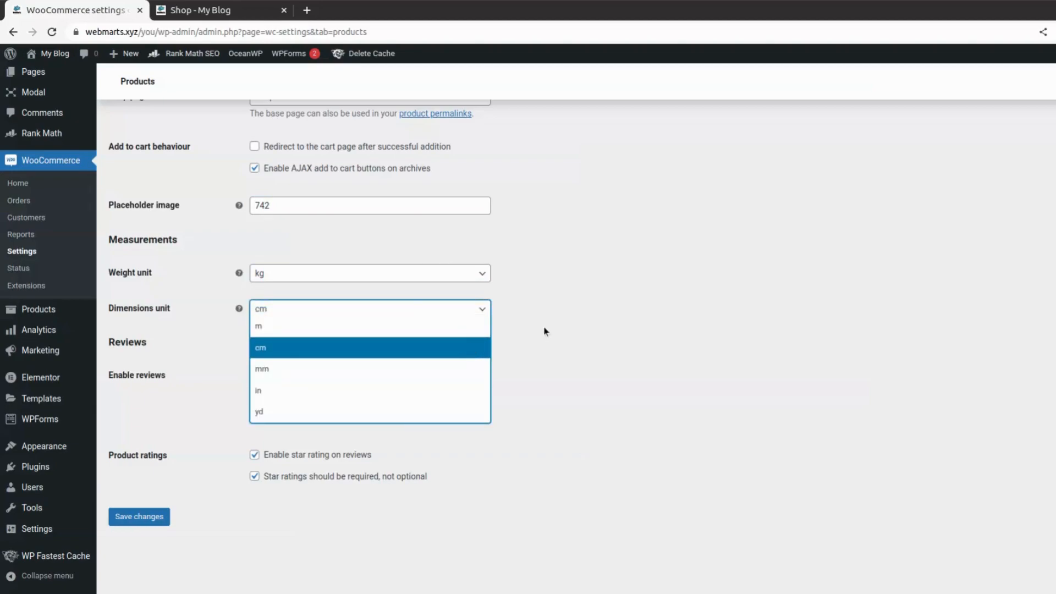
left_click(516, 361)
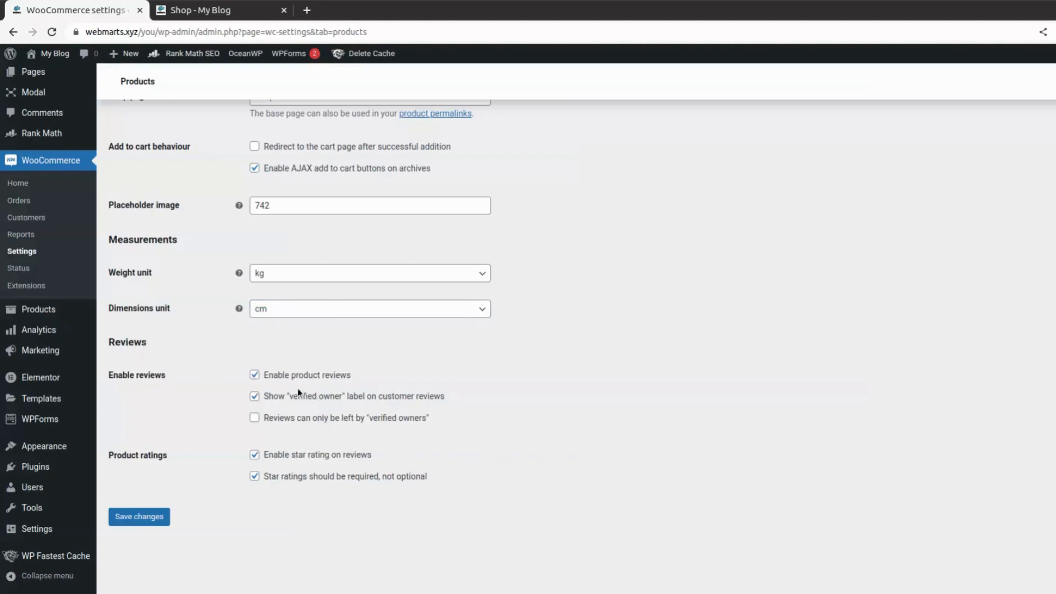
left_click(139, 517)
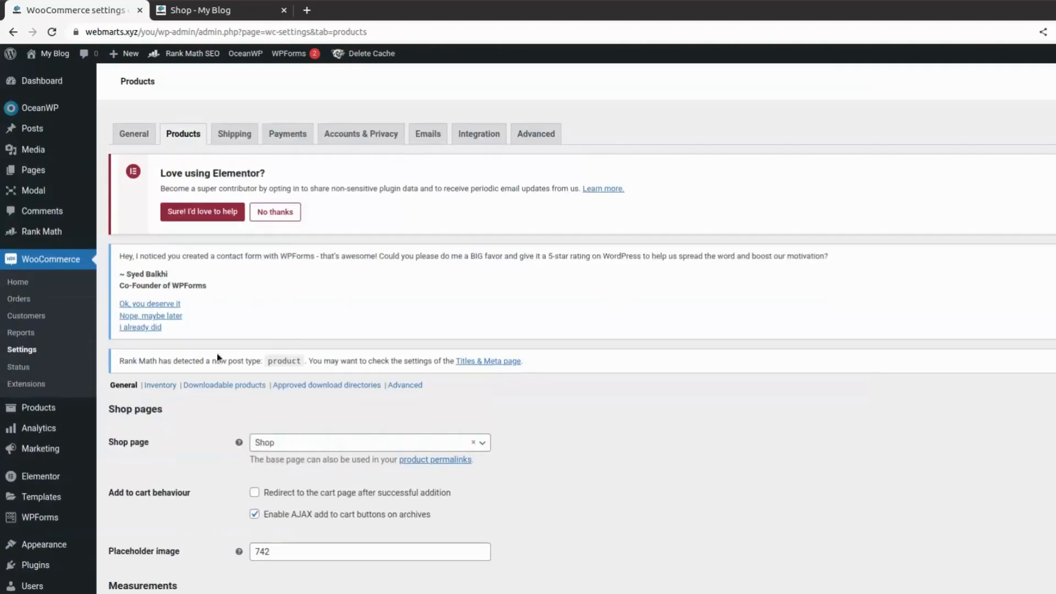
Open the product inventory settings and review the stock and notification options, briefly checking the shop page for comparison
left_click(160, 385)
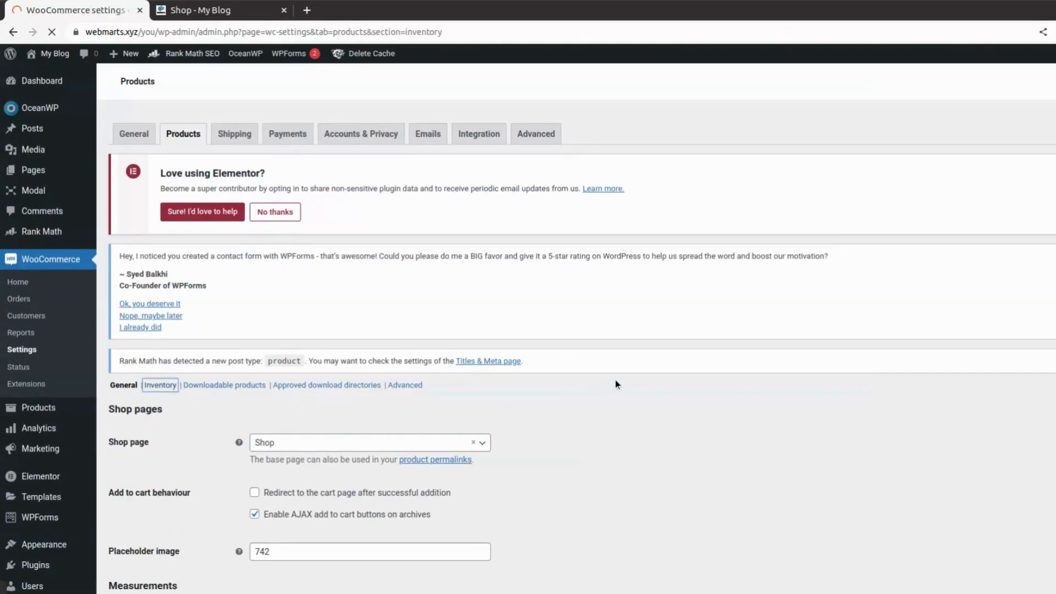
scroll(616, 384, "down", 3)
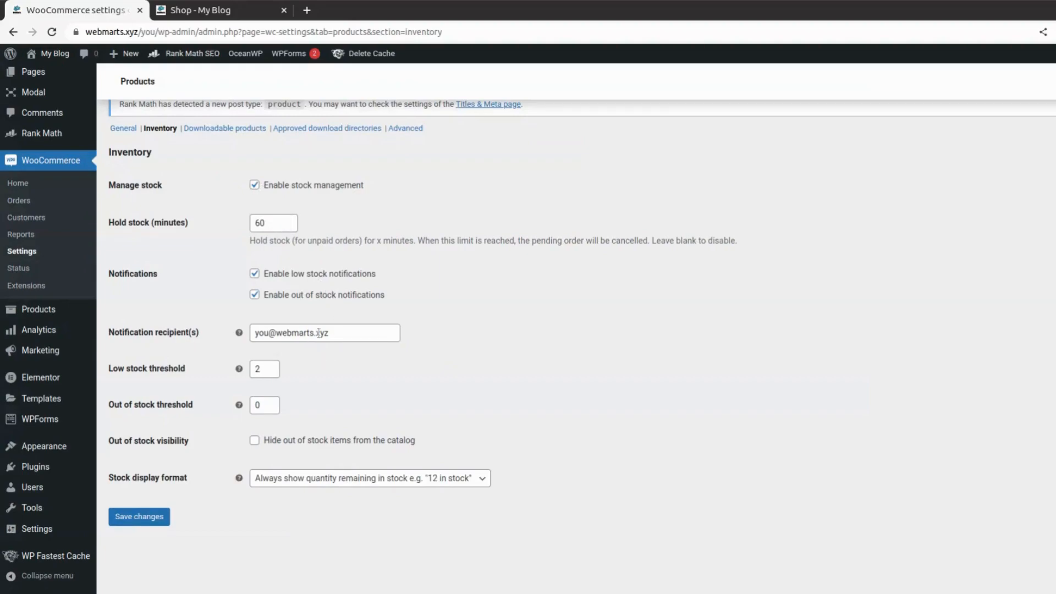
left_click(339, 333)
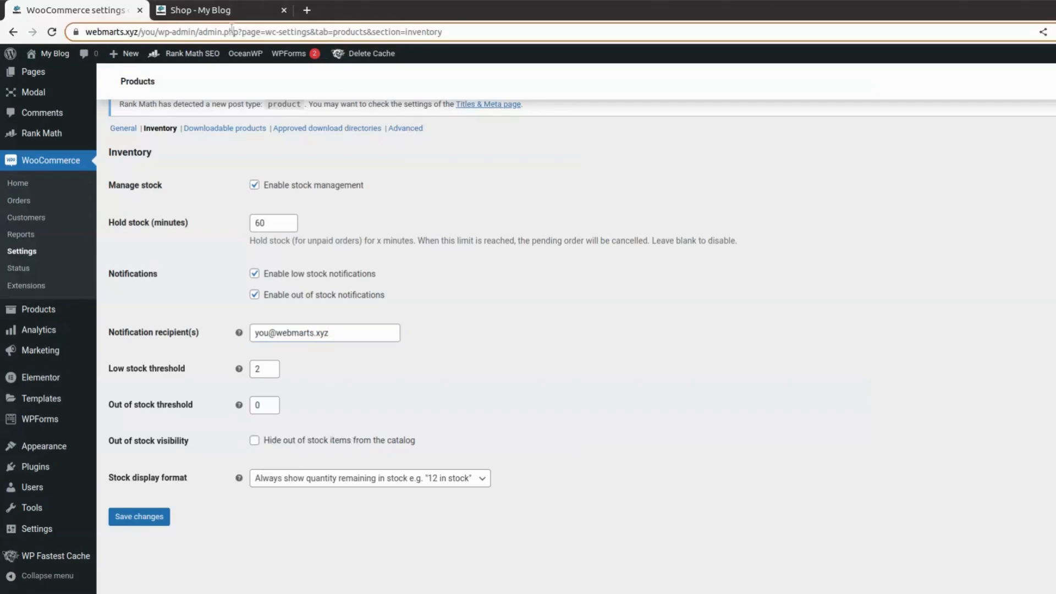
left_click(209, 10)
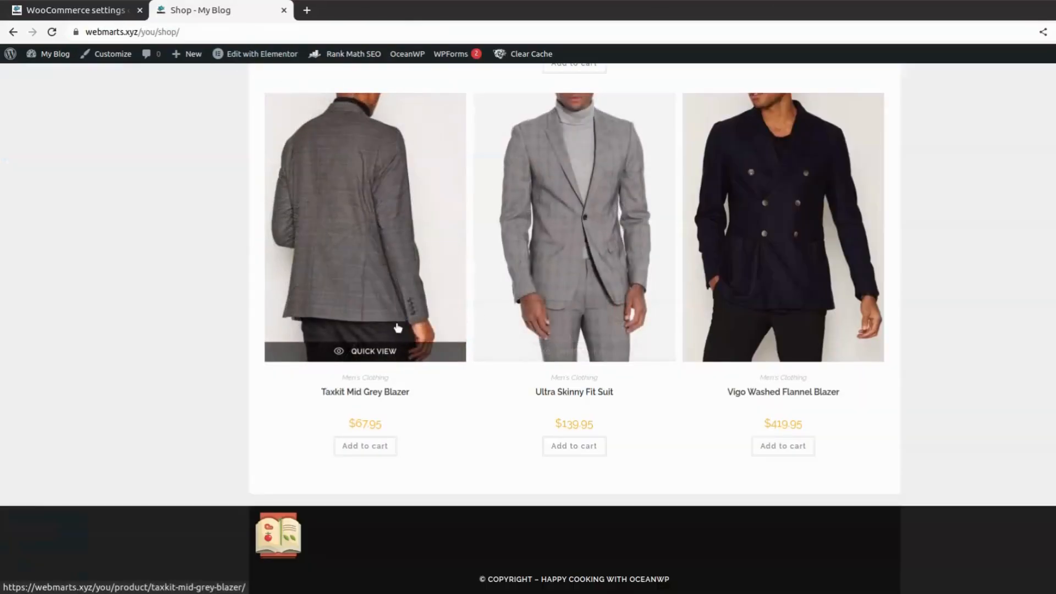
left_click(91, 10)
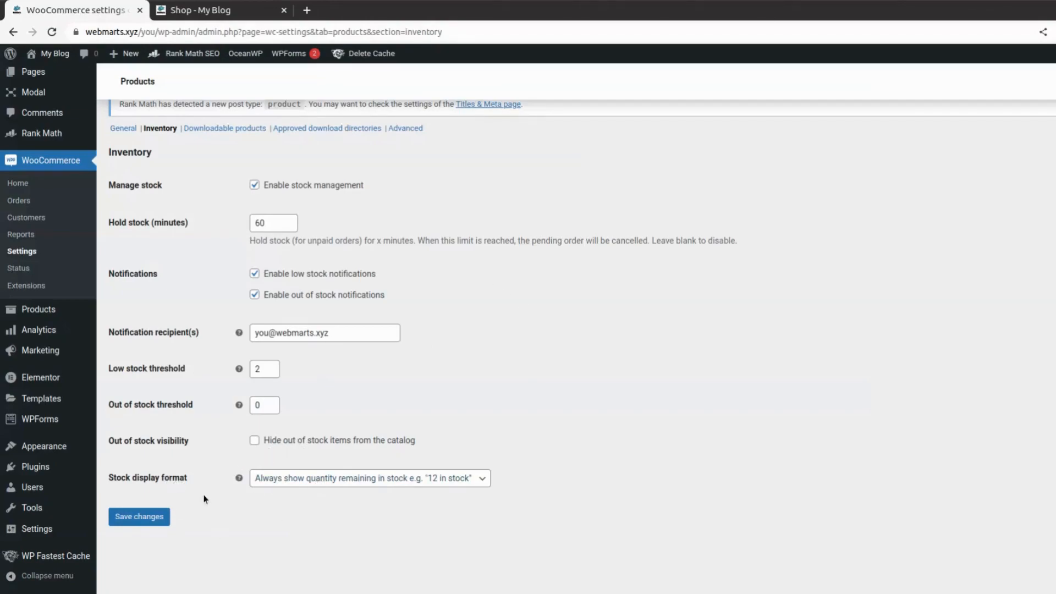
Open the downloadable products settings and review the available file download methods, keeping Force downloads
scroll(205, 498, "up", 4)
left_click(242, 347)
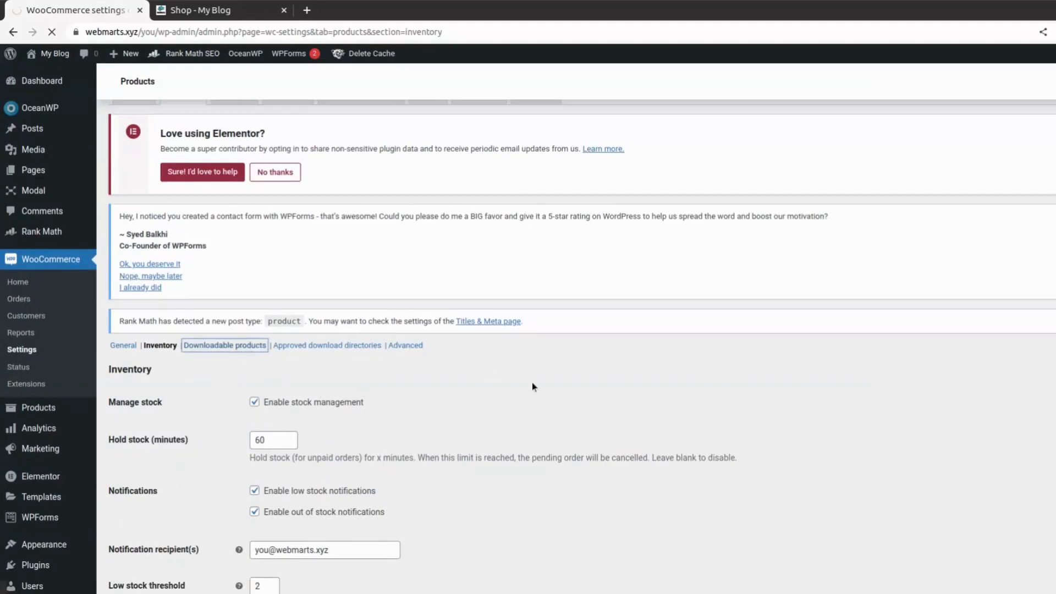
scroll(567, 406, "down", 3)
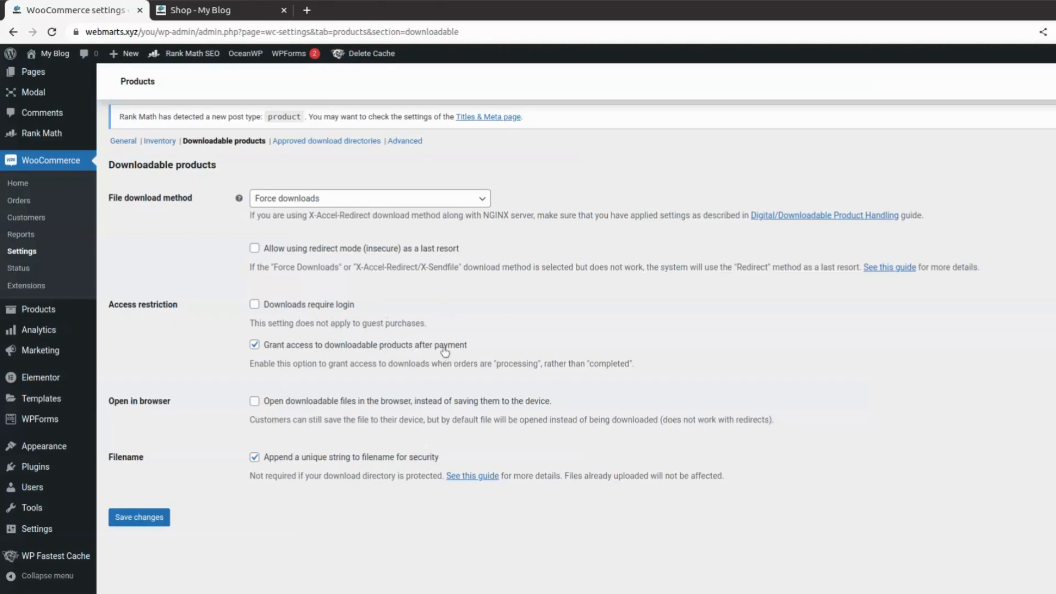
left_click(326, 198)
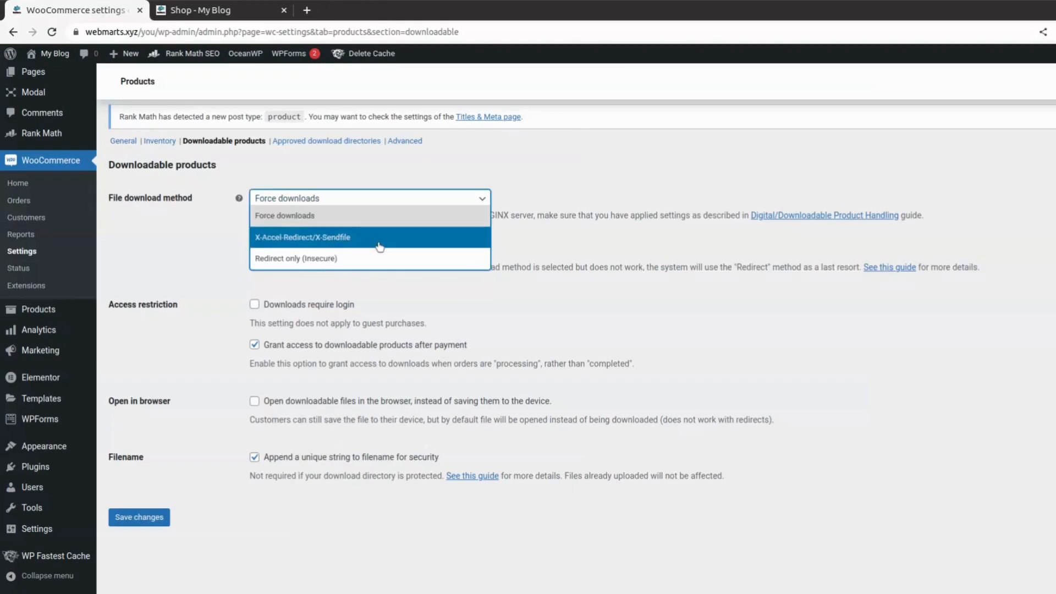
left_click(418, 300)
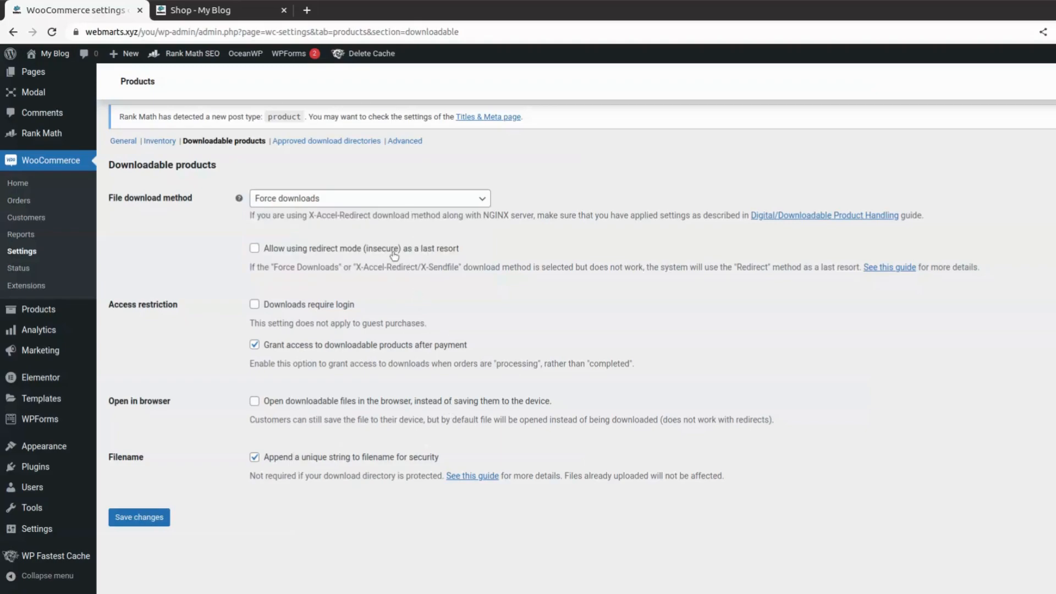
Review the approved download directories and the advanced product settings without changing them
scroll(255, 400, "up", 3)
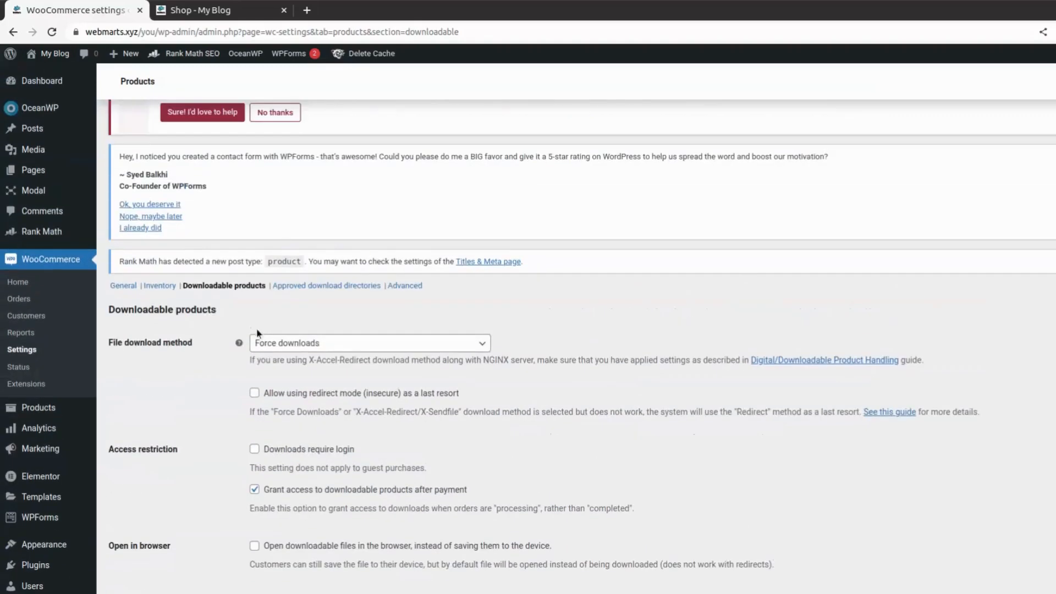
left_click(334, 290)
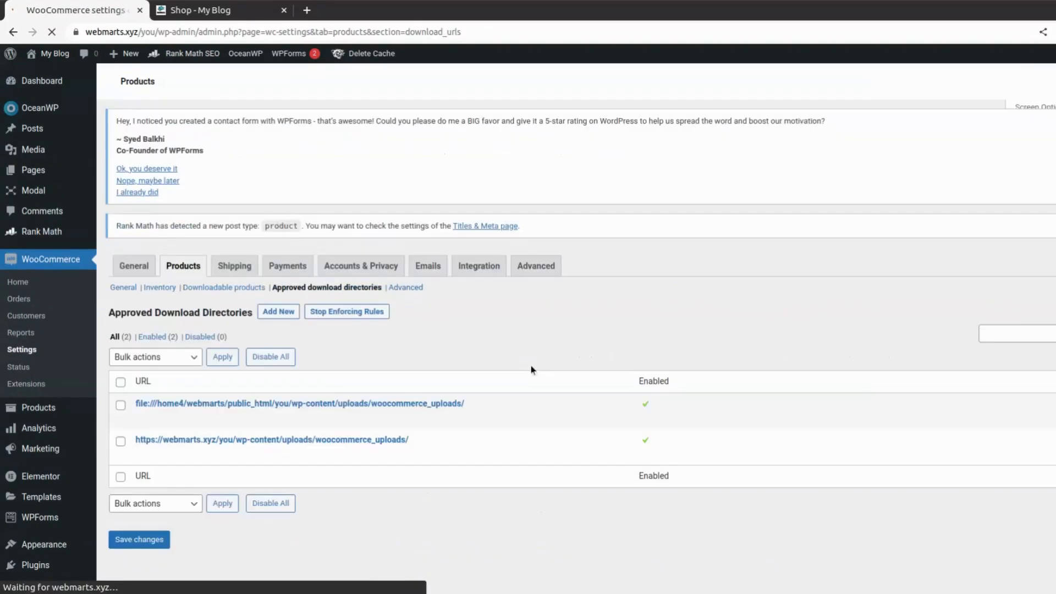
scroll(471, 298, "down", 3)
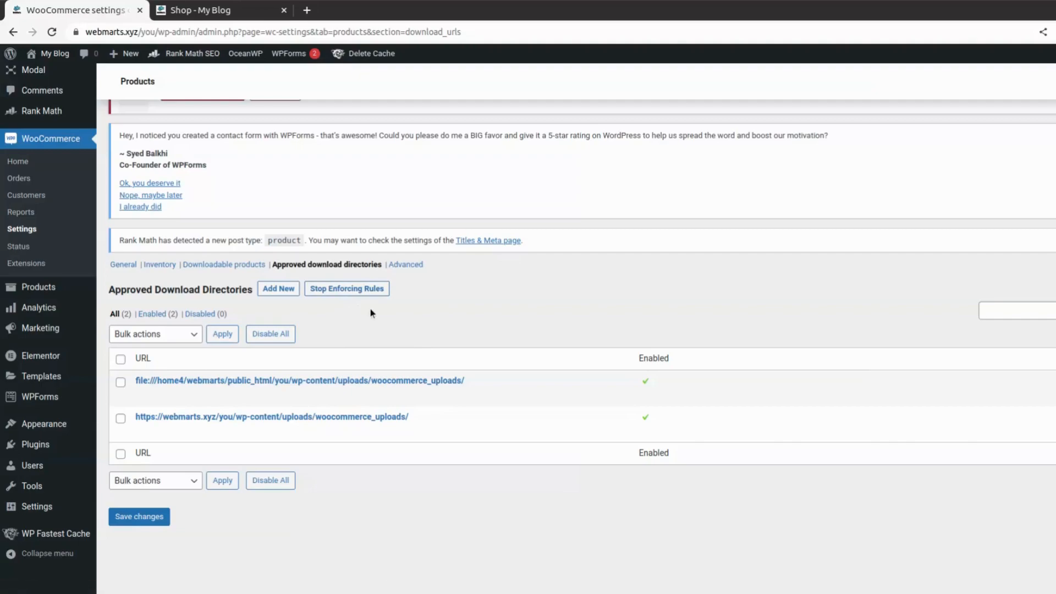
left_click(404, 265)
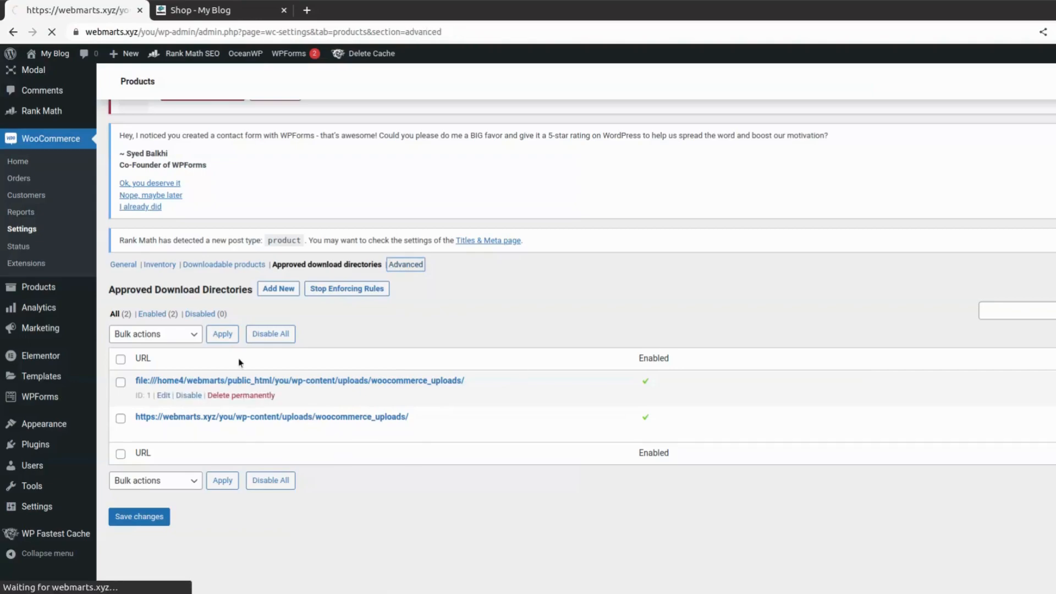
scroll(547, 352, "down", 3)
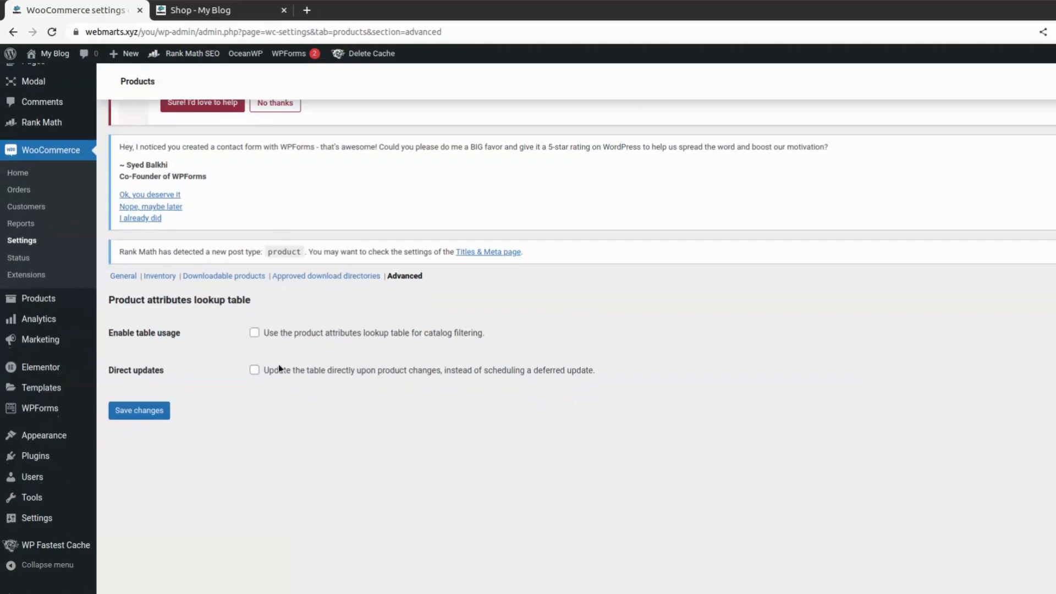
Open the shipping settings and start a new shipping zone named Free Shipping
scroll(285, 408, "up", 2)
left_click(248, 135)
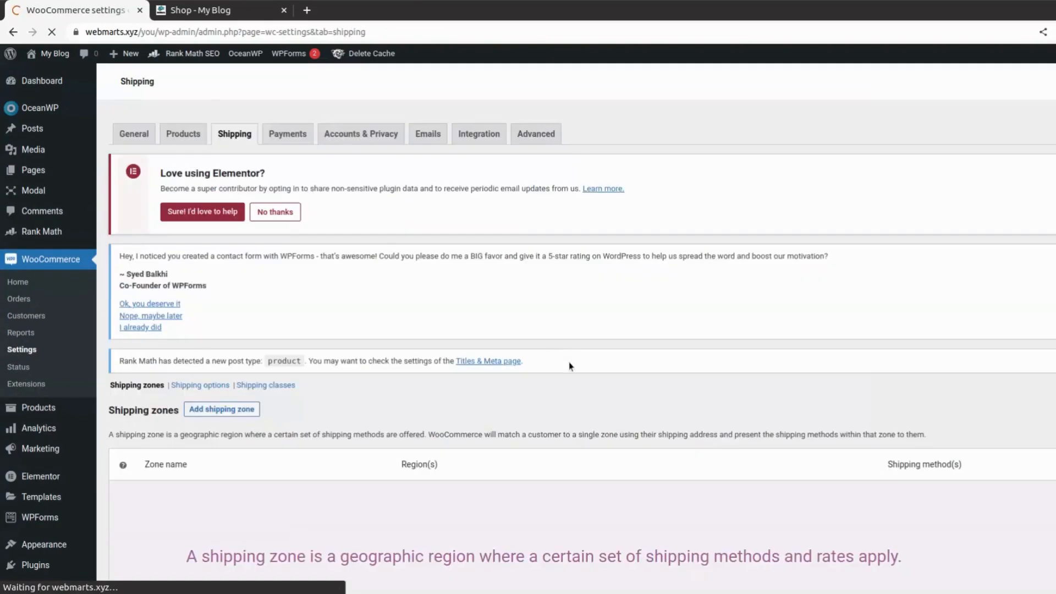
scroll(582, 375, "down", 3)
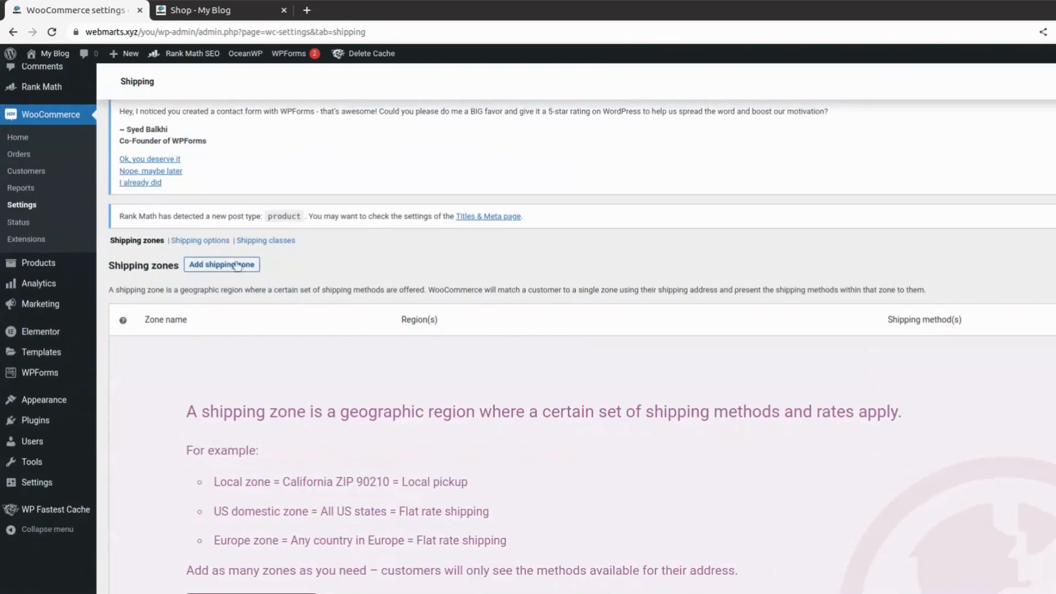
scroll(436, 287, "down", 4)
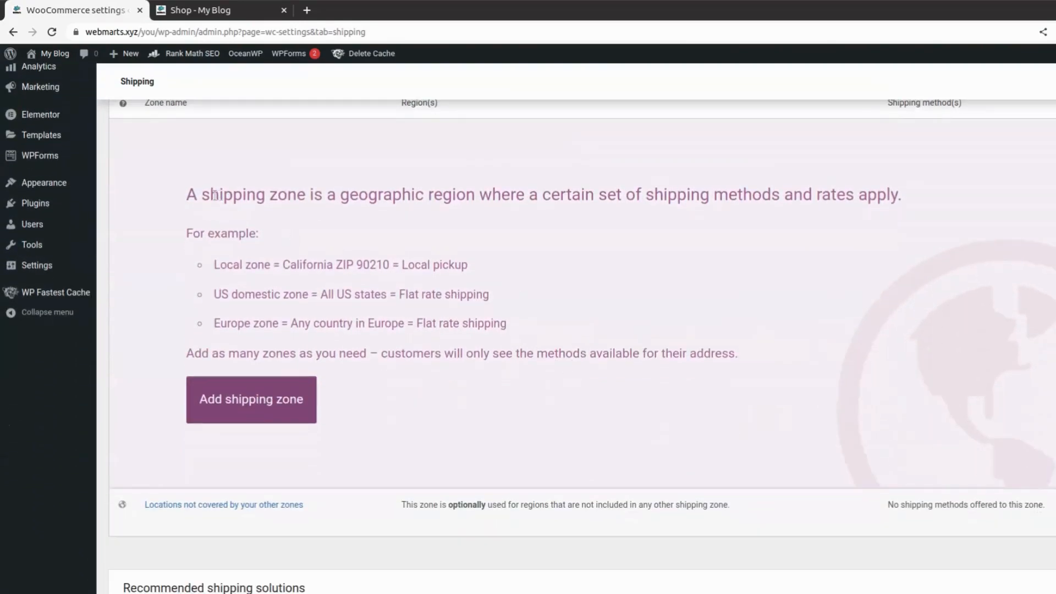
left_click(286, 404)
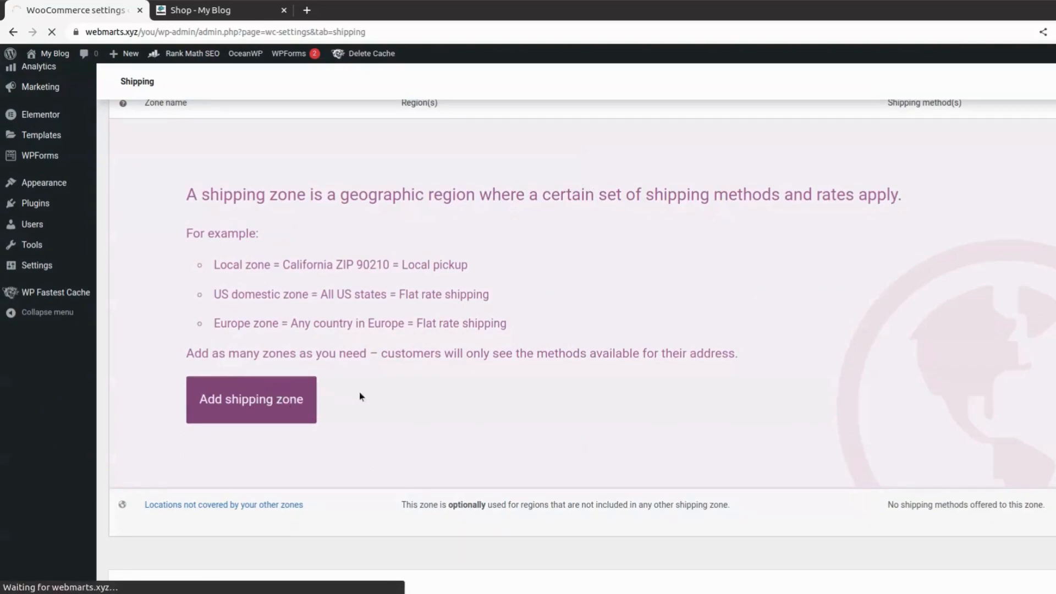
scroll(488, 360, "down", 2)
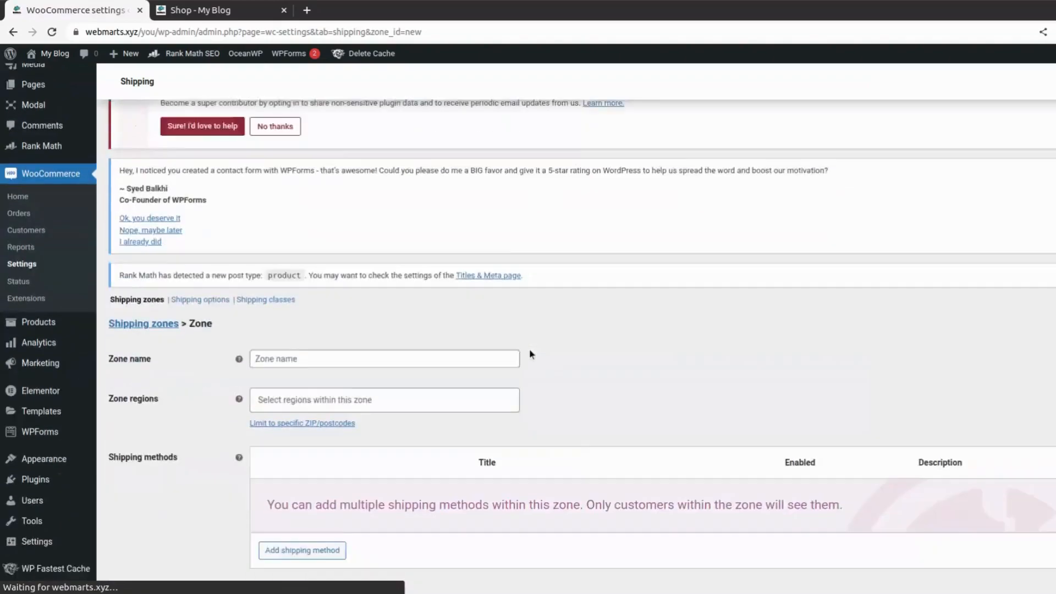
left_click(459, 257)
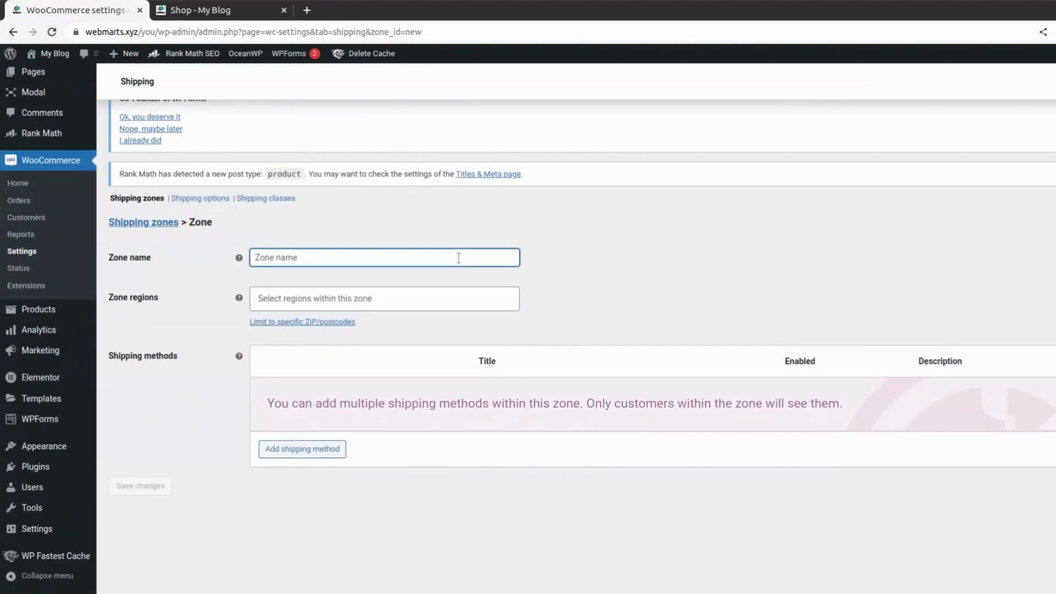
type("Free")
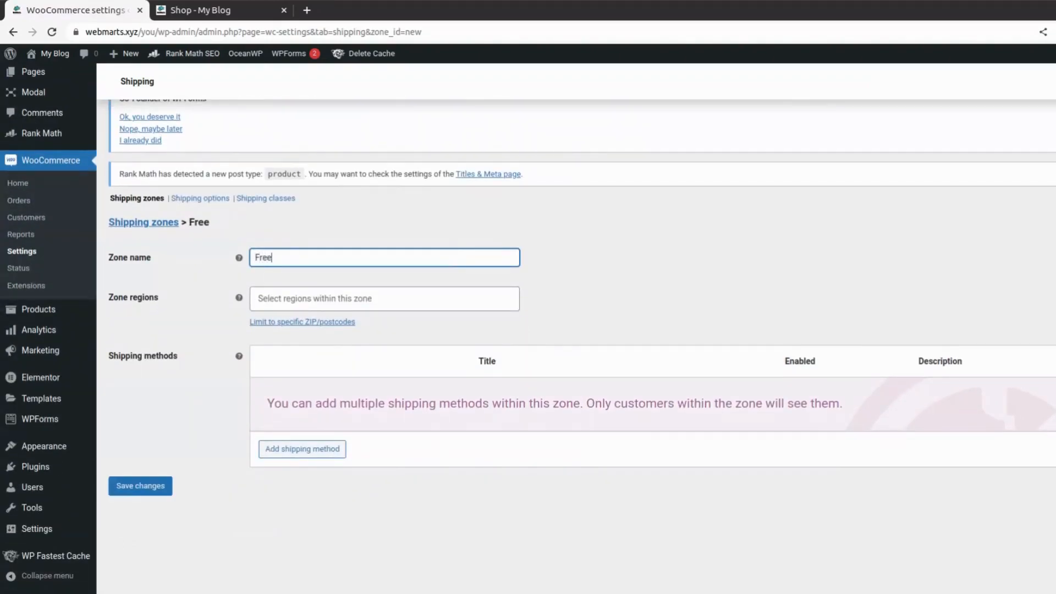
type(" Shipping")
Search the zone regions for india and set the Free Shipping zone's region to Gujarat, India
left_click(490, 300)
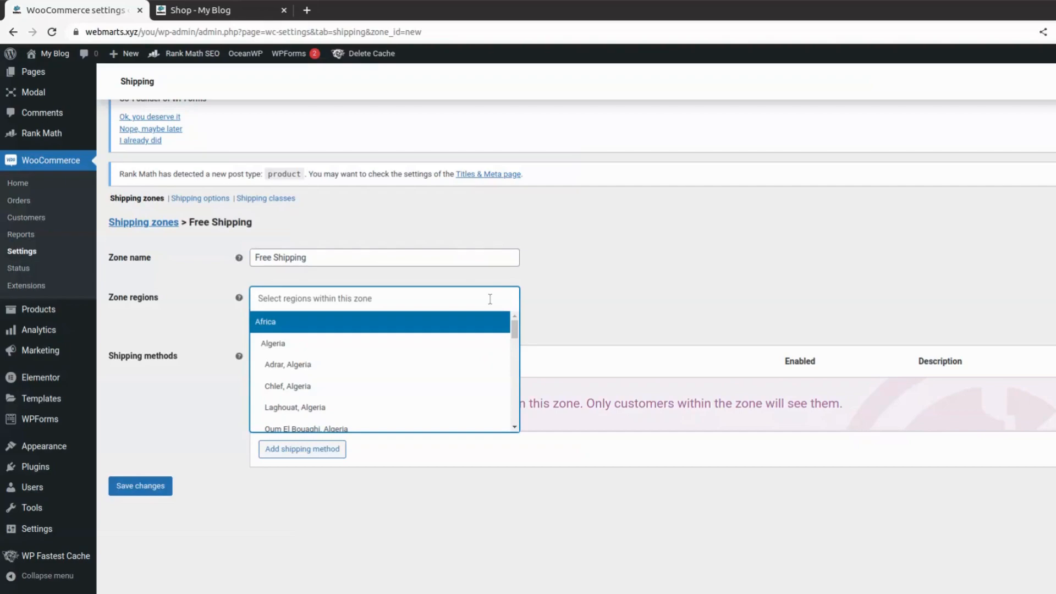
type("india")
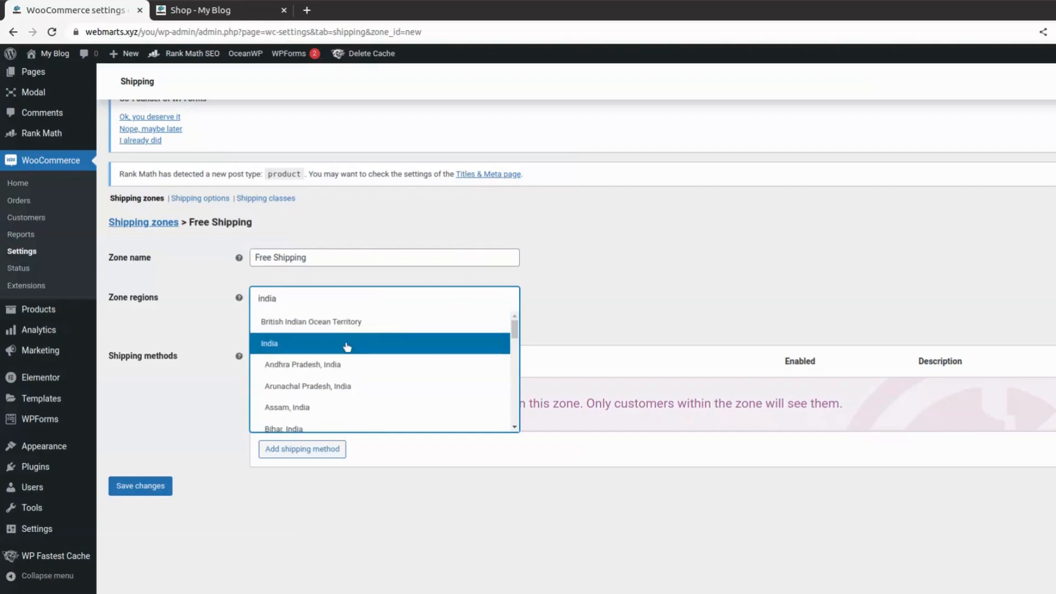
scroll(348, 348, "down", 5)
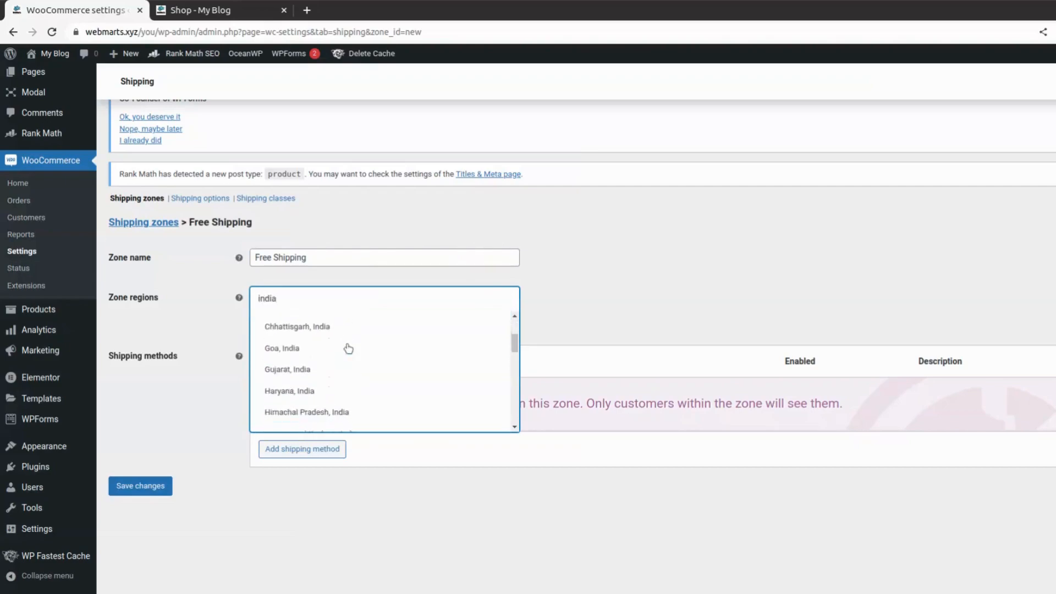
left_click(295, 370)
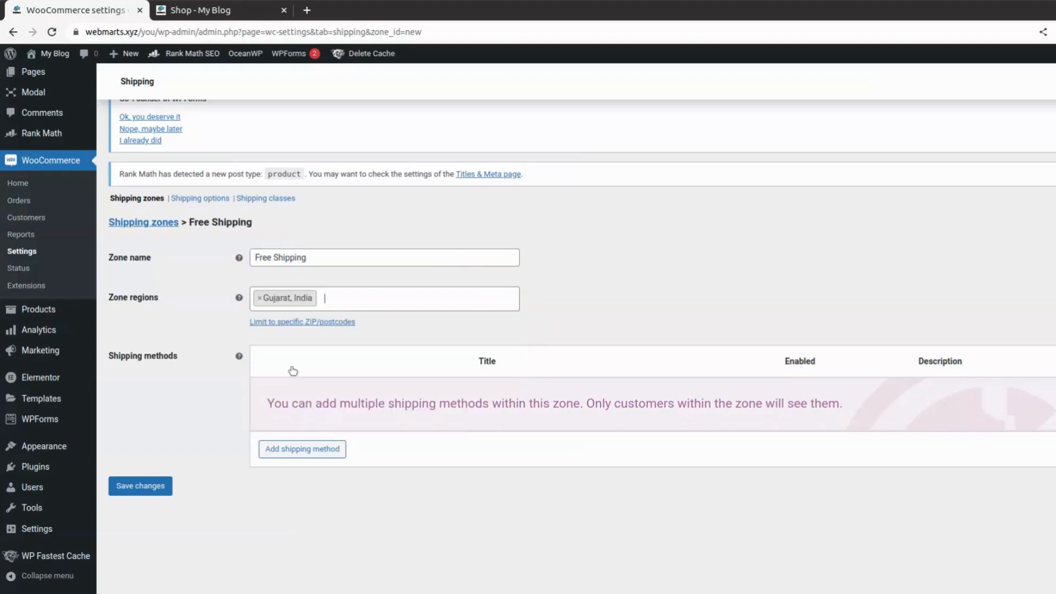
left_click(311, 458)
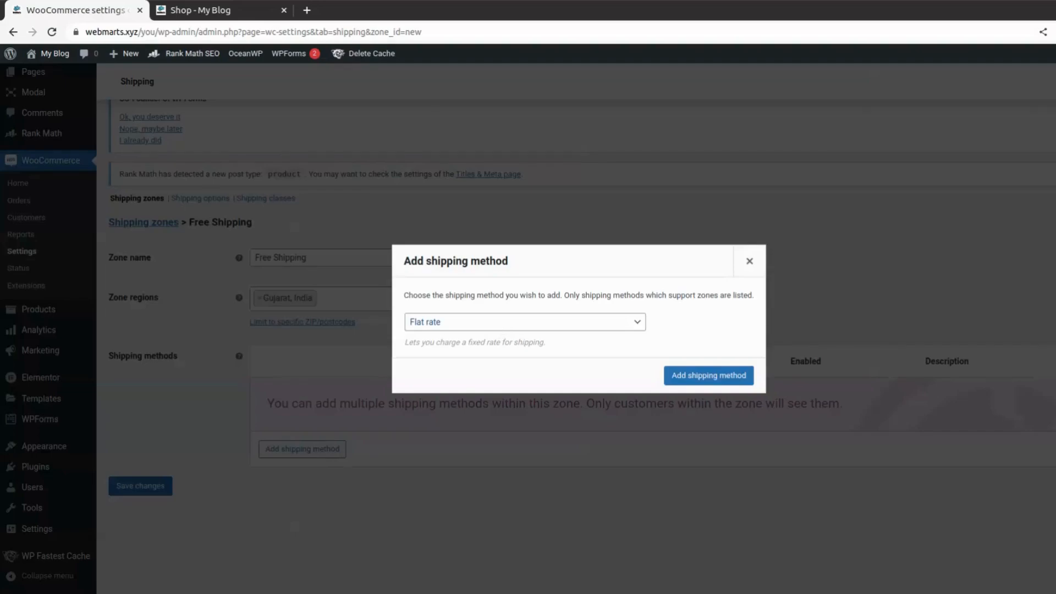
left_click(749, 261)
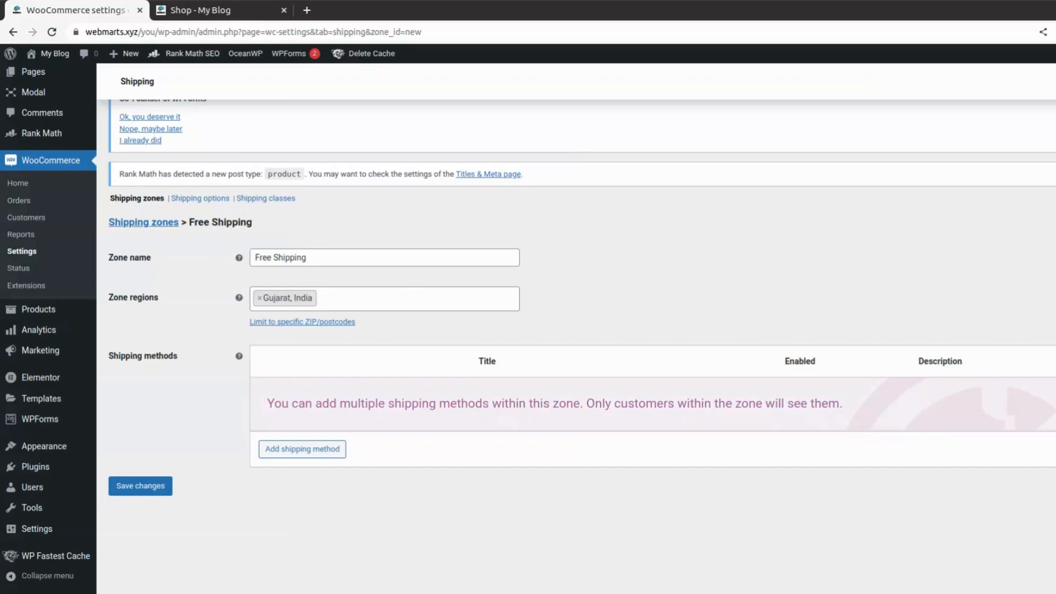
left_click(316, 258)
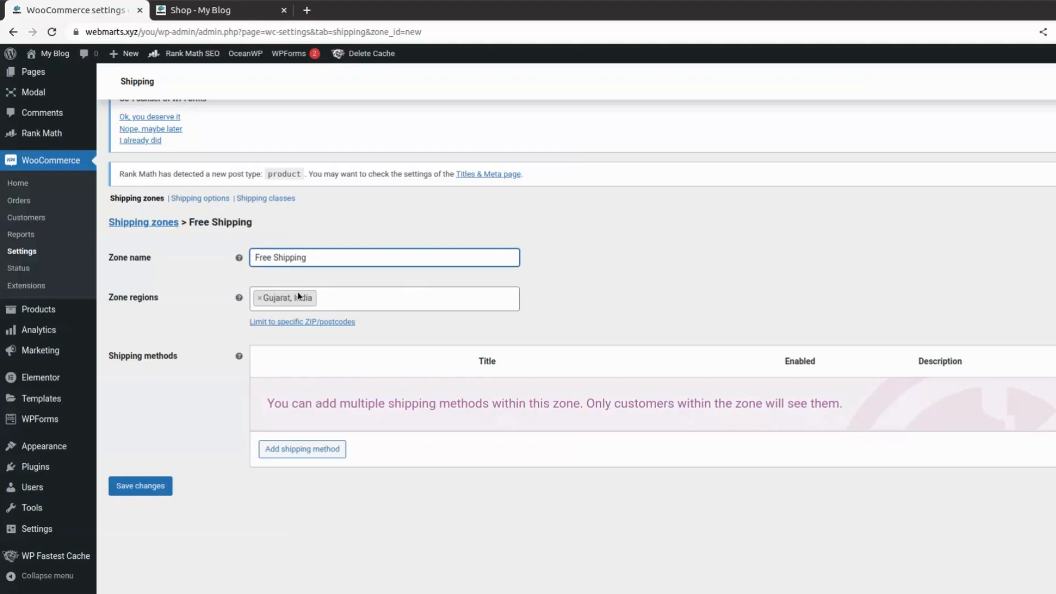
Add the Free shipping method to the Free Shipping zone
left_click(318, 453)
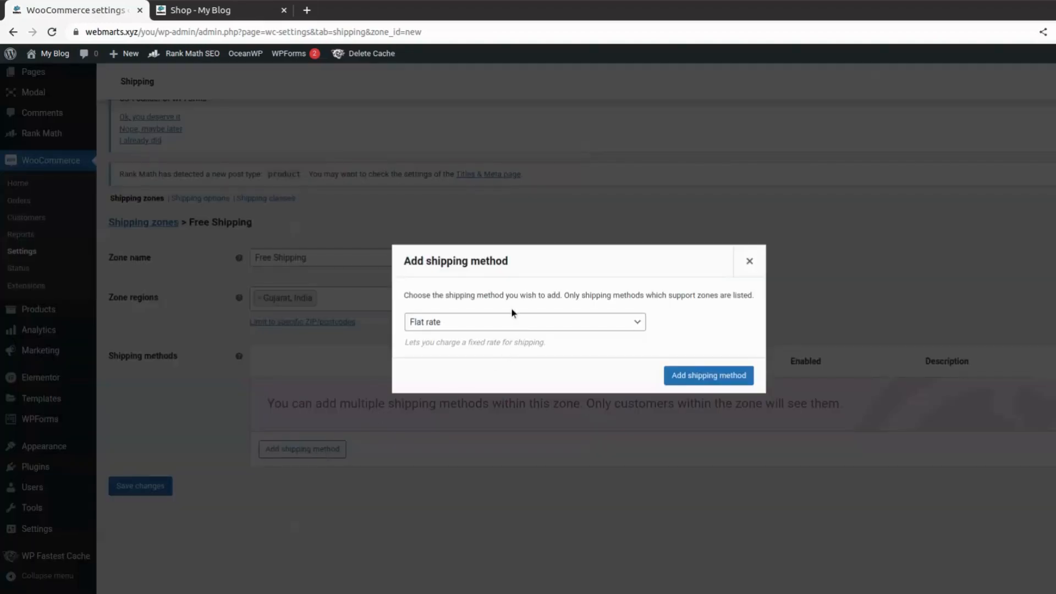
left_click(513, 324)
left_click(448, 350)
left_click(693, 376)
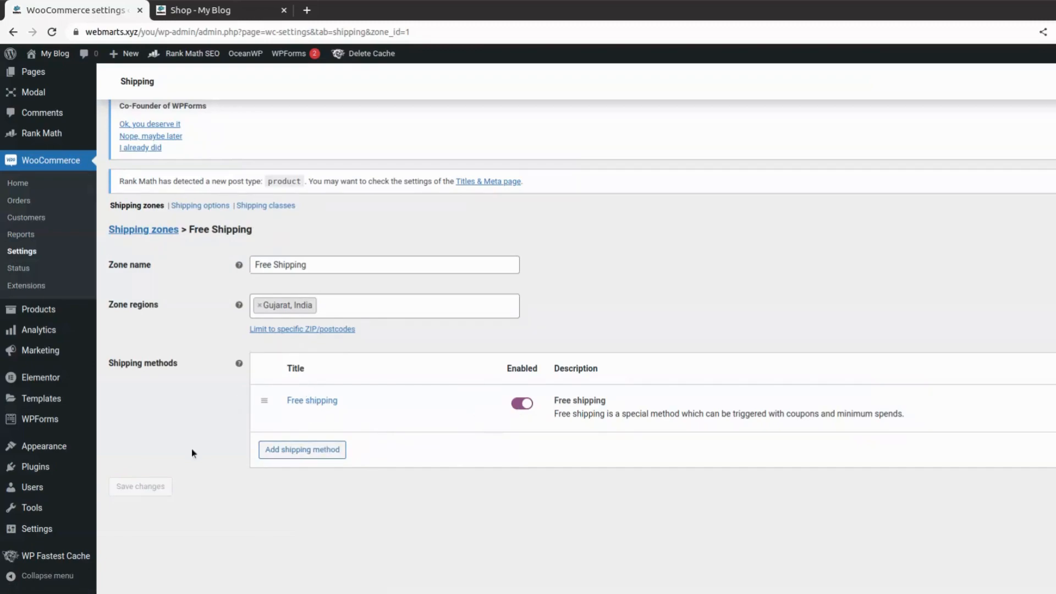
Look over the Free Shipping zone's setup and return to the list of shipping zones
scroll(219, 397, "up", 1)
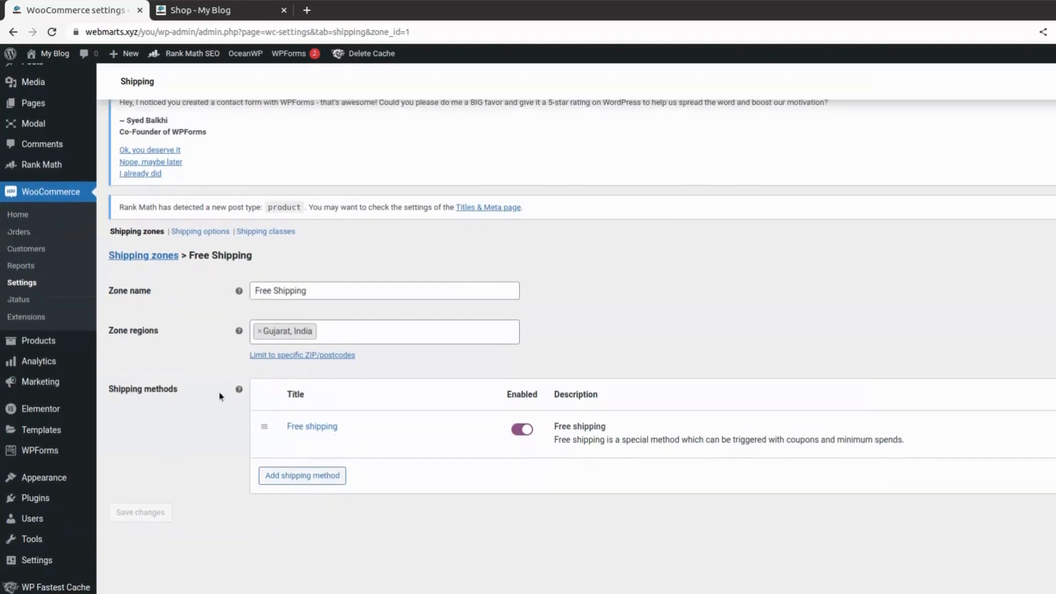
scroll(209, 355, "up", 5)
scroll(206, 358, "down", 5)
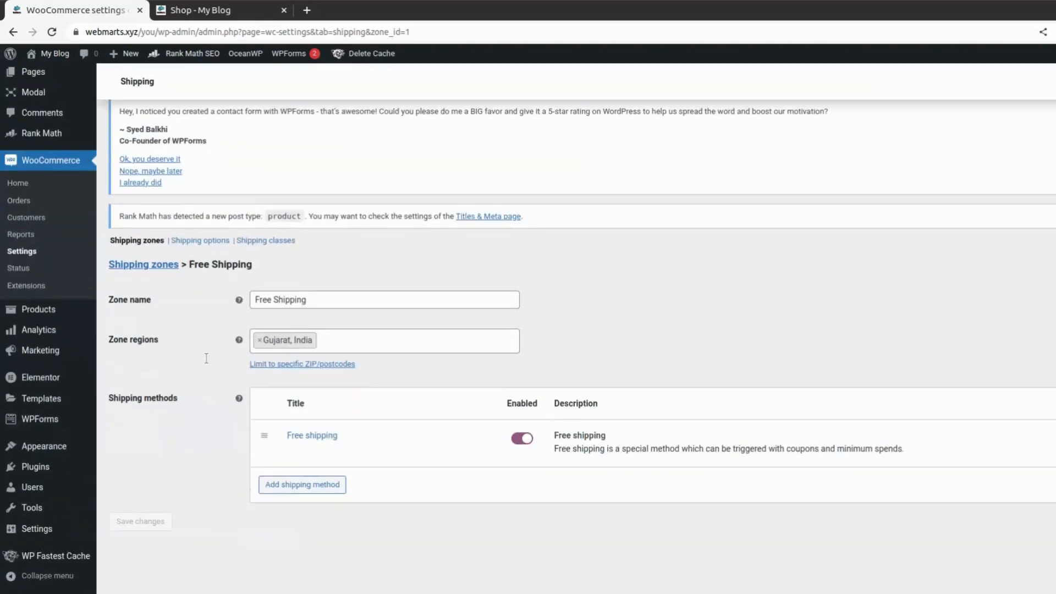
scroll(207, 362, "up", 4)
scroll(208, 362, "down", 3)
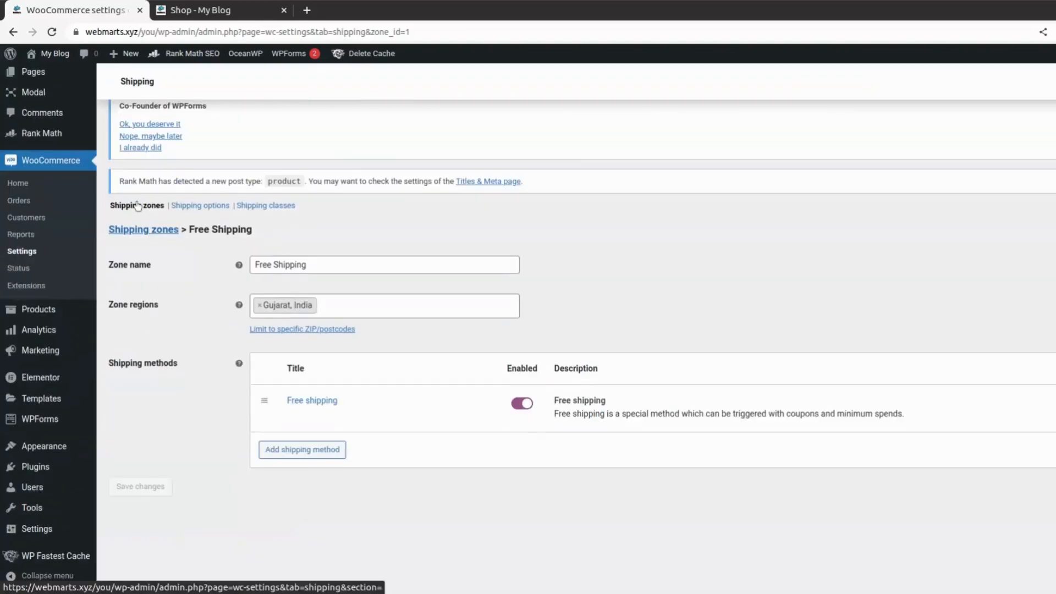
left_click(150, 231)
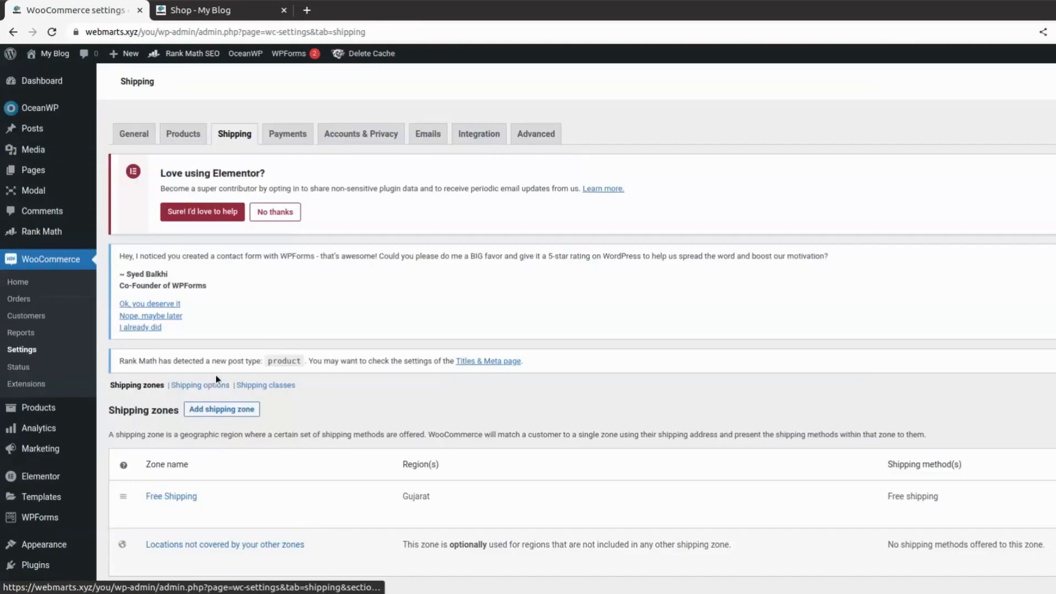
Start another shipping zone and name it UP 12
scroll(285, 404, "down", 2)
left_click(221, 300)
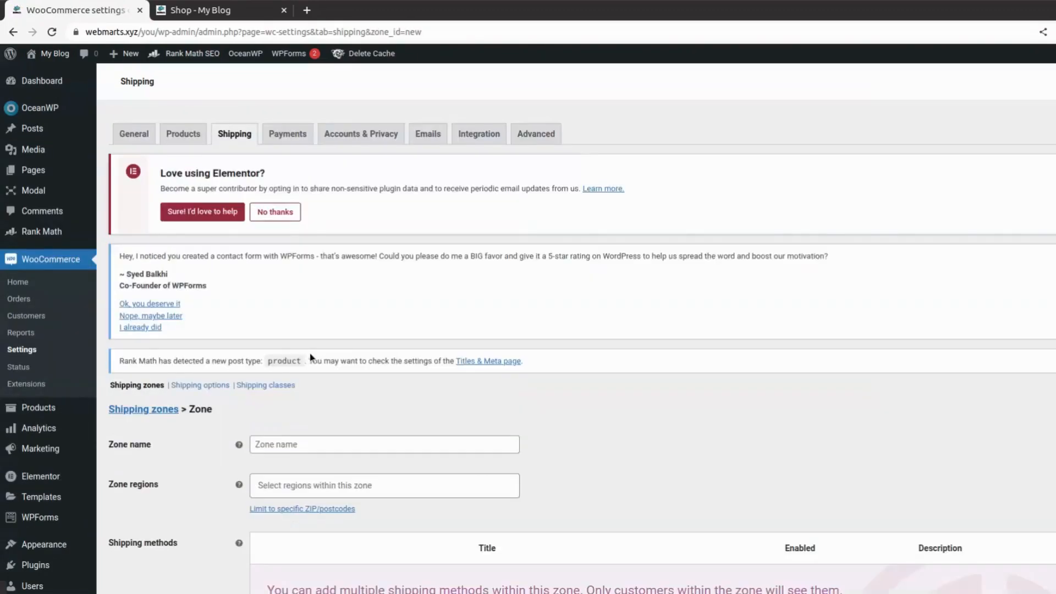
scroll(309, 353, "down", 2)
left_click(350, 302)
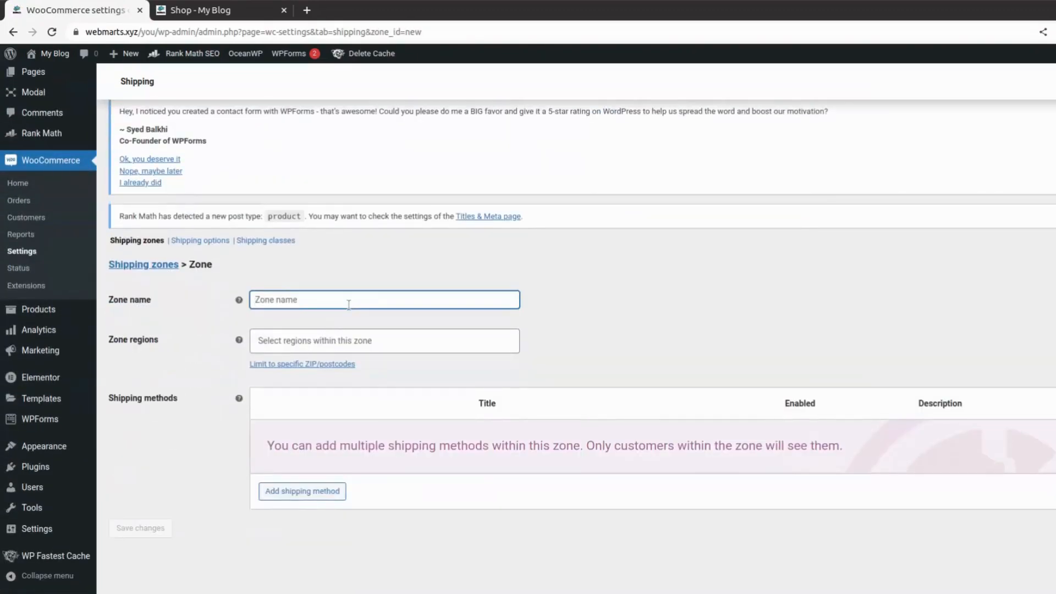
type("UP")
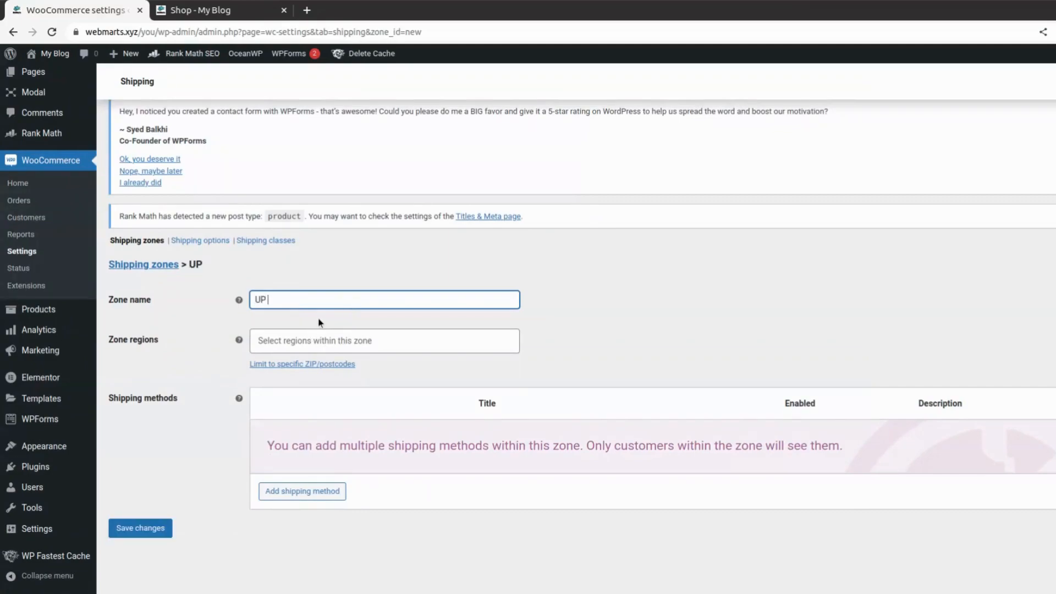
type(" 12")
Search the zone regions for india and set the UP 12 zone's region to Uttar Pradesh, India
left_click(292, 336)
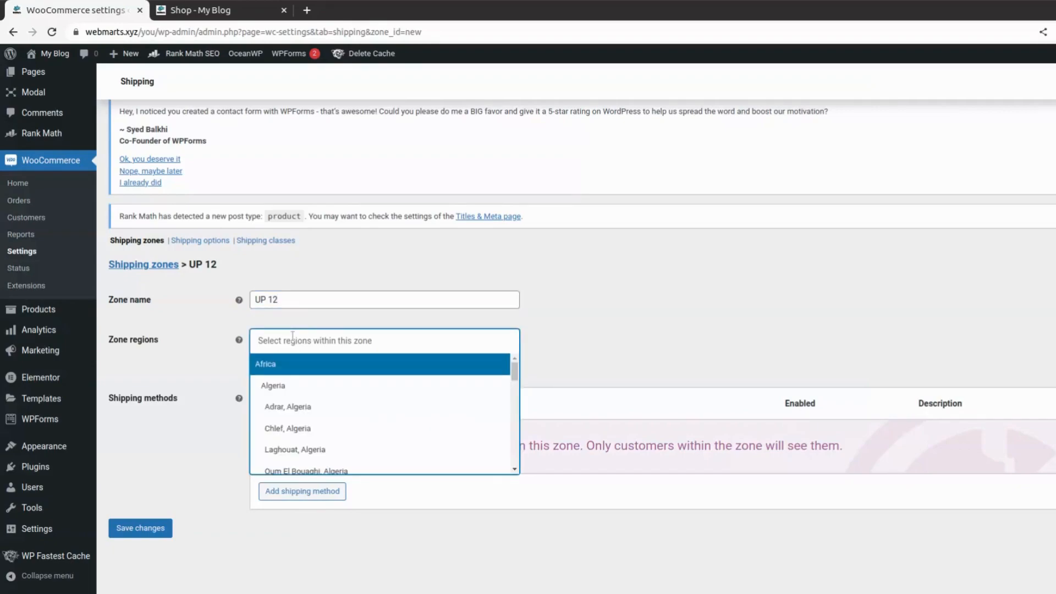
type("india")
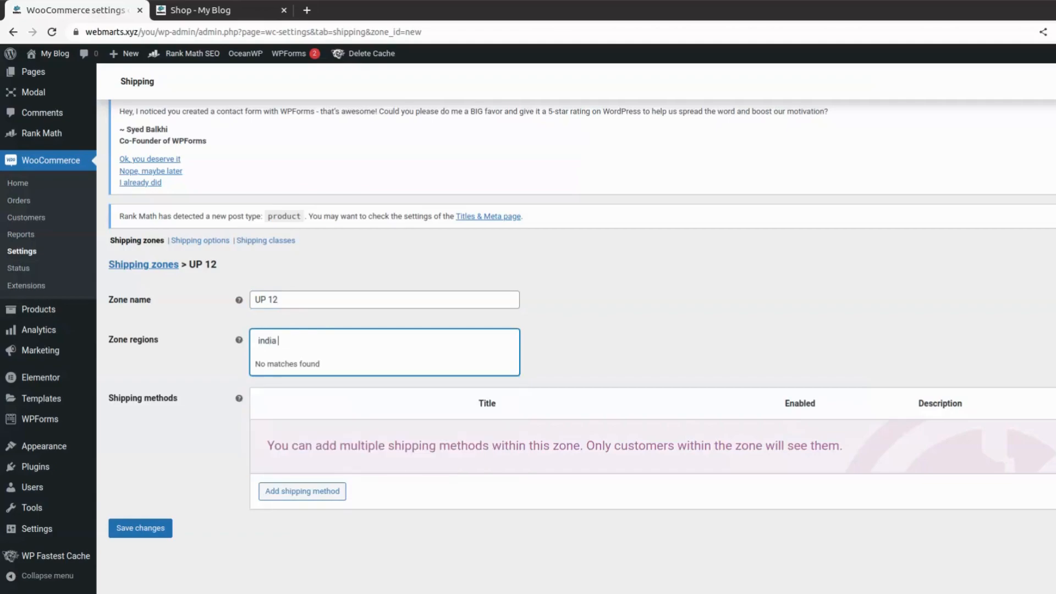
key("BackSpace")
scroll(324, 438, "down", 10)
scroll(325, 439, "down", 5)
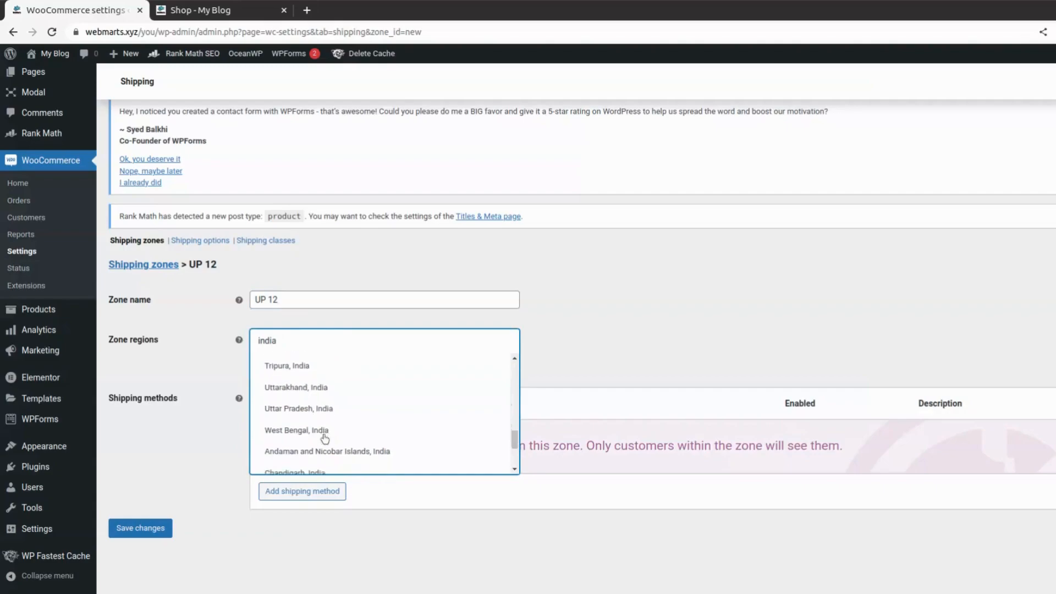
scroll(325, 438, "down", 3)
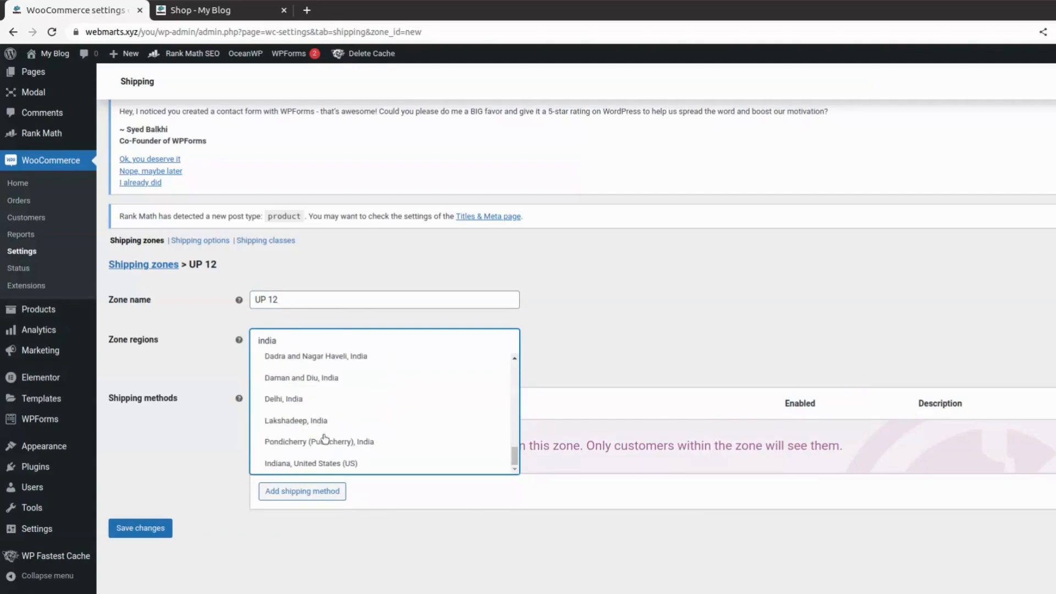
scroll(325, 438, "up", 4)
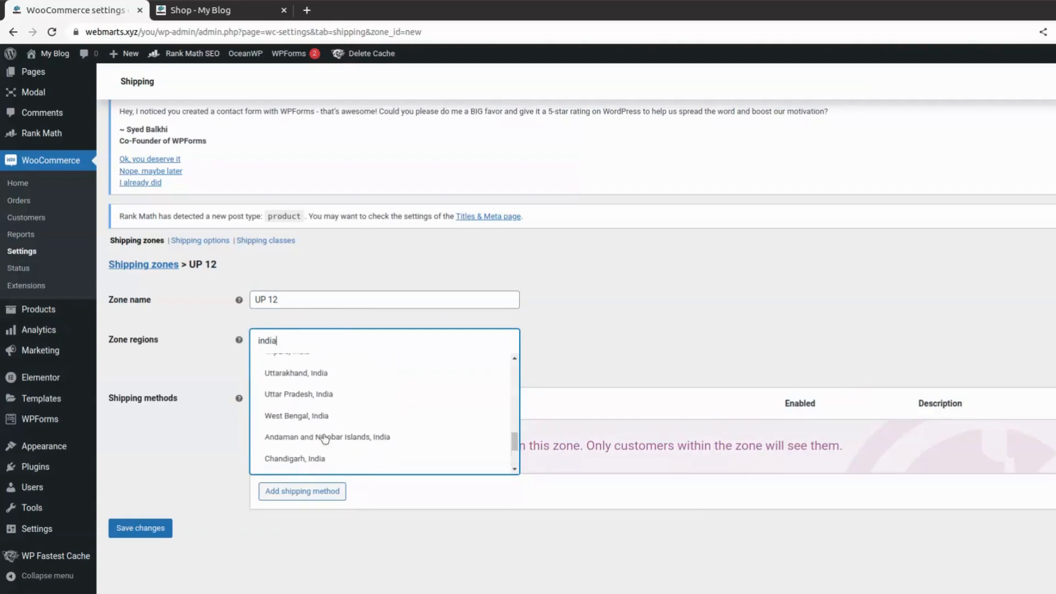
key("ctrl+shift+i")
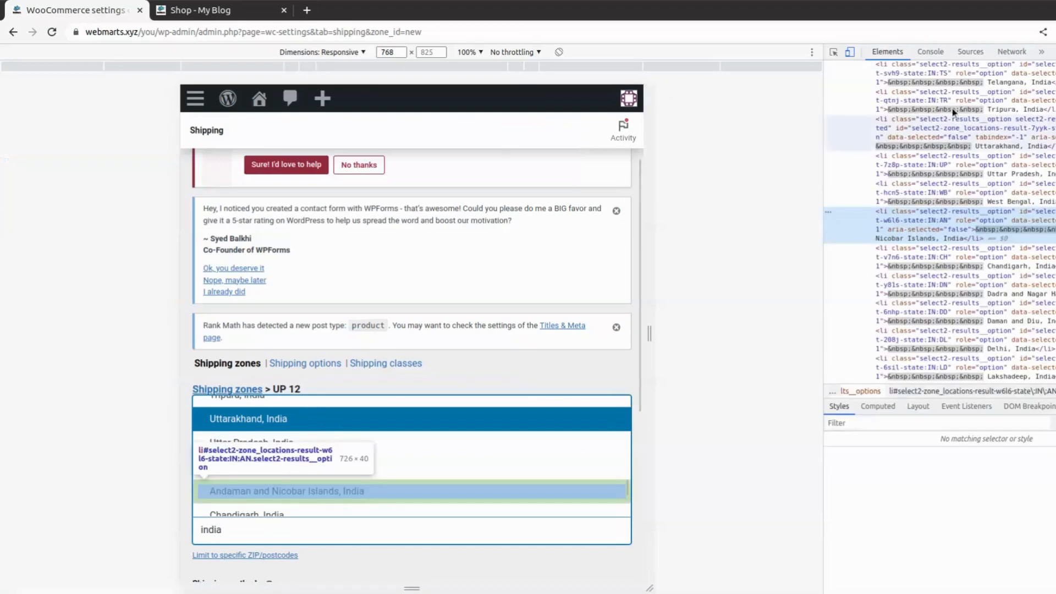
left_click(1055, 52)
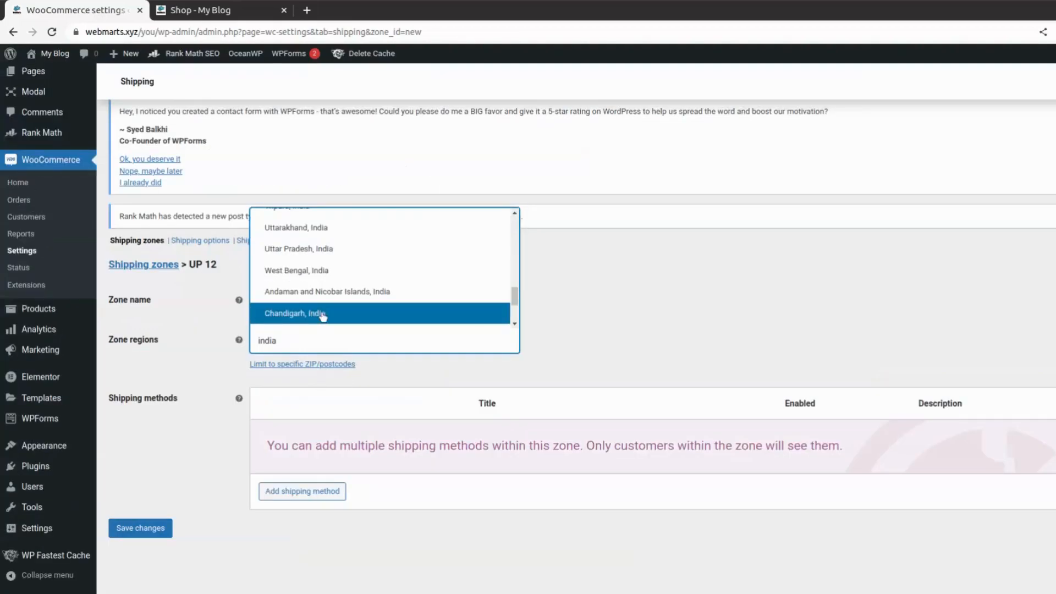
scroll(340, 315, "down", 2)
scroll(340, 314, "down", 2)
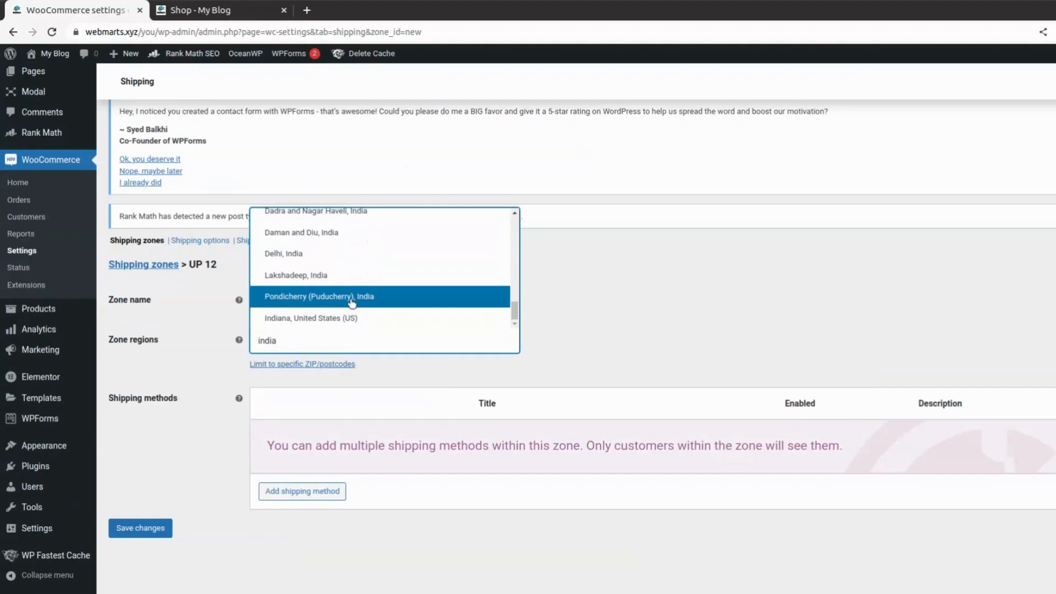
scroll(349, 304, "up", 4)
scroll(352, 305, "up", 5)
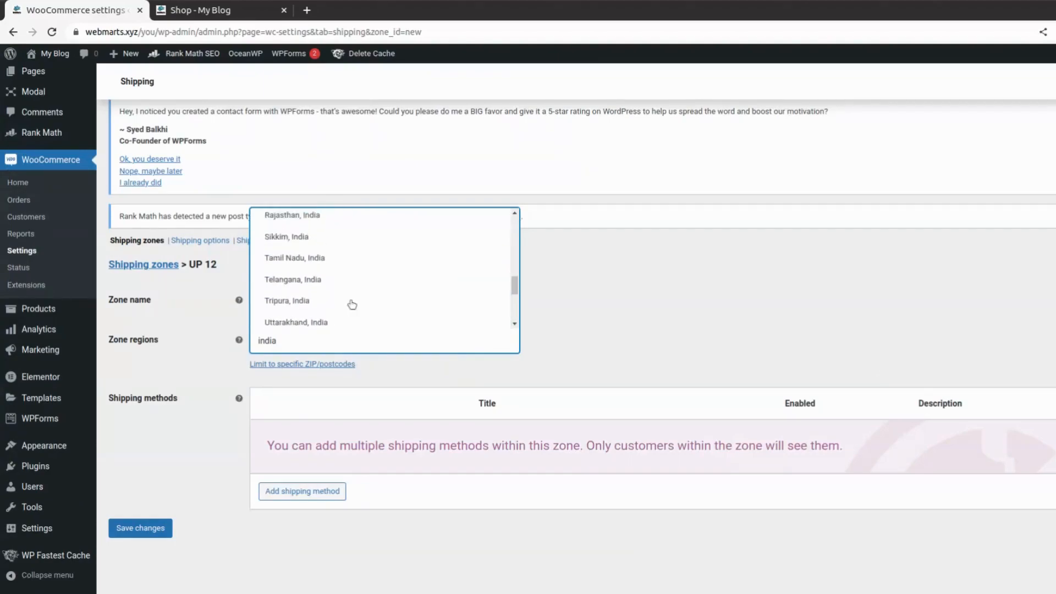
scroll(350, 303, "up", 2)
scroll(349, 302, "down", 5)
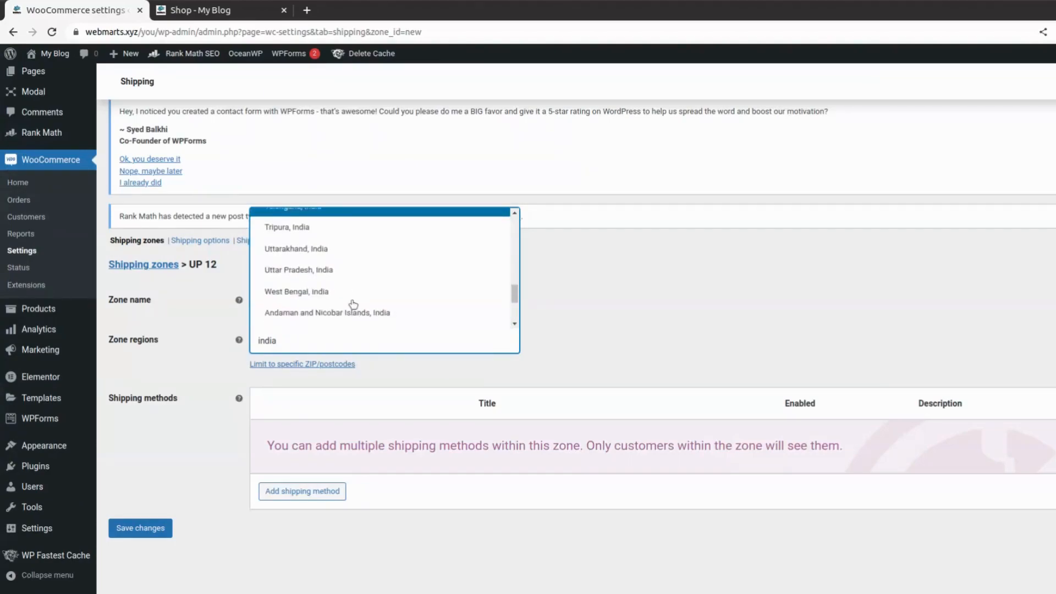
left_click(338, 273)
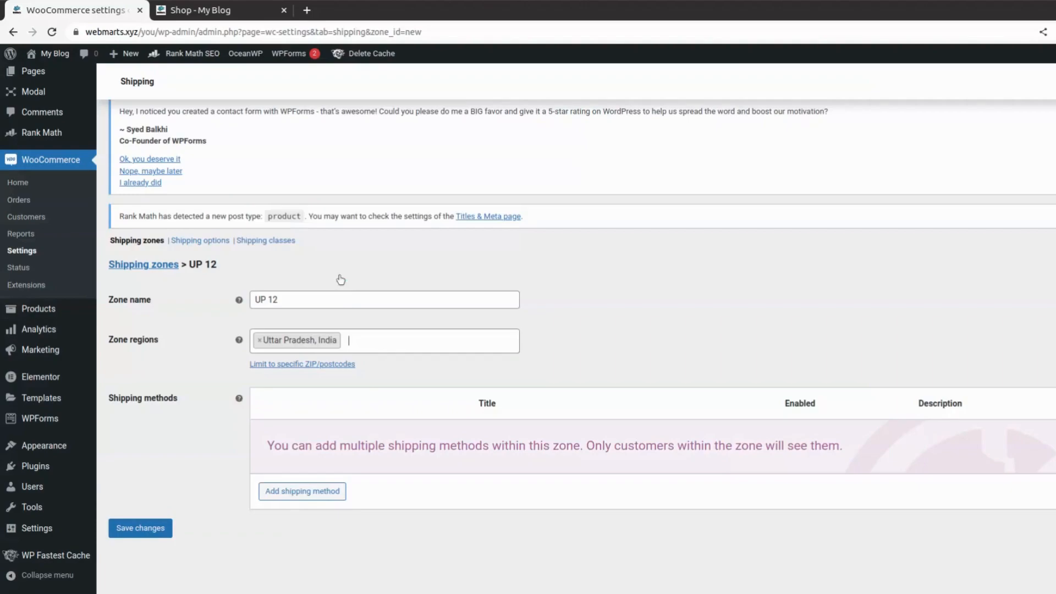
Add the Flat rate shipping method to the UP 12 zone with tax status None and a cost of 250
left_click(325, 491)
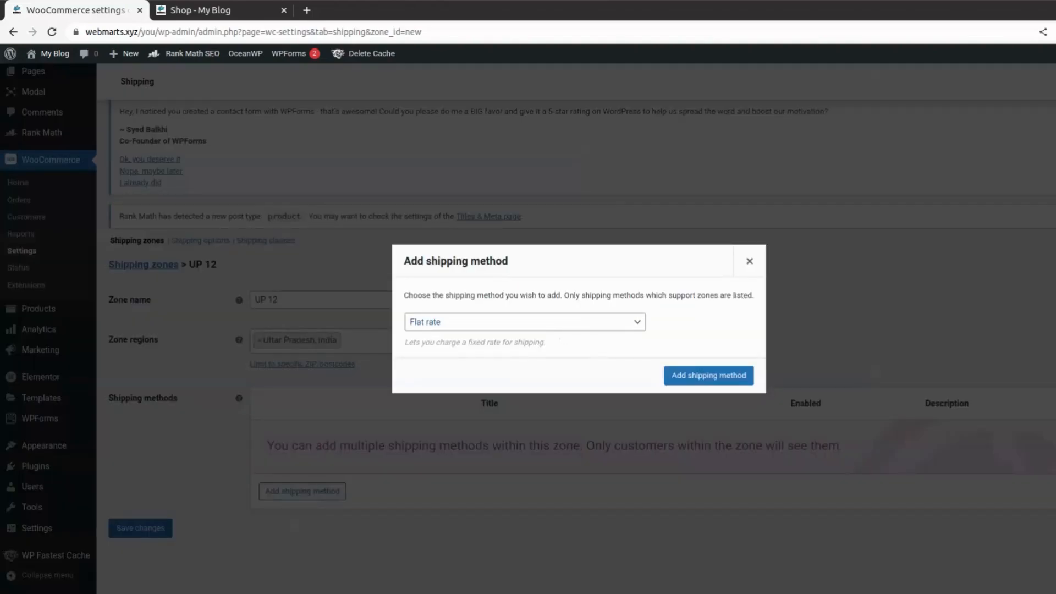
left_click(710, 376)
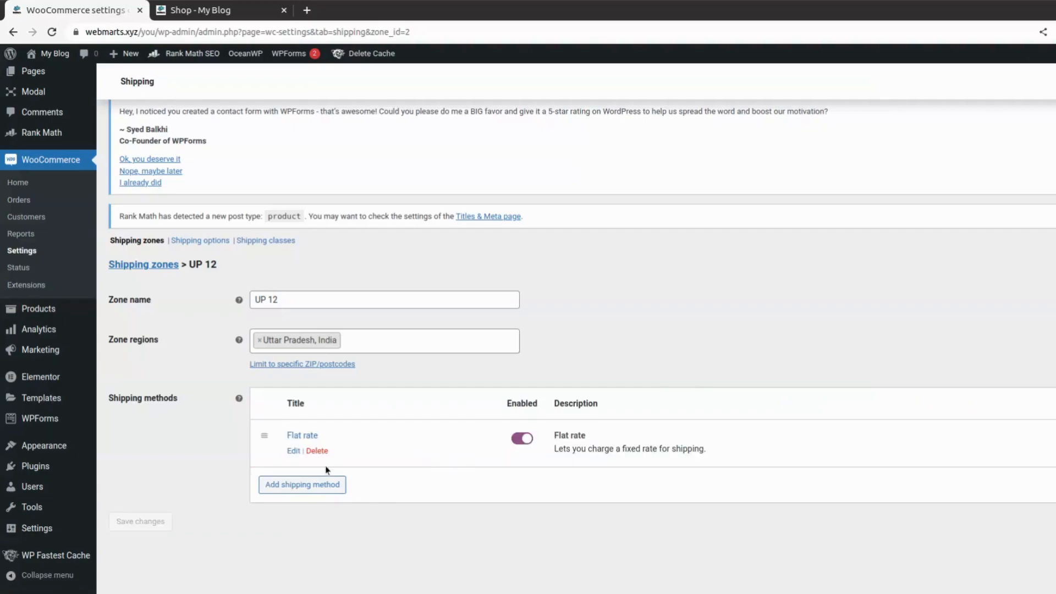
left_click(294, 451)
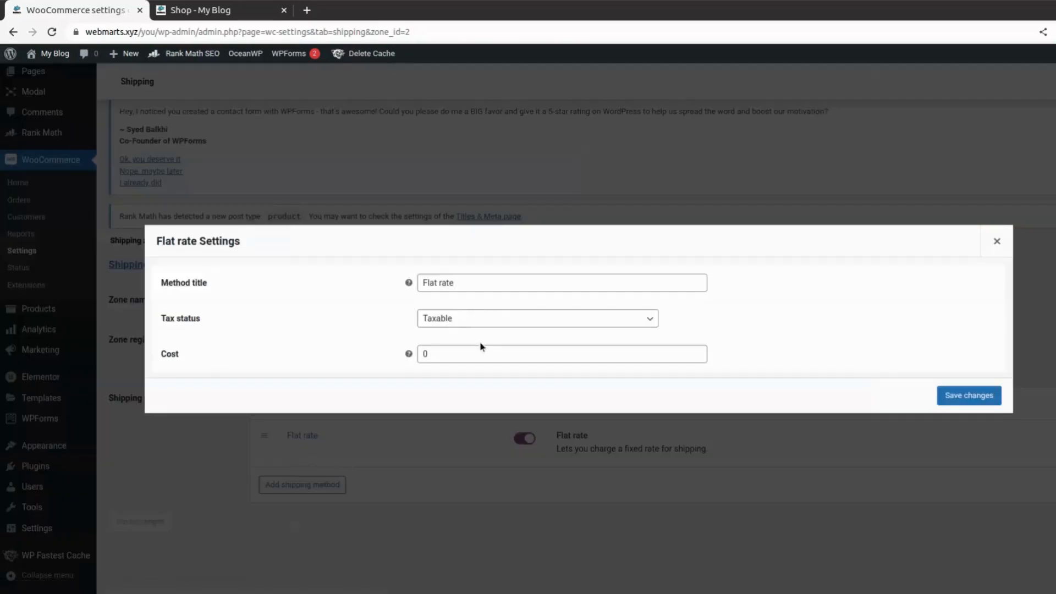
left_click(512, 317)
left_click(629, 332)
left_click(569, 352)
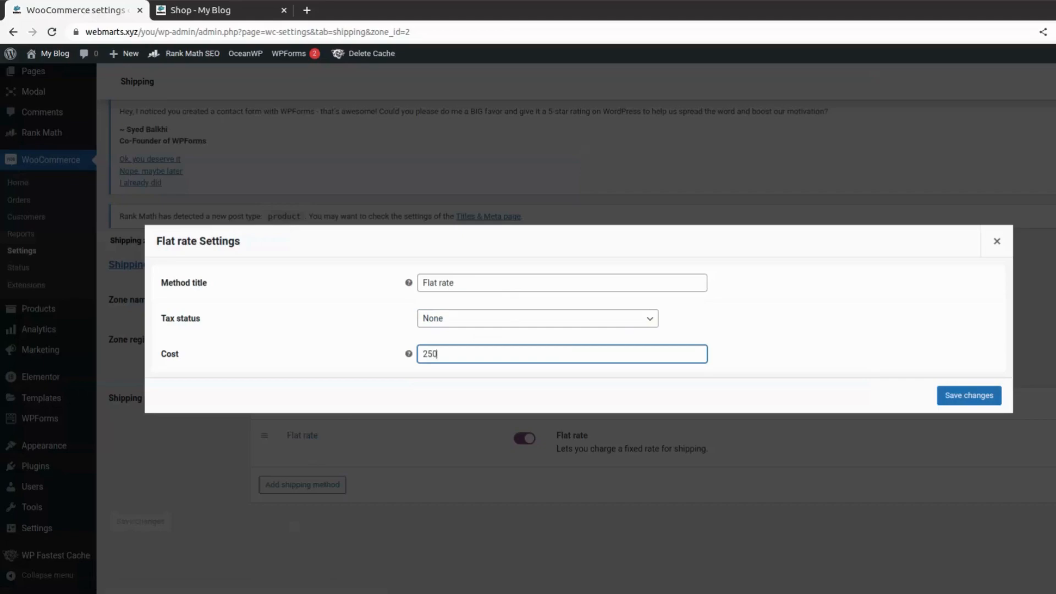
left_click(972, 392)
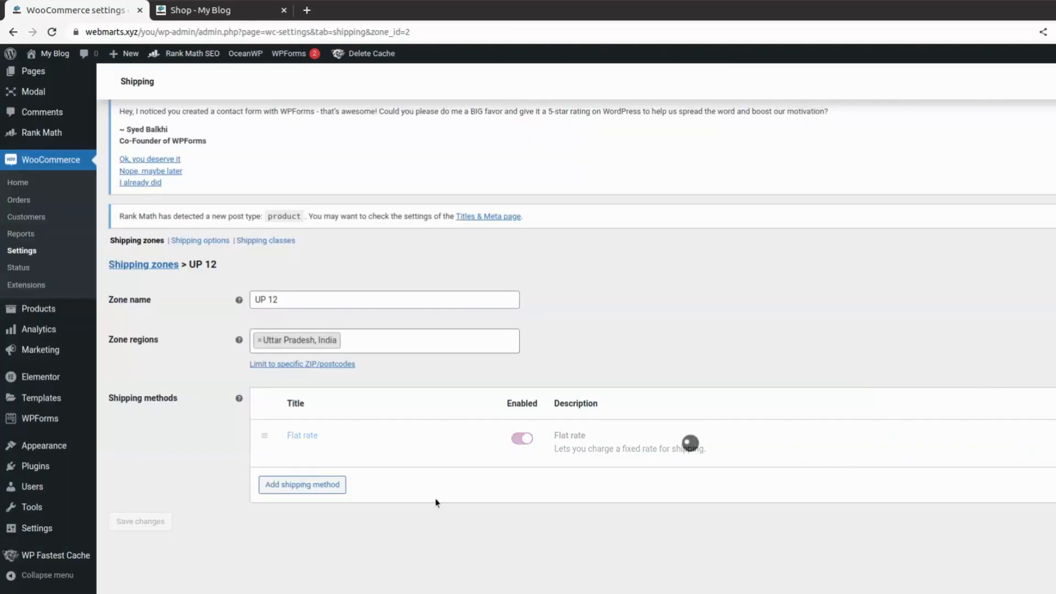
Reveal the postcode limit for the UP 12 zone and look over its entry field and format hints
mouse_move(326, 466)
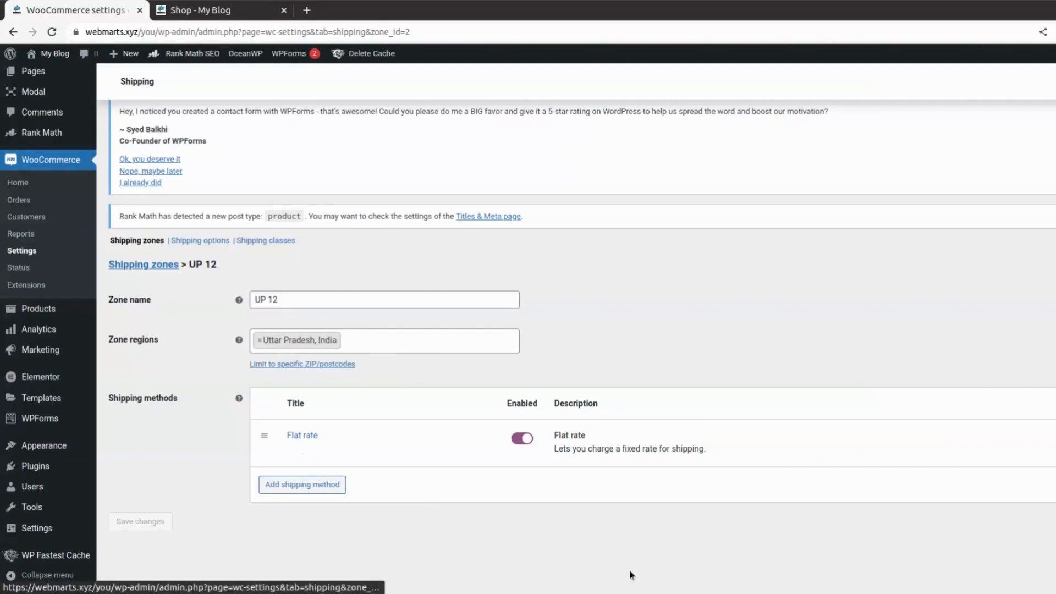
mouse_move(640, 459)
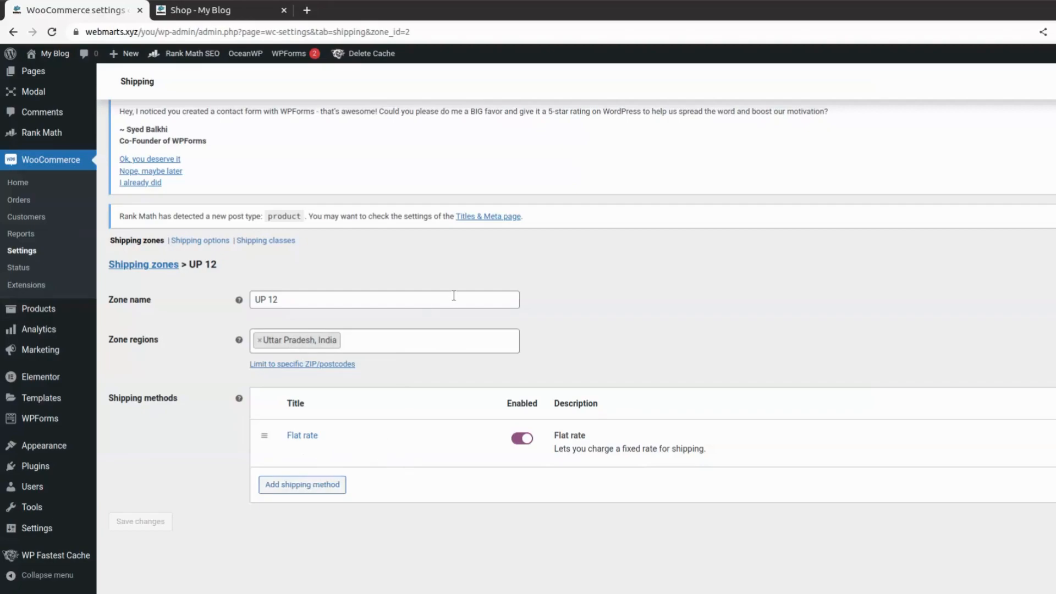
left_click(311, 366)
left_click(371, 390)
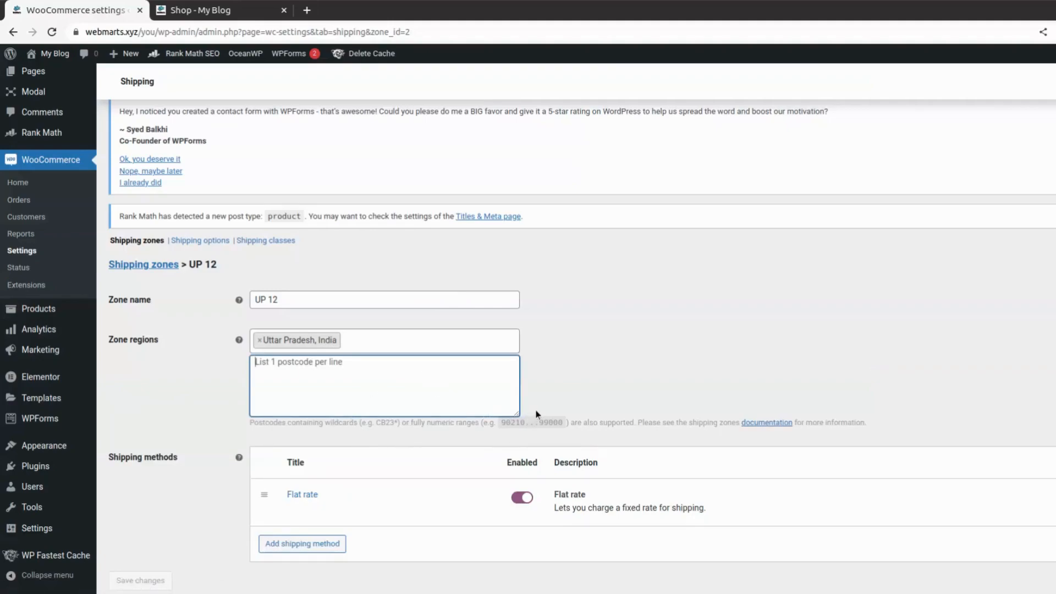
scroll(184, 464, "down", 2)
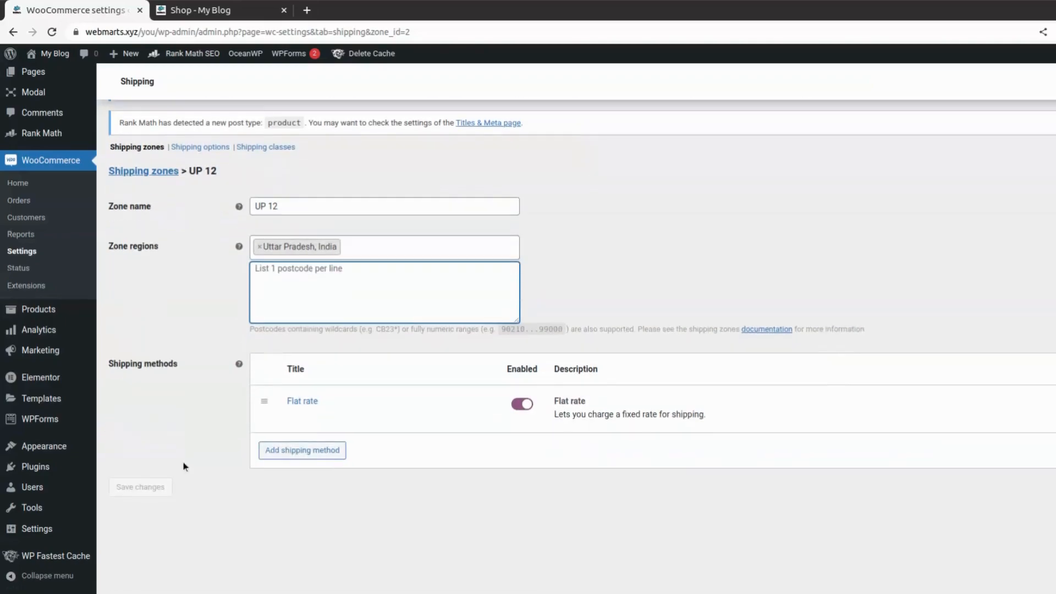
scroll(305, 415, "up", 4)
scroll(305, 415, "down", 1)
scroll(305, 415, "down", 1)
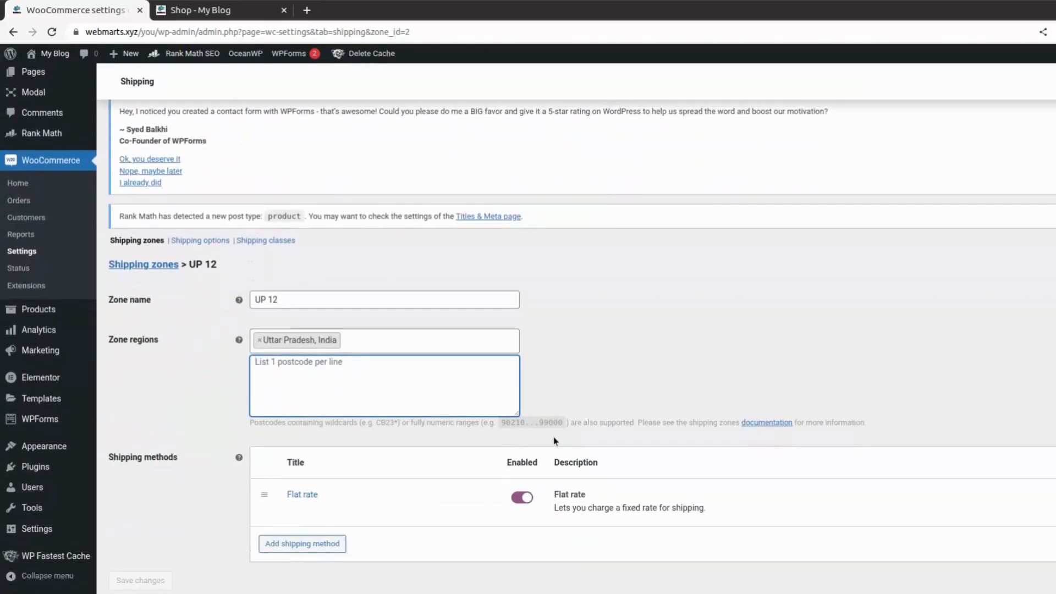
Review the store's shipping options and shipping classes
left_click(219, 246)
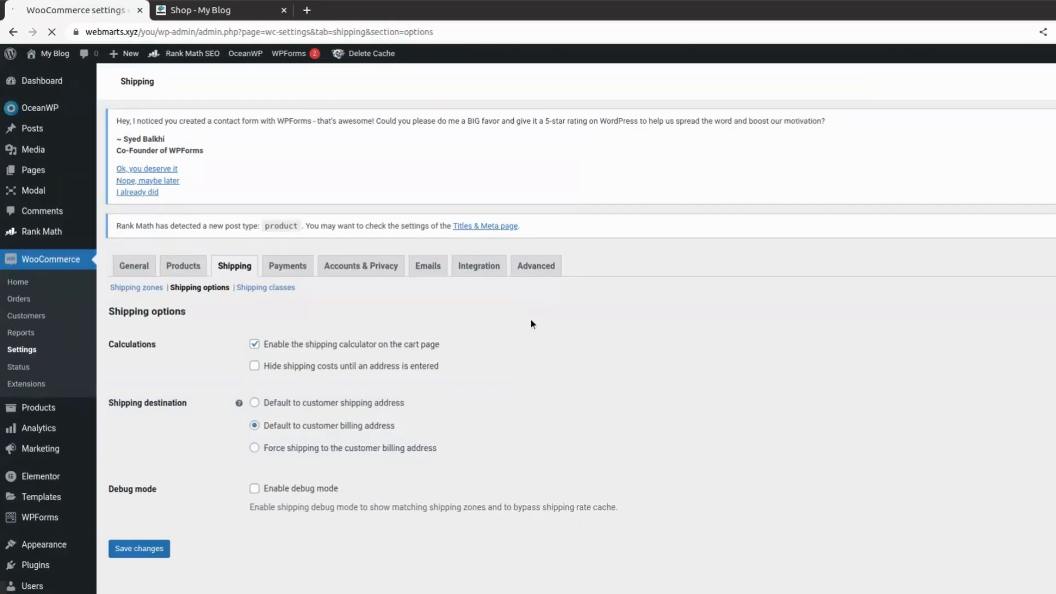
scroll(531, 316, "down", 3)
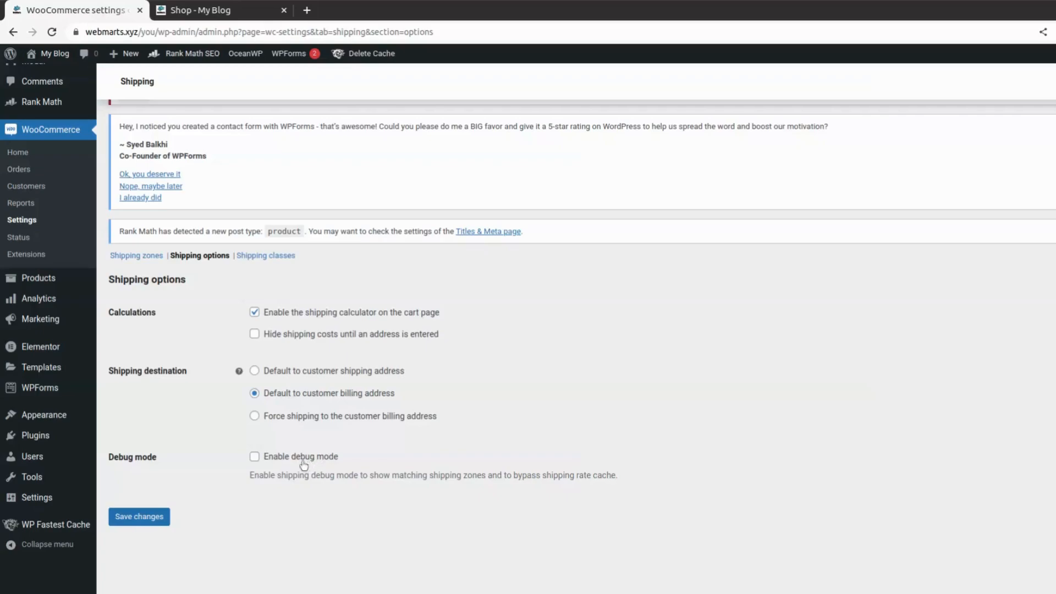
left_click(274, 258)
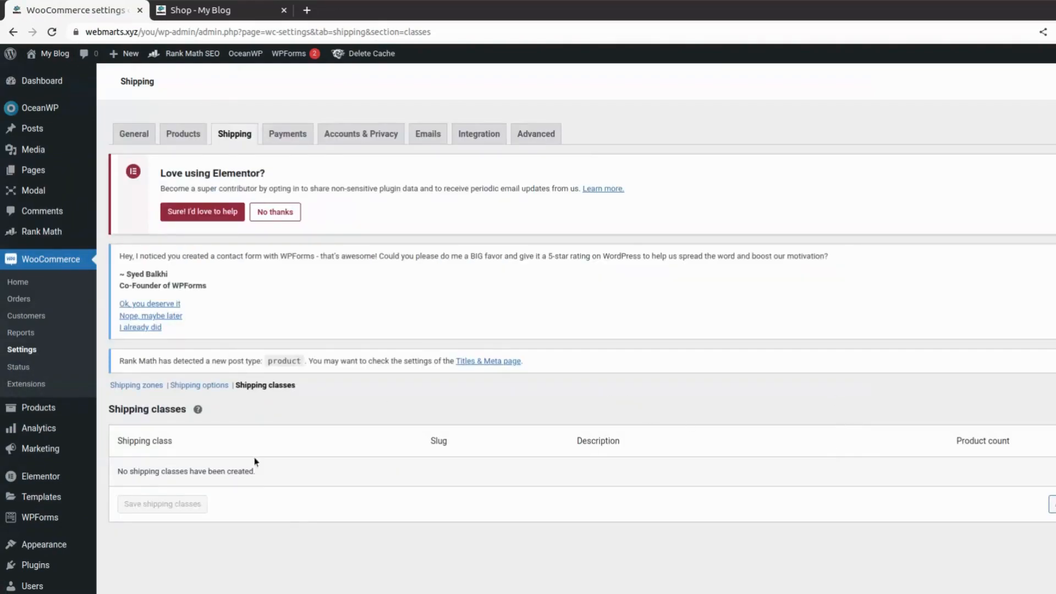
Enable Direct bank transfer among the store's payment methods and open its setup page
left_click(292, 137)
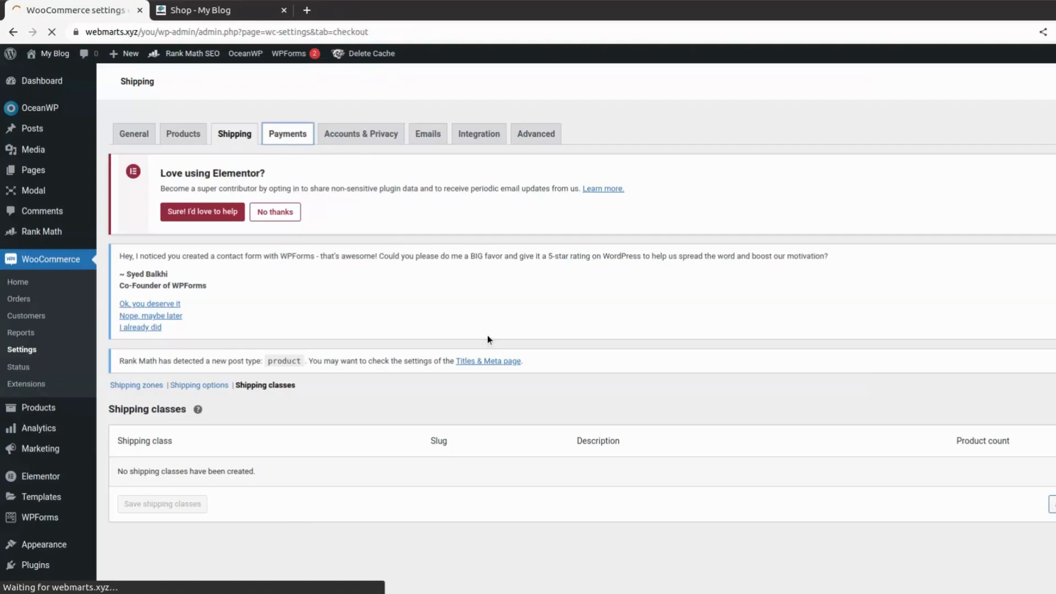
scroll(341, 264, "down", 5)
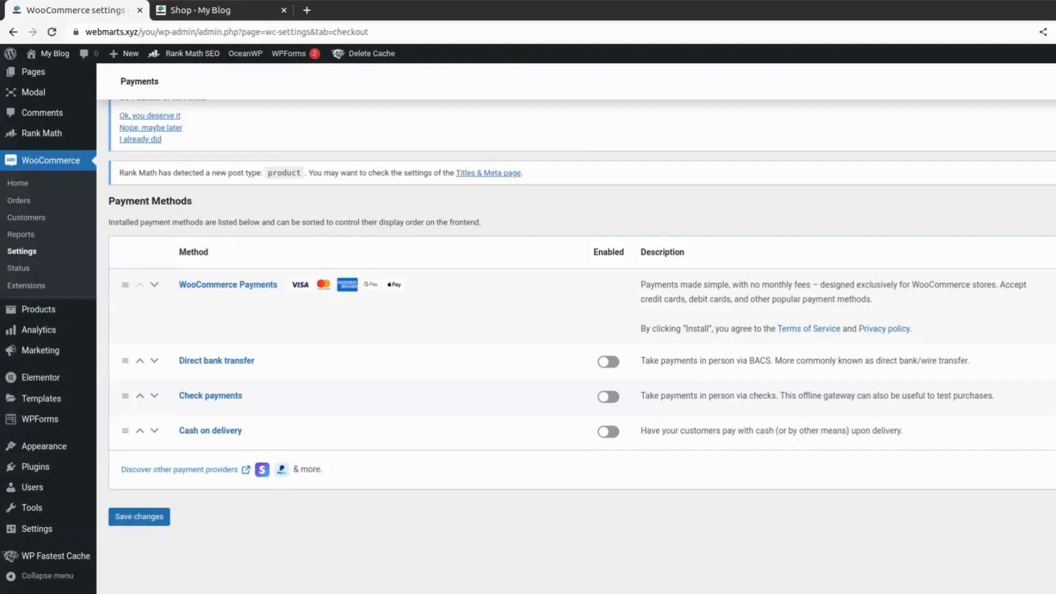
left_click(616, 365)
left_click(1054, 362)
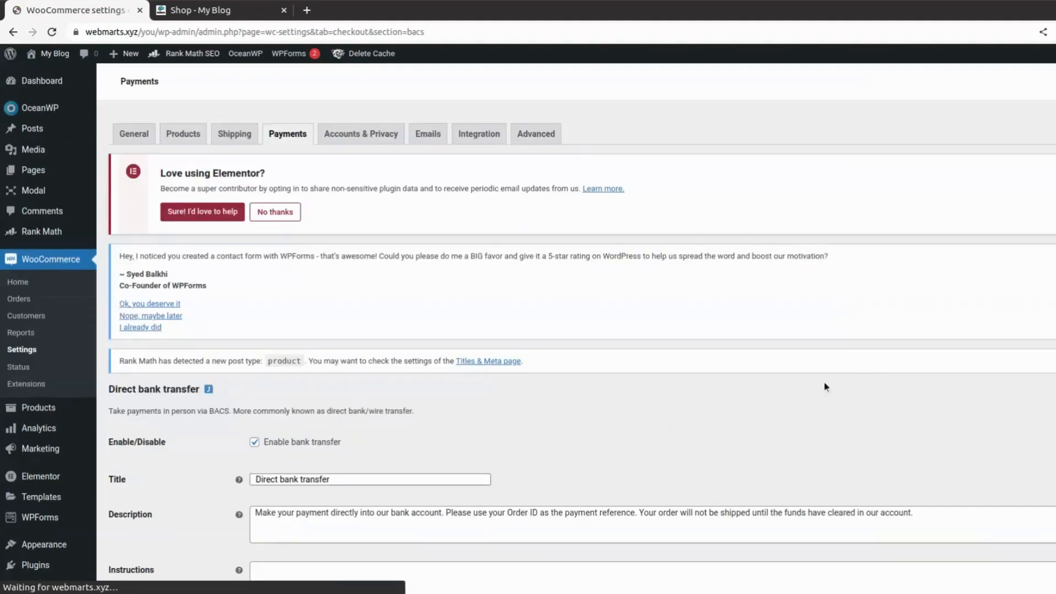
Try out an additional account row in the direct bank transfer's account details and return to the payment methods without saving
scroll(832, 365, "down", 3)
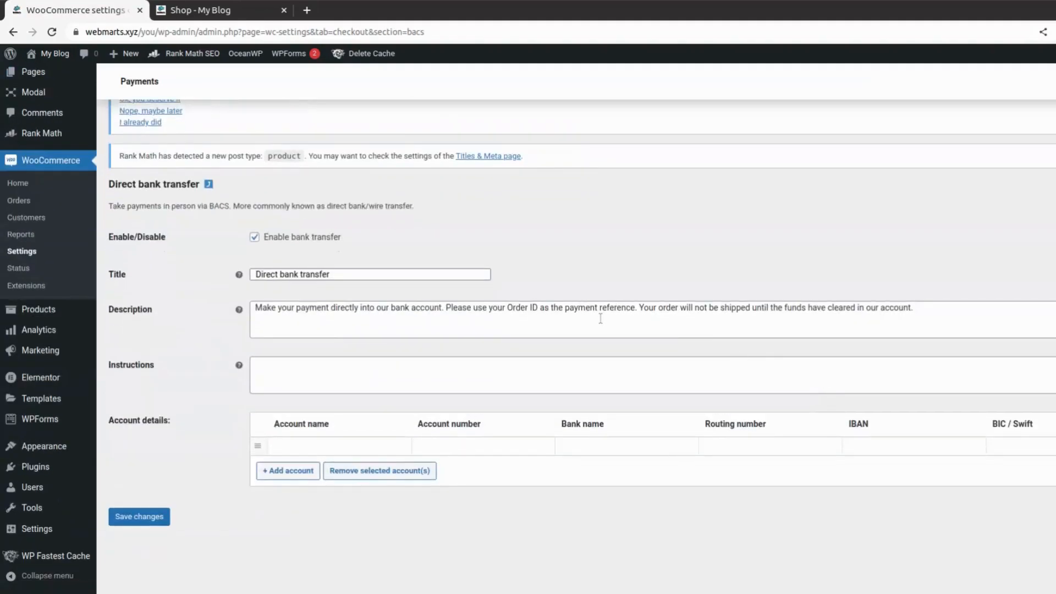
left_click(311, 471)
left_click(369, 450)
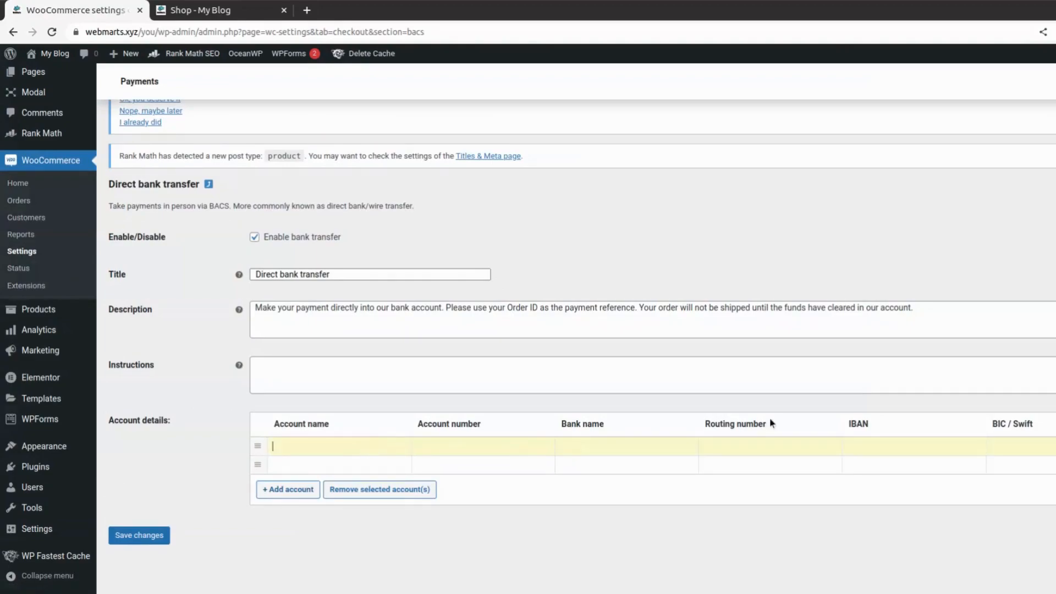
scroll(377, 451, "up", 4)
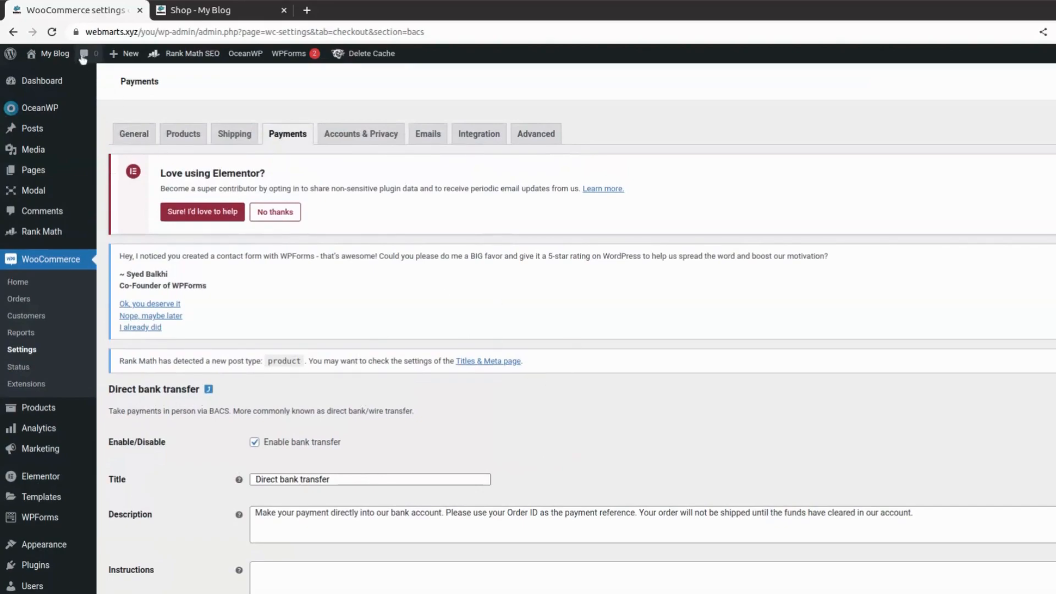
left_click(12, 33)
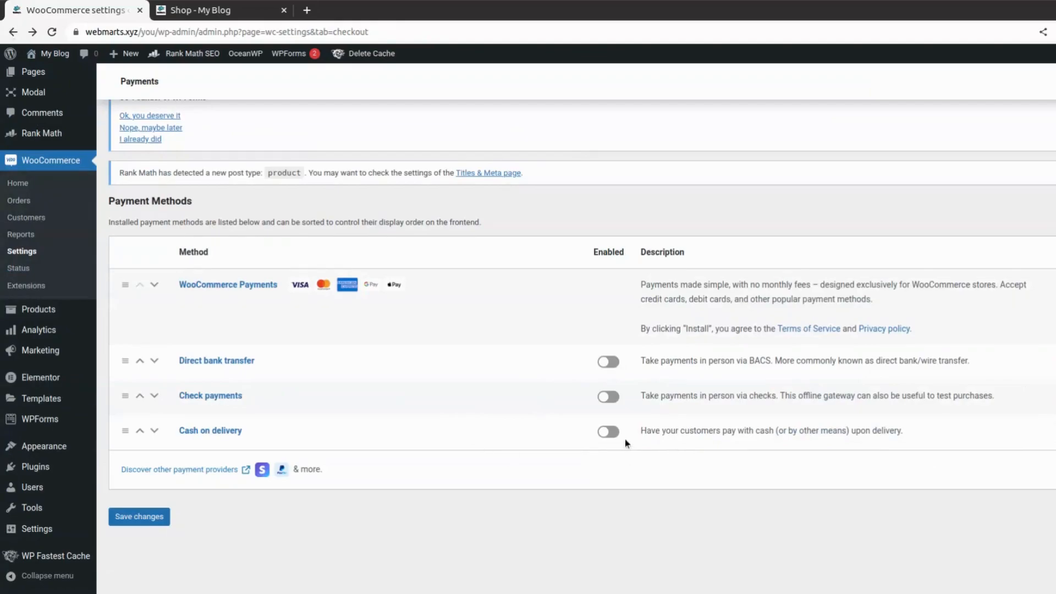
Enable Cash on delivery as a payment method and save the payment settings
left_click(609, 432)
left_click(136, 517)
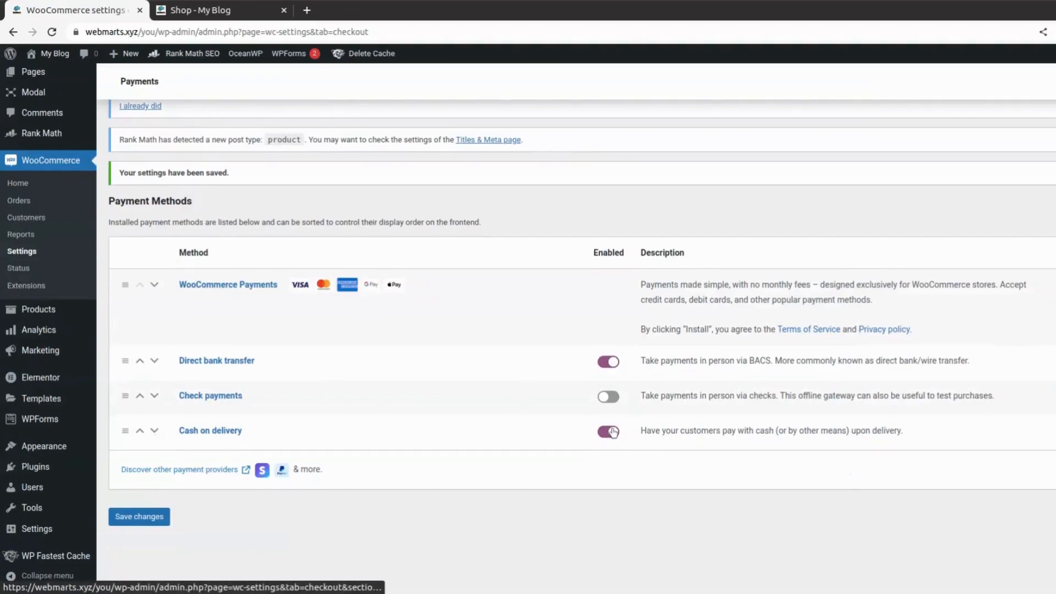
Open the Accounts & Privacy settings and examine the guest checkout and account creation options
scroll(427, 242, "up", 4)
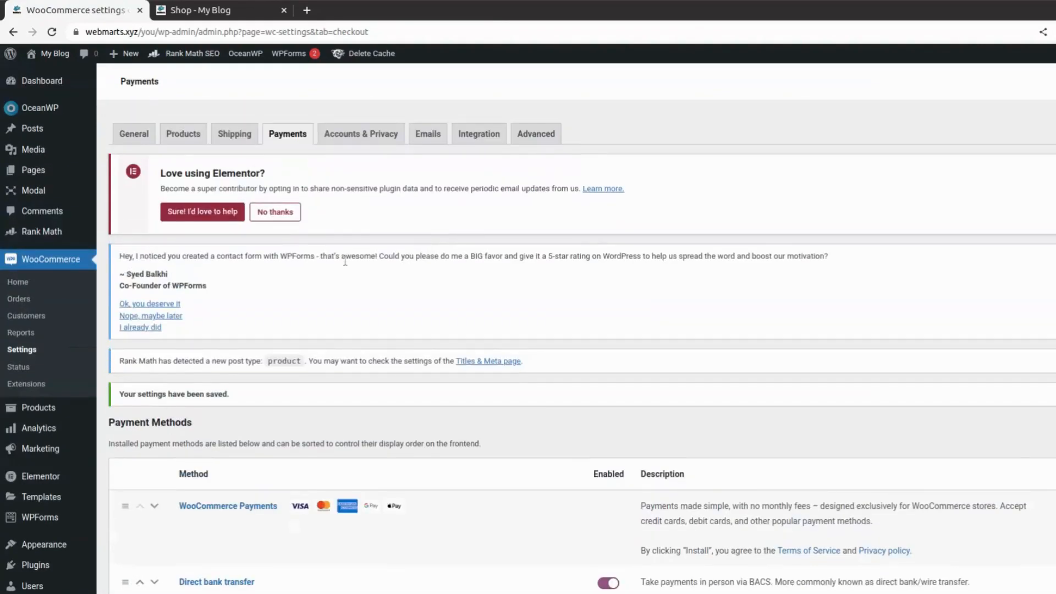
left_click(373, 144)
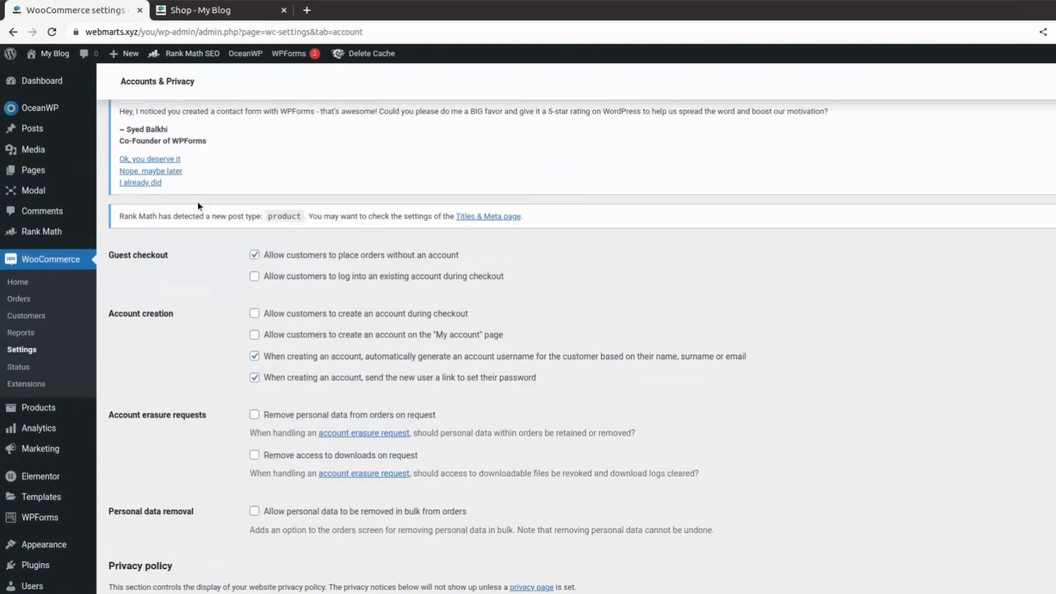
scroll(471, 445, "down", 6)
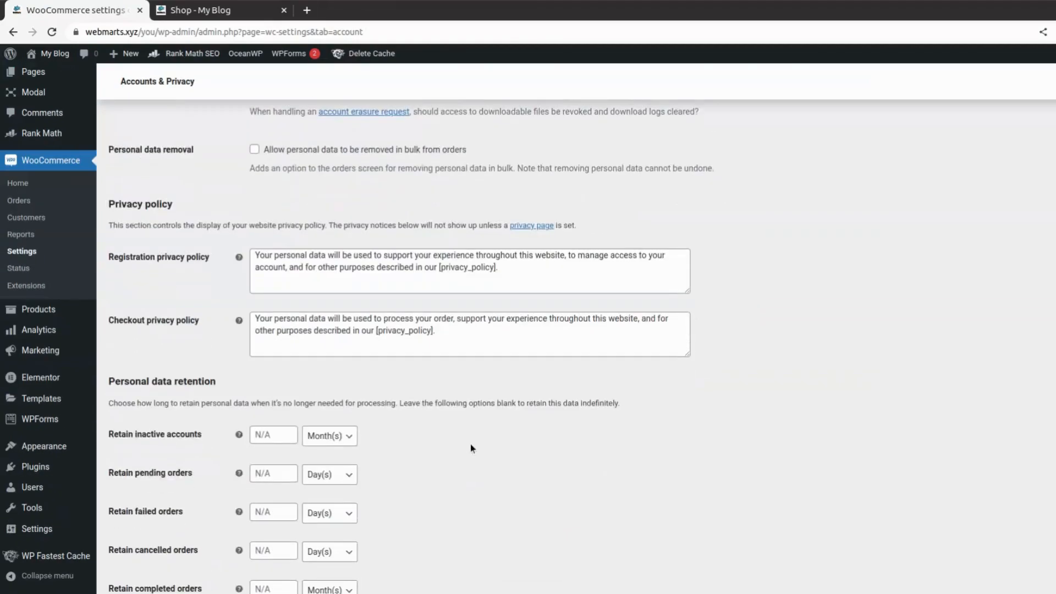
scroll(474, 438, "down", 2)
scroll(475, 435, "up", 10)
scroll(475, 435, "down", 3)
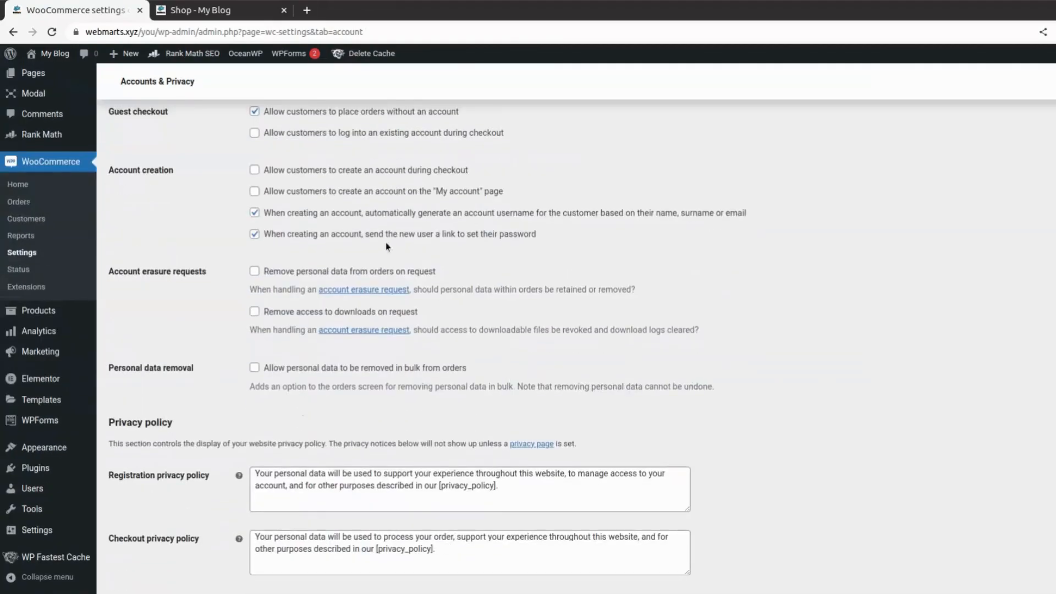
scroll(385, 242, "up", 4)
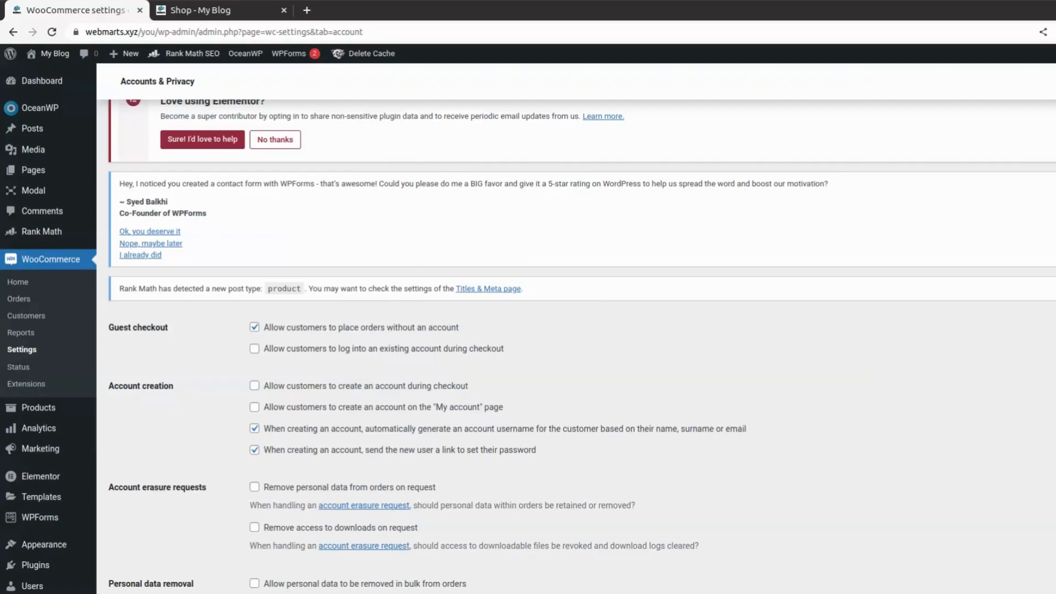
scroll(633, 394, "down", 5)
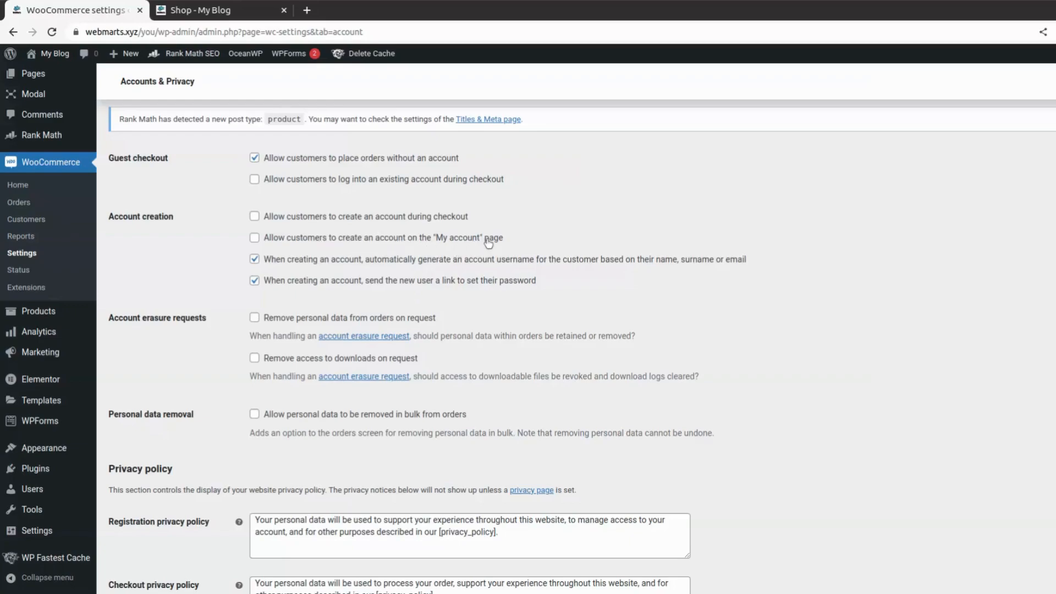
left_click_drag(436, 240, 482, 245)
left_click(513, 243)
scroll(285, 306, "down", 3)
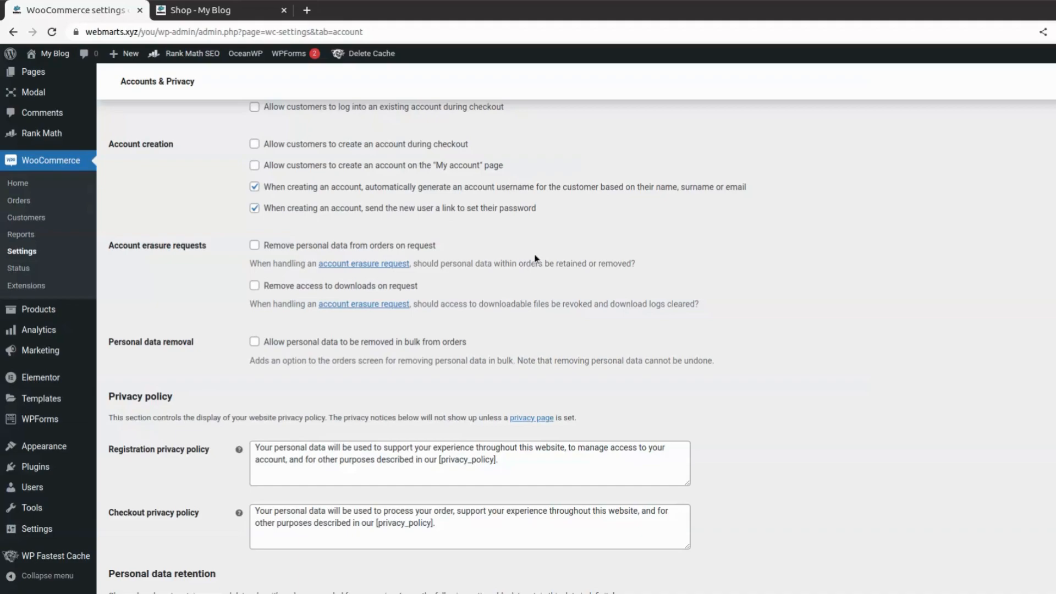
Try enabling both account erasure request options and the bulk removal of personal data from orders
scroll(526, 246, "down", 2)
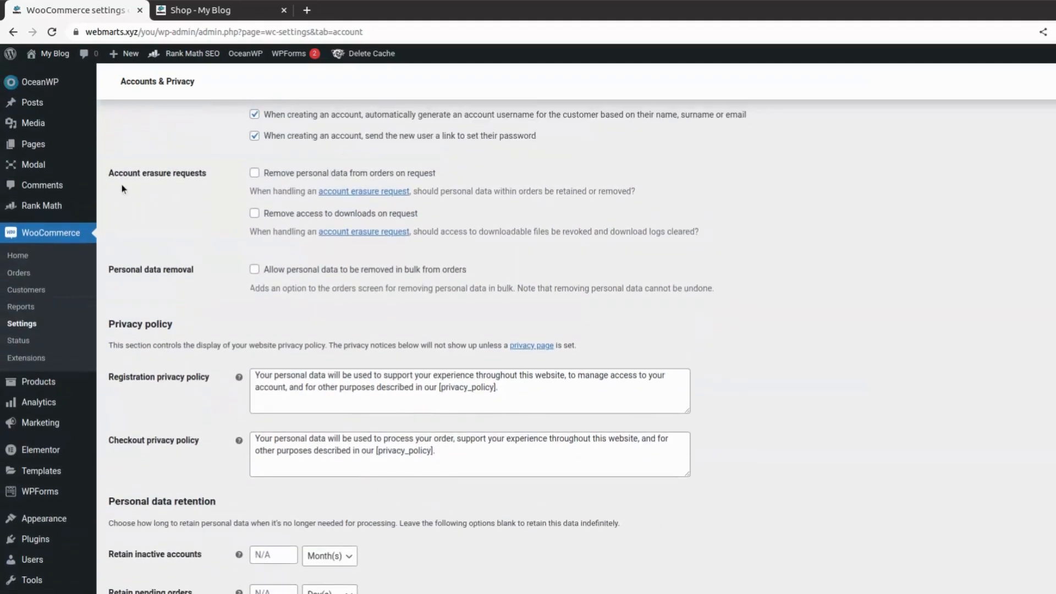
left_click(256, 175)
left_click(254, 212)
scroll(427, 222, "down", 1)
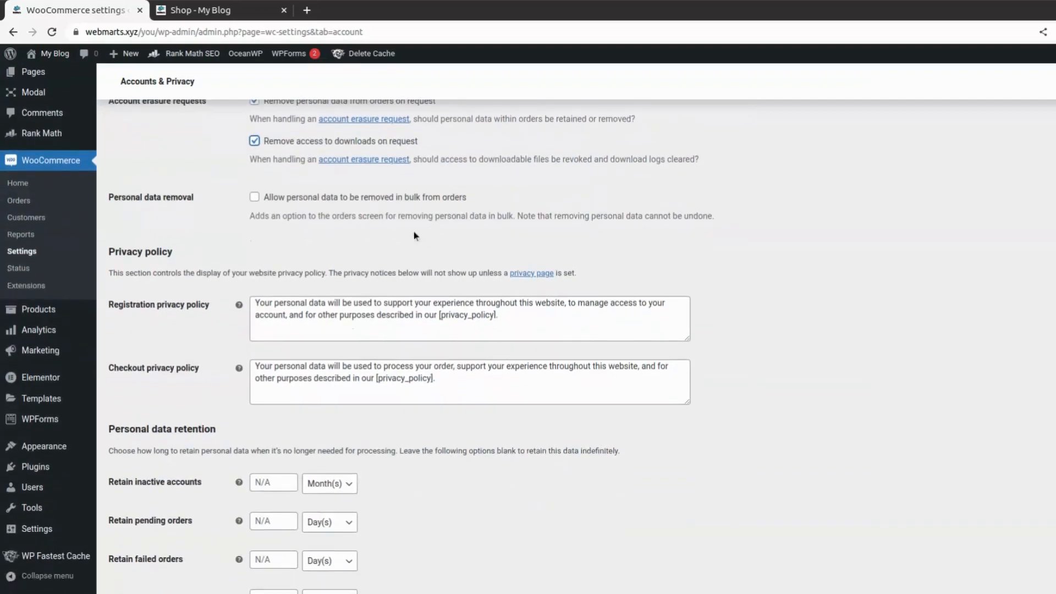
left_click(255, 202)
Examine the registration and checkout privacy policy texts and the personal data retention settings
scroll(356, 193, "down", 1)
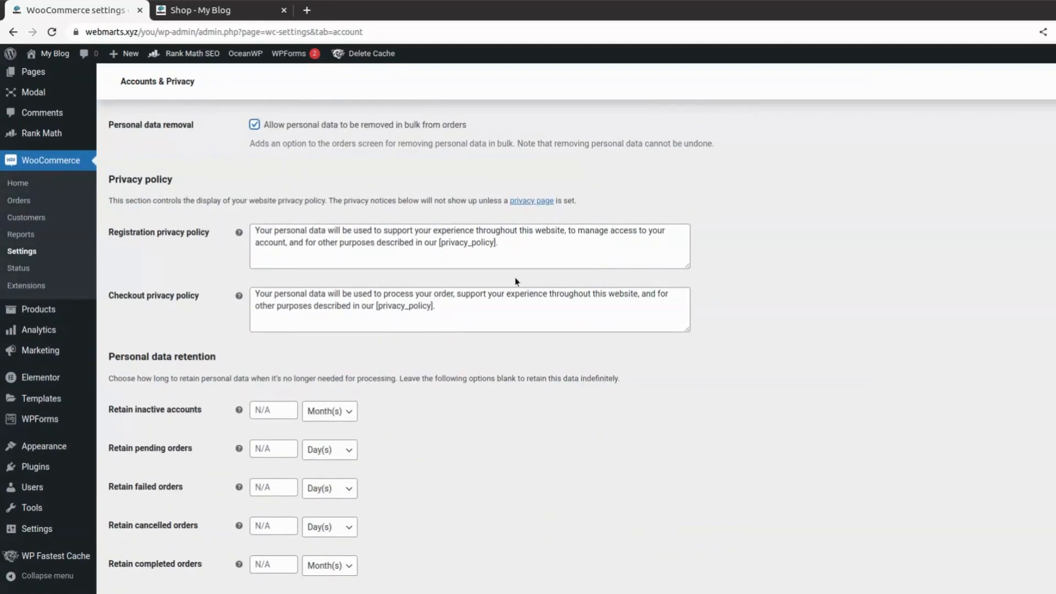
left_click(549, 257)
left_click_drag(511, 243, 253, 226)
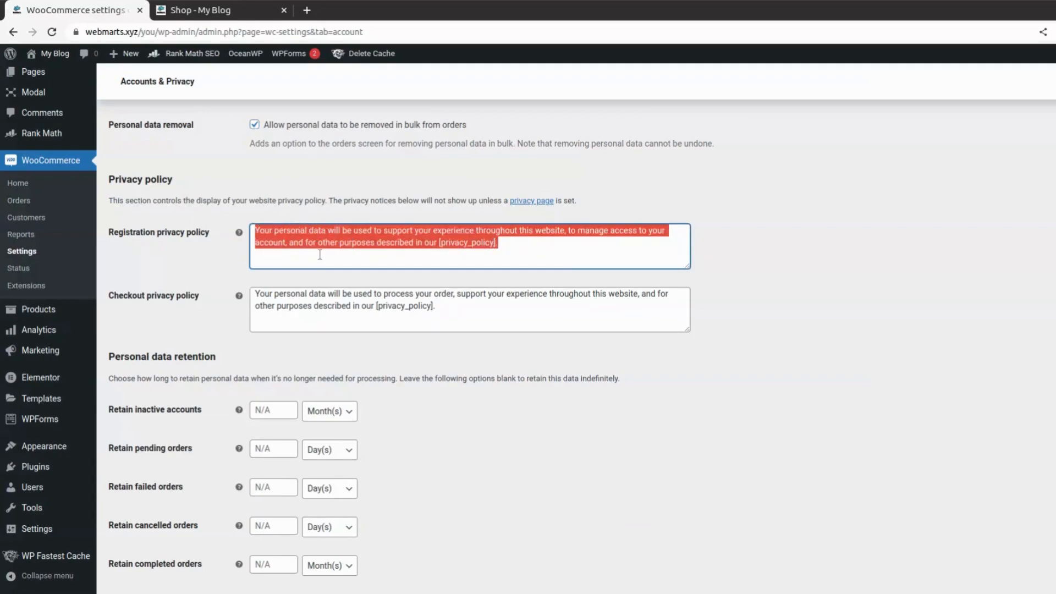
left_click(336, 250)
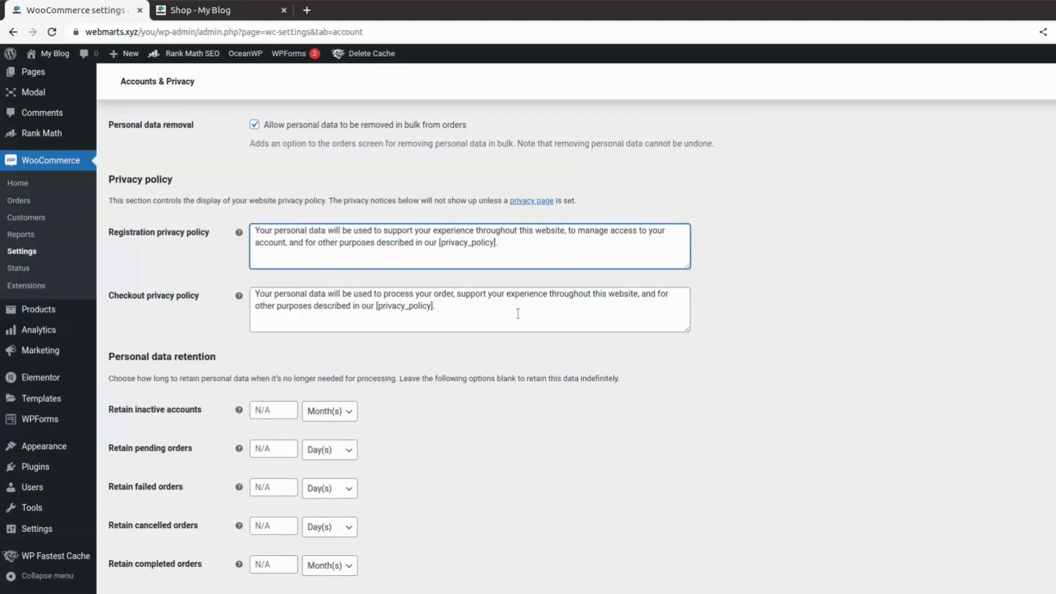
scroll(518, 314, "down", 3)
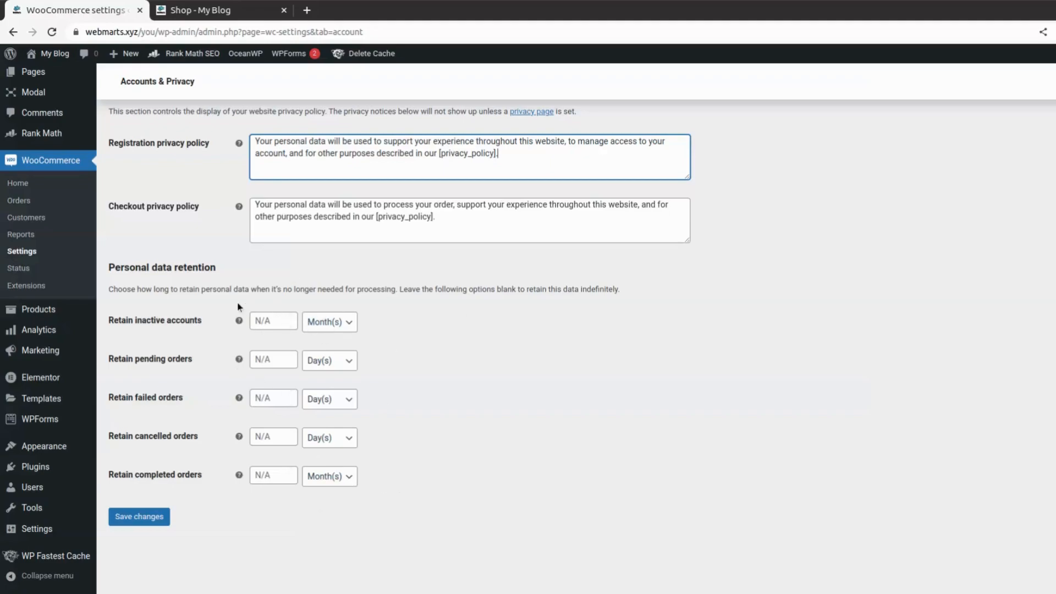
scroll(174, 528, "up", 10)
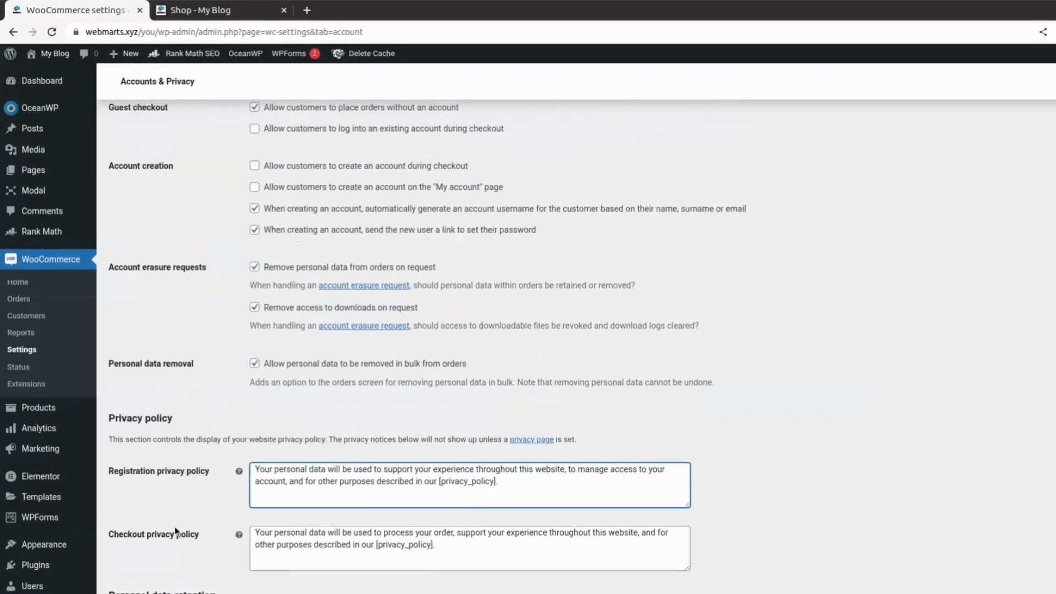
scroll(175, 528, "down", 1)
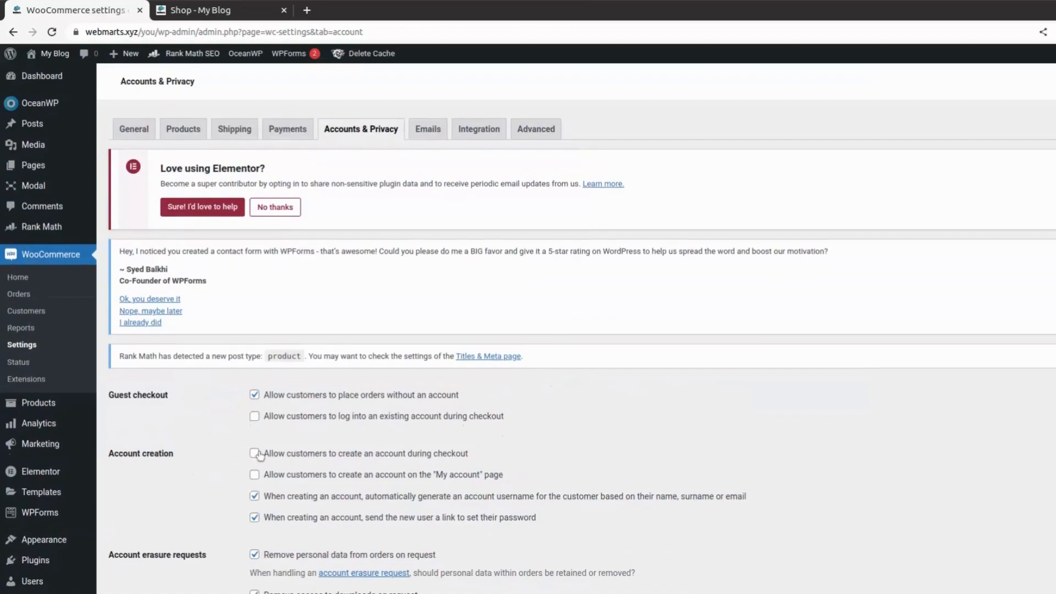
Leave the Accounts & Privacy settings without saving and examine the list of email notifications and their recipients
left_click(423, 132)
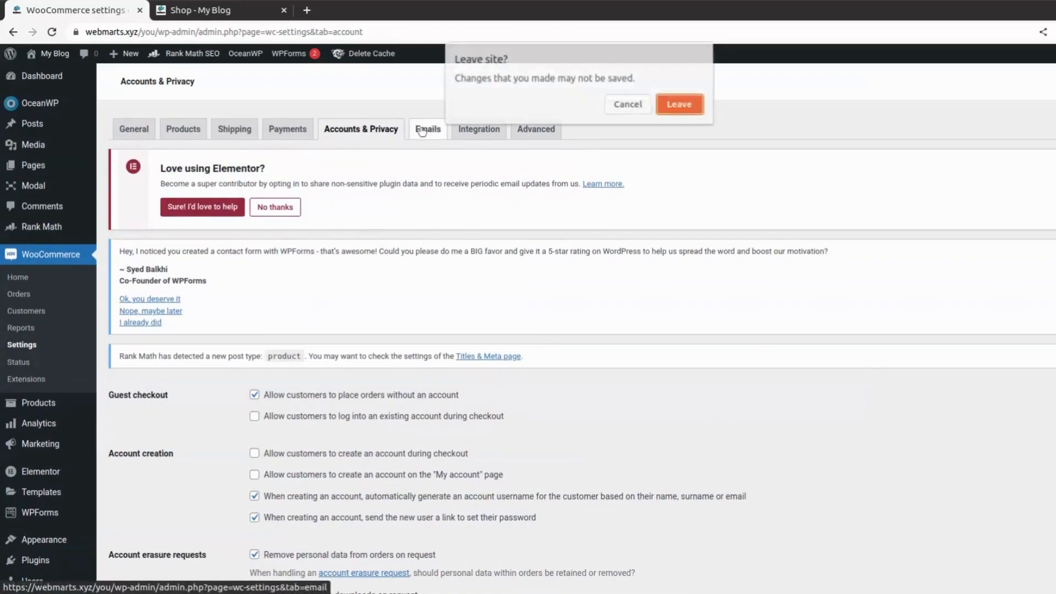
left_click(668, 105)
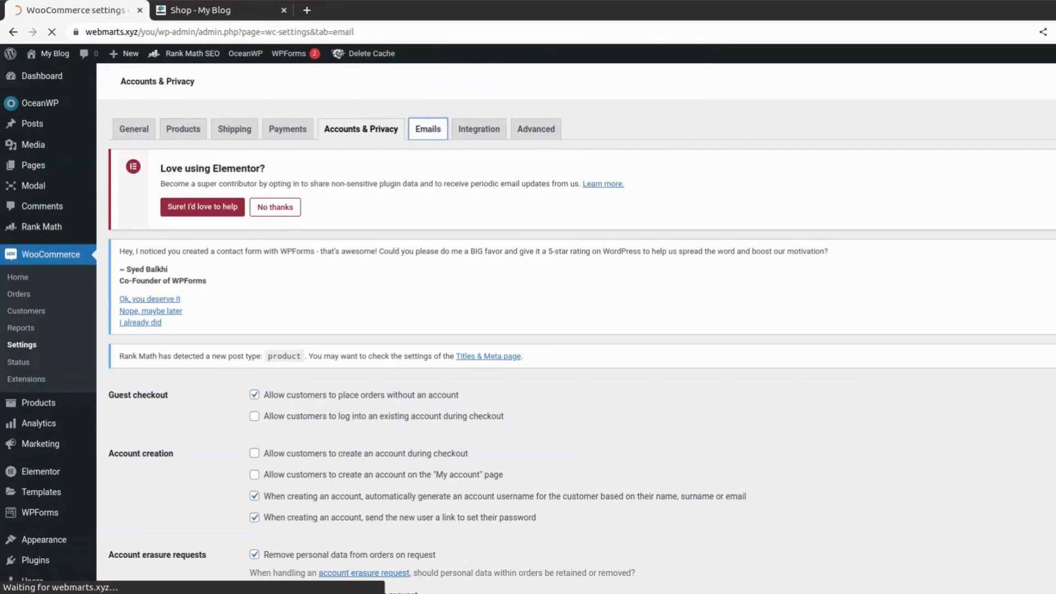
scroll(905, 400, "down", 7)
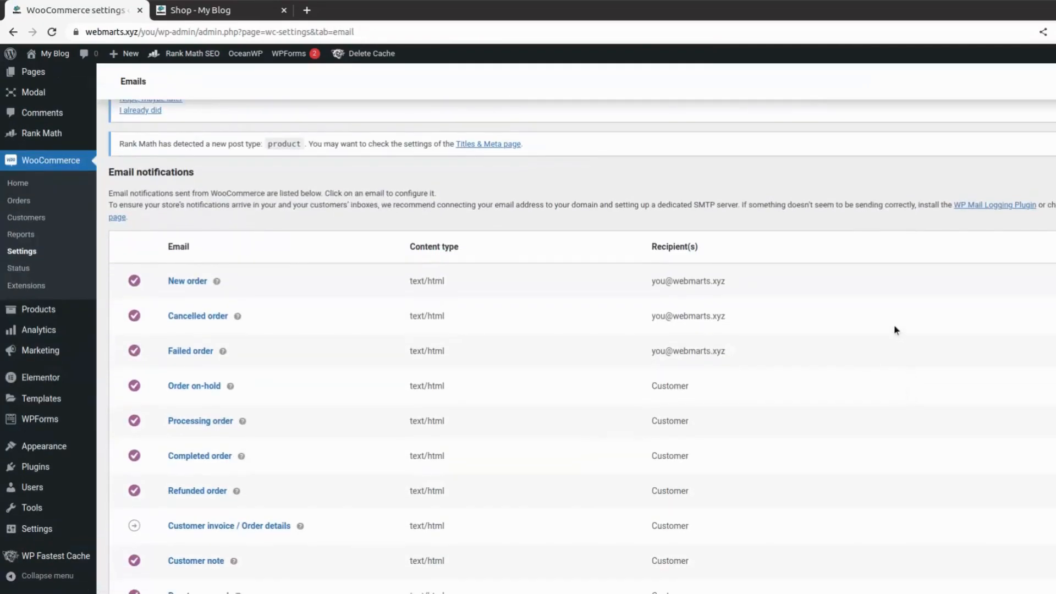
scroll(897, 330, "up", 2)
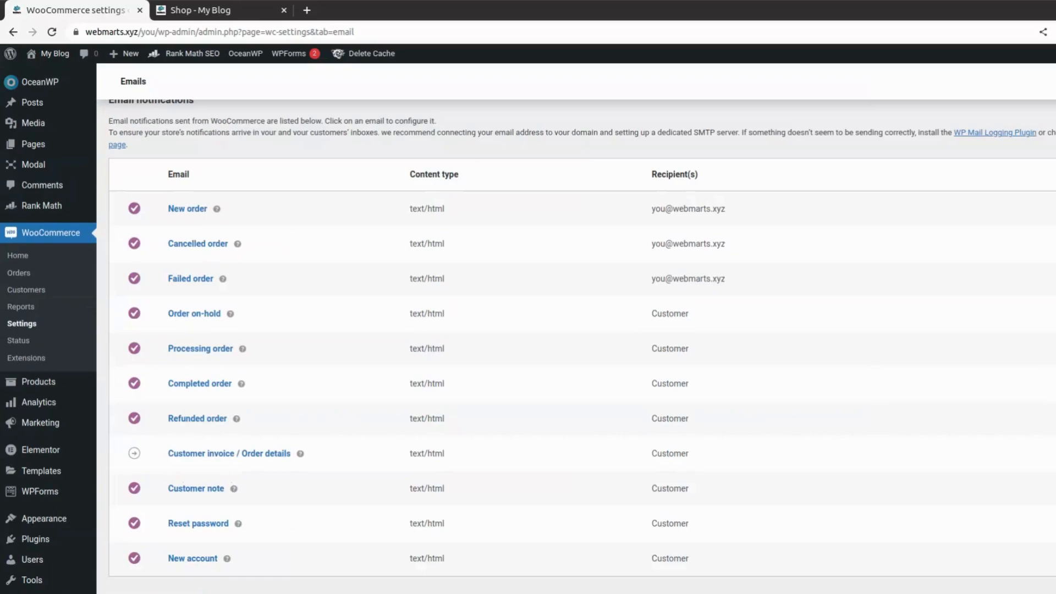
scroll(897, 331, "down", 2)
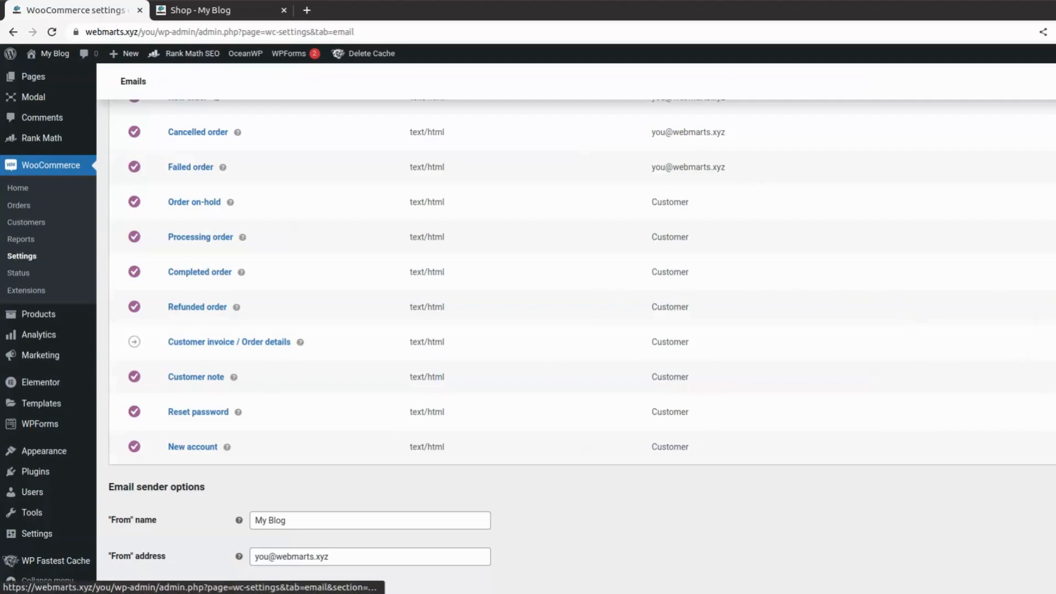
Examine the "From" name and "From" address in the email sender options
scroll(946, 354, "down", 3)
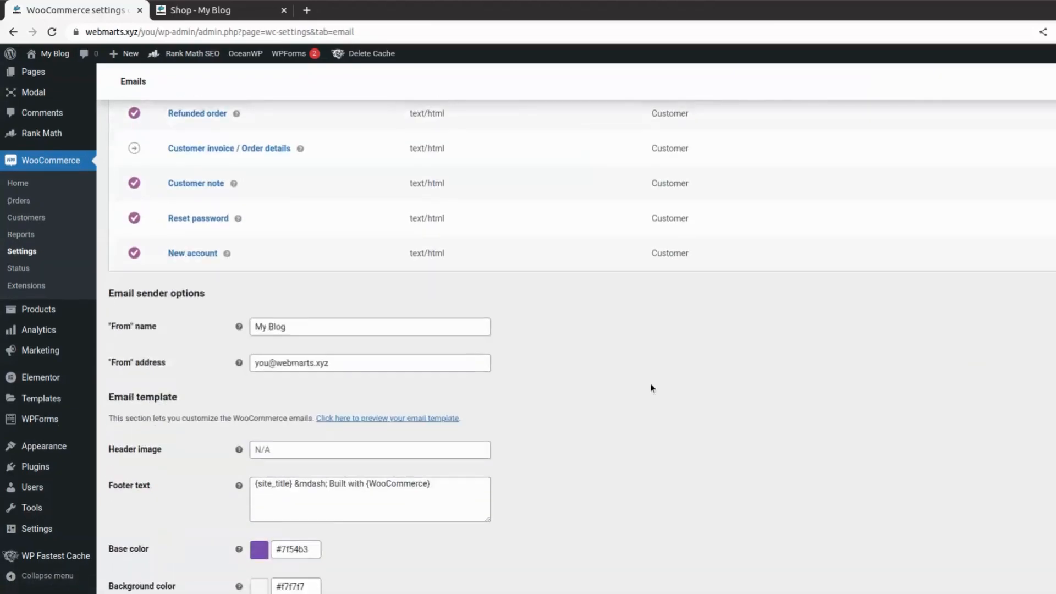
scroll(650, 387, "down", 2)
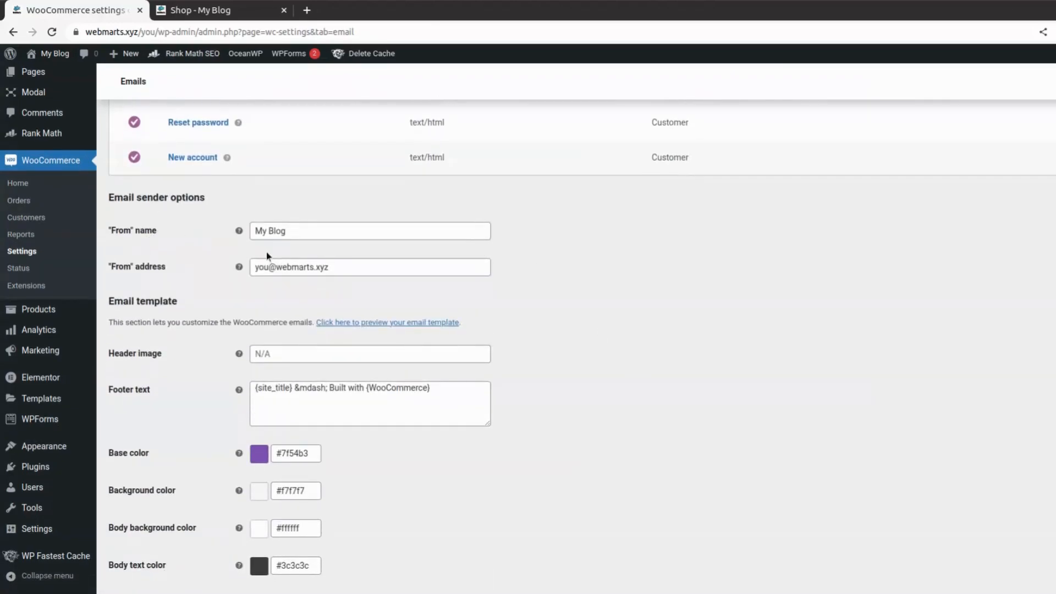
left_click(339, 226)
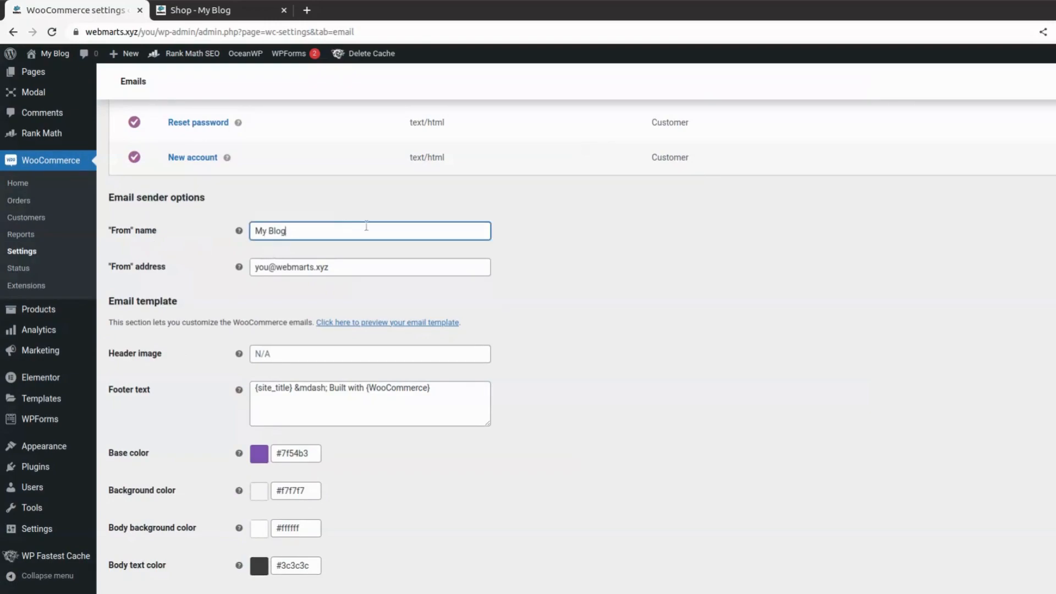
left_click(515, 250)
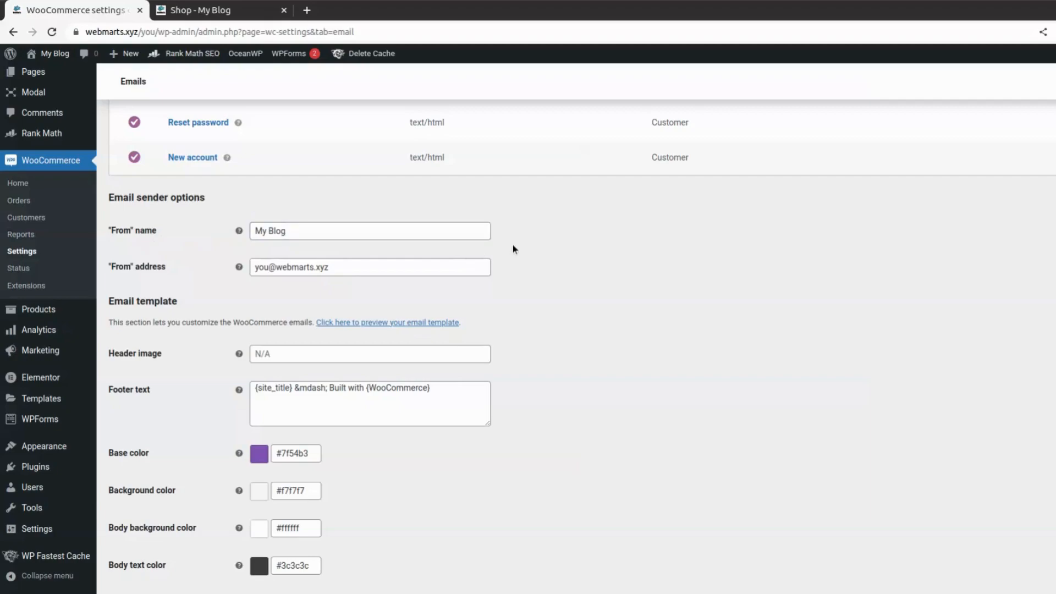
left_click(385, 266)
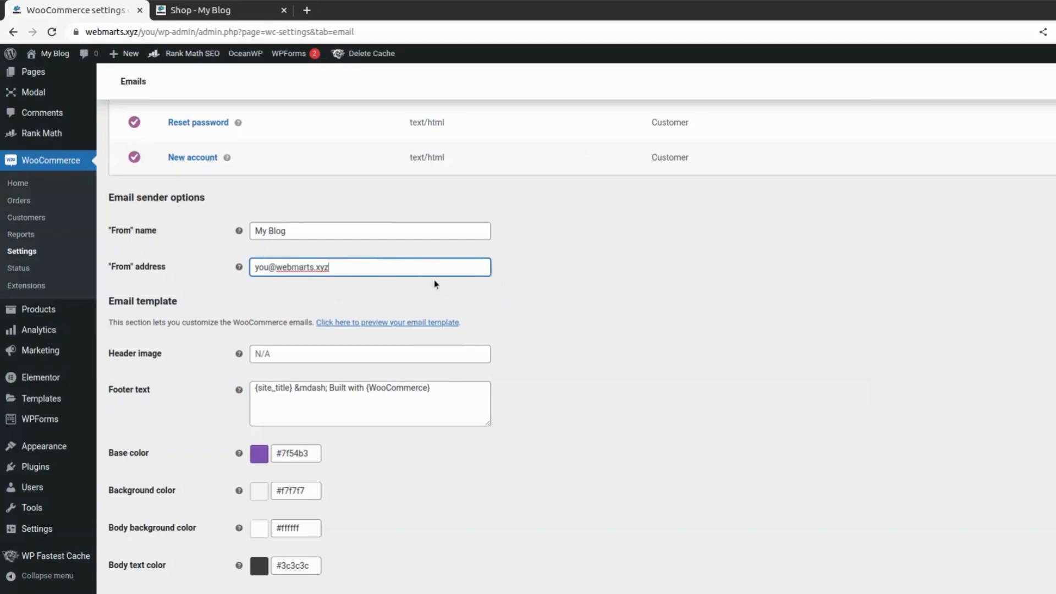
Examine the email template's header image, footer text and color settings, and the store management insights option
scroll(519, 292, "down", 2)
left_click(326, 282)
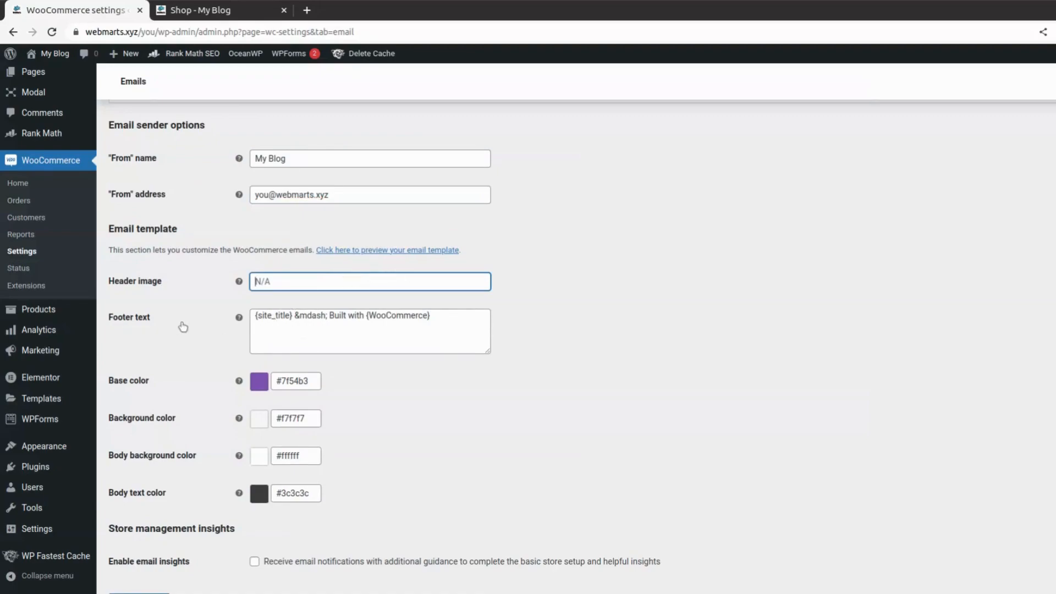
left_click(425, 327)
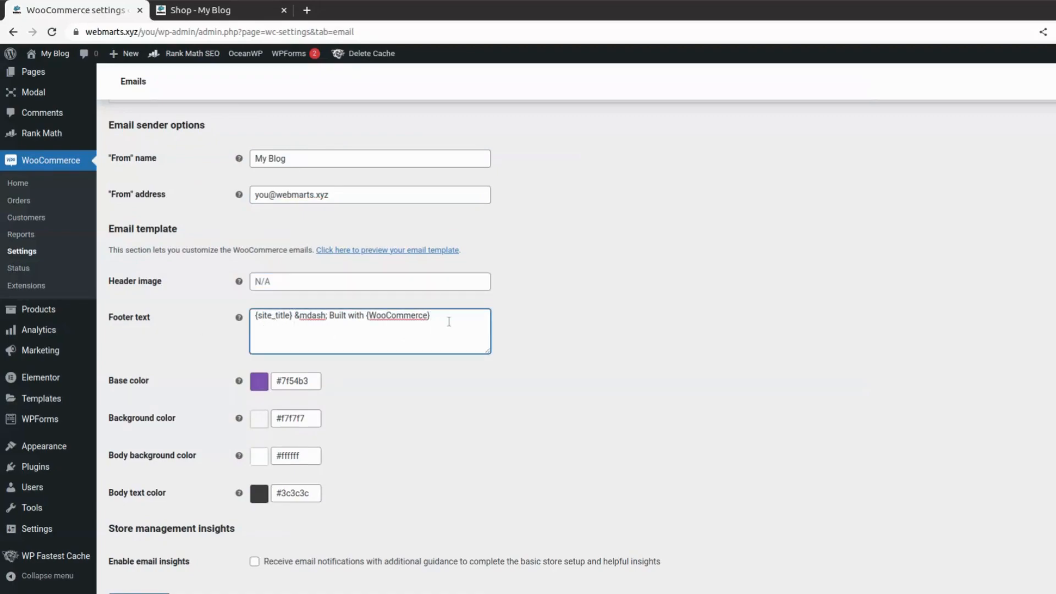
triple_click(250, 325)
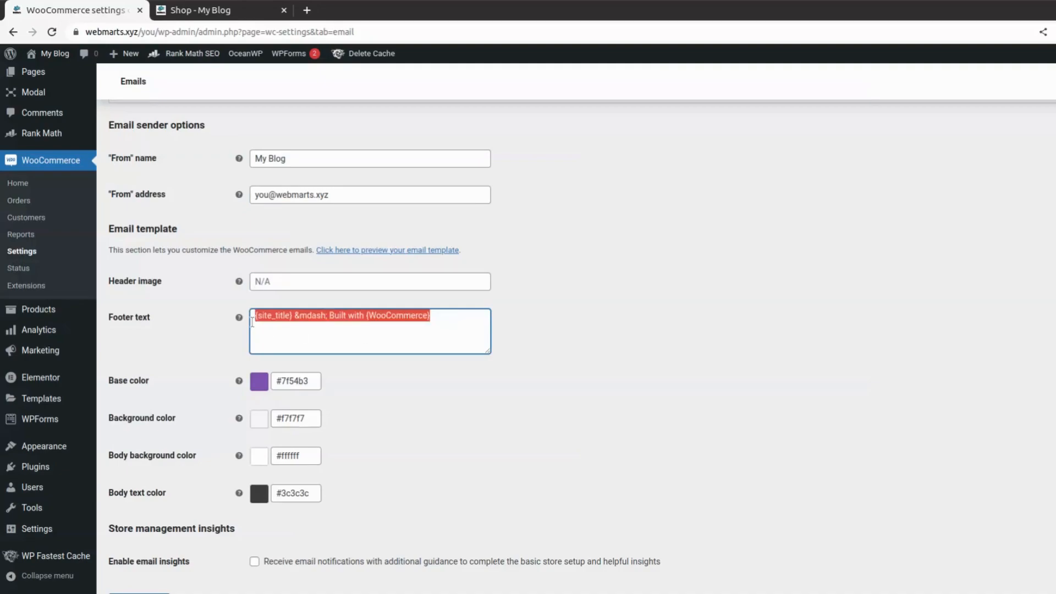
left_click(391, 375)
scroll(363, 416, "down", 2)
scroll(366, 408, "up", 5)
scroll(366, 408, "down", 5)
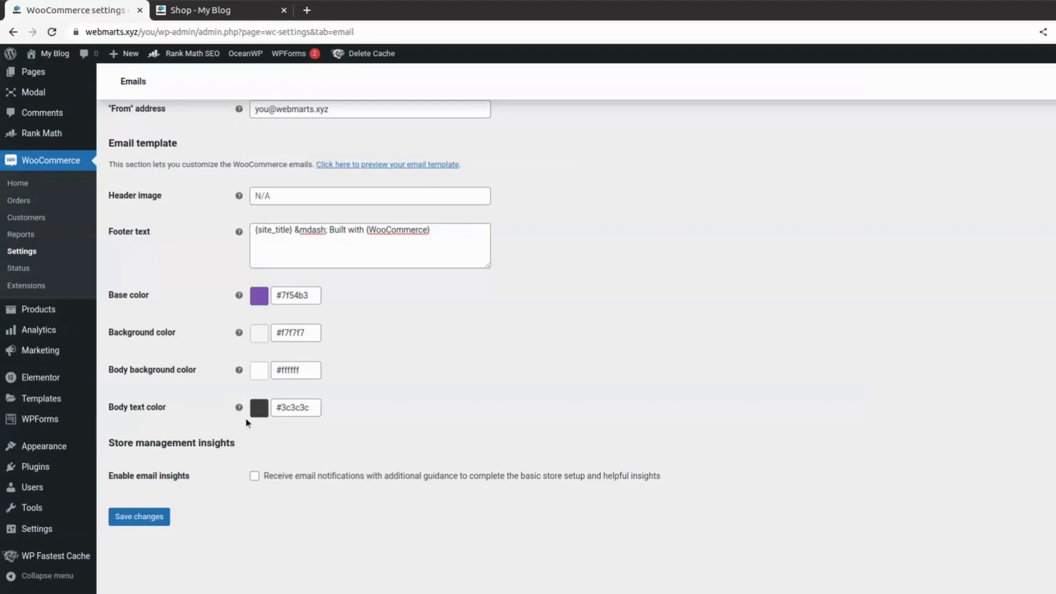
scroll(402, 407, "up", 15)
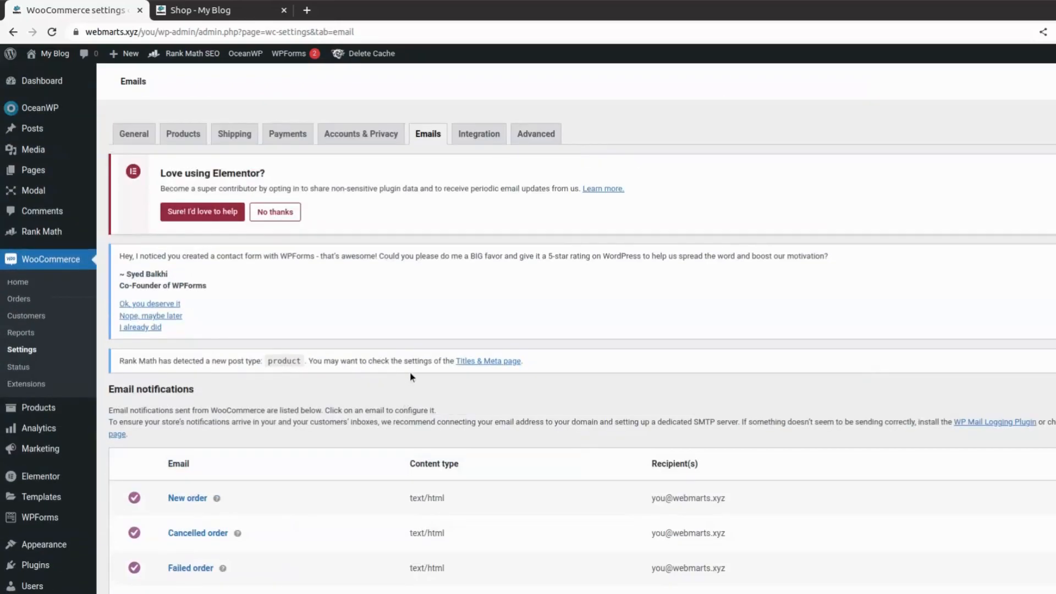
scroll(429, 308, "down", 2)
scroll(457, 190, "up", 2)
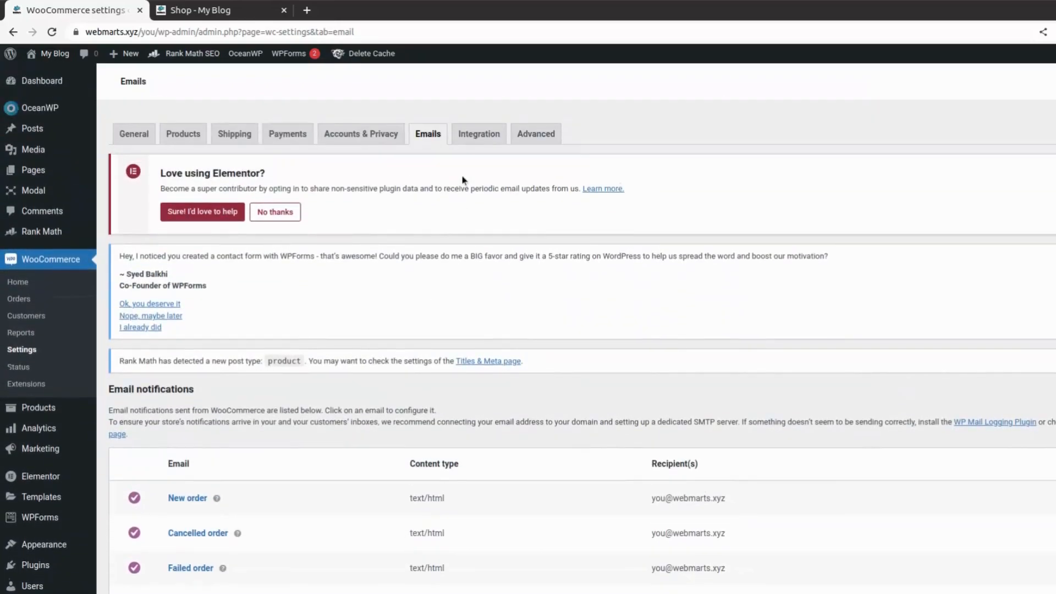
Open the Integration settings and examine the MaxMind Geolocation license key and database file path fields
left_click(477, 136)
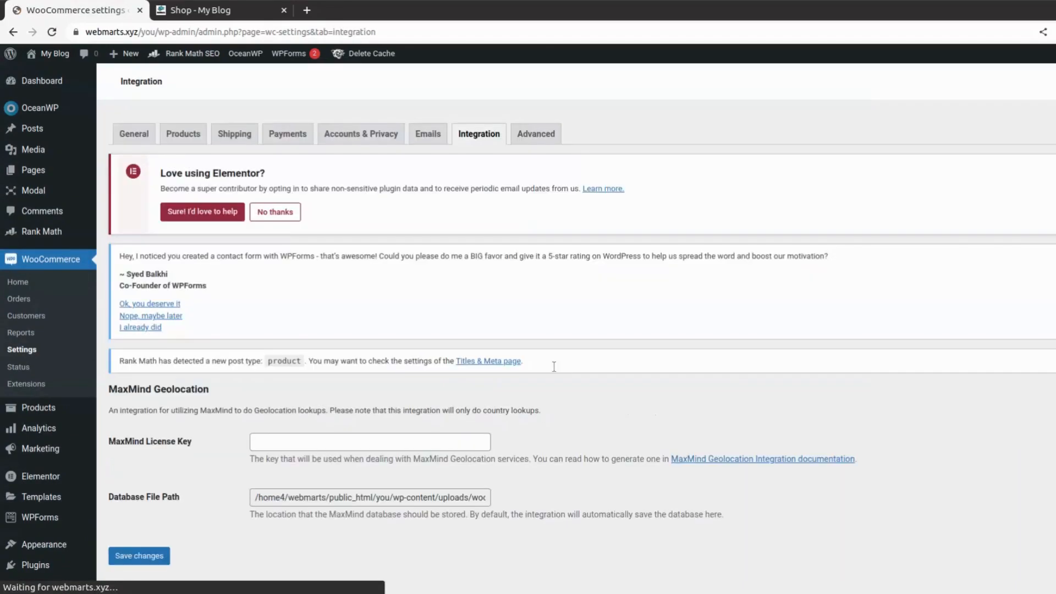
scroll(556, 370, "down", 2)
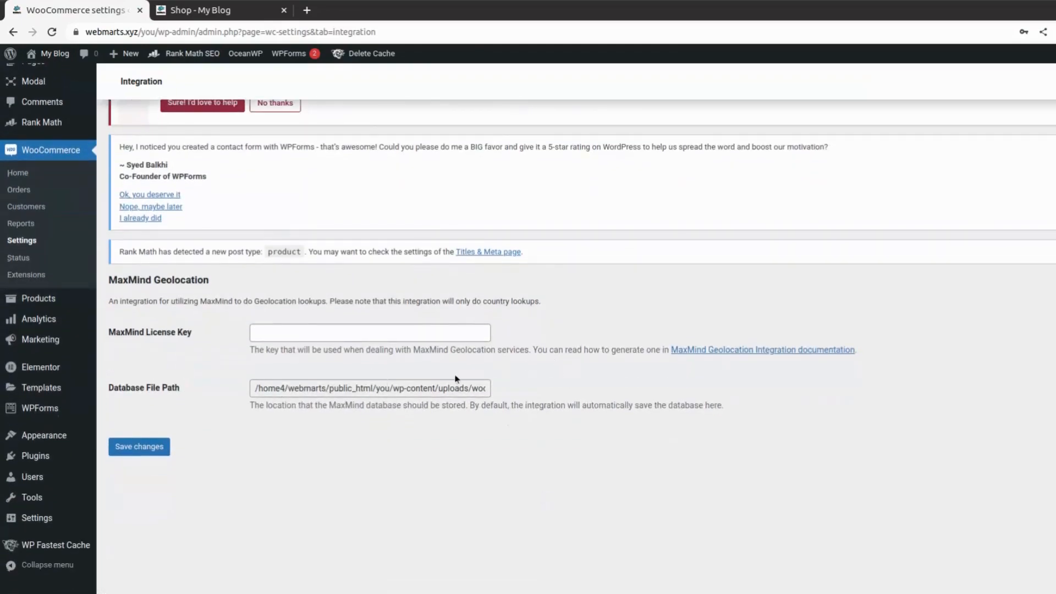
left_click(450, 387)
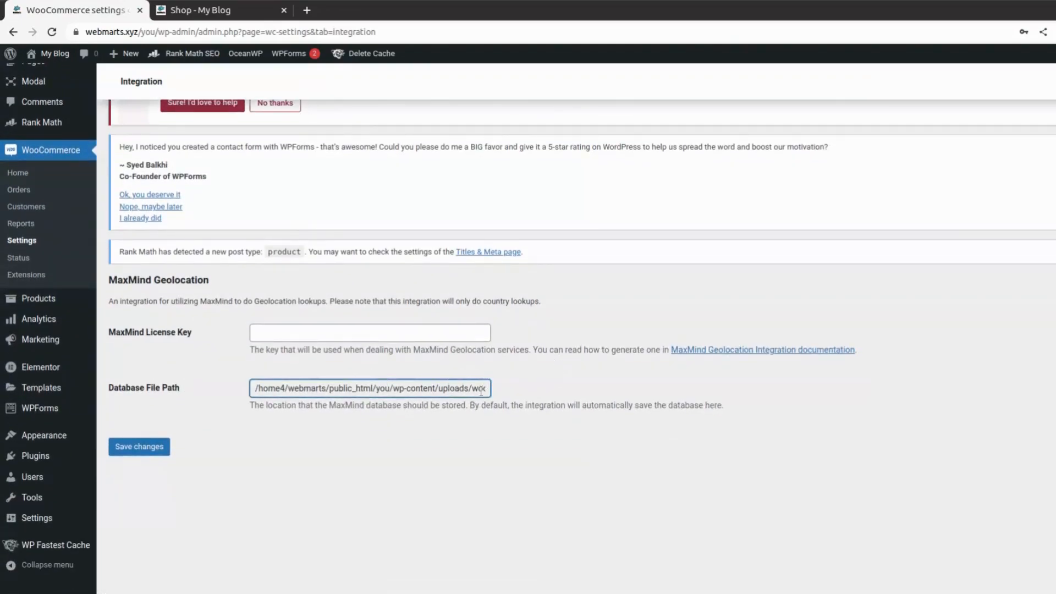
left_click_drag(482, 392, 384, 379)
left_click(383, 378)
left_click(372, 390)
left_click(392, 358)
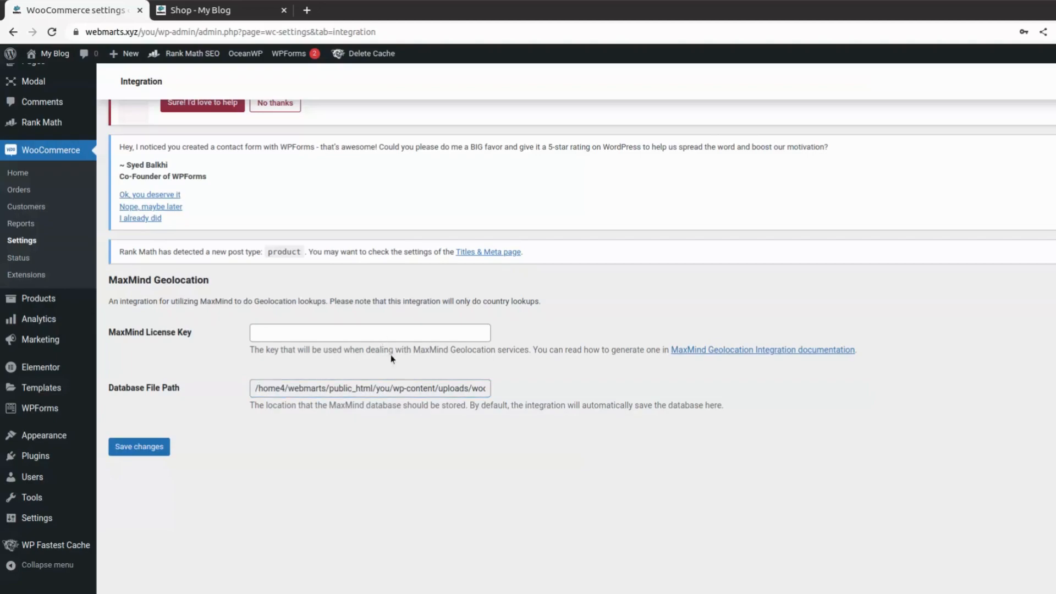
Open the Advanced settings and examine the cart, checkout and My account page assignments
scroll(385, 352, "up", 2)
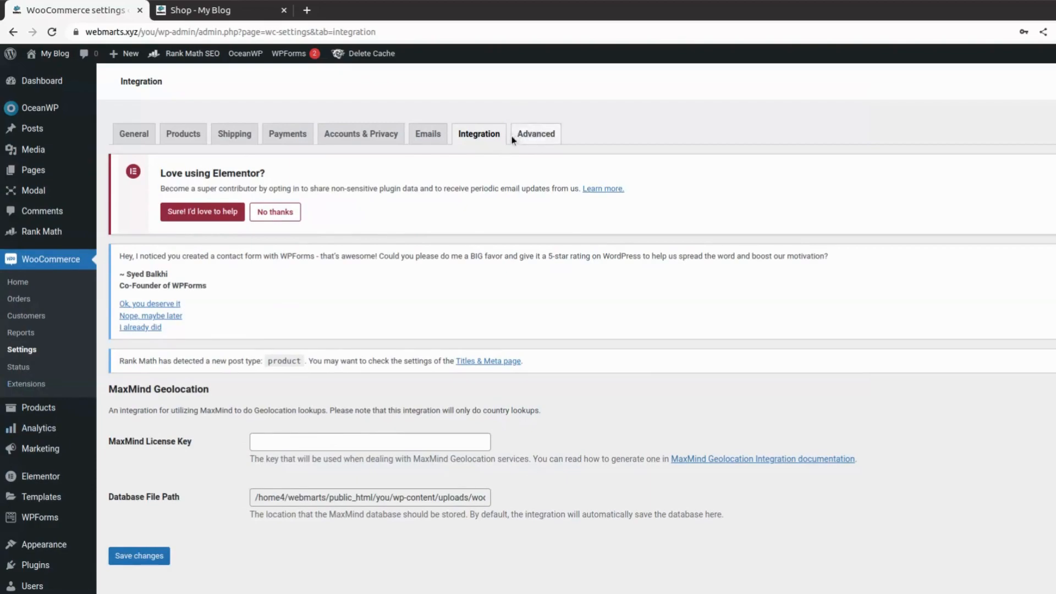
left_click(537, 135)
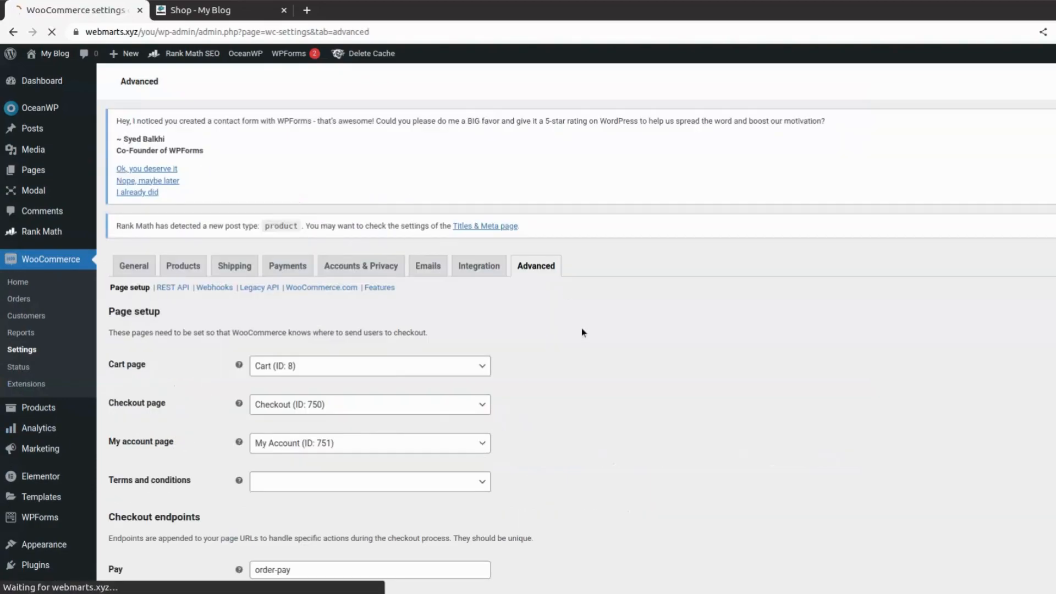
scroll(597, 333, "down", 2)
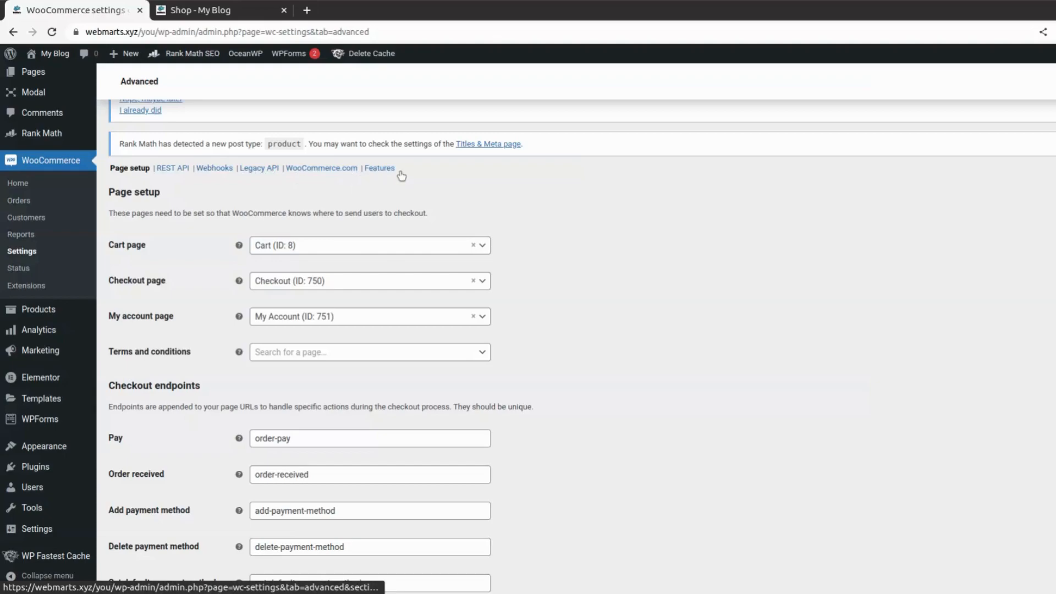
scroll(567, 246, "down", 2)
scroll(567, 248, "up", 2)
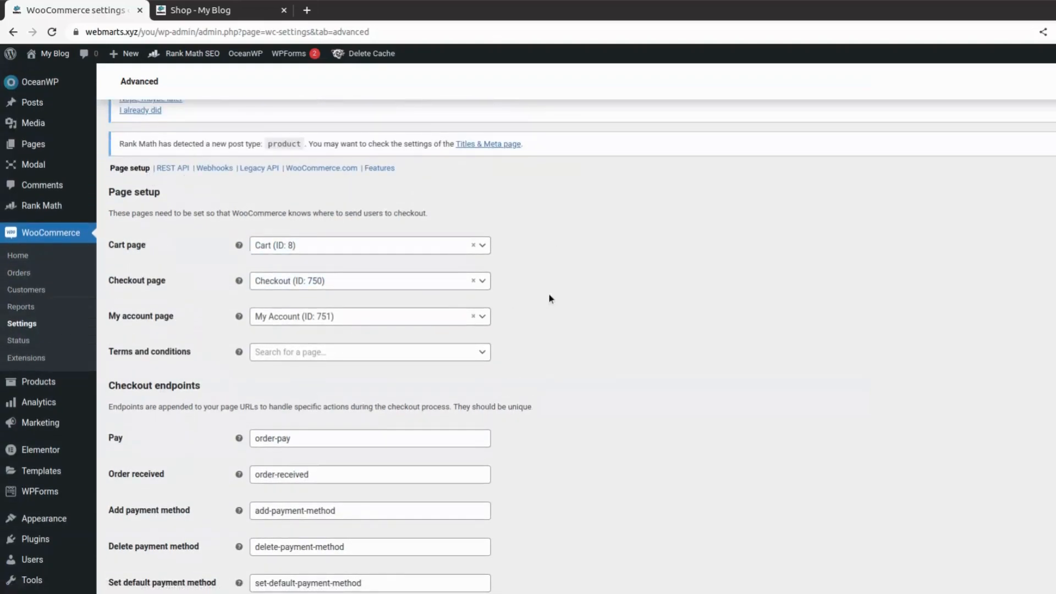
scroll(541, 289, "down", 2)
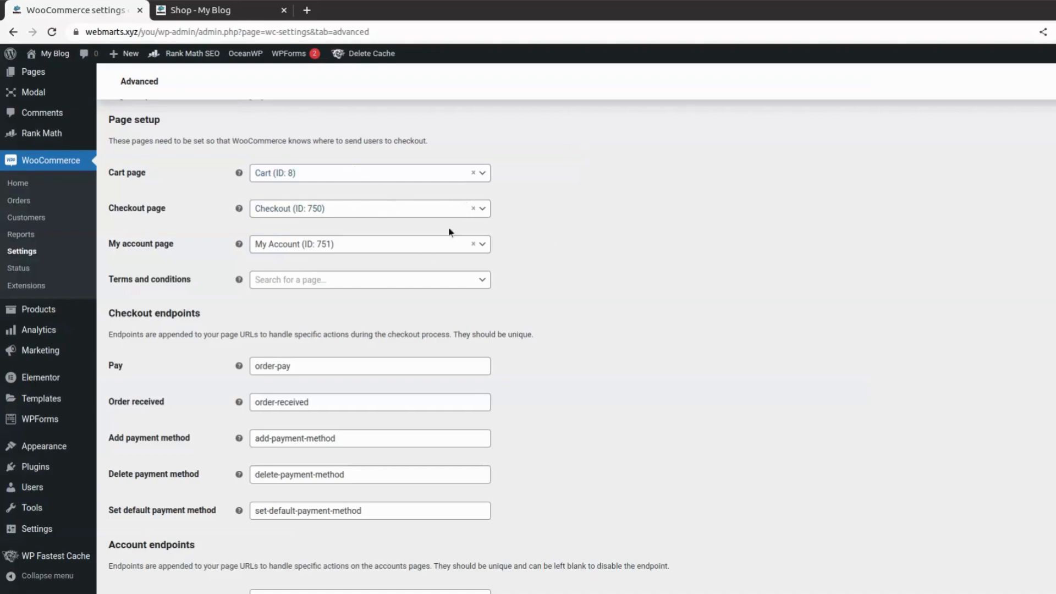
left_click(452, 183)
left_click(586, 248)
Search the terms and conditions page options for "term" and assign Privacy Policy (ID: 3)
left_click(421, 283)
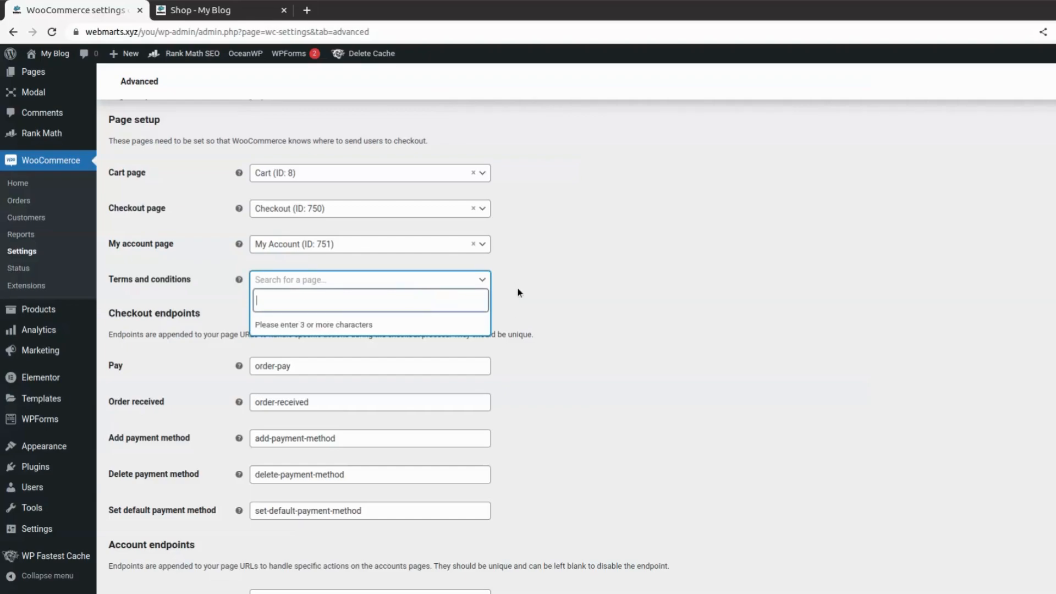
type("ter")
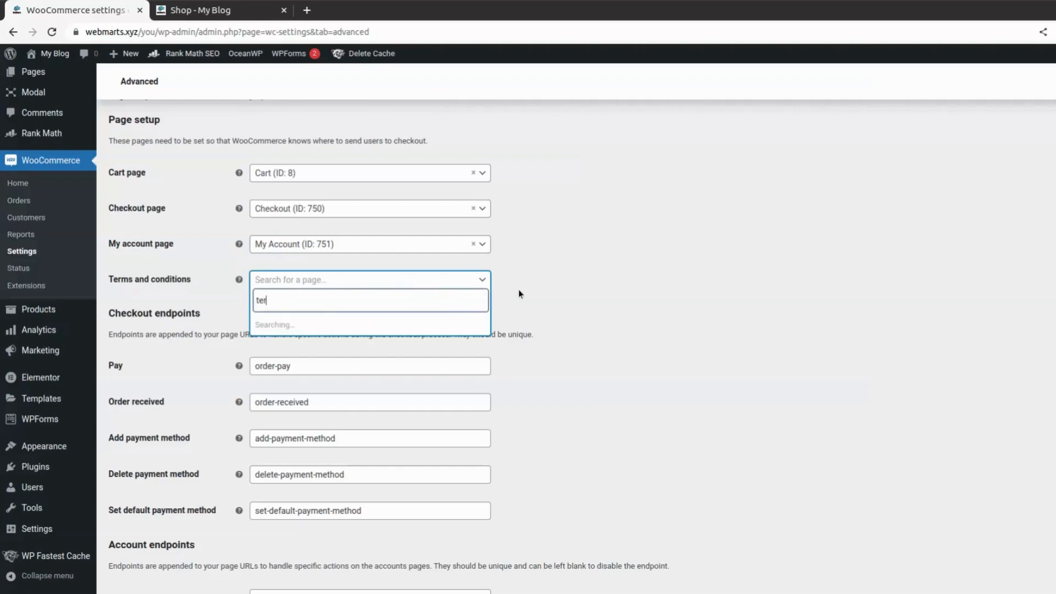
type("m")
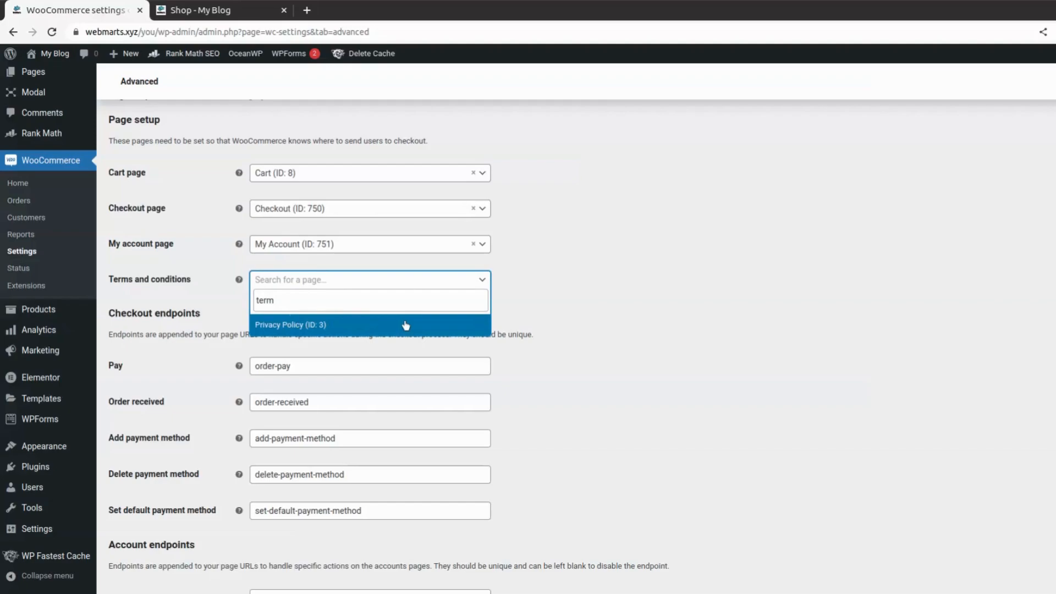
left_click(306, 325)
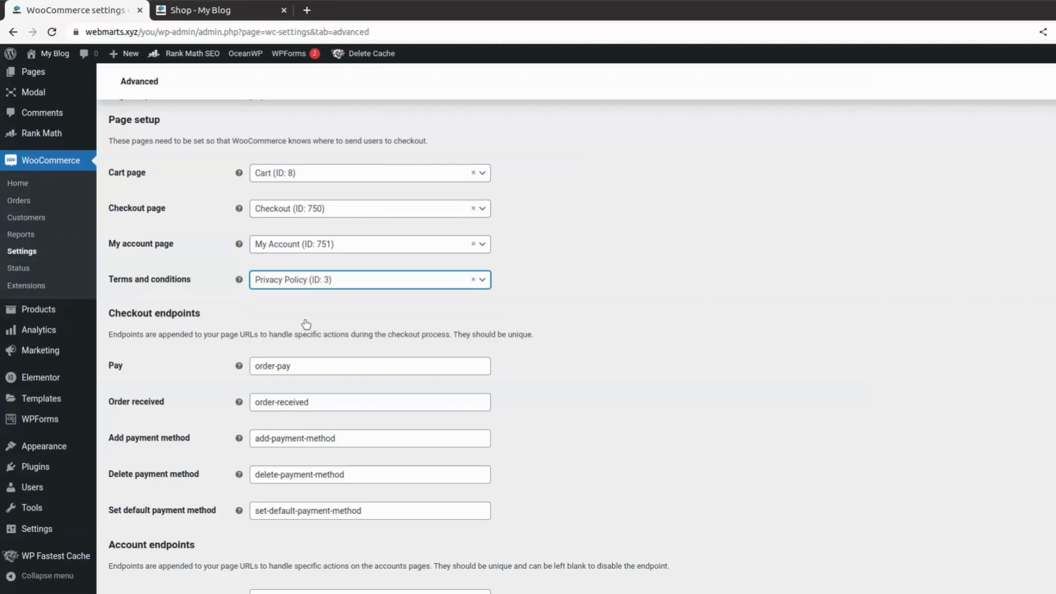
left_click(540, 268)
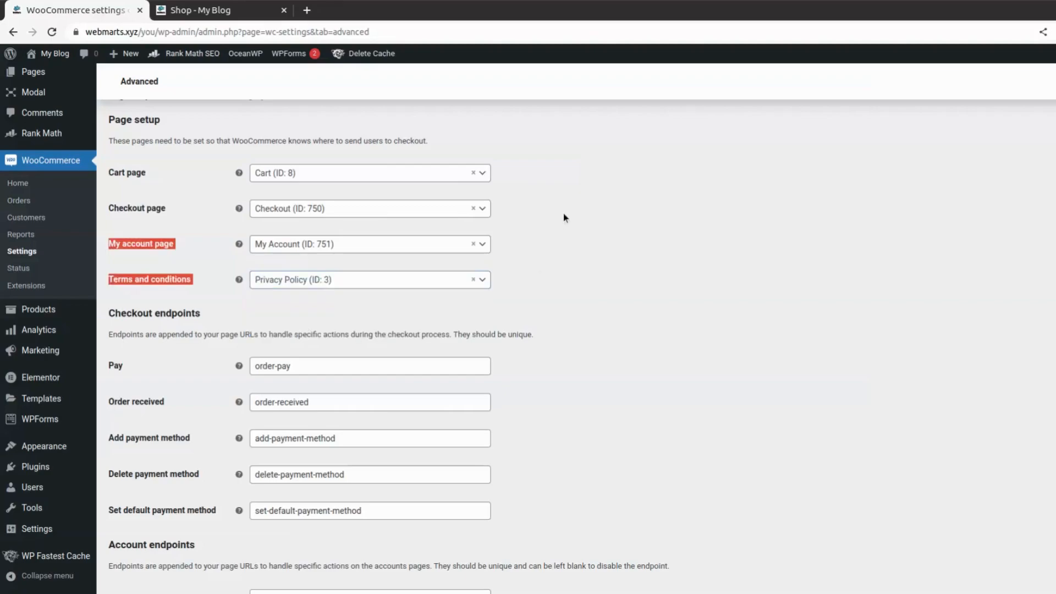
Examine the checkout endpoints and account endpoints in the page setup
scroll(602, 353, "down", 7)
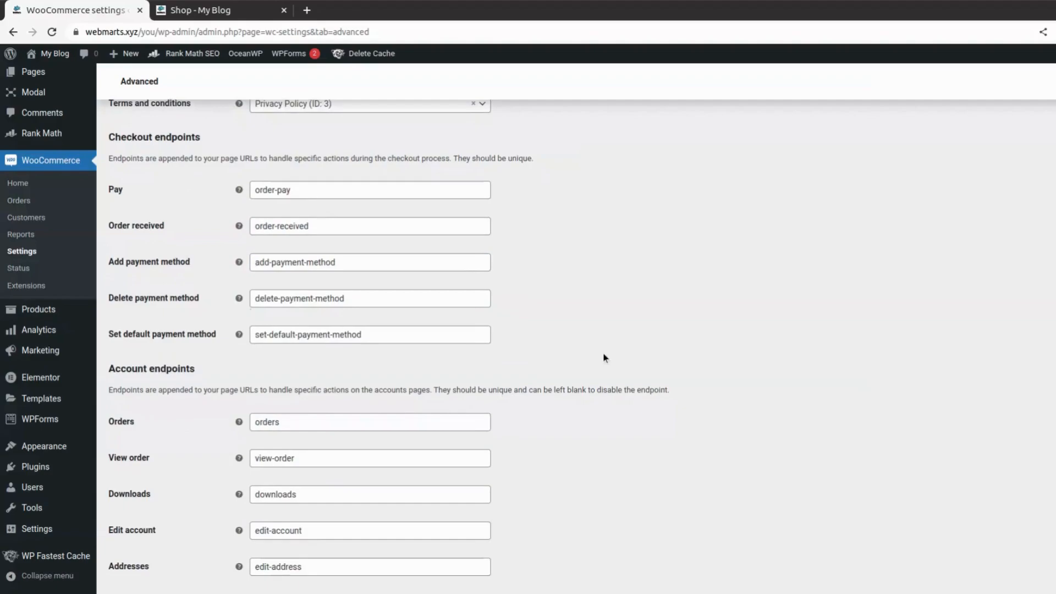
scroll(604, 358, "up", 6)
scroll(604, 358, "down", 4)
scroll(604, 359, "up", 3)
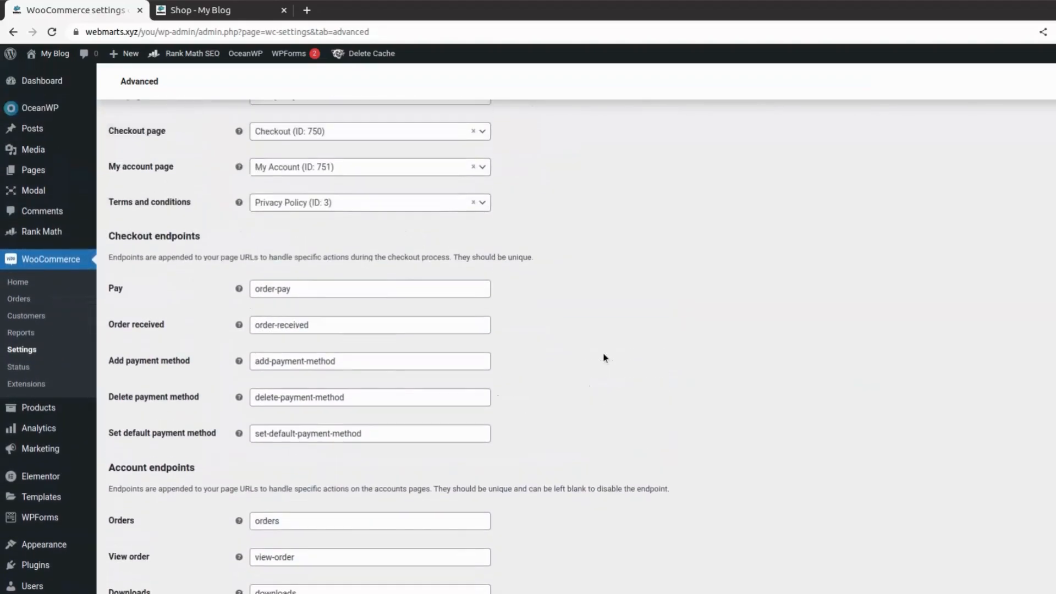
left_click(367, 288)
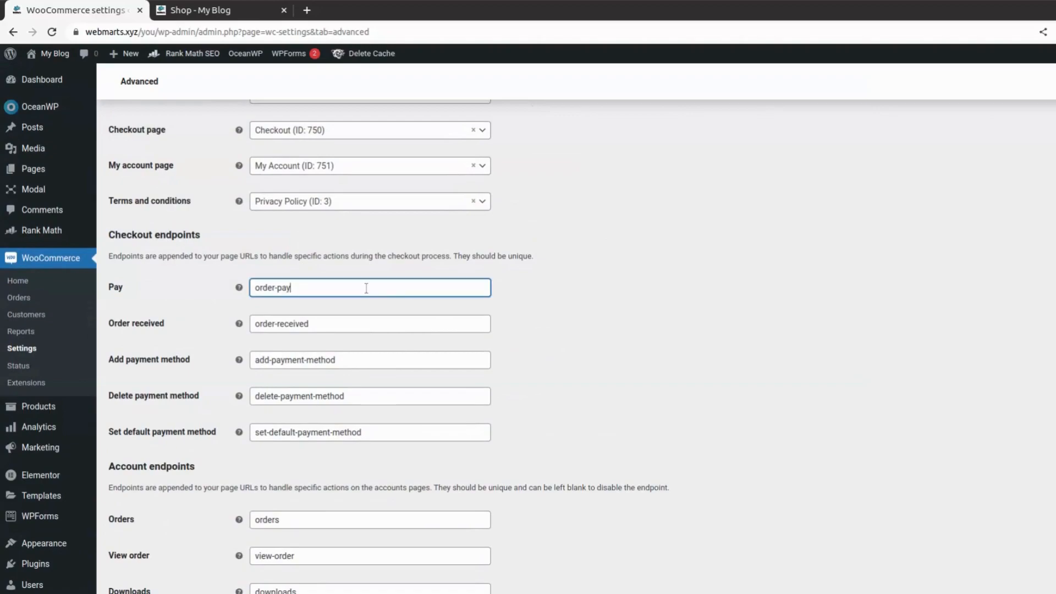
left_click(522, 325)
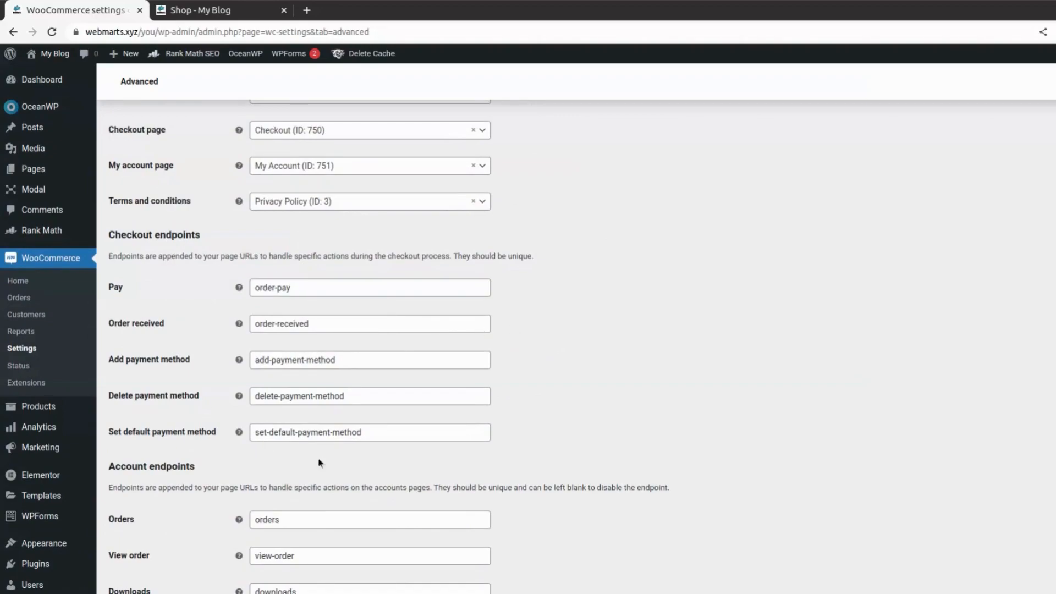
scroll(548, 430, "down", 5)
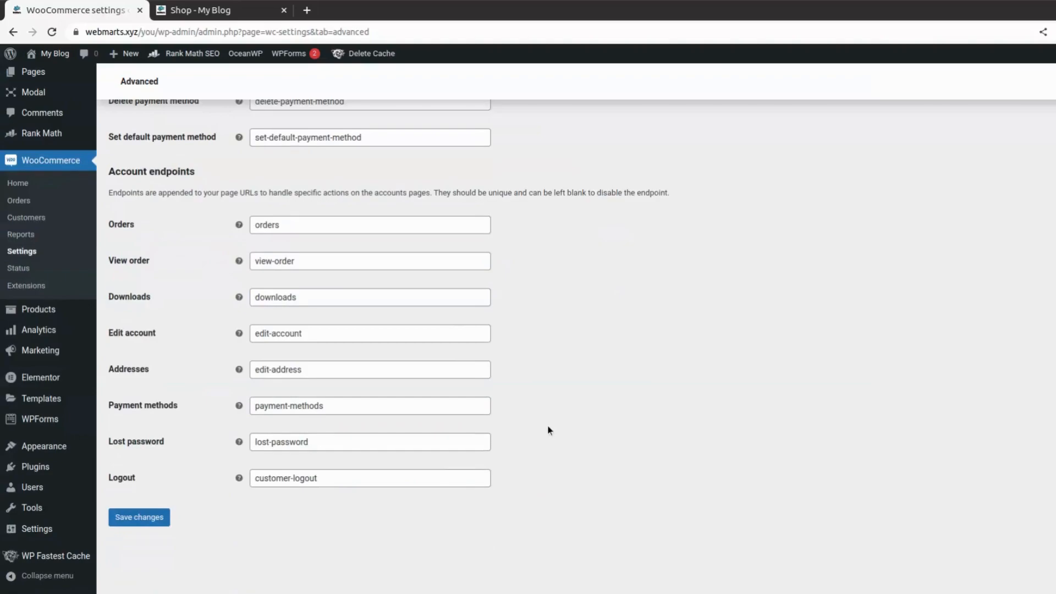
scroll(549, 430, "up", 4)
scroll(548, 430, "down", 3)
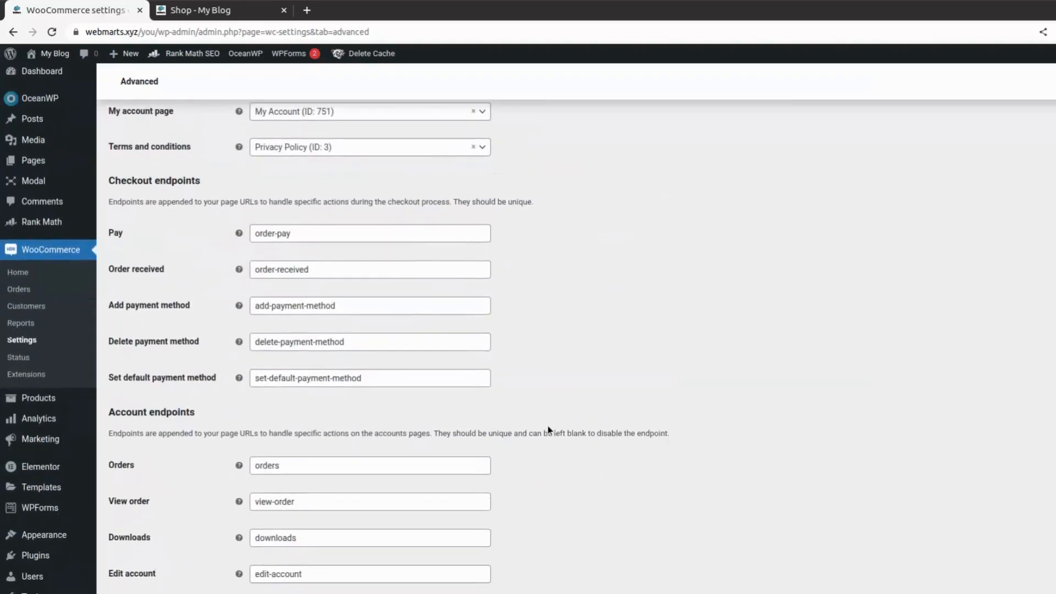
scroll(549, 430, "down", 3)
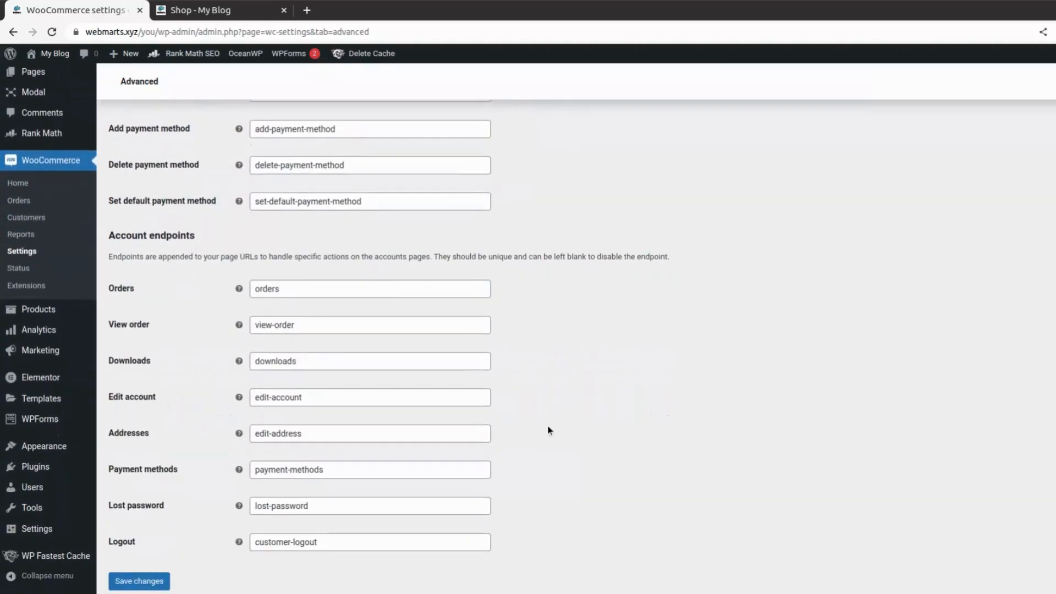
Save the changes to the Advanced page setup
scroll(549, 430, "up", 1)
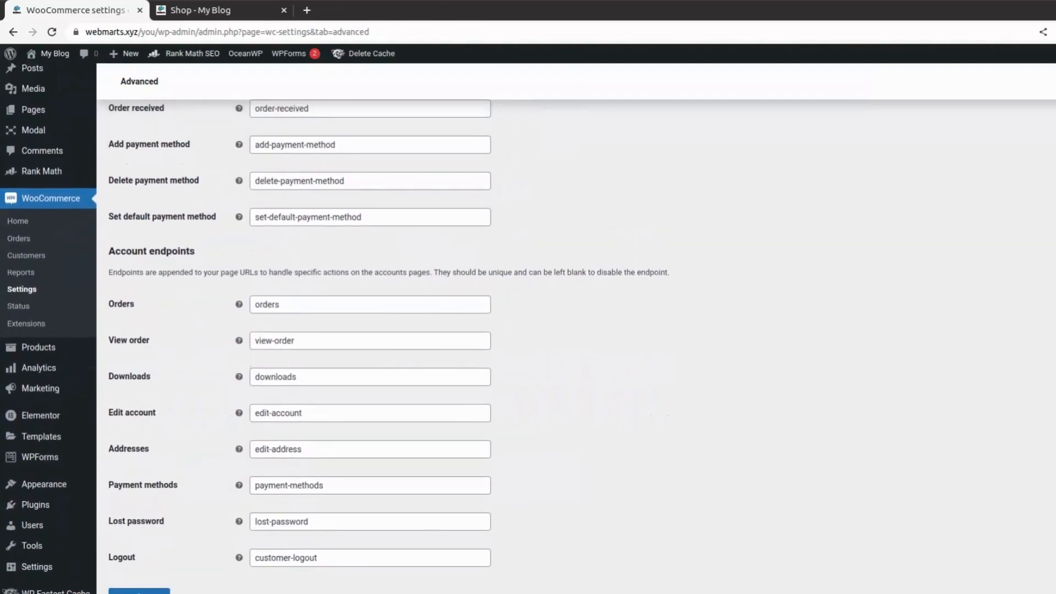
scroll(435, 470, "down", 3)
left_click(130, 522)
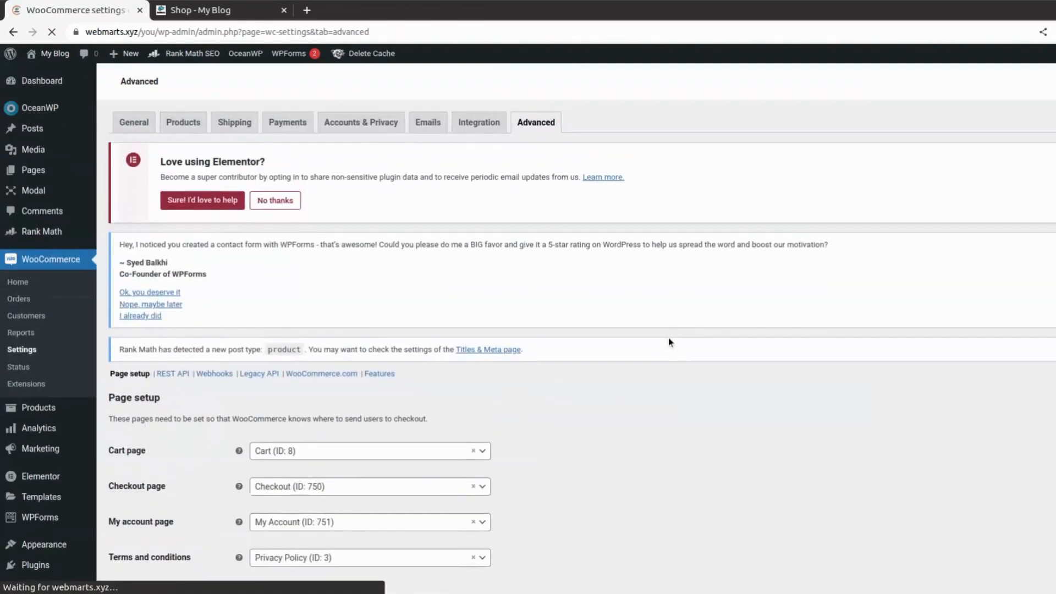
Go to the REST API section of the Advanced settings and start creating an API key
scroll(248, 313, "down", 3)
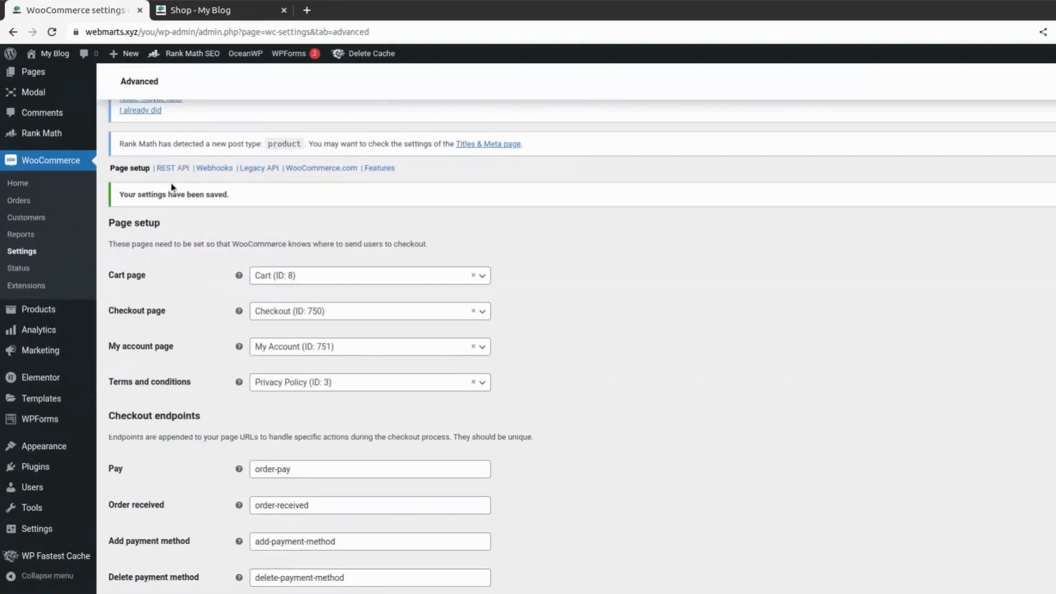
left_click(173, 169)
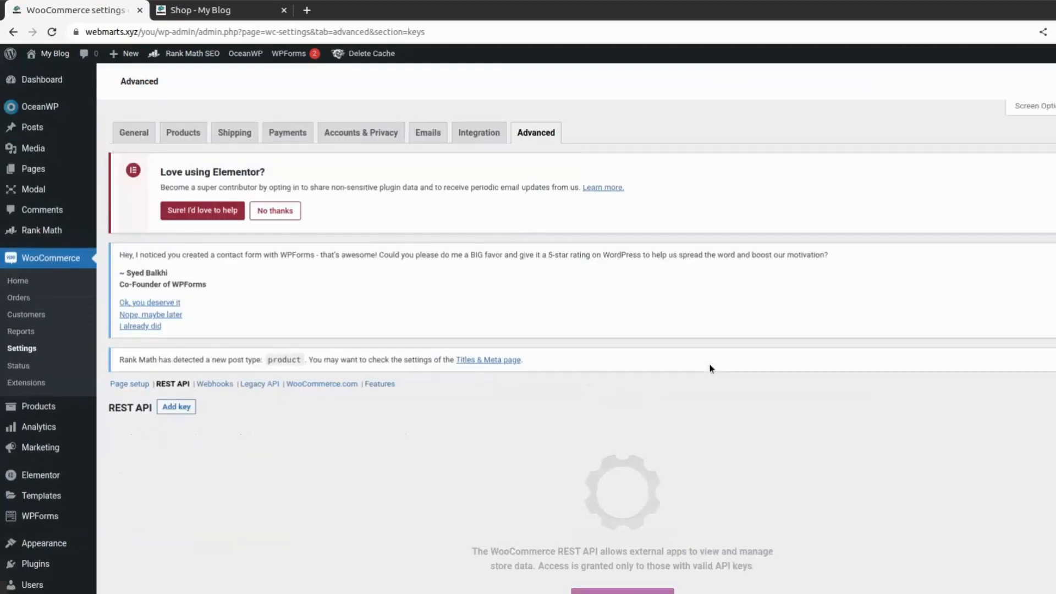
scroll(710, 369, "down", 2)
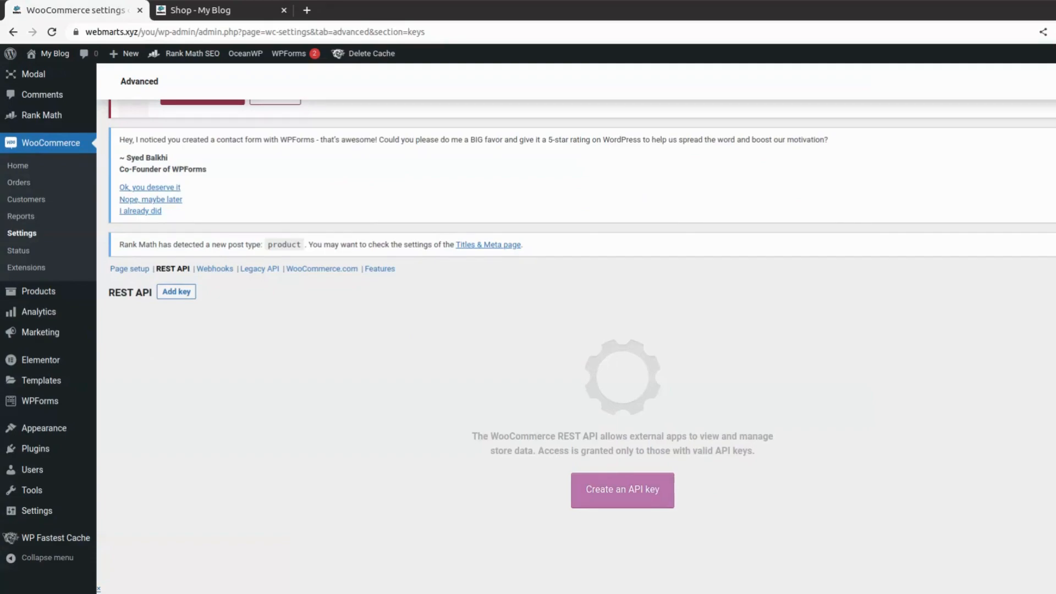
left_click(619, 502)
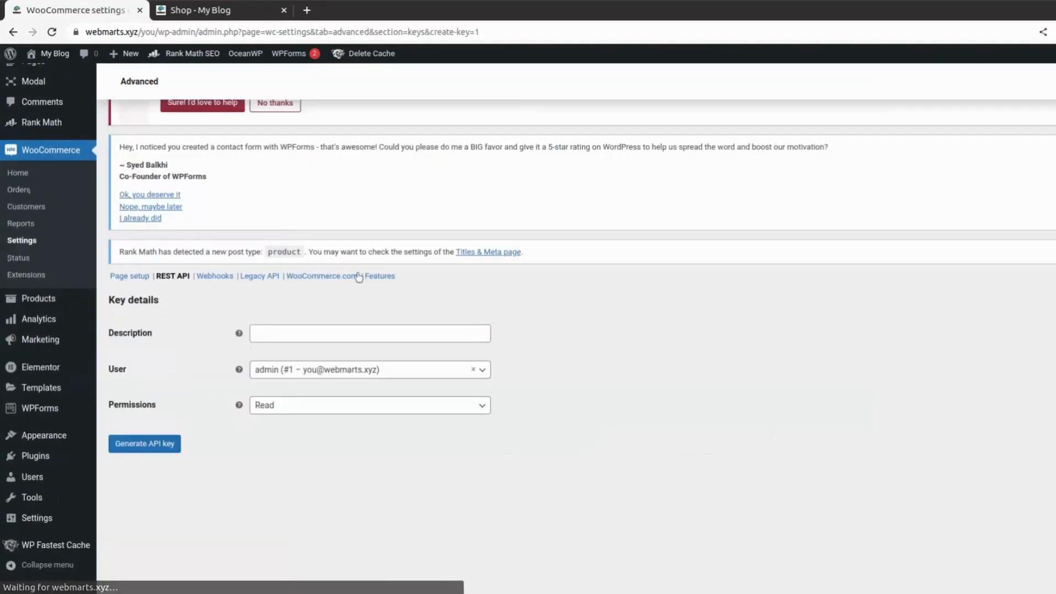
Describe the API key as "Mobile App", keep the admin user, set its permissions to Read/Write and generate it
left_click(370, 337)
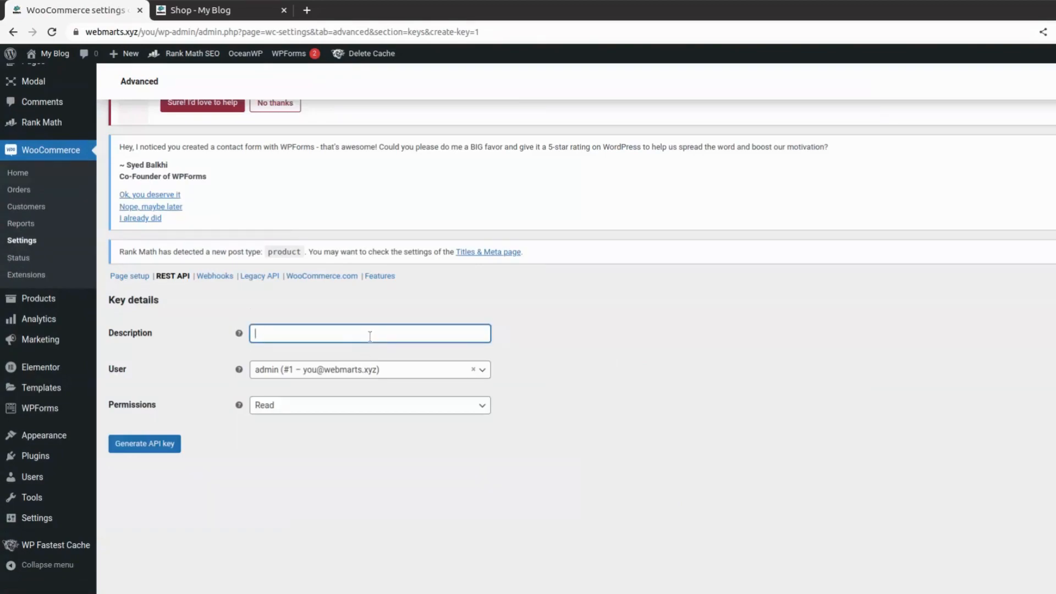
type("Mobile App")
left_click(387, 373)
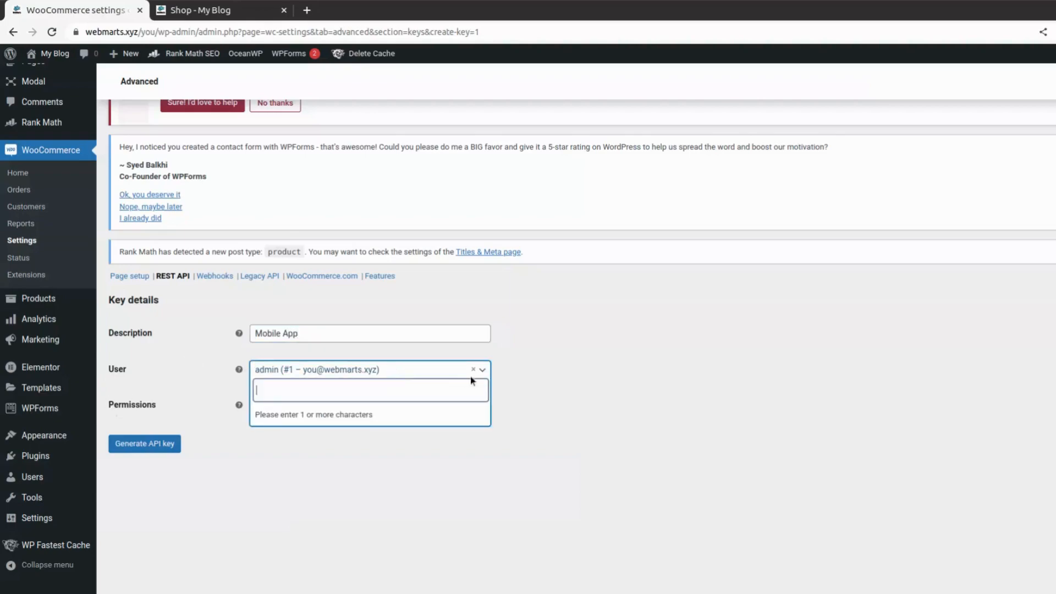
left_click(507, 371)
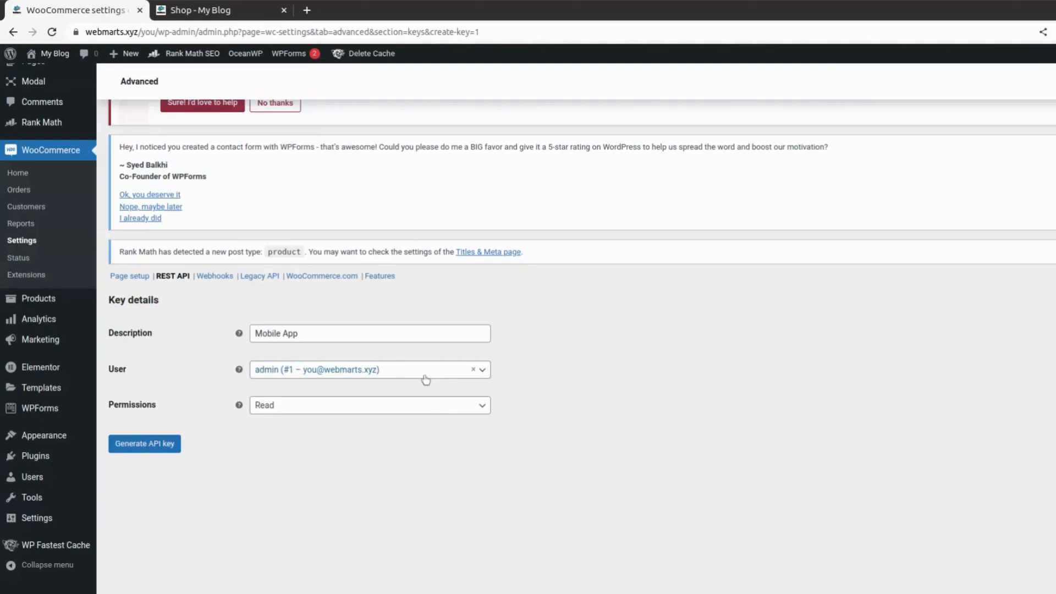
left_click(395, 408)
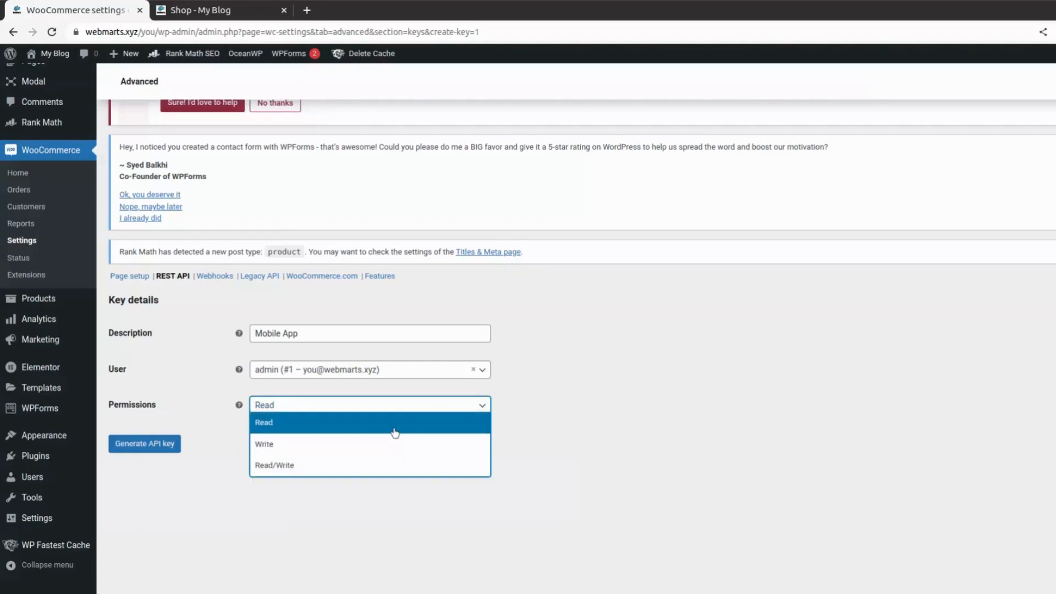
left_click(406, 462)
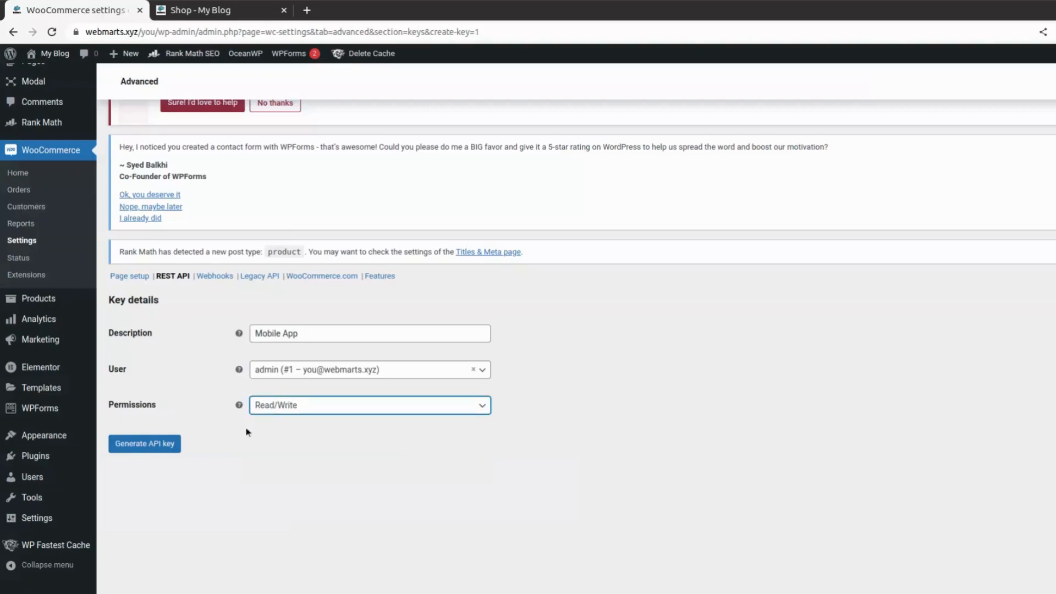
left_click(145, 443)
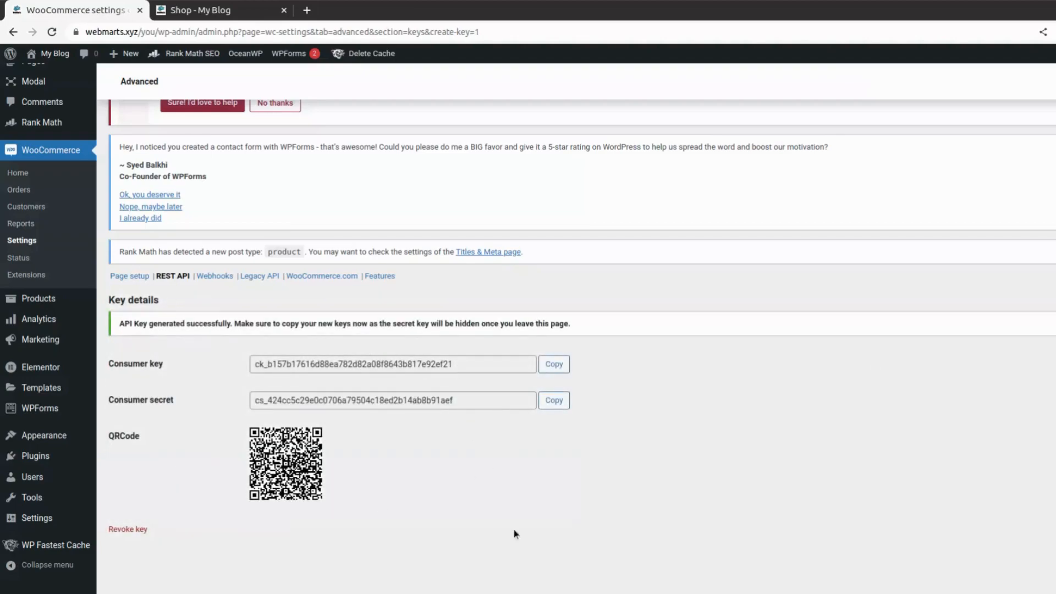
Return to the REST API key list, open the Mobile App key and examine its details and permission options
scroll(519, 384, "down", 1)
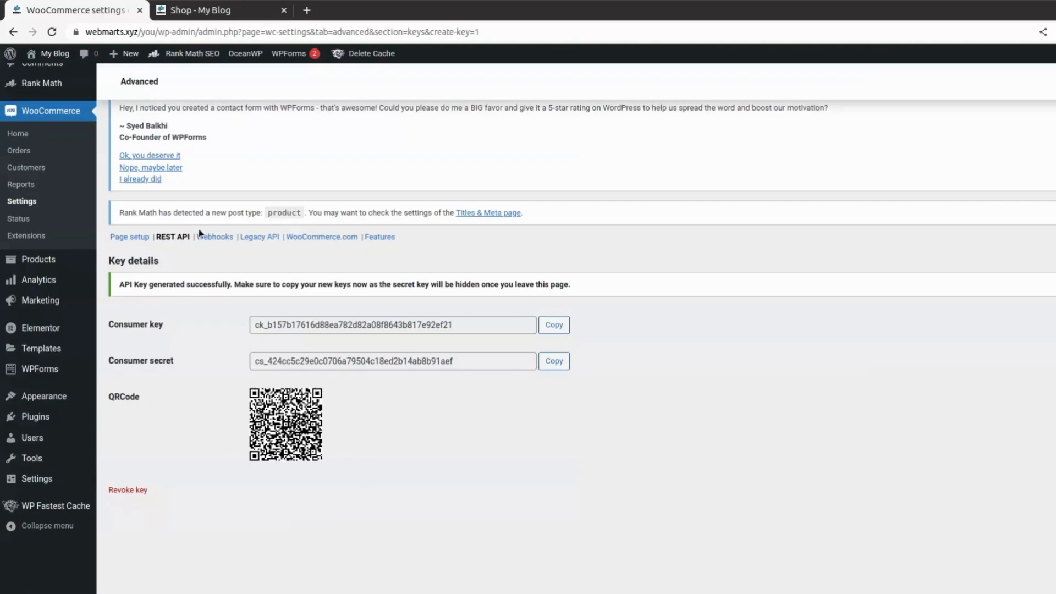
left_click(174, 240)
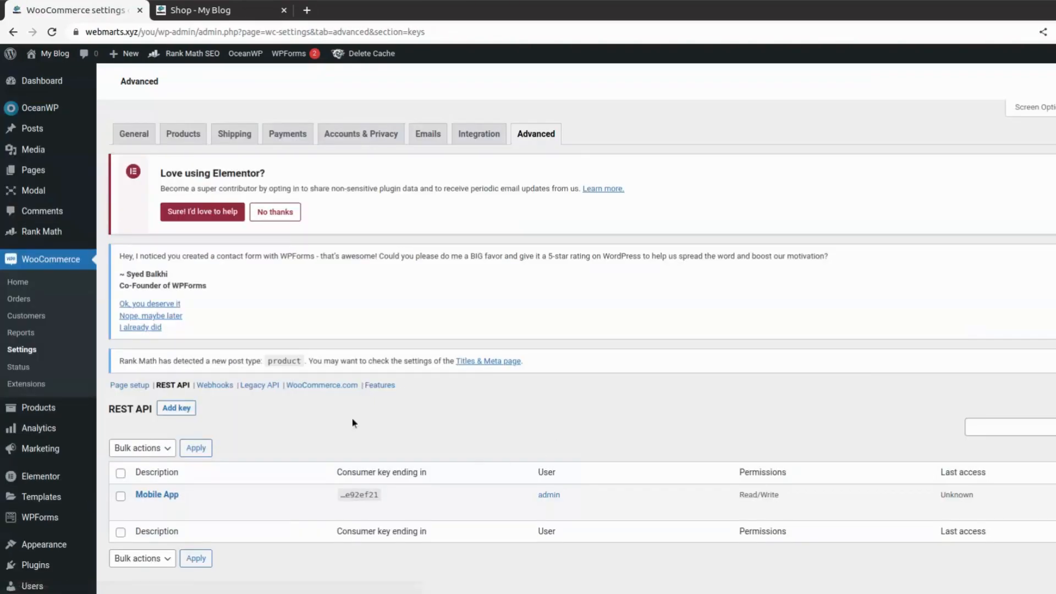
scroll(352, 424, "down", 2)
mouse_move(193, 385)
left_click(172, 400)
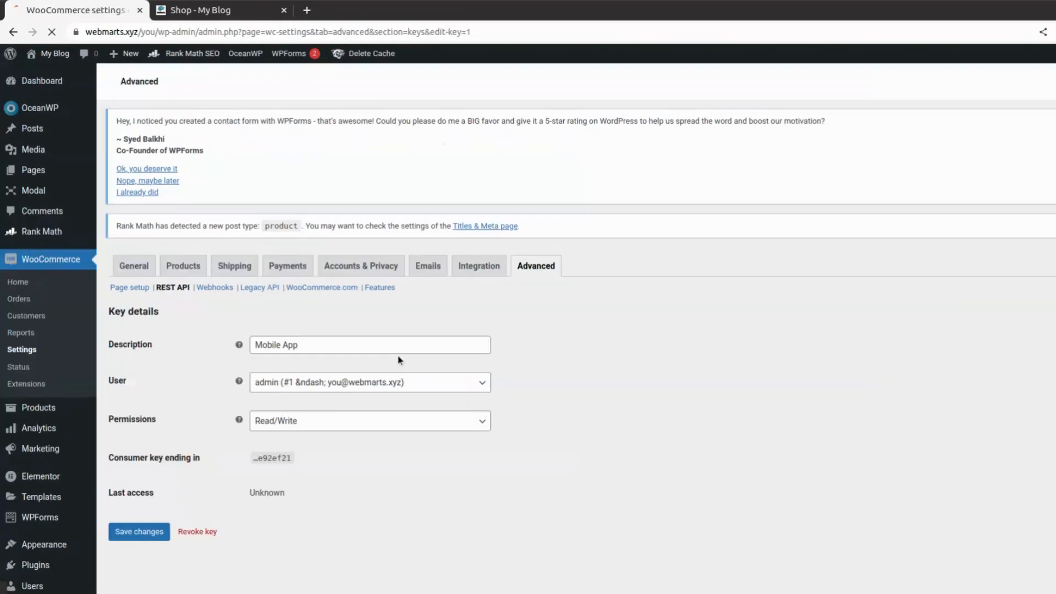
scroll(421, 376, "down", 1)
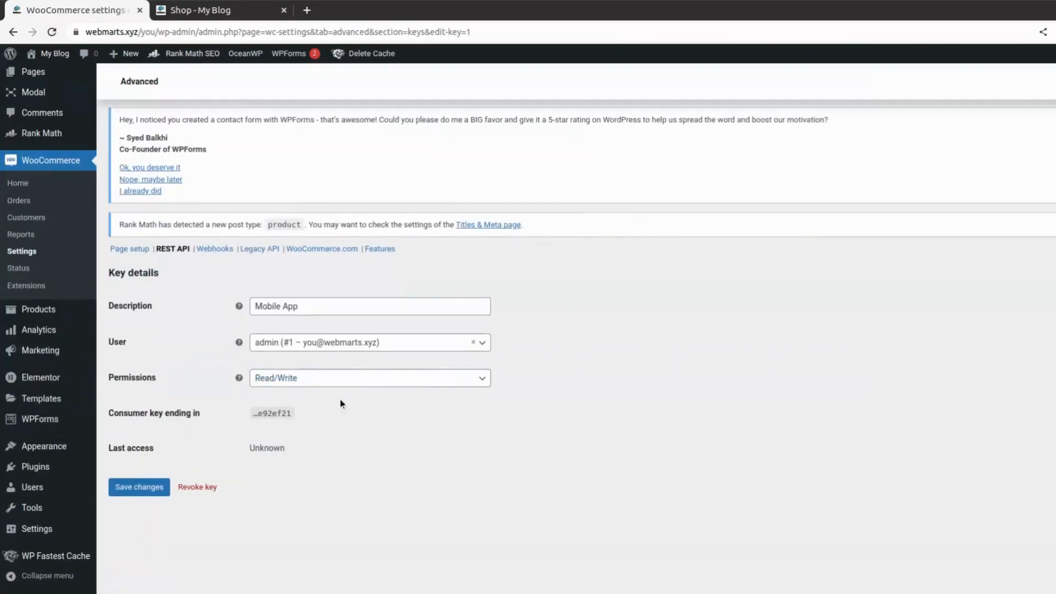
left_click(411, 381)
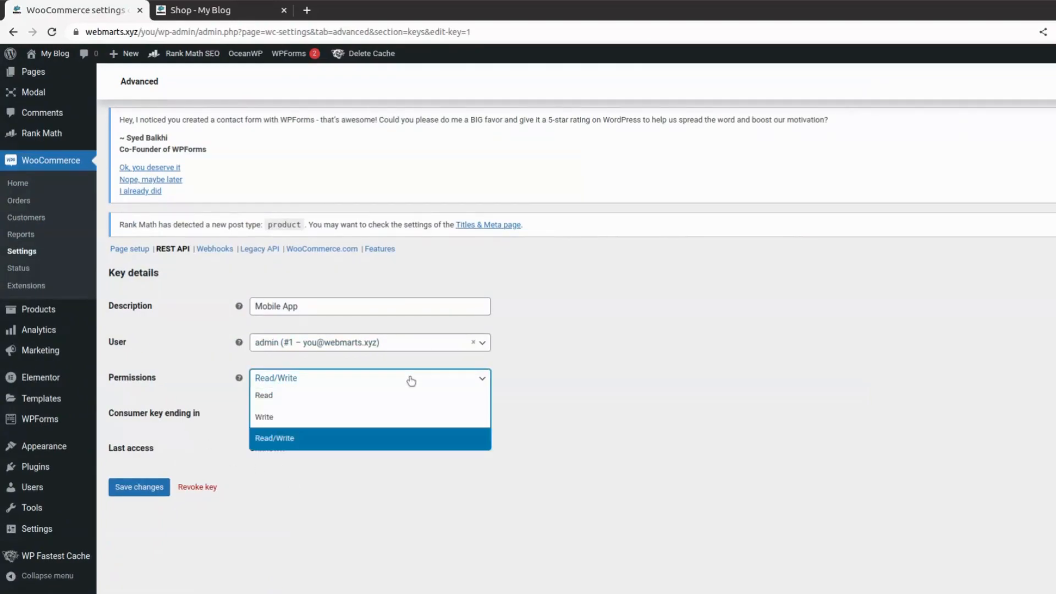
left_click(635, 401)
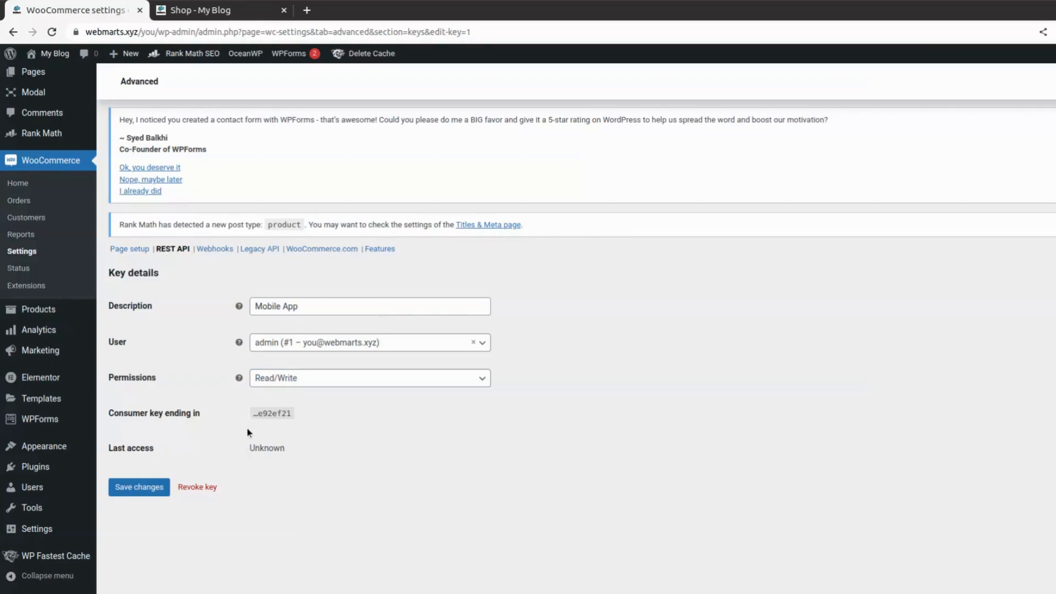
Go from the REST API keys to the Webhooks section, start a new webhook and examine the fields of its form
left_click(178, 251)
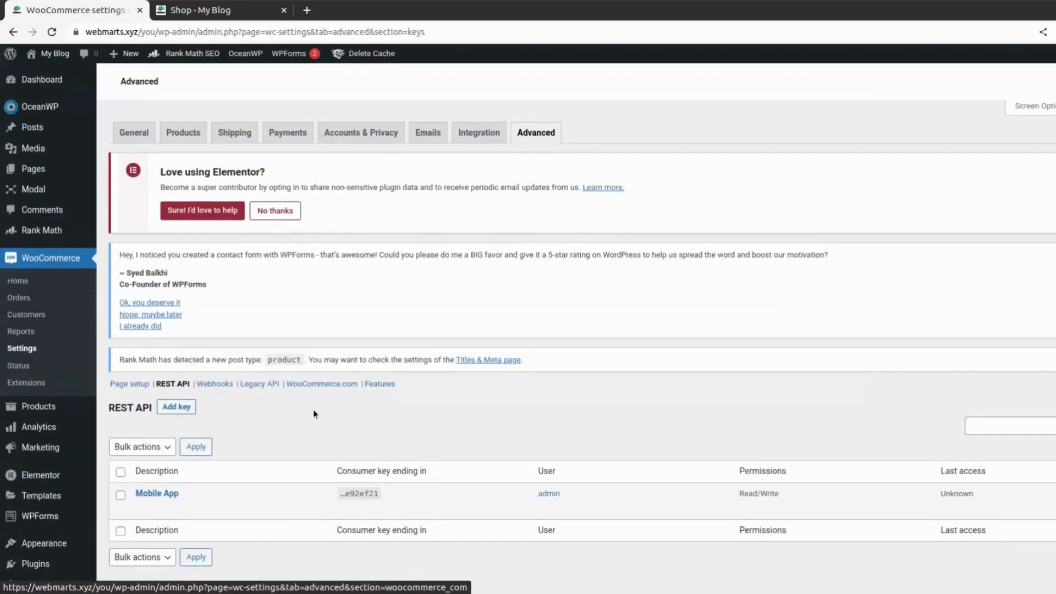
scroll(211, 311, "down", 2)
left_click(213, 312)
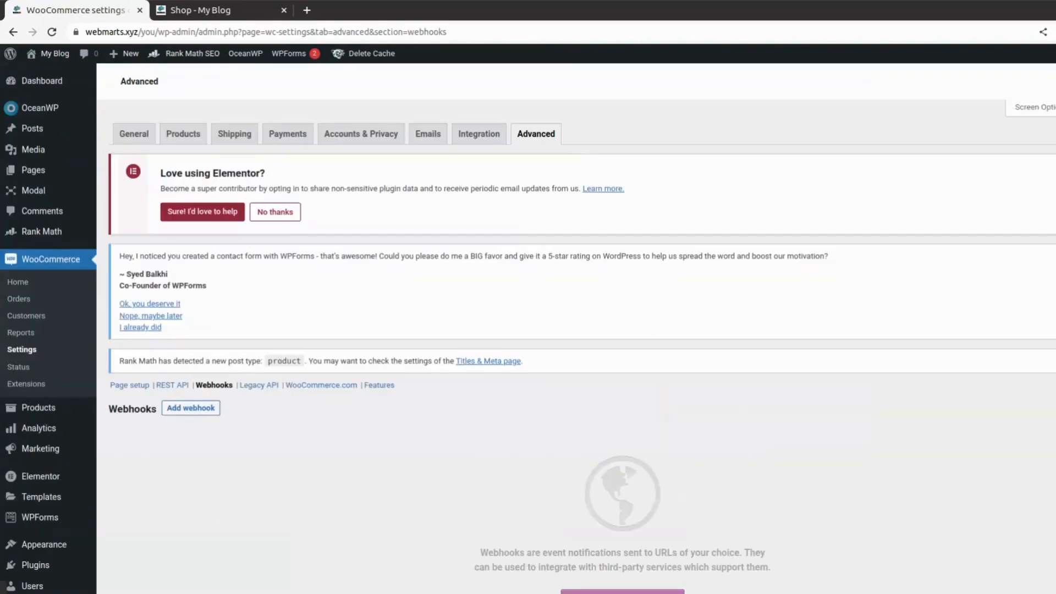
scroll(476, 330, "down", 2)
left_click(653, 489)
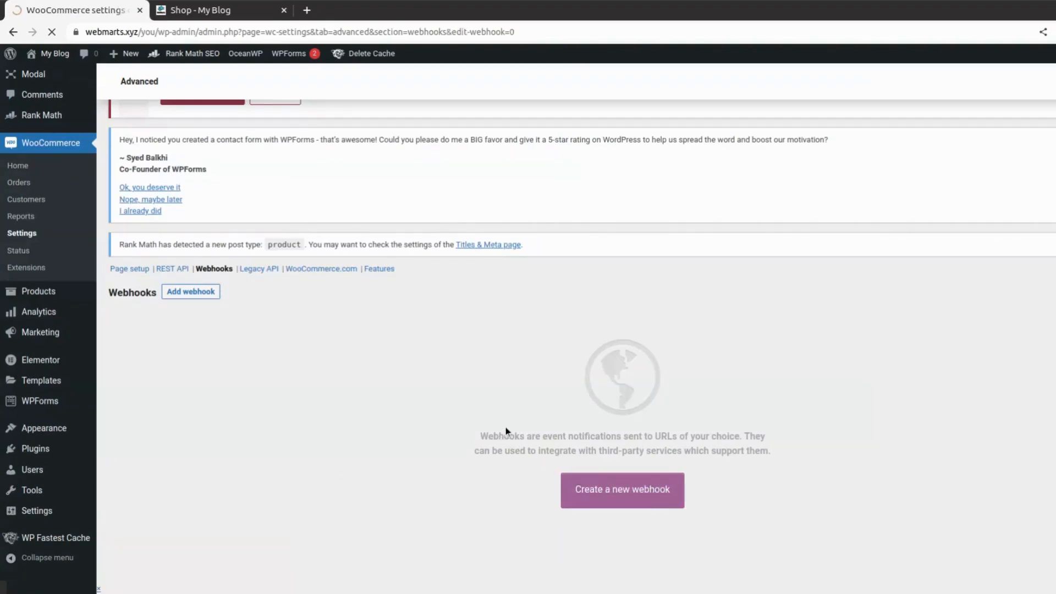
scroll(506, 432, "down", 3)
scroll(506, 428, "down", 1)
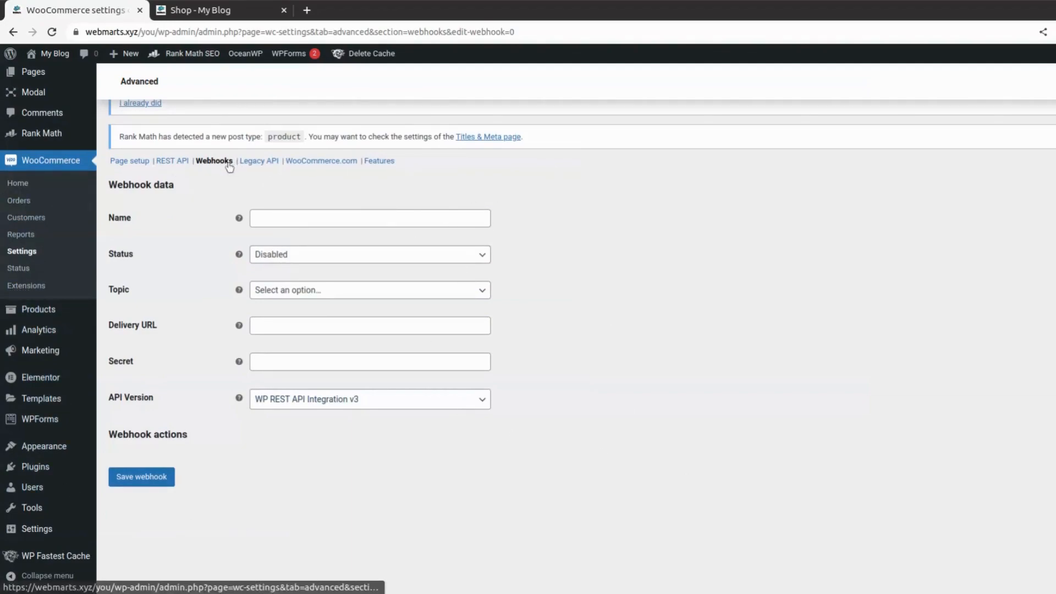
Open the Legacy API section and enable the legacy REST API without saving
left_click(263, 161)
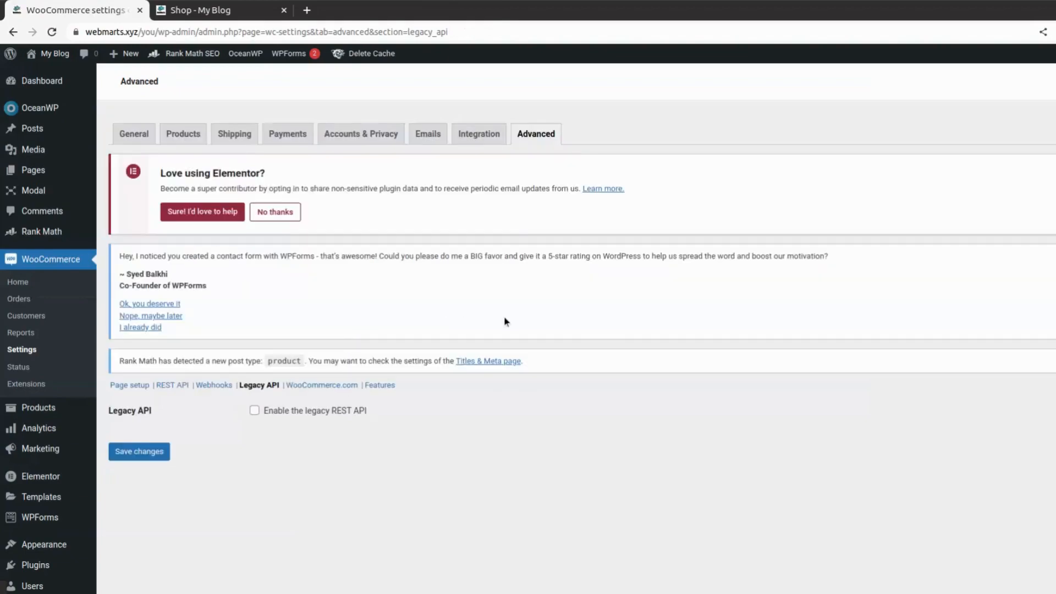
scroll(504, 321, "down", 3)
left_click(296, 341)
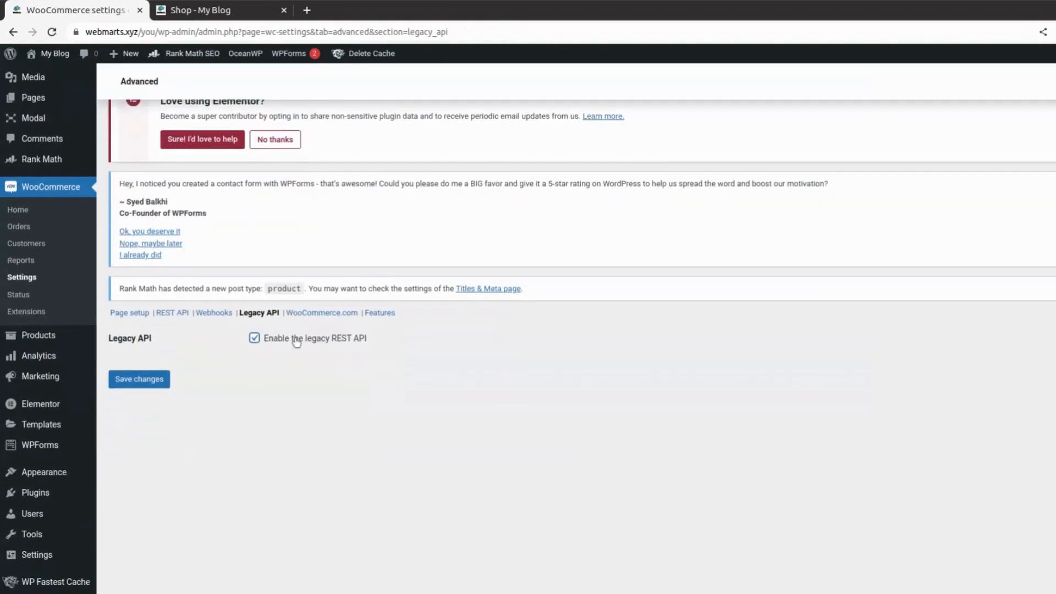
left_click(322, 359)
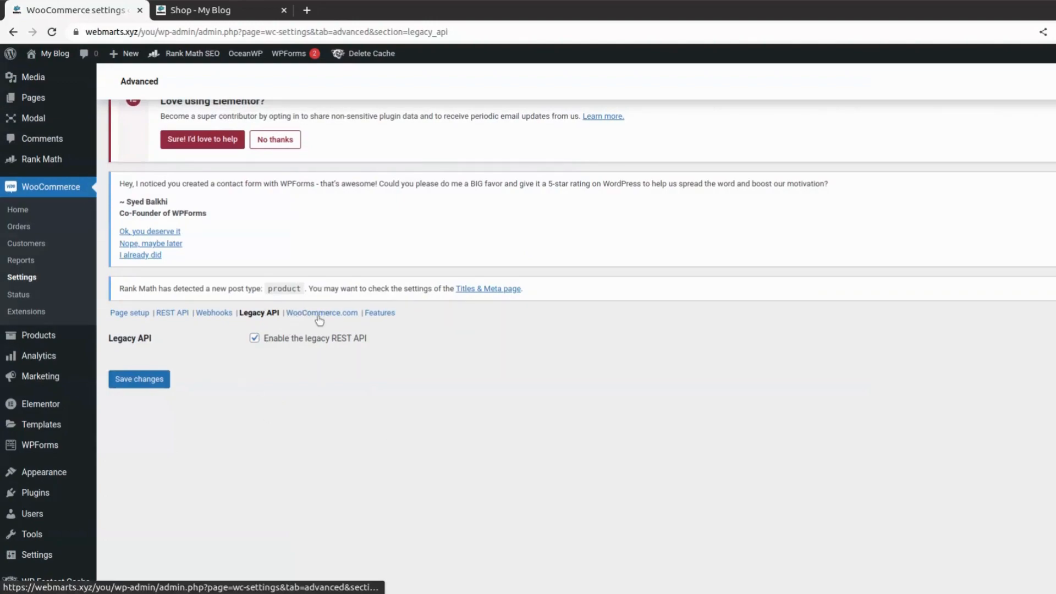
Leave the Legacy API section and view the usage tracking and marketplace suggestion settings in the WooCommerce.com section
left_click(300, 314)
left_click(672, 107)
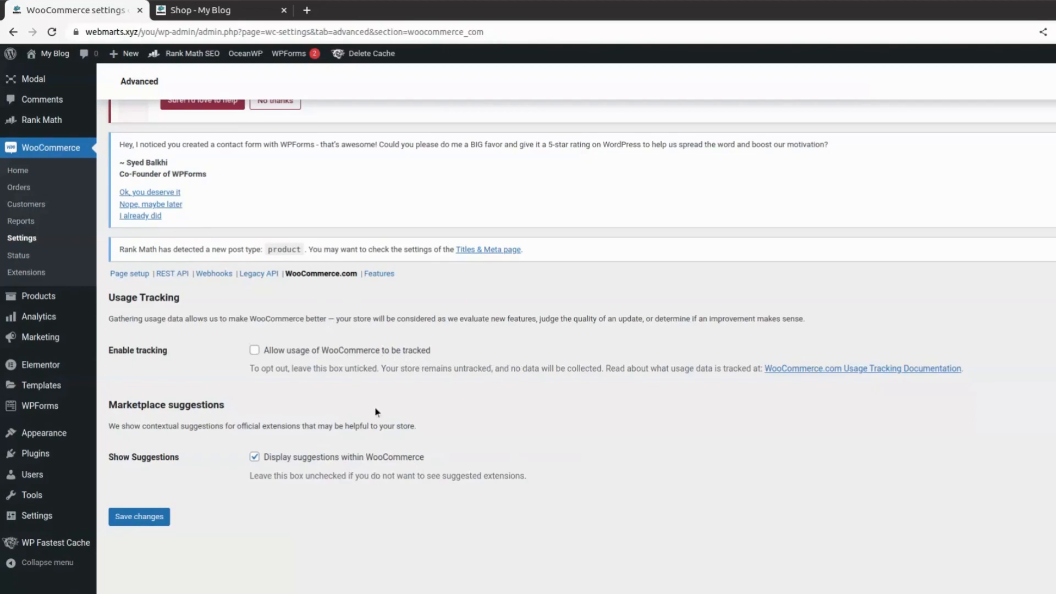
In the Features section, enable the new WooCommerce navigation experience, allow usage tracking for it and save the changes
left_click(387, 277)
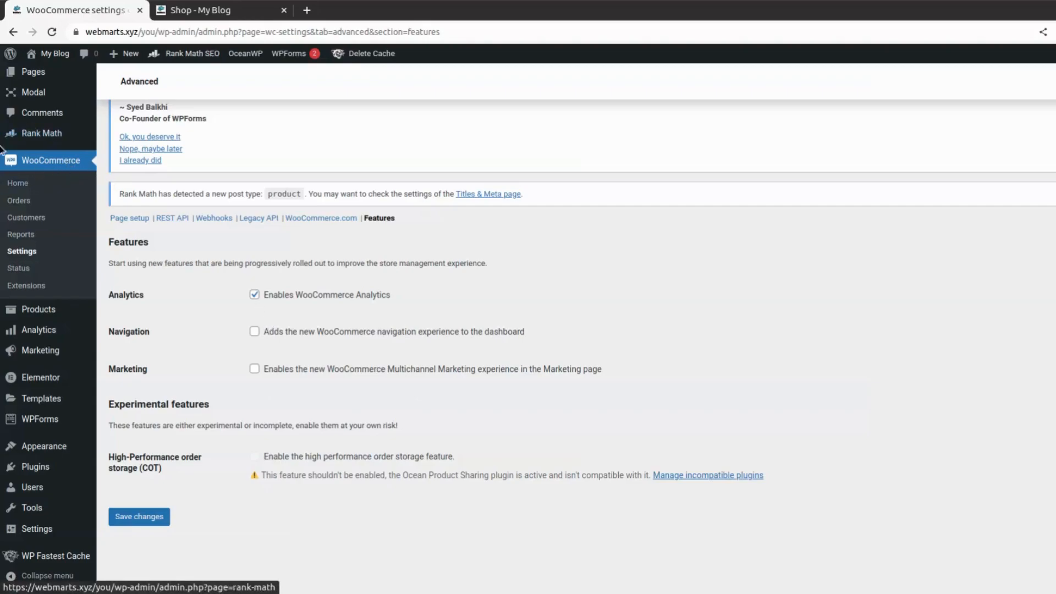
left_click(278, 335)
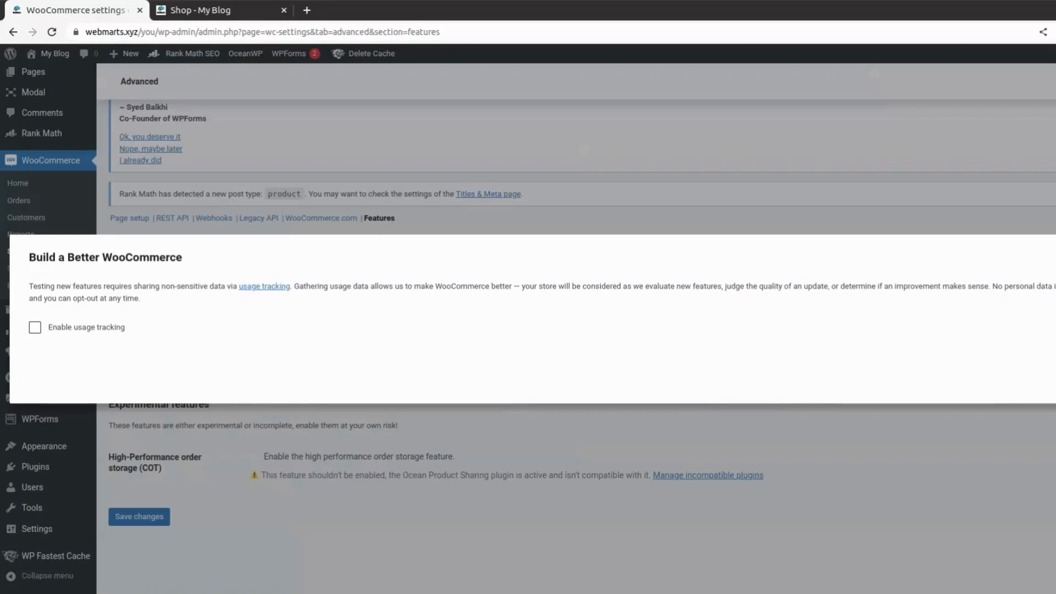
key("Escape")
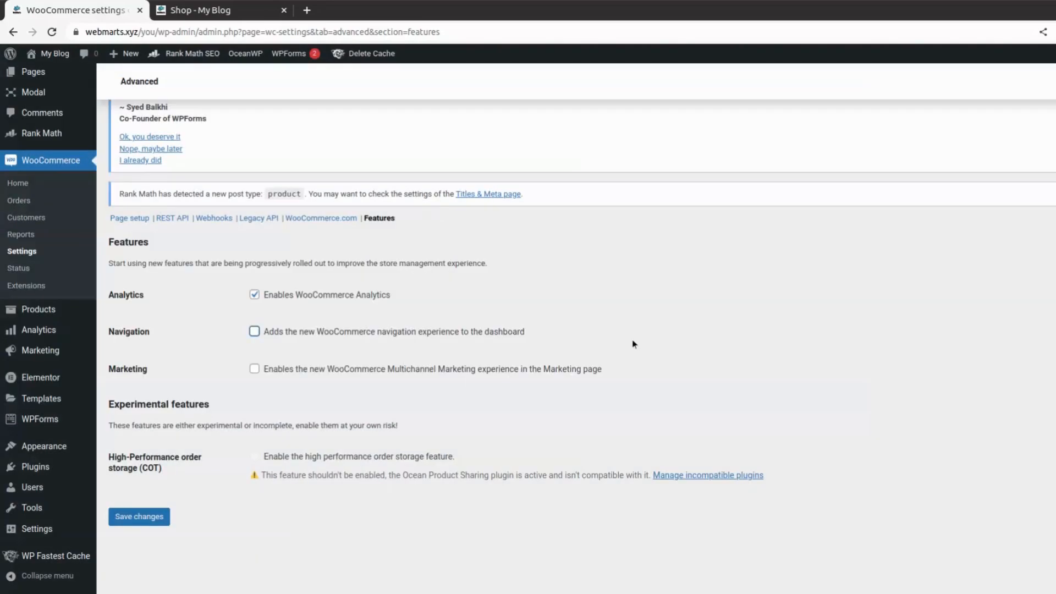
left_click(257, 334)
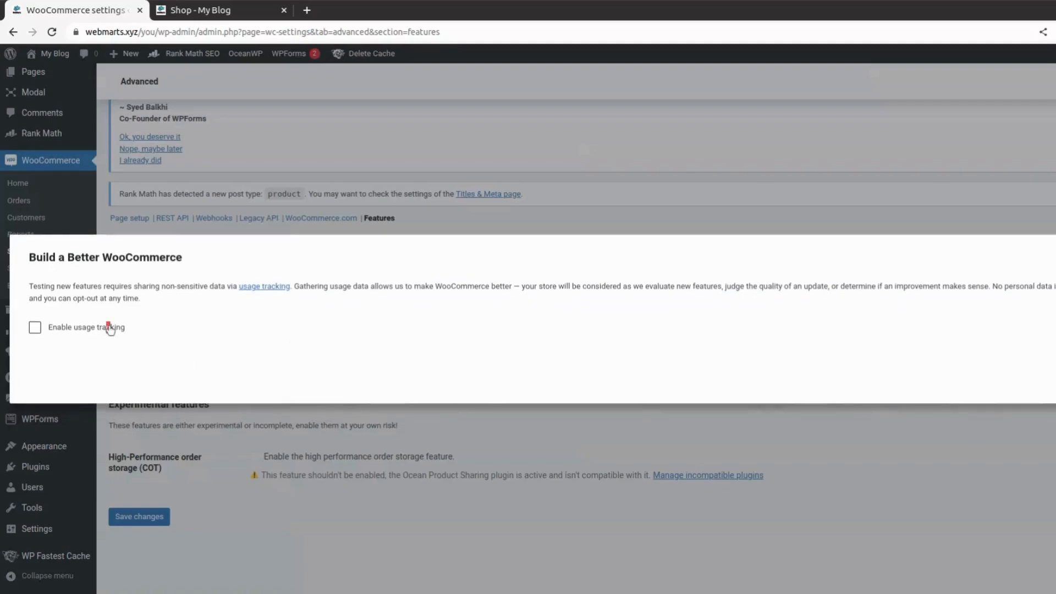
left_click(34, 328)
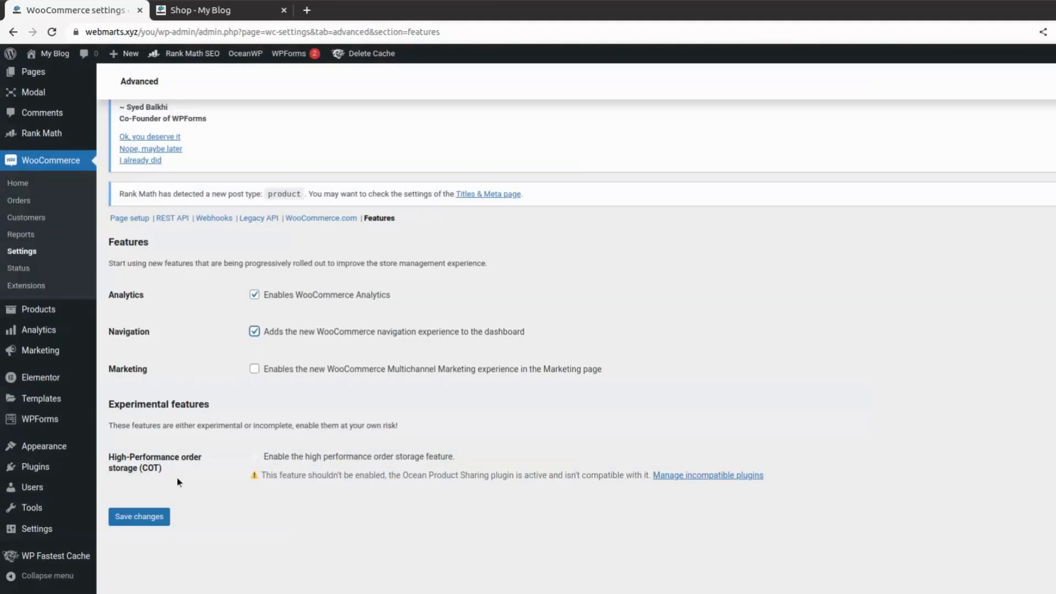
left_click(139, 517)
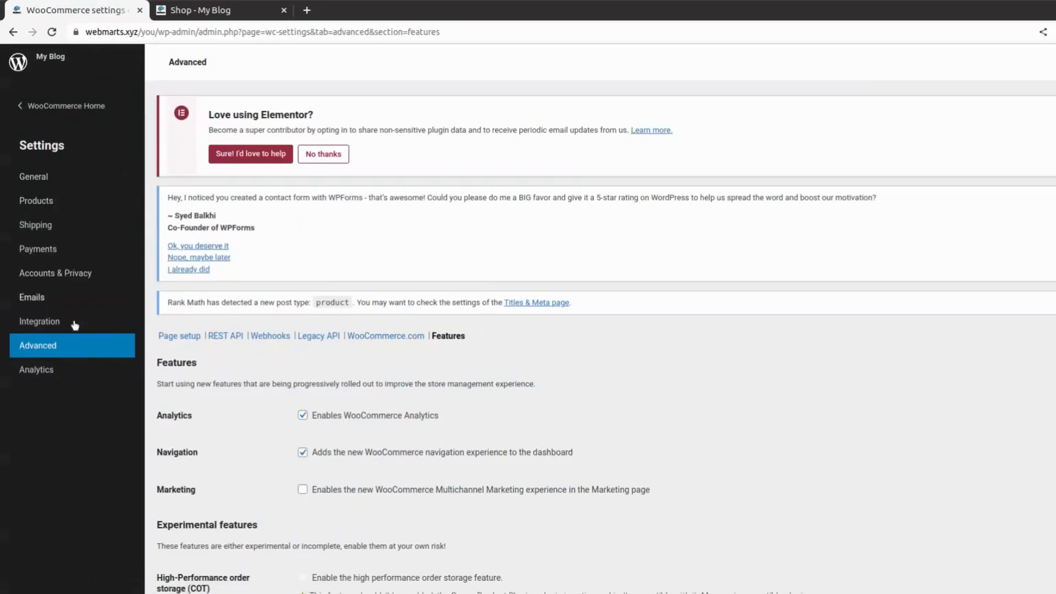
Explore the new navigation by returning to the WordPress dashboard, reopening WooCommerce and viewing the orders list
scroll(333, 249, "down", 2)
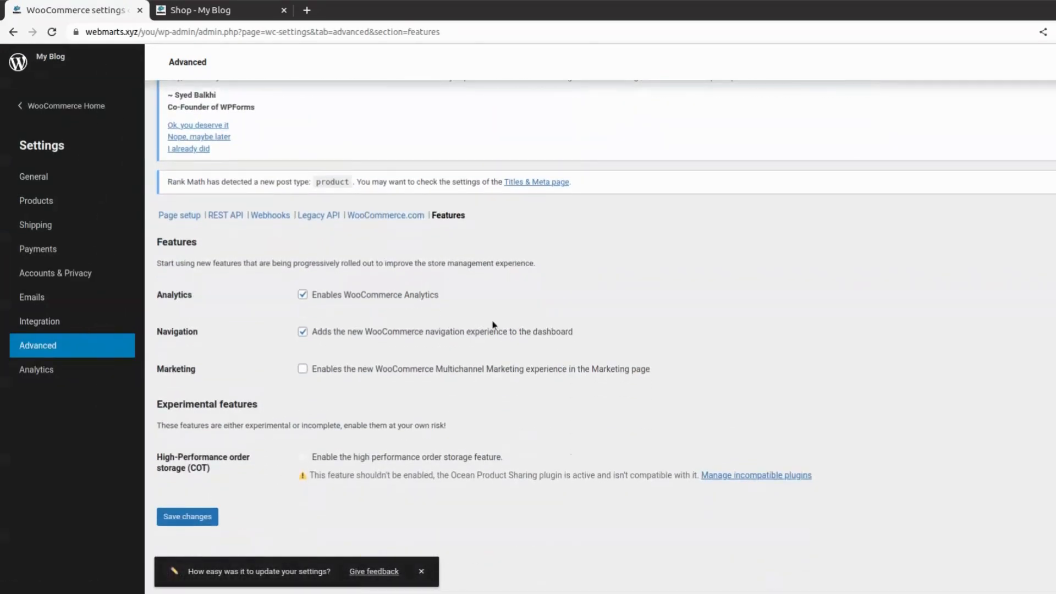
left_click(38, 110)
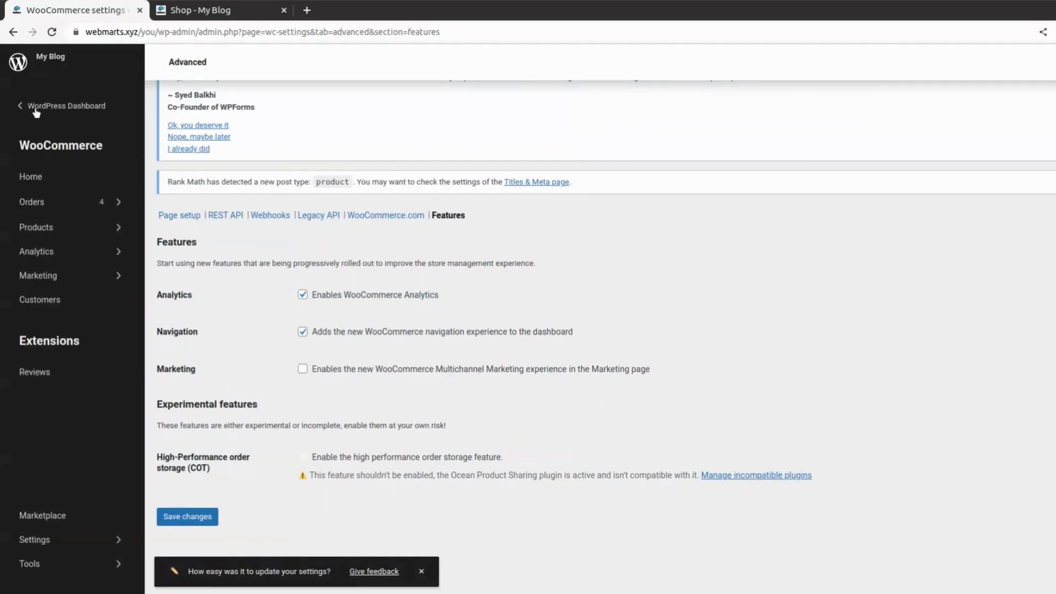
left_click(36, 110)
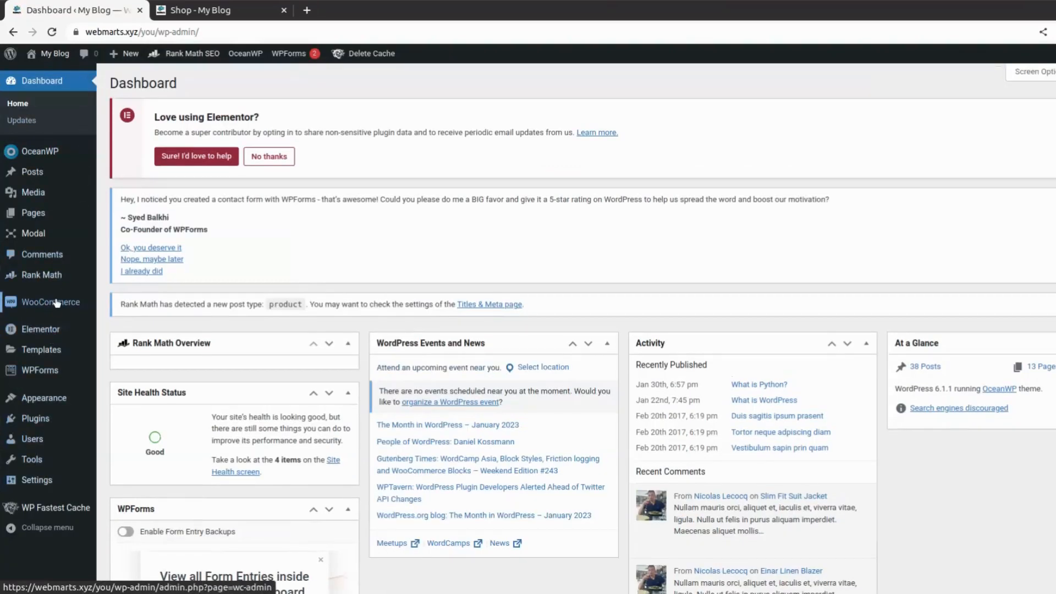
left_click(64, 306)
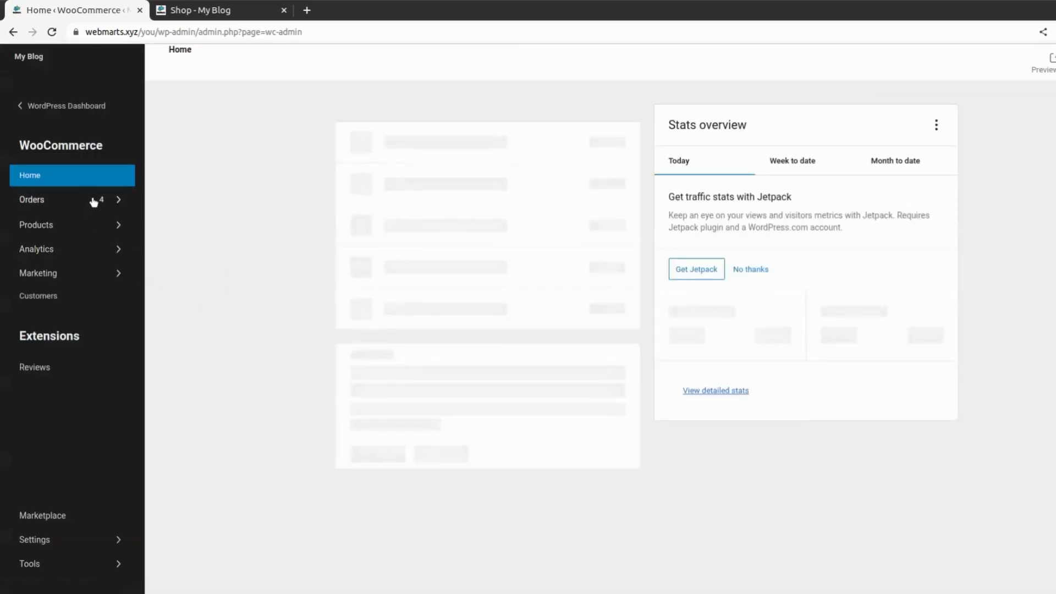
left_click(94, 202)
left_click(40, 177)
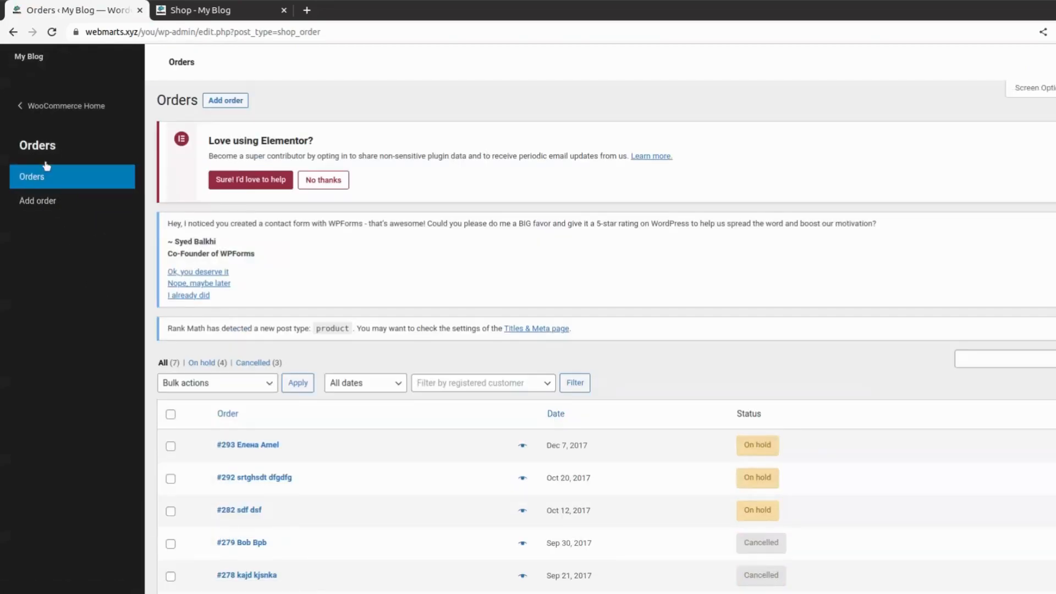
left_click(59, 108)
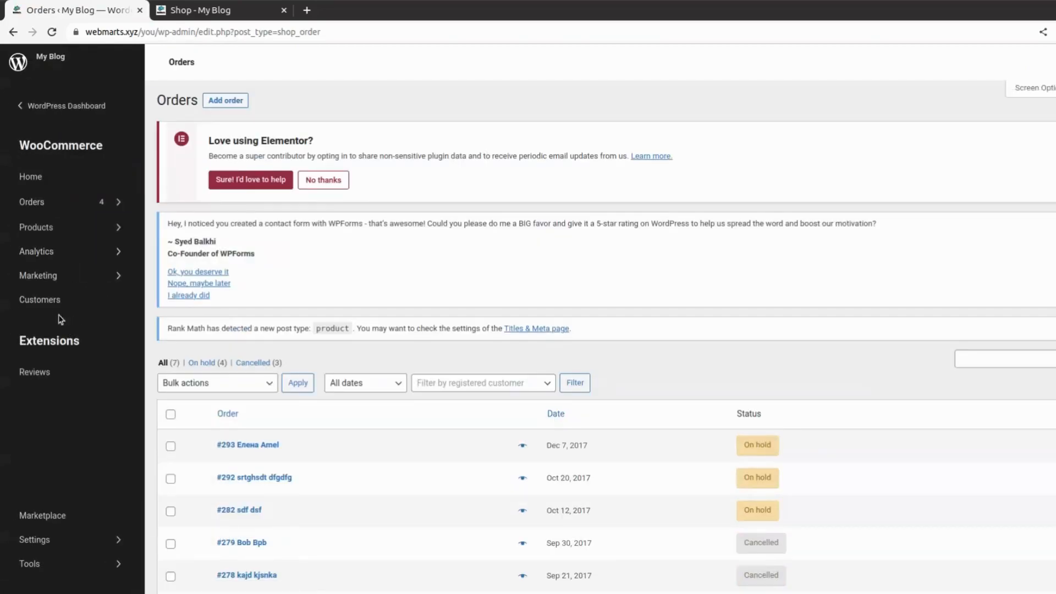
Return to the Features section of the Advanced settings, disable the new navigation experience, save and dismiss the feedback survey
left_click(34, 539)
left_click(44, 351)
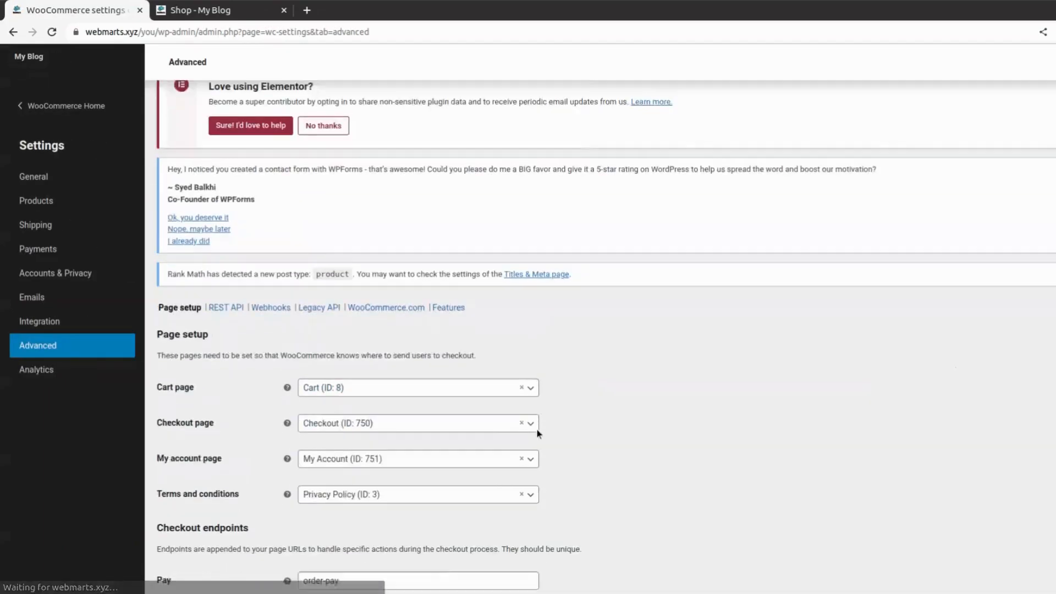
scroll(539, 433, "down", 2)
left_click(449, 191)
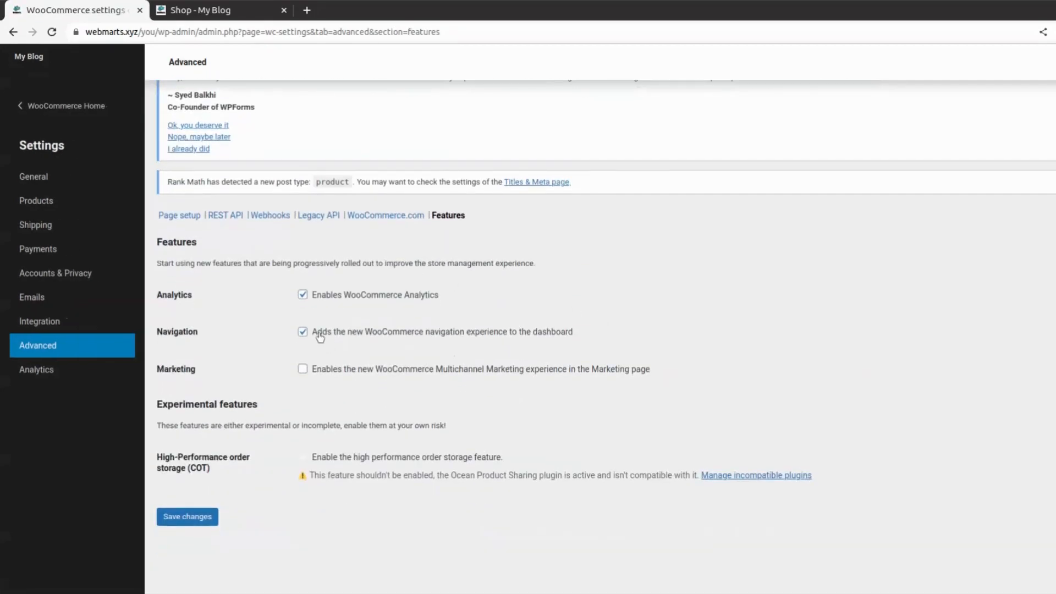
left_click(210, 516)
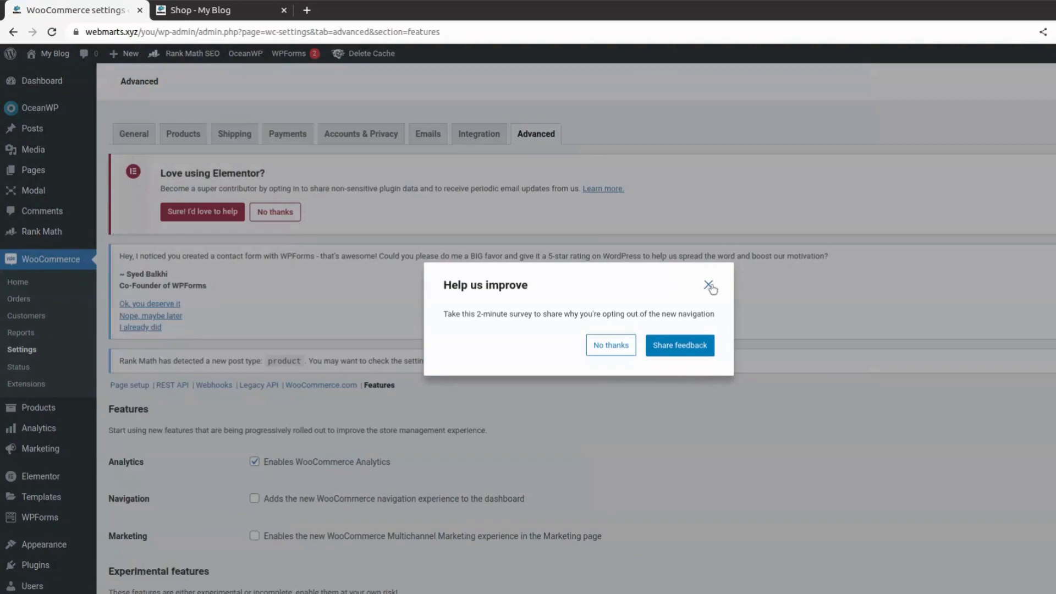
left_click(708, 285)
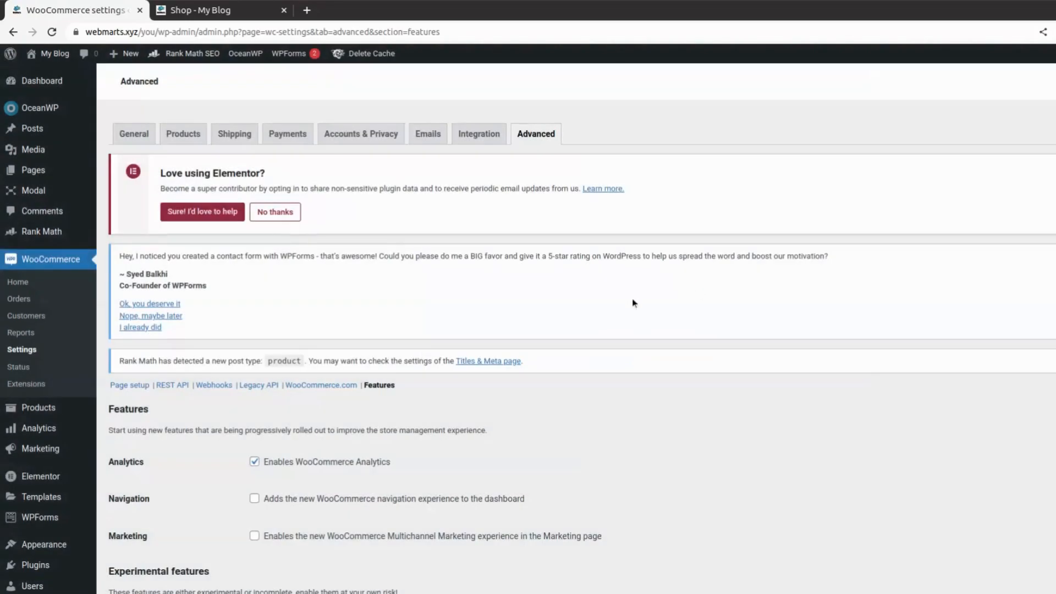
Go to the WooCommerce orders list and open the most recent order, dated Dec 7, 2017
left_click(16, 302)
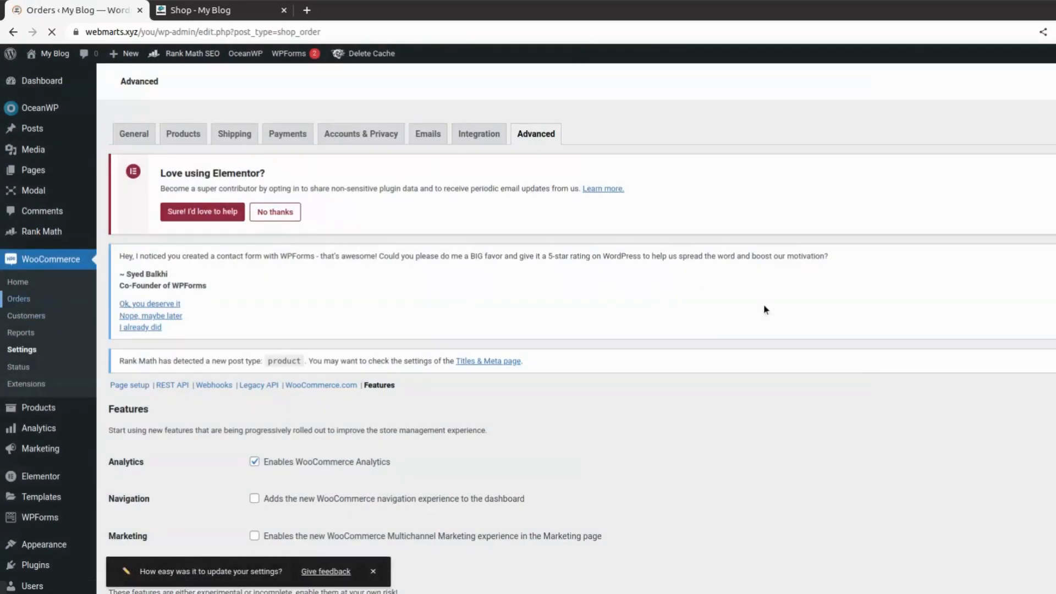
scroll(770, 305, "down", 2)
scroll(495, 181, "down", 2)
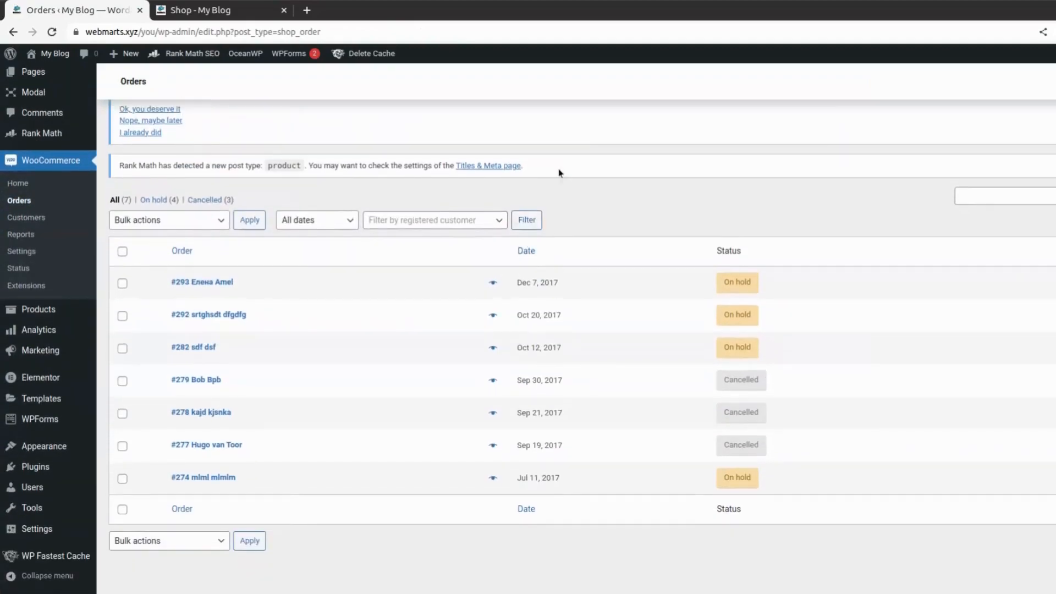
left_click(210, 289)
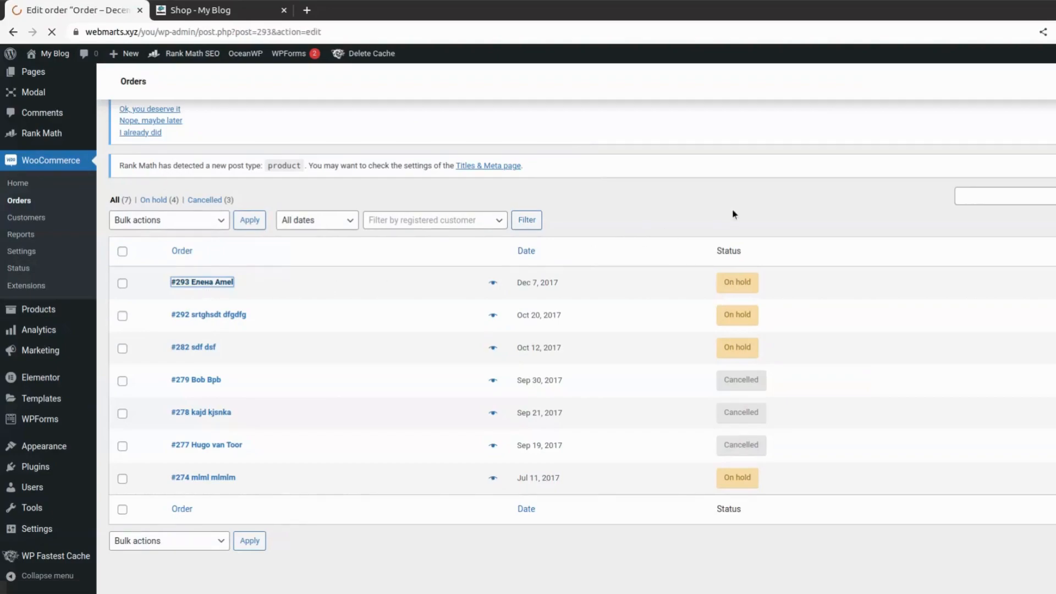
Examine the order's status options, creation date, customer selector and billing details without changing them
scroll(677, 234, "down", 2)
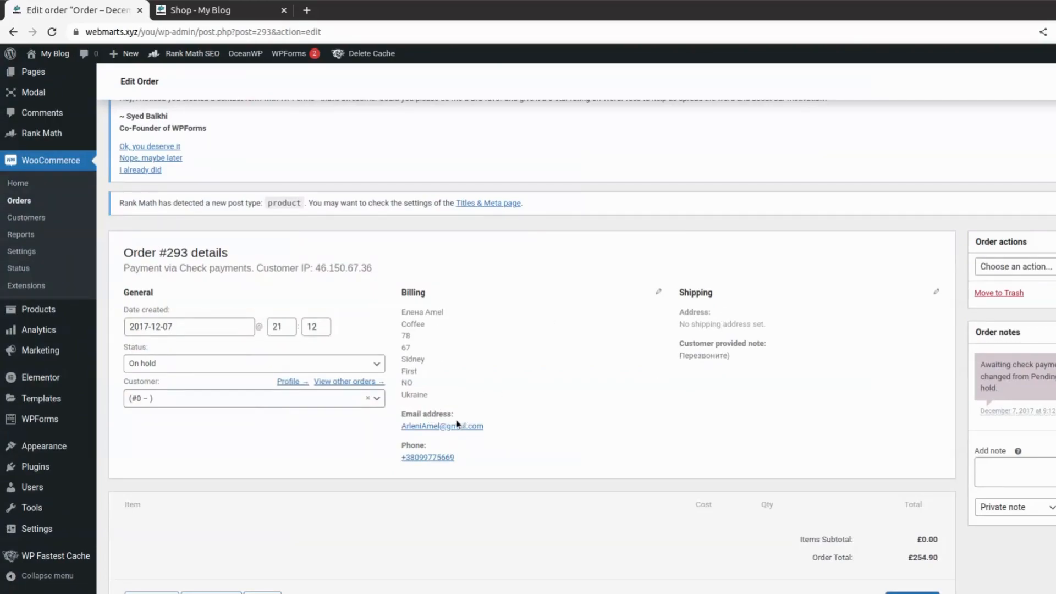
left_click(270, 369)
scroll(259, 436, "down", 1)
scroll(258, 433, "up", 1)
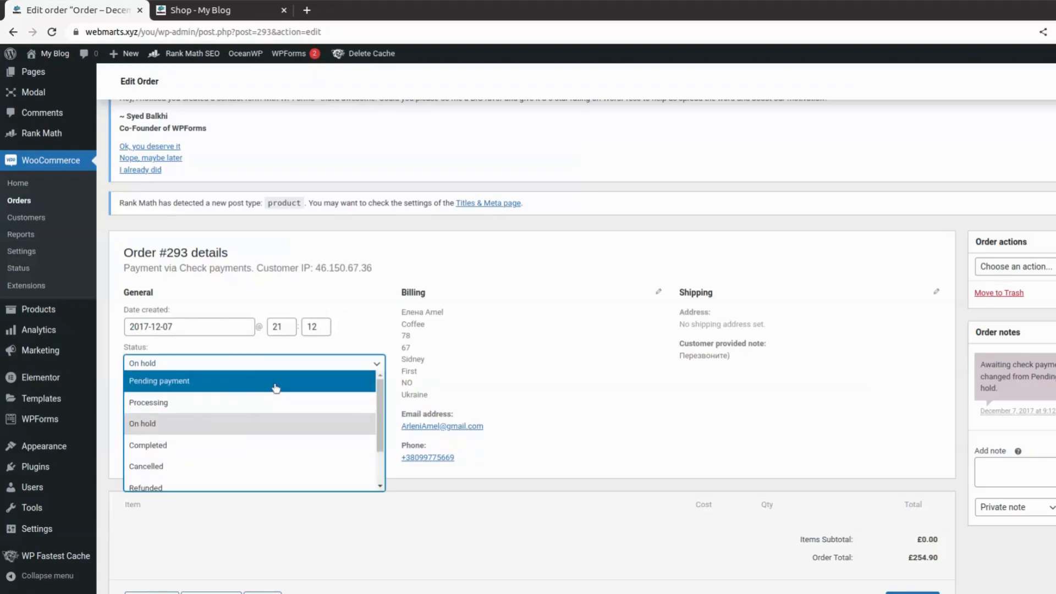
left_click(306, 509)
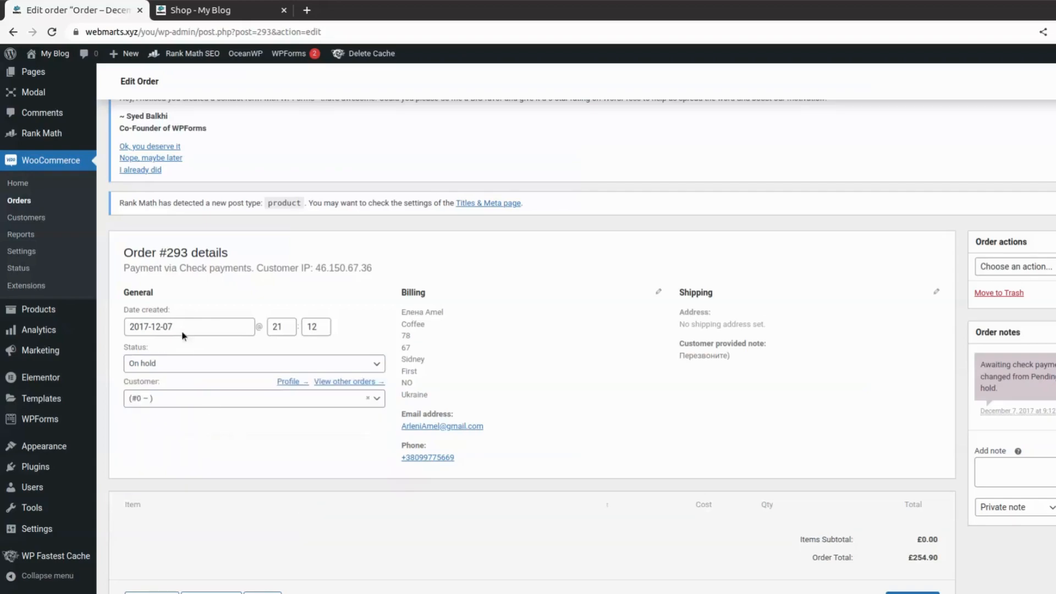
left_click(203, 328)
left_click(350, 340)
left_click(247, 404)
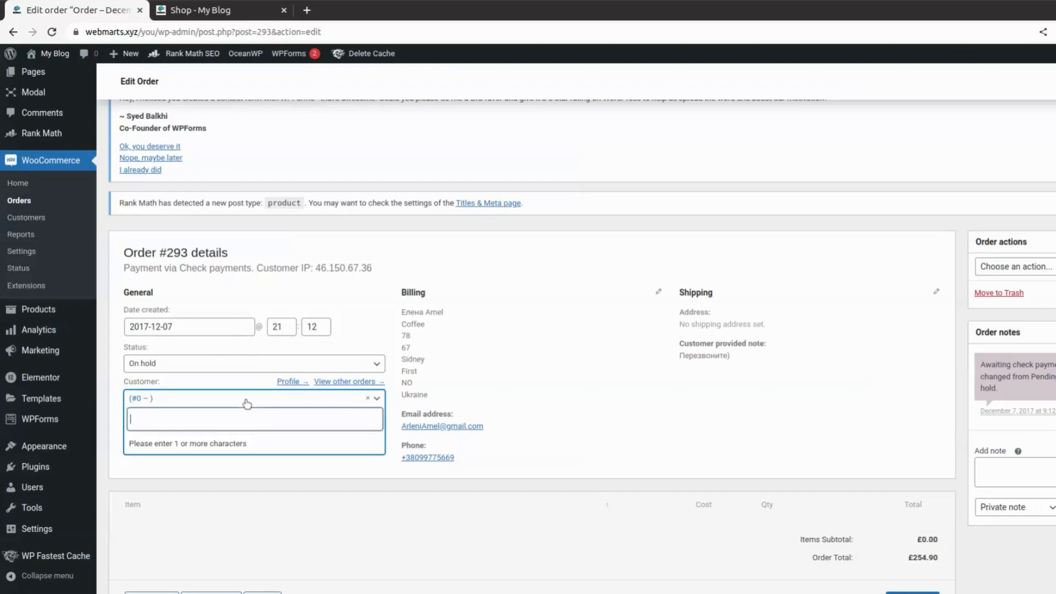
left_click(352, 521)
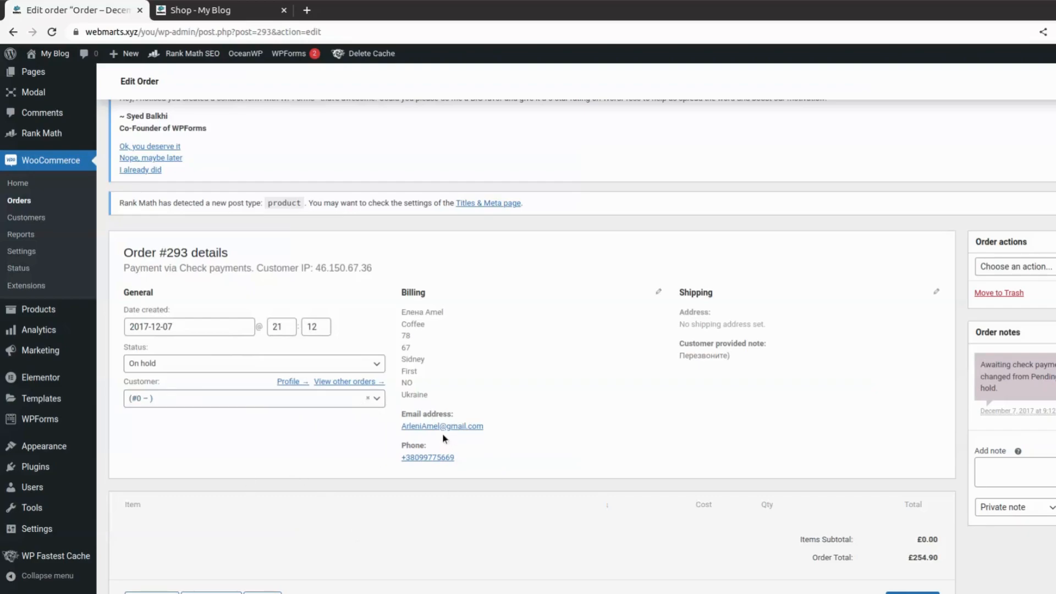
Look through the order's items and custom fields, and choose the email invoice option as its order action
scroll(462, 443, "down", 4)
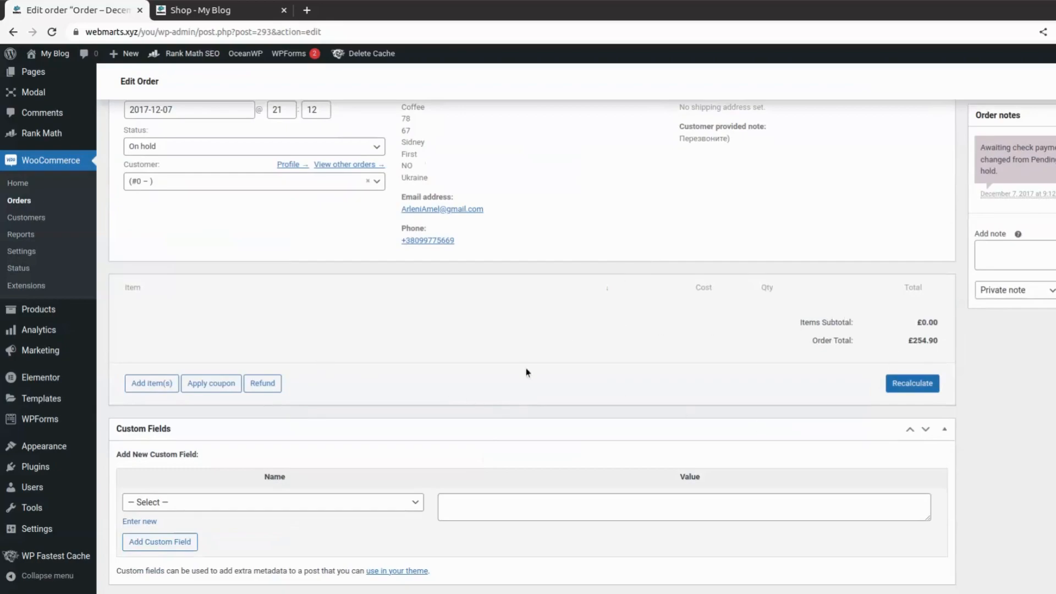
scroll(760, 355, "down", 2)
scroll(1011, 317, "up", 5)
scroll(1014, 317, "up", 1)
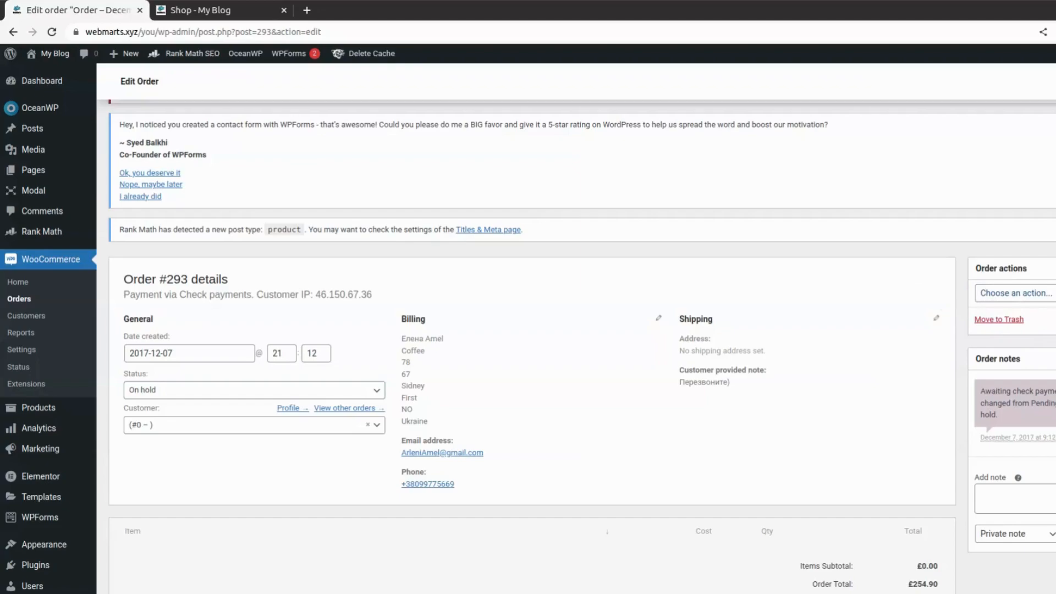
left_click(1054, 318)
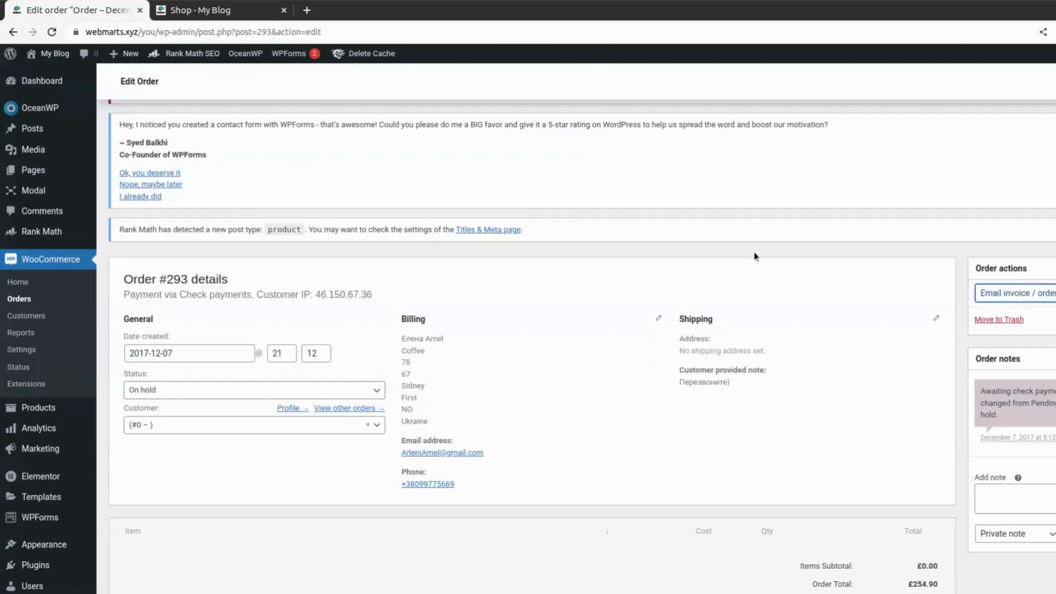
Open the WooCommerce customers page and look through its customer filter and the list of table columns
left_click(24, 318)
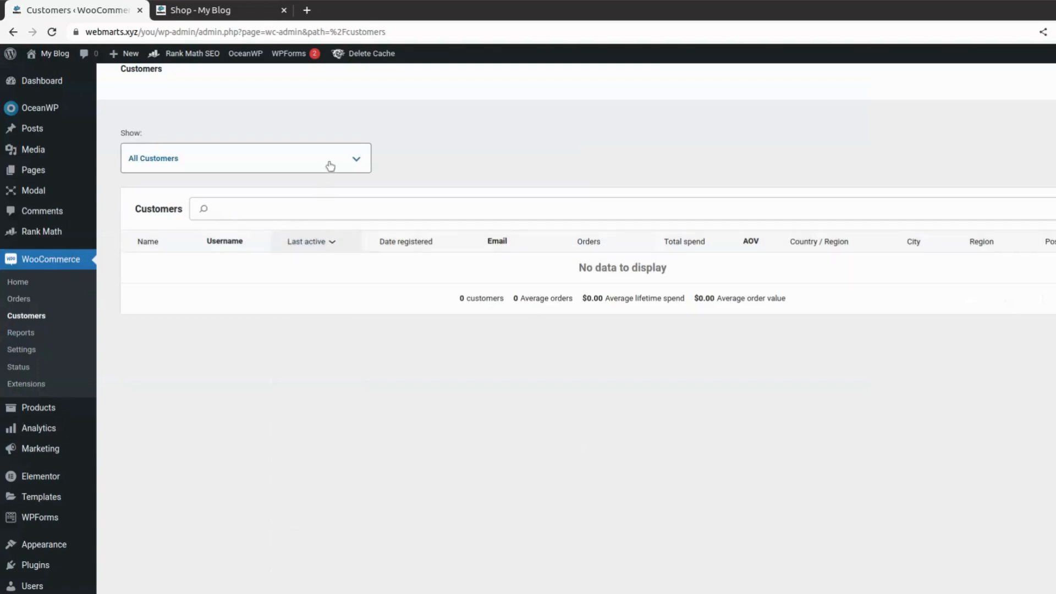
left_click(330, 166)
left_click(271, 199)
left_click(1055, 209)
scroll(551, 330, "down", 3)
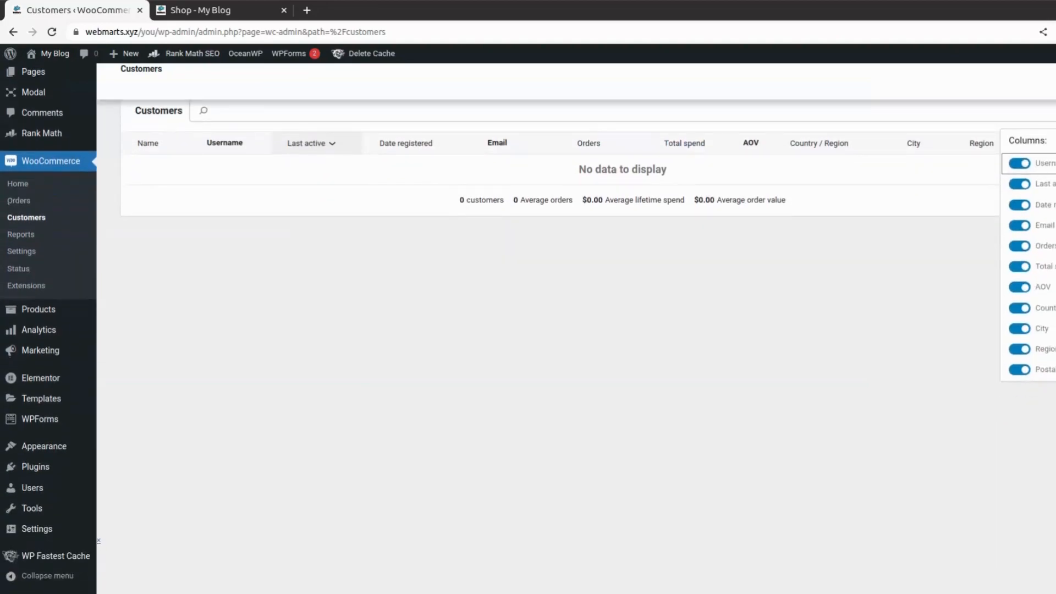
left_click(789, 392)
scroll(243, 278, "up", 3)
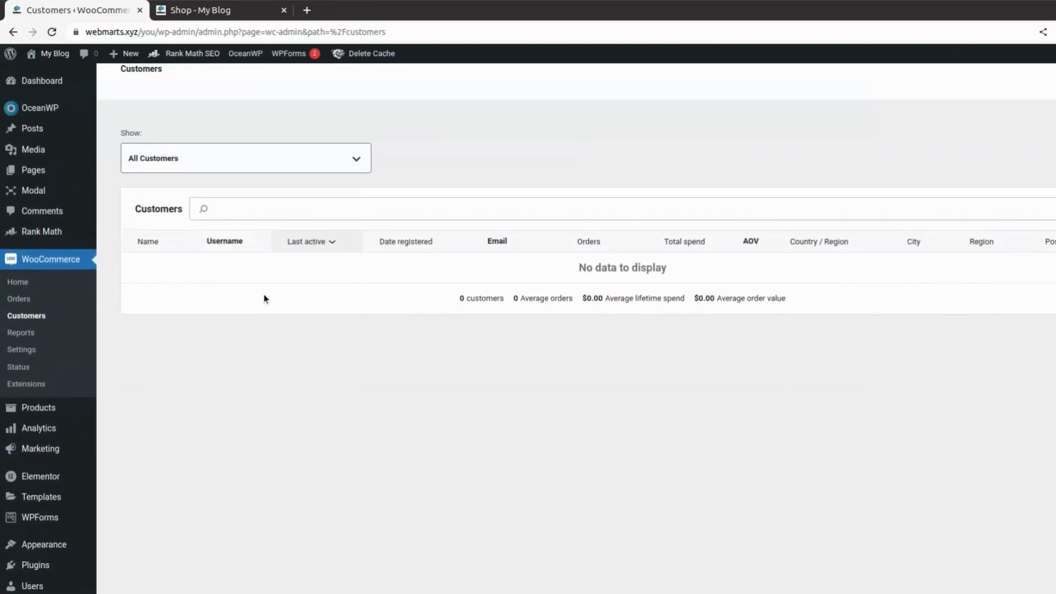
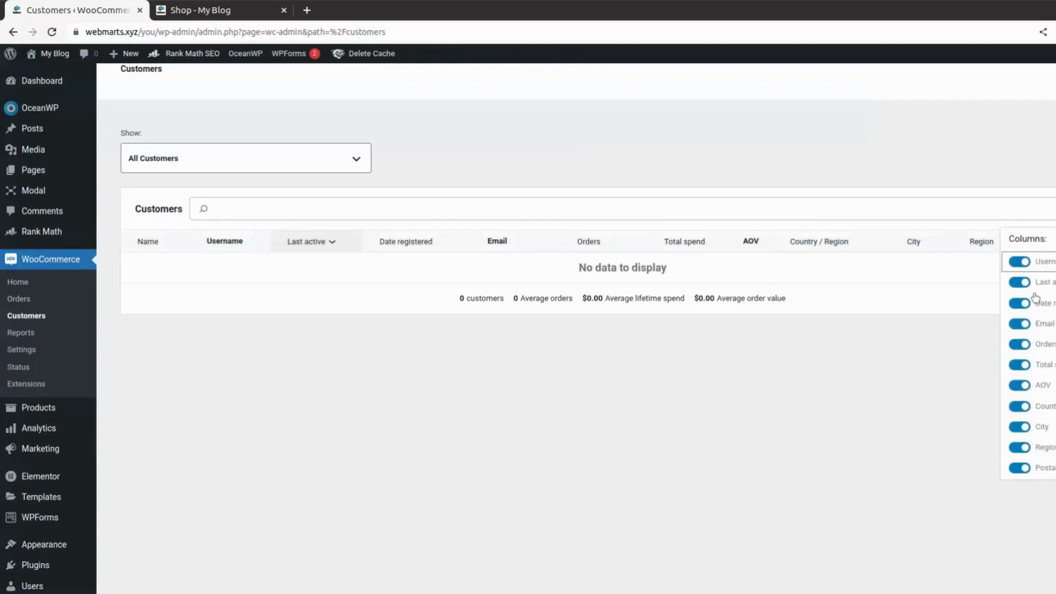
Hide the Username and Last active columns in the customers table
scroll(1032, 297, "down", 2)
scroll(1023, 281, "up", 2)
left_click(1018, 262)
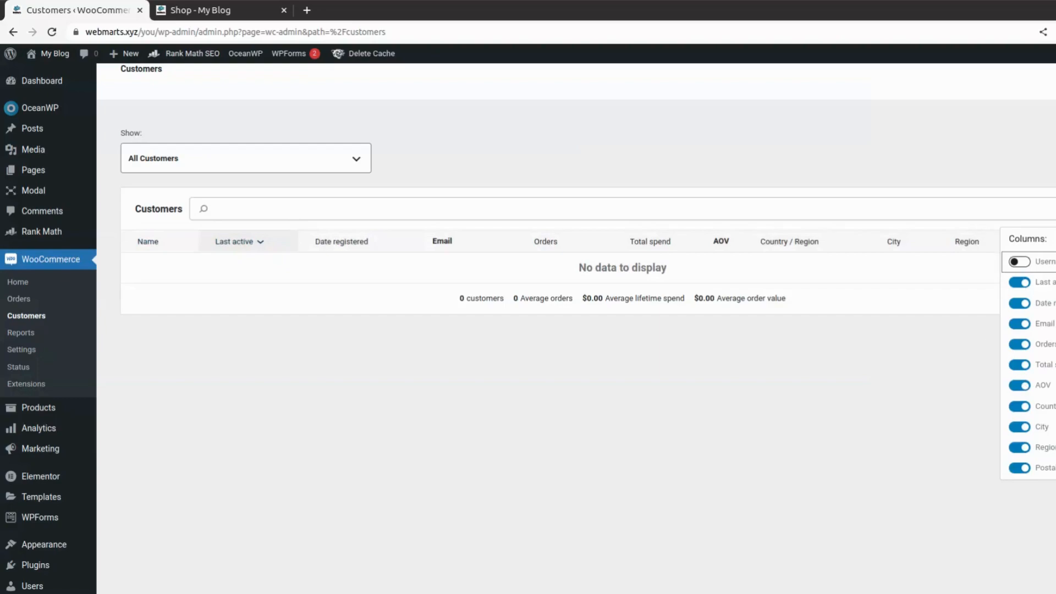
scroll(1018, 275, "down", 2)
scroll(1046, 295, "up", 2)
left_click(1020, 282)
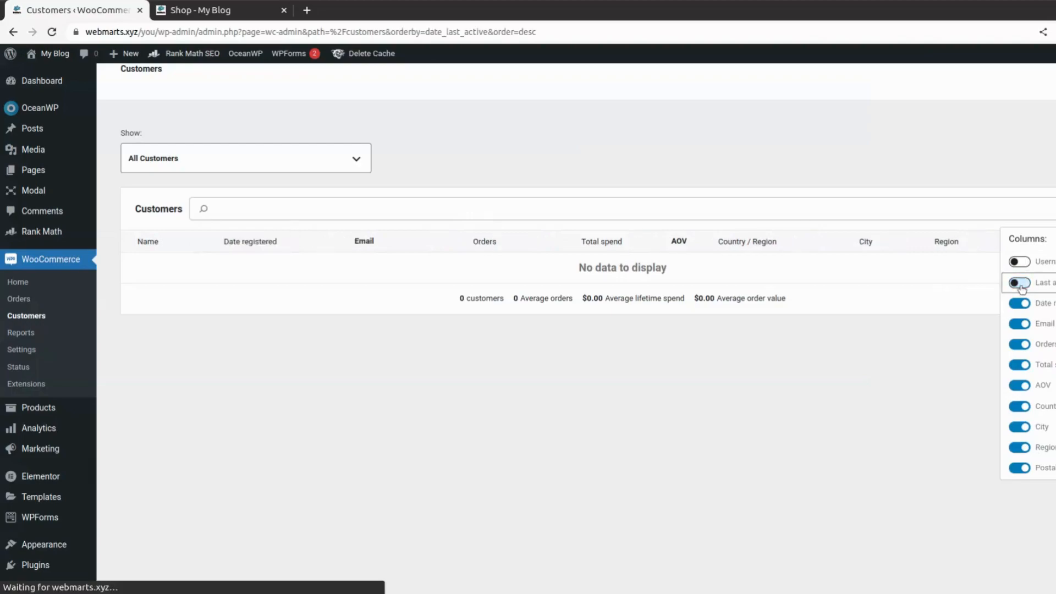
left_click(929, 355)
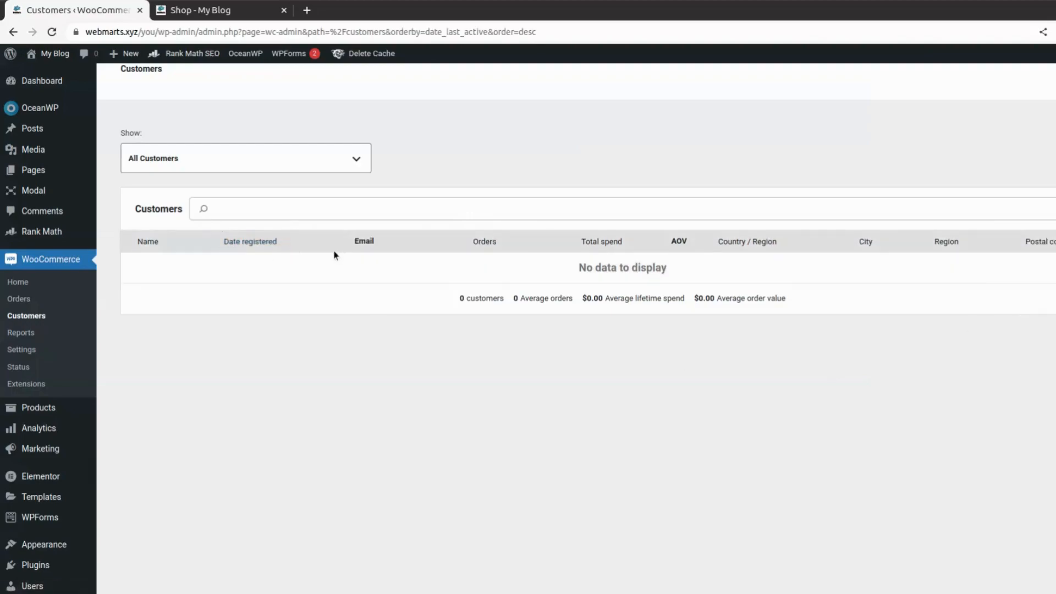
Open the WooCommerce reports and look over the sales by date figures for the last 7 days
left_click(17, 334)
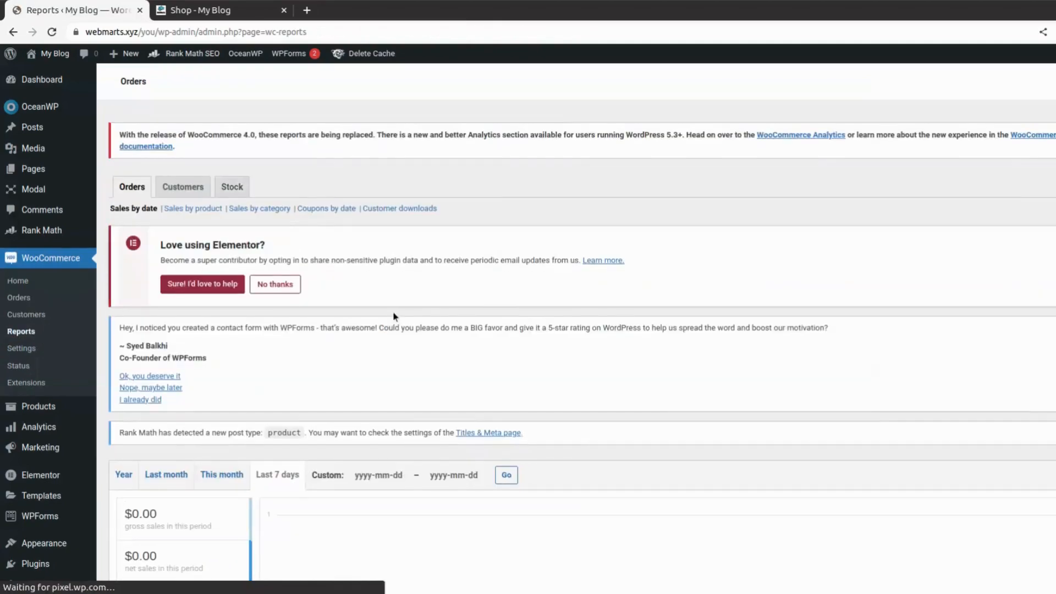
scroll(400, 299, "down", 5)
scroll(321, 259, "down", 1)
scroll(321, 259, "up", 3)
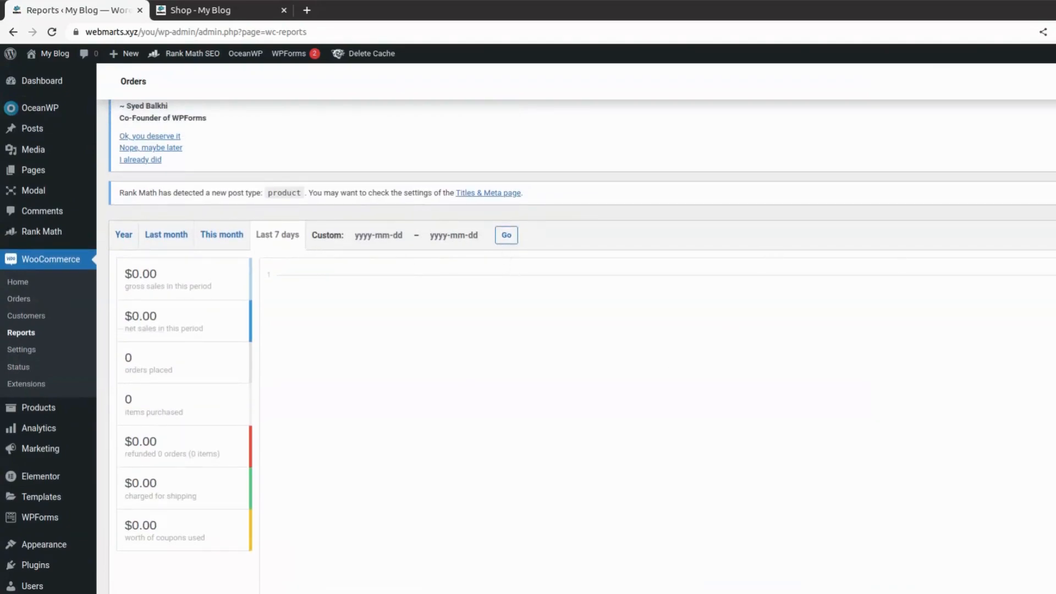
scroll(66, 346, "down", 2)
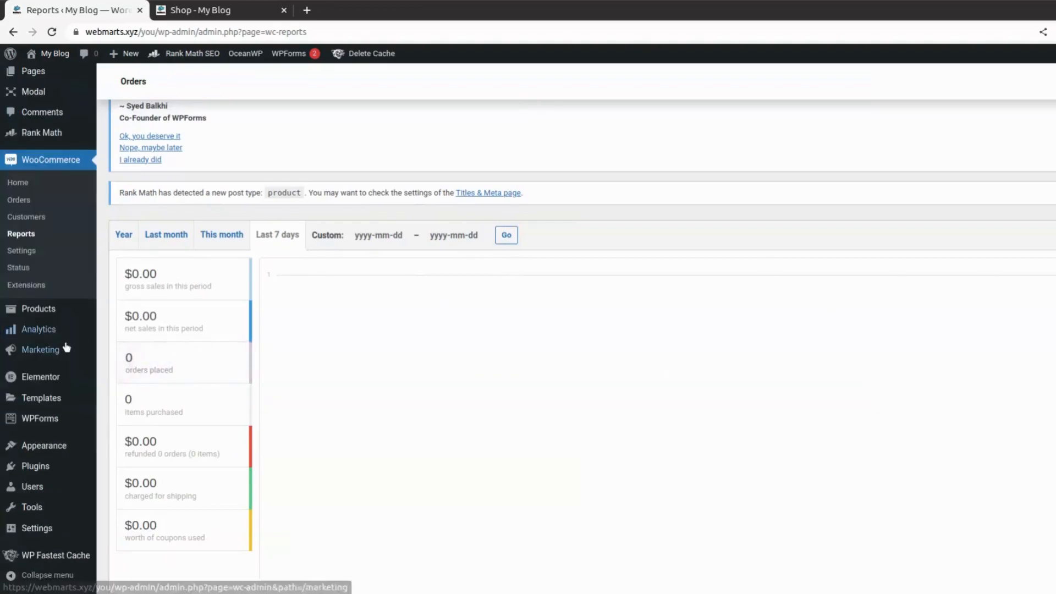
Open the WooCommerce system status page and review its WordPress environment and database details
left_click(24, 268)
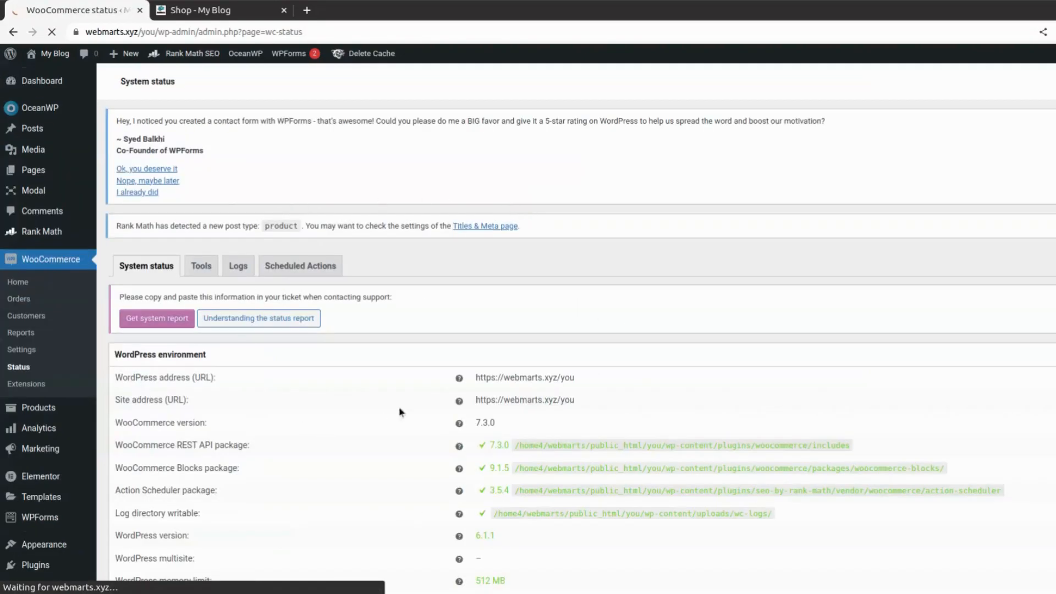
scroll(507, 308, "down", 2)
scroll(625, 450, "down", 20)
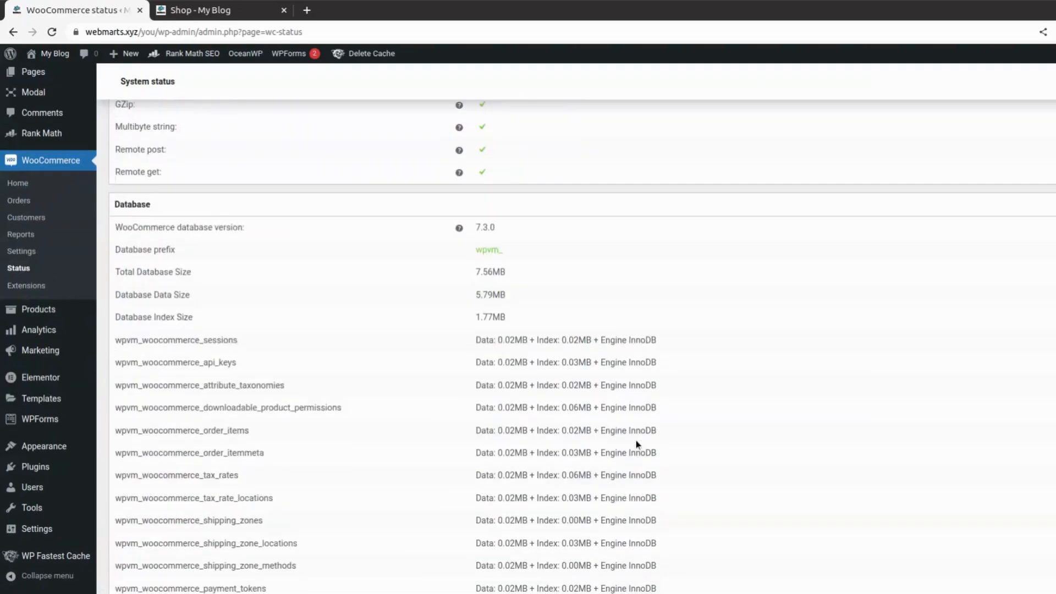
scroll(650, 447, "up", 20)
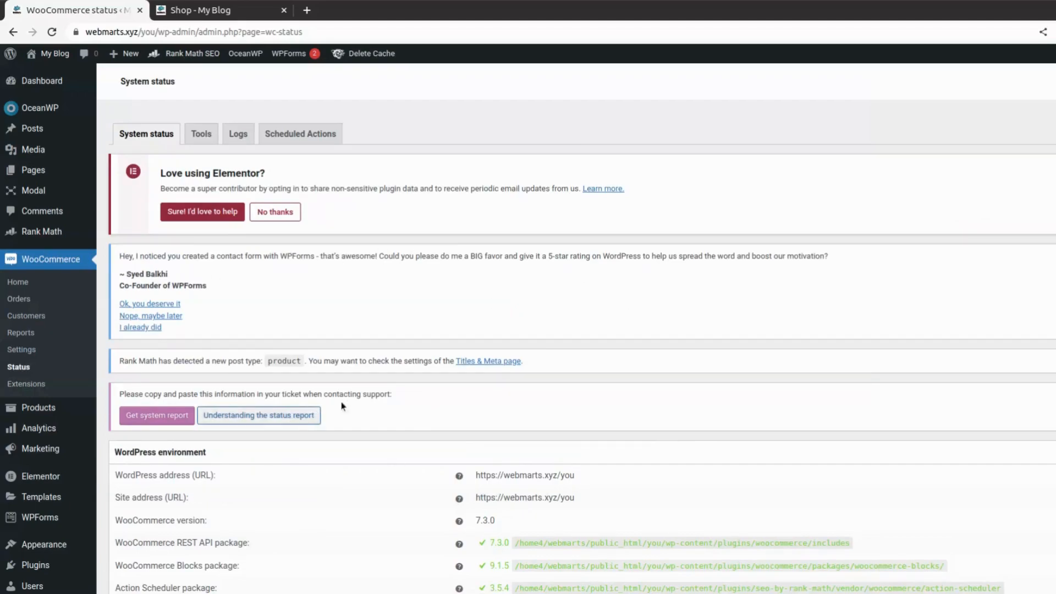
Look through the maintenance tools offered in the WooCommerce status section
left_click(213, 133)
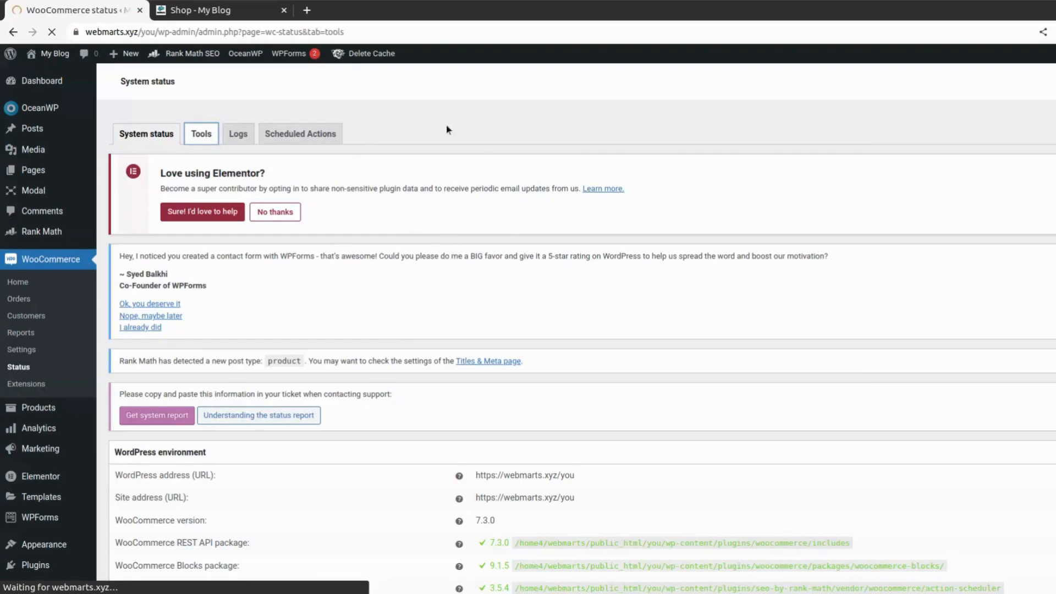
scroll(919, 344, "down", 3)
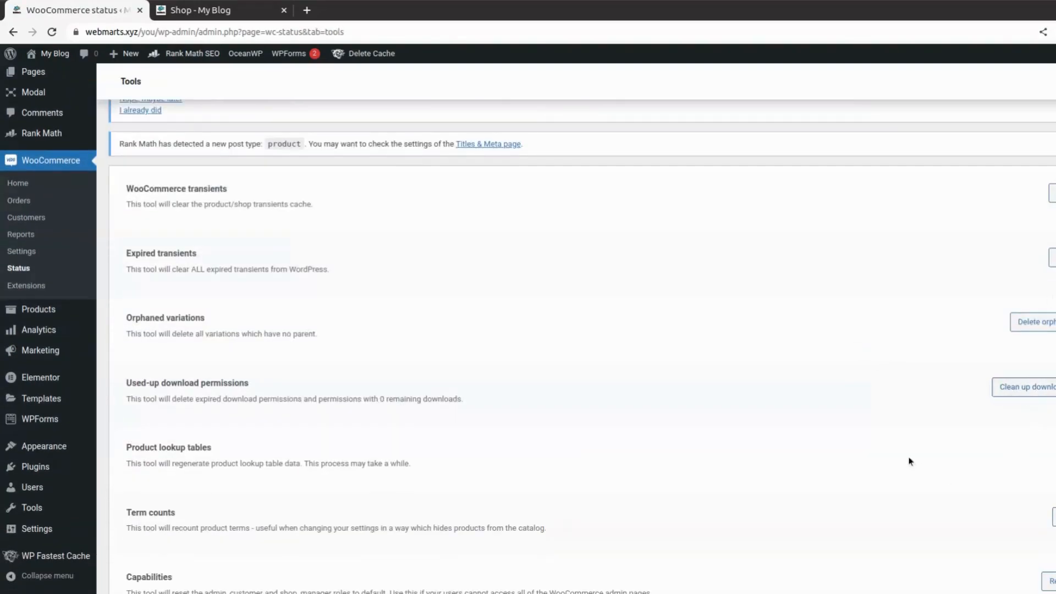
scroll(910, 459, "down", 5)
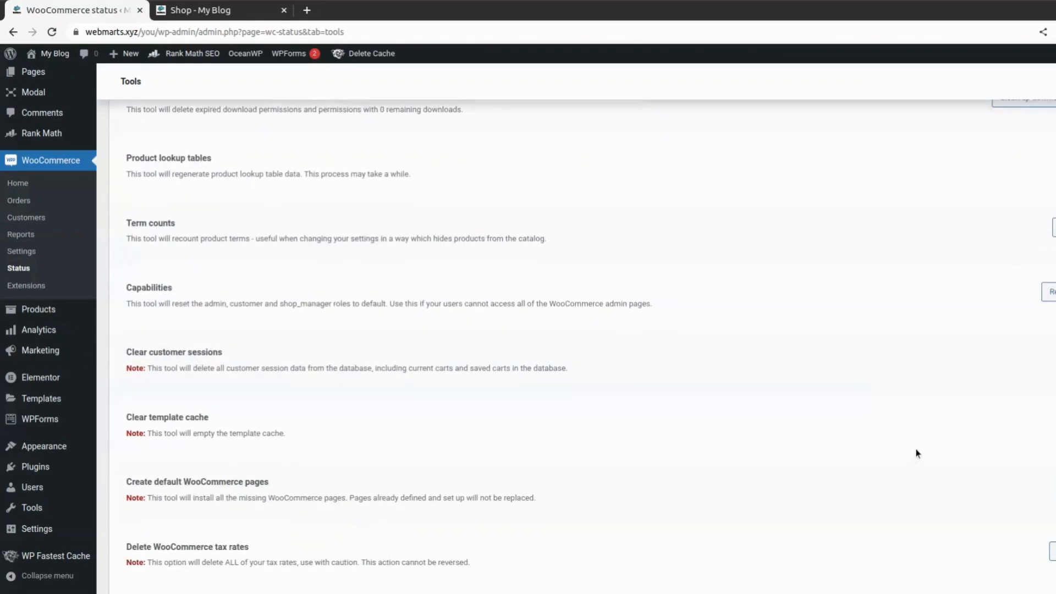
scroll(922, 418, "down", 6)
scroll(927, 382, "up", 15)
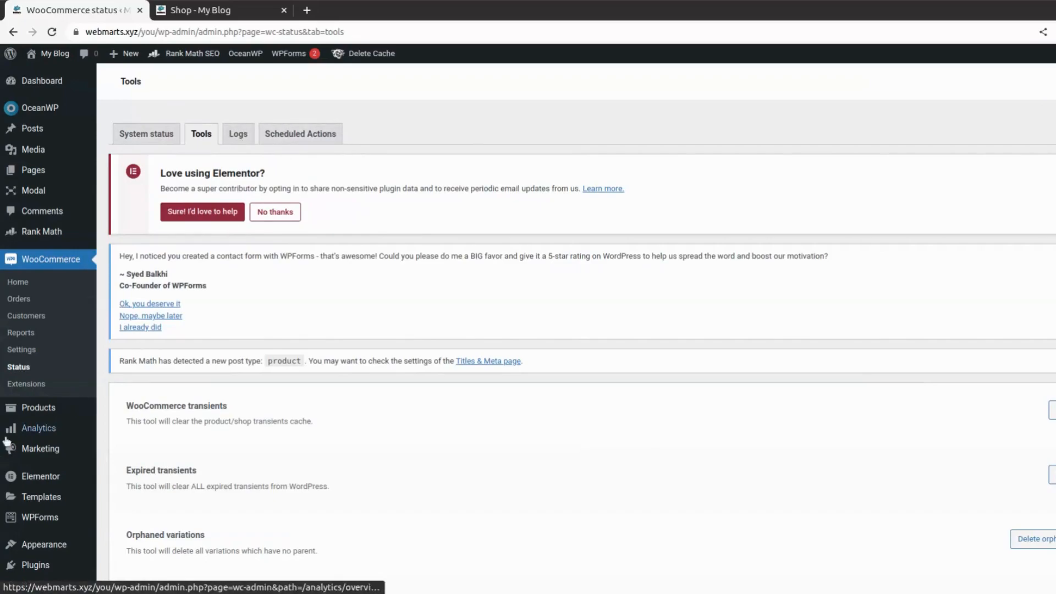
Open the WooCommerce extensions page and browse its categories and featured extensions
left_click(28, 386)
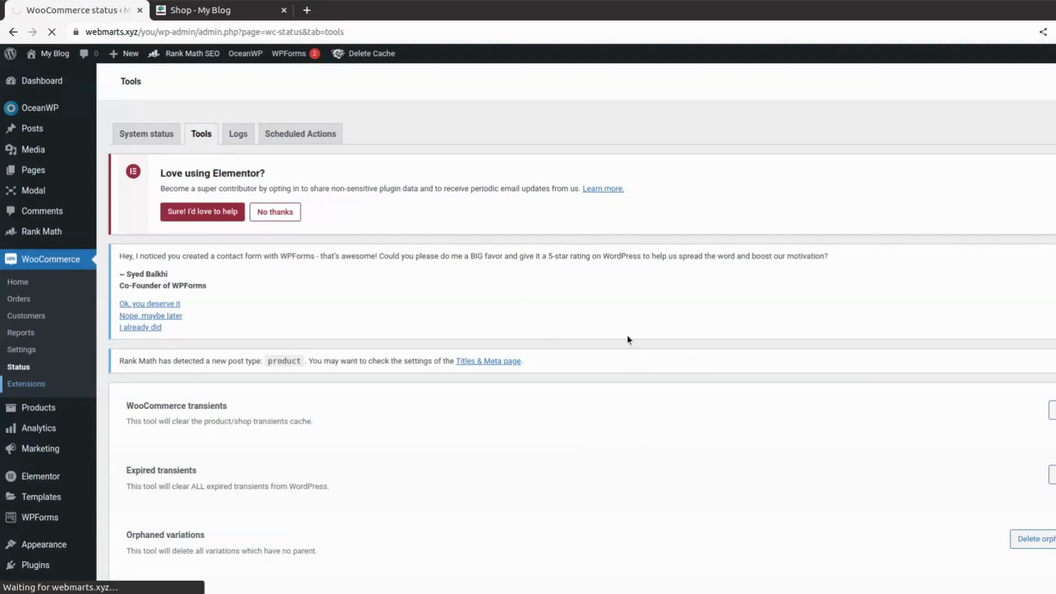
scroll(566, 406, "down", 7)
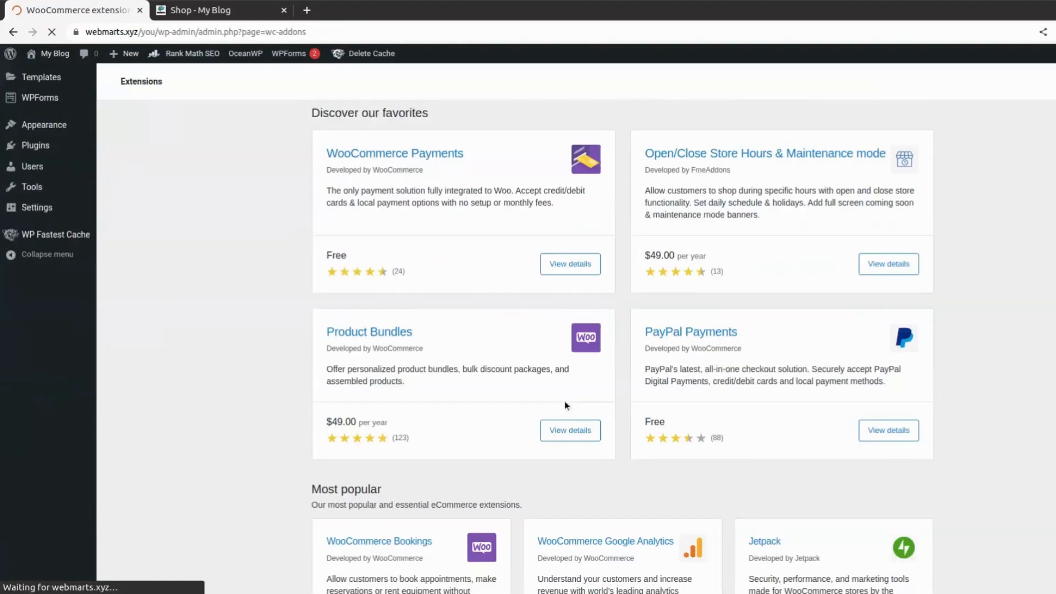
scroll(617, 234, "down", 1)
scroll(616, 234, "down", 2)
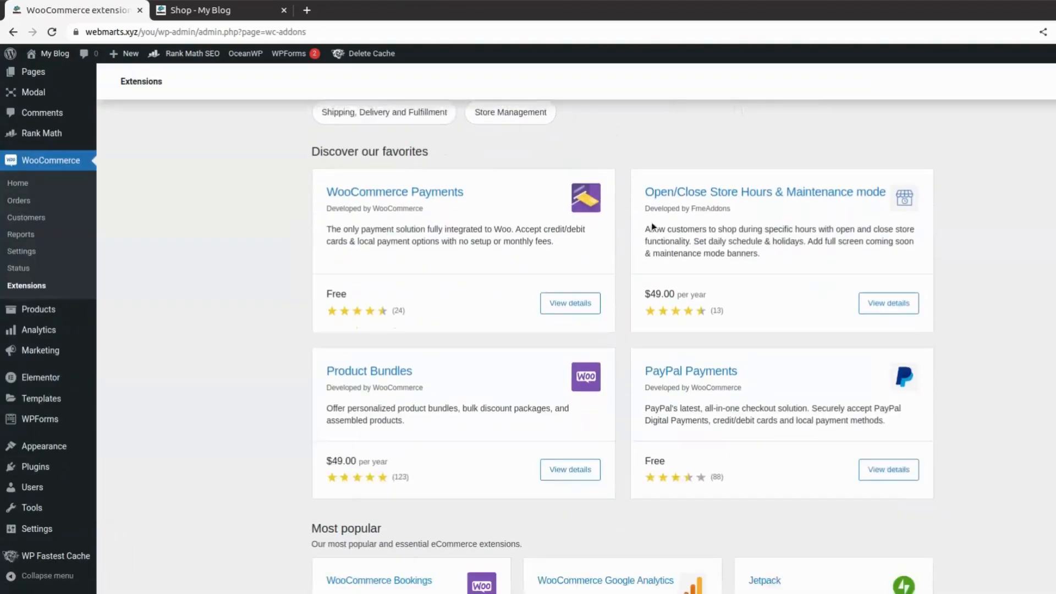
scroll(788, 281, "up", 5)
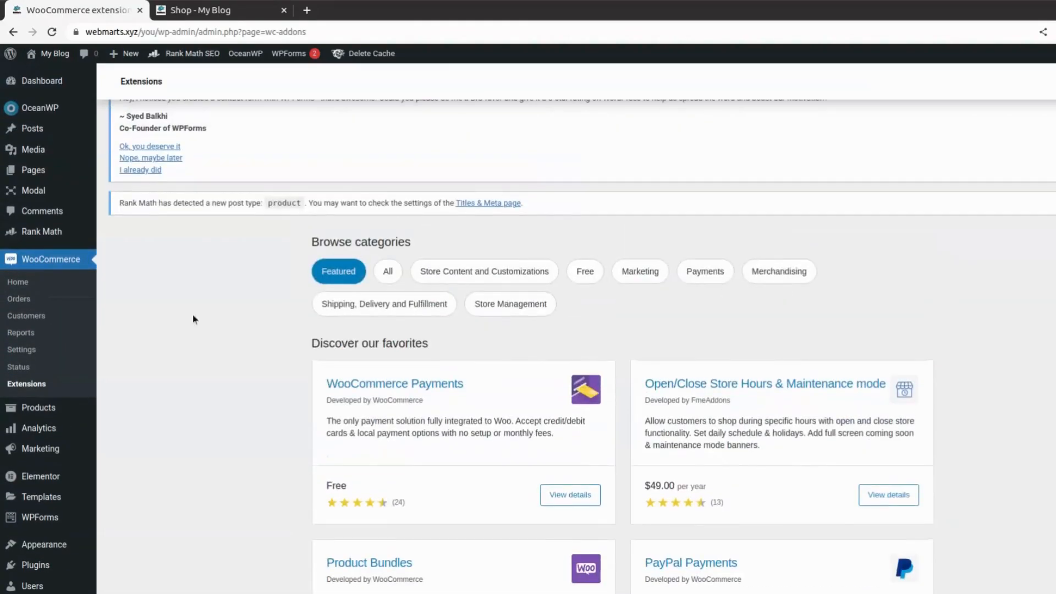
scroll(632, 212, "up", 3)
scroll(54, 279, "down", 2)
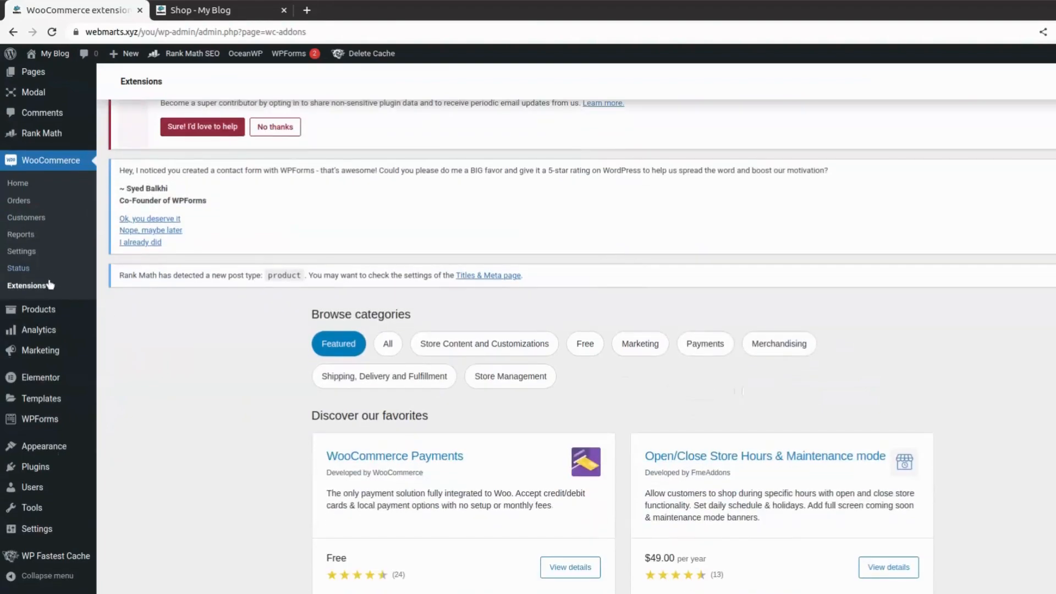
Go to the products list and open the Ultra Skinny Fit Suit product for editing
left_click(125, 310)
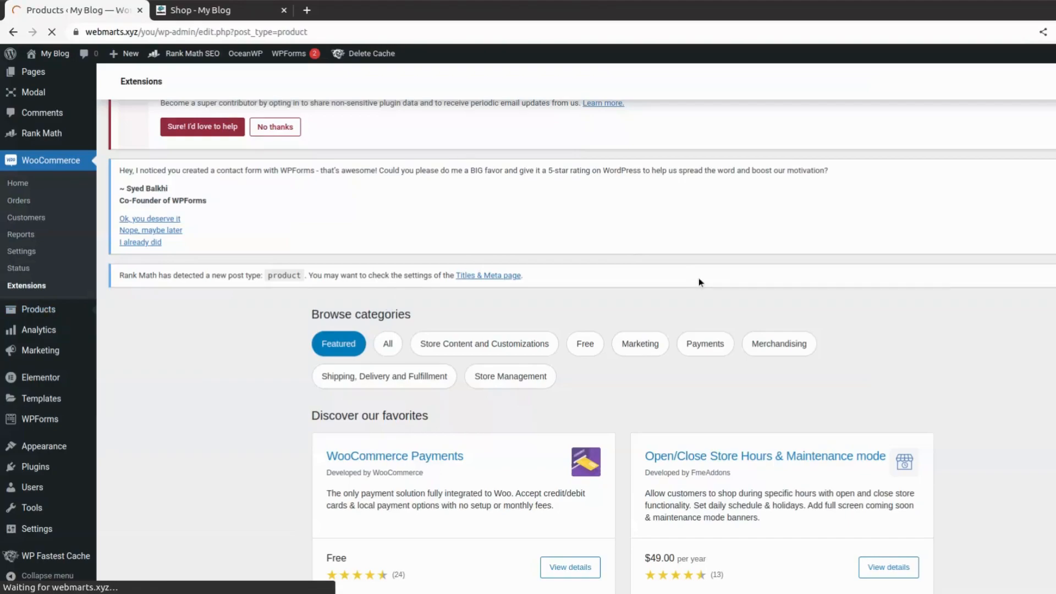
scroll(698, 278, "down", 3)
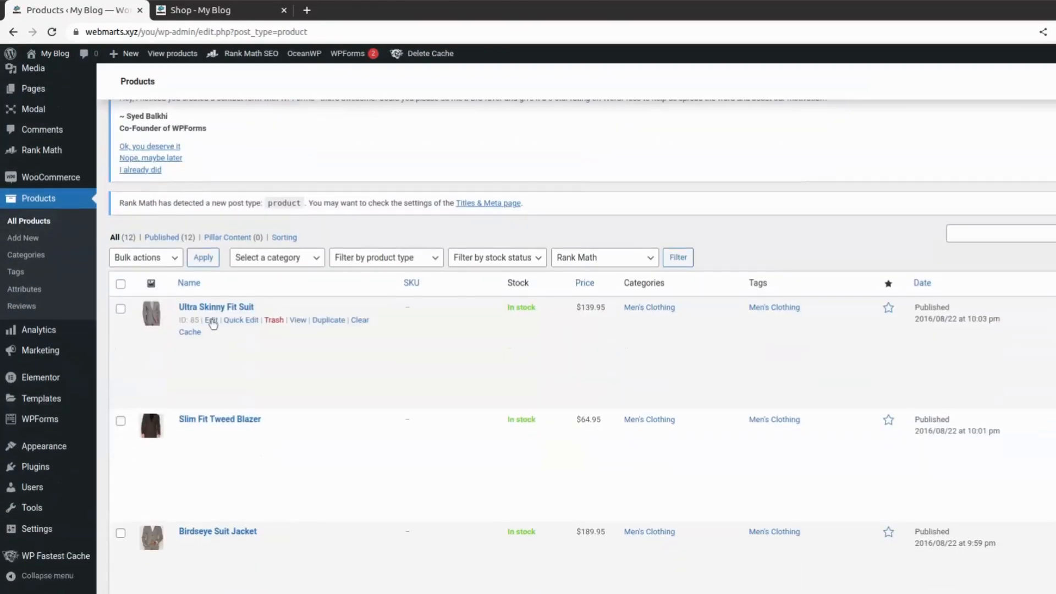
left_click(212, 321)
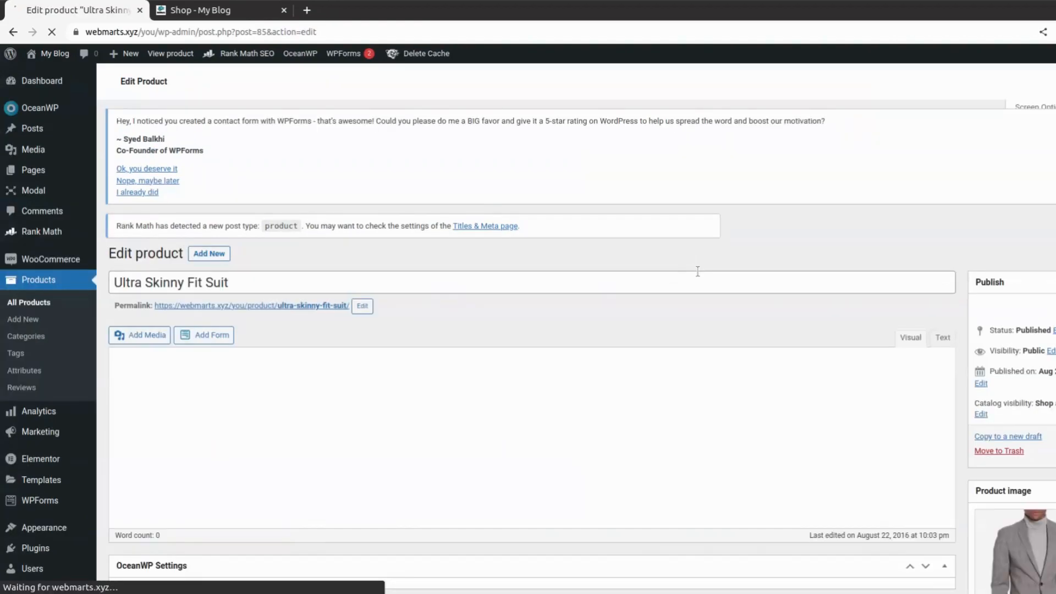
Examine the product's title, description, OceanWP settings and product data section without changing them
scroll(772, 252, "down", 5)
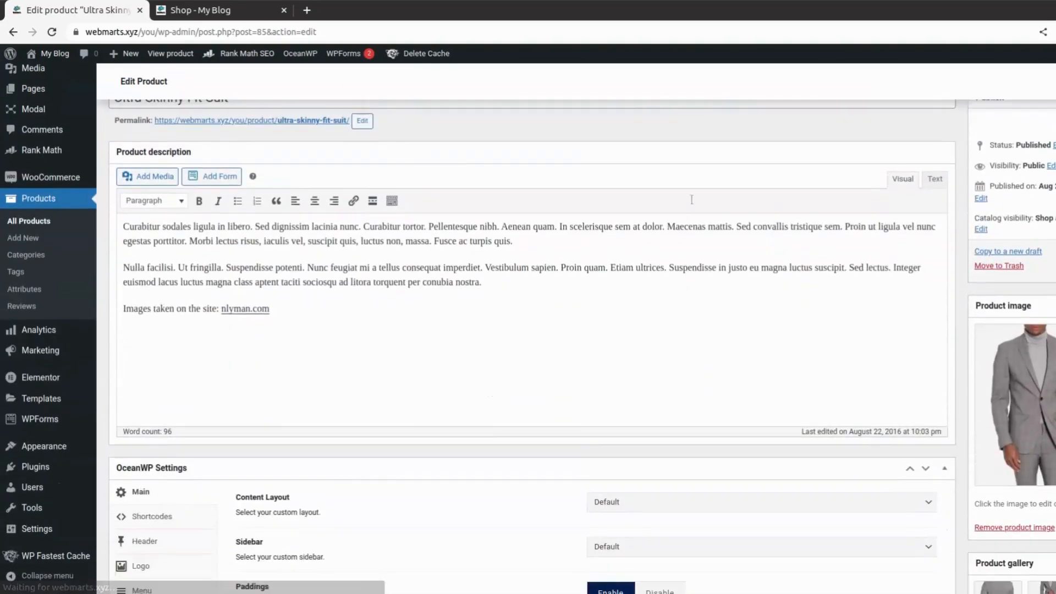
scroll(391, 157, "up", 3)
scroll(396, 161, "up", 1)
scroll(622, 245, "down", 3)
left_click(588, 164)
scroll(518, 413, "down", 2)
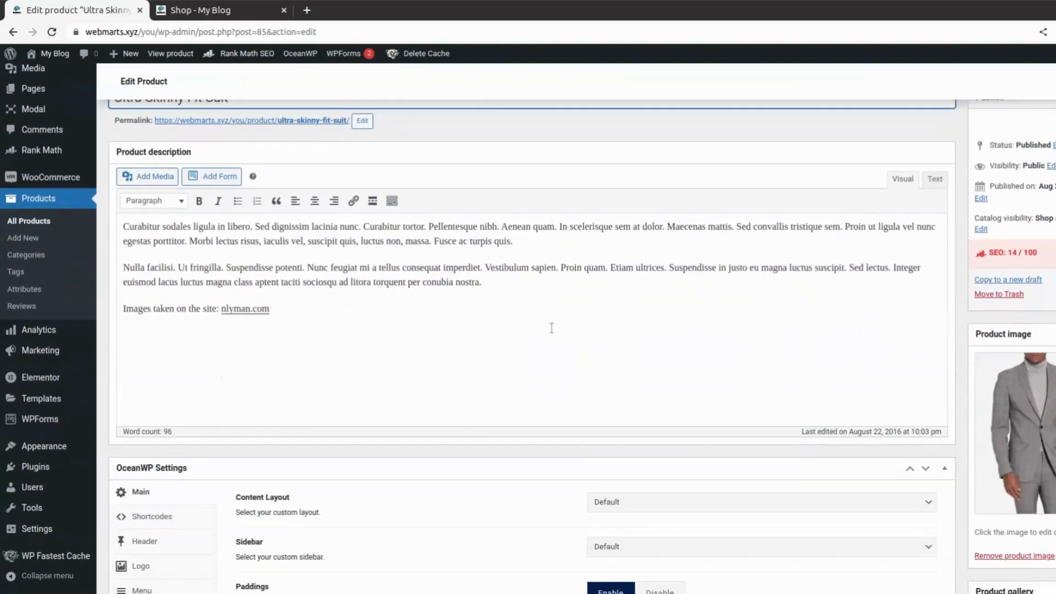
left_click(553, 326)
left_click(551, 281)
scroll(553, 280, "down", 8)
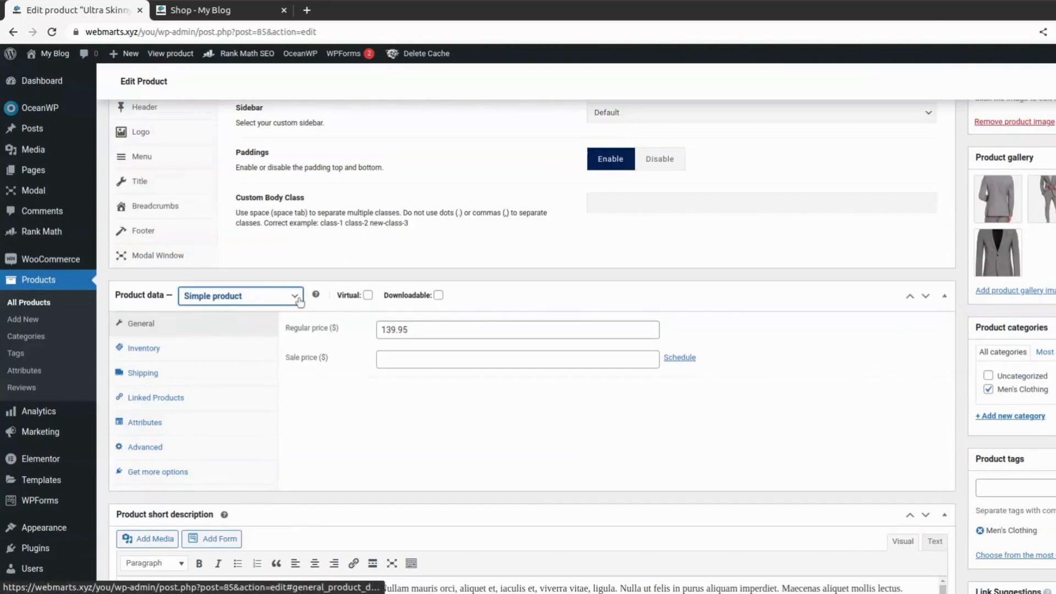
left_click(385, 287)
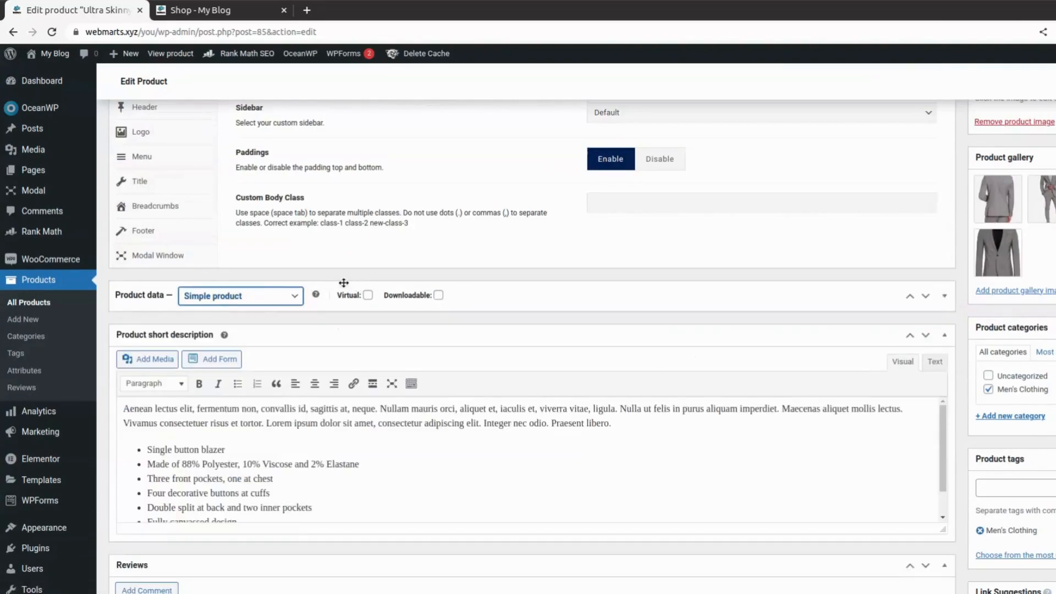
left_click(943, 300)
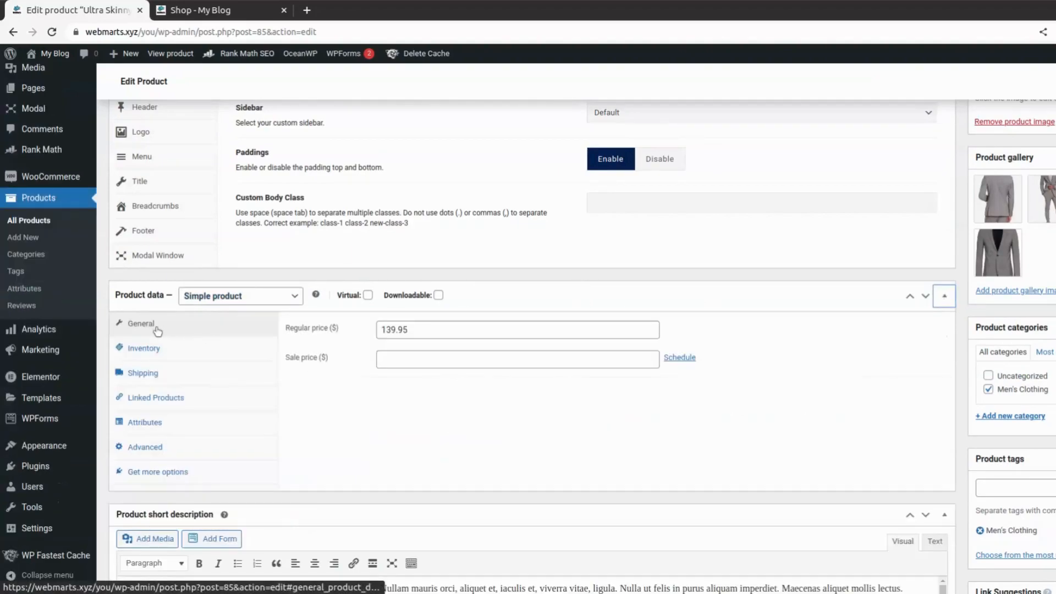
Enter a sale price of 10 in the product's general data
left_click(408, 330)
left_click(430, 355)
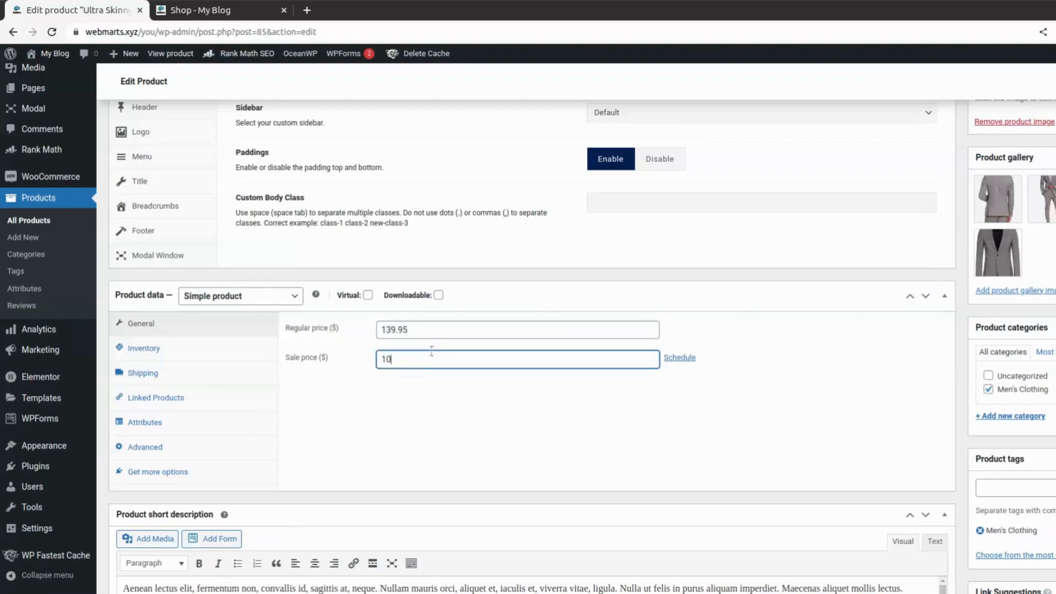
left_click(457, 379)
In the product's inventory data, look over the SKU and stock status fields and enable stock level management
left_click(143, 349)
left_click(414, 328)
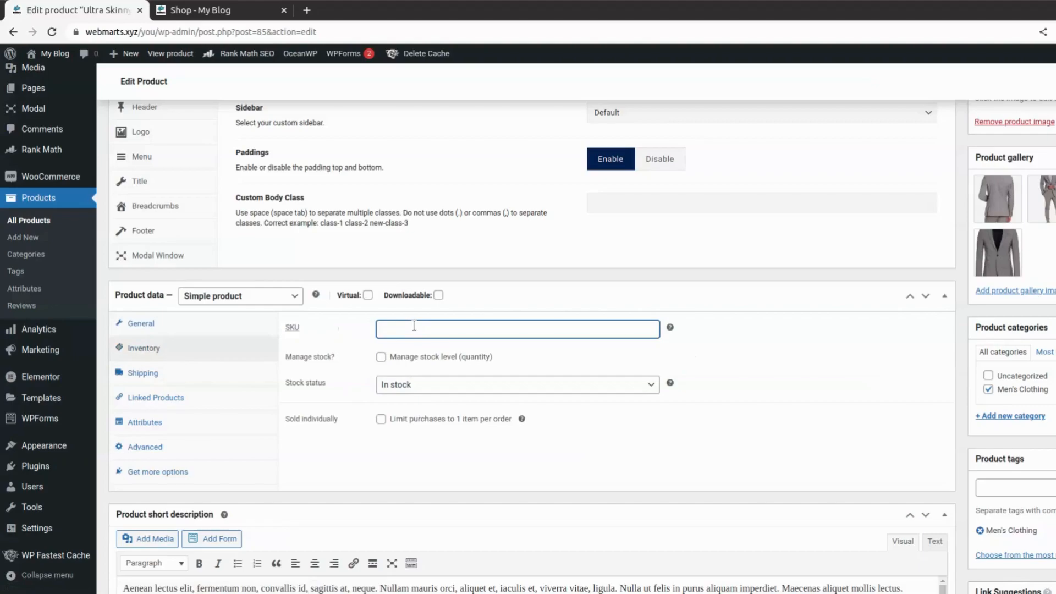
left_click(633, 385)
left_click(705, 388)
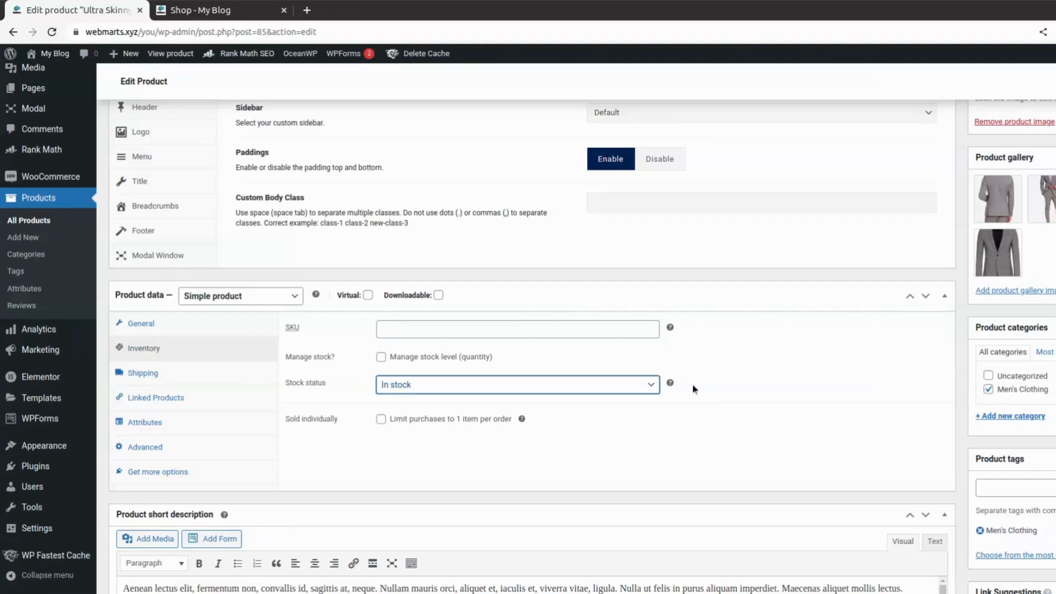
left_click(381, 419)
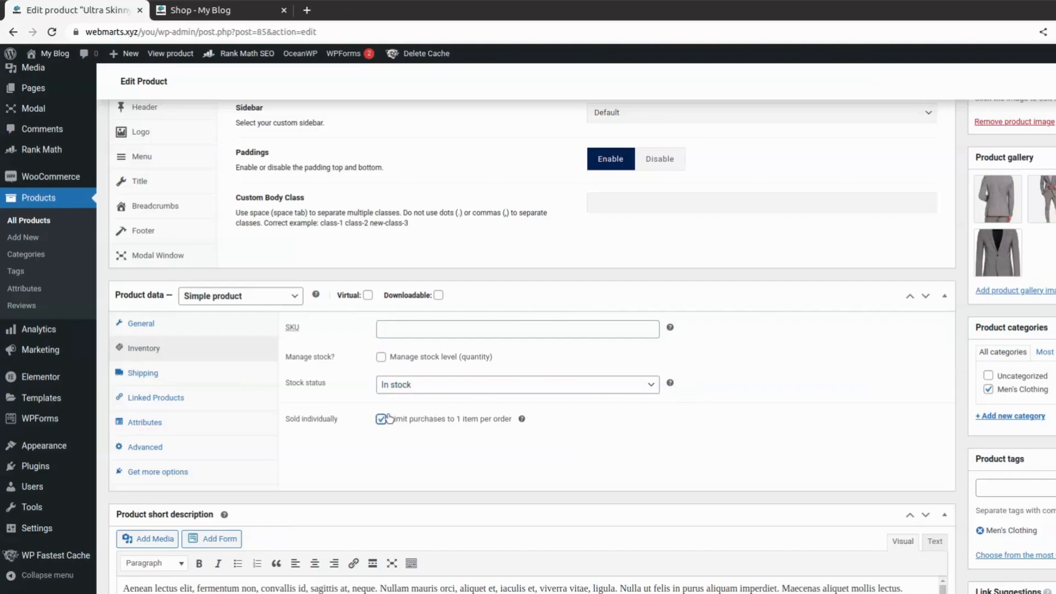
left_click(381, 357)
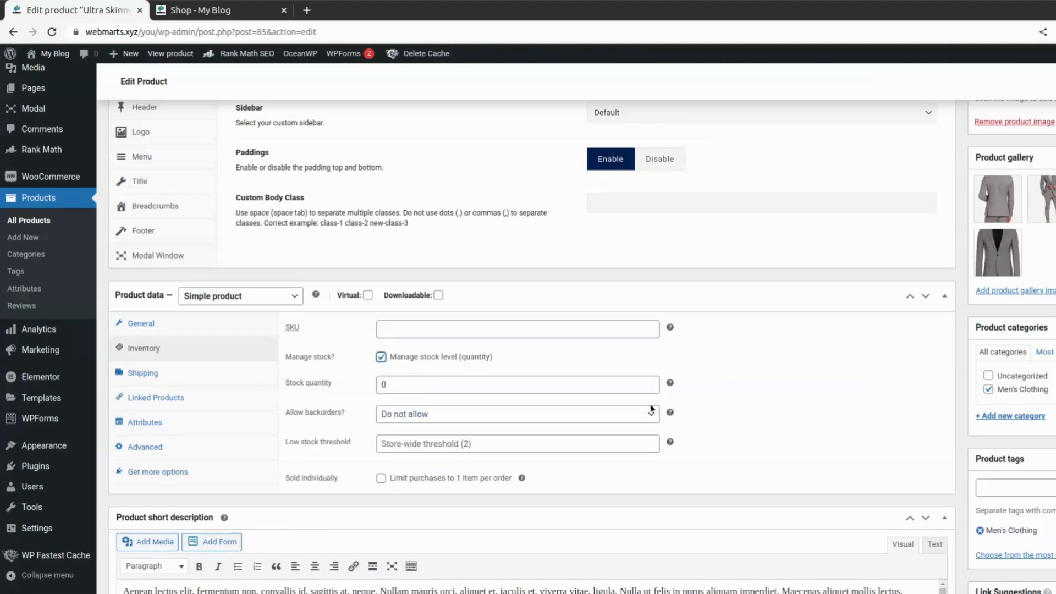
Set the product's stock quantity to 1 and its backorder option to "Allow, but notify customer"
left_click(378, 384)
left_click(495, 441)
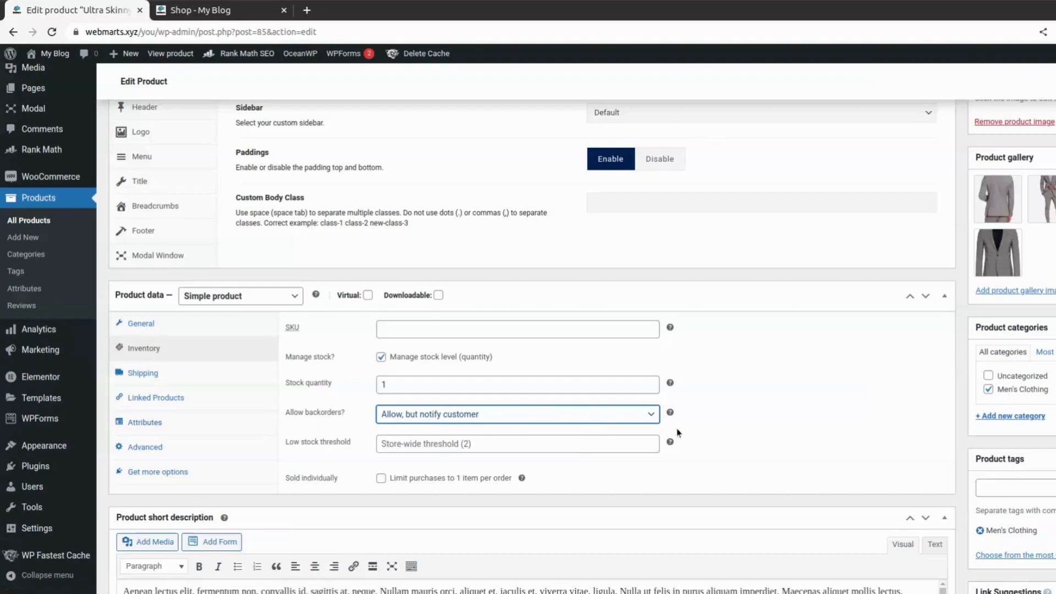
left_click(714, 424)
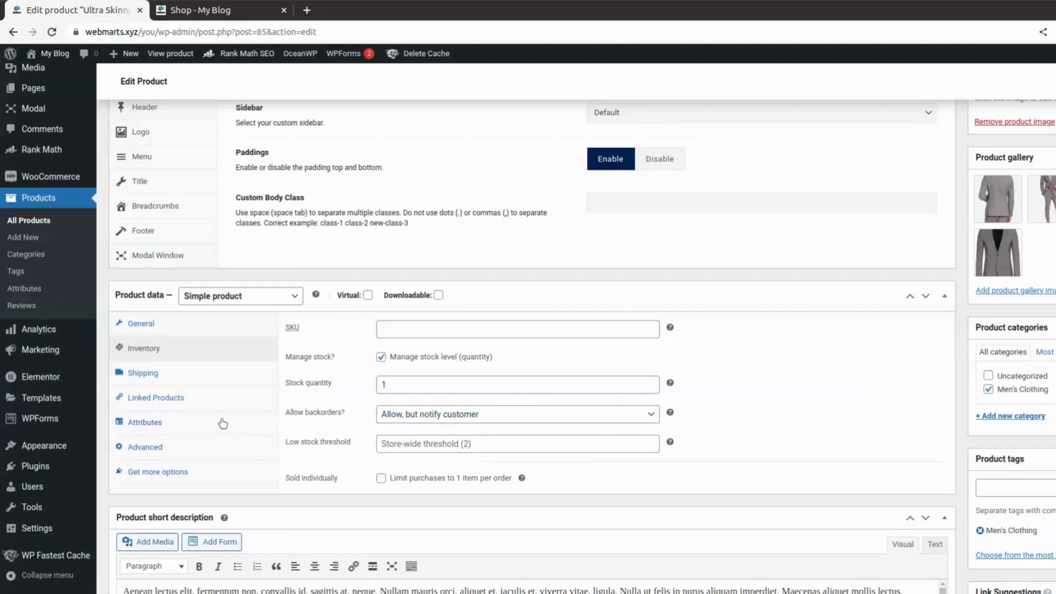
Examine the product's shipping data, including the weight, dimensions and shipping class options, without changing them
left_click(208, 371)
left_click(430, 329)
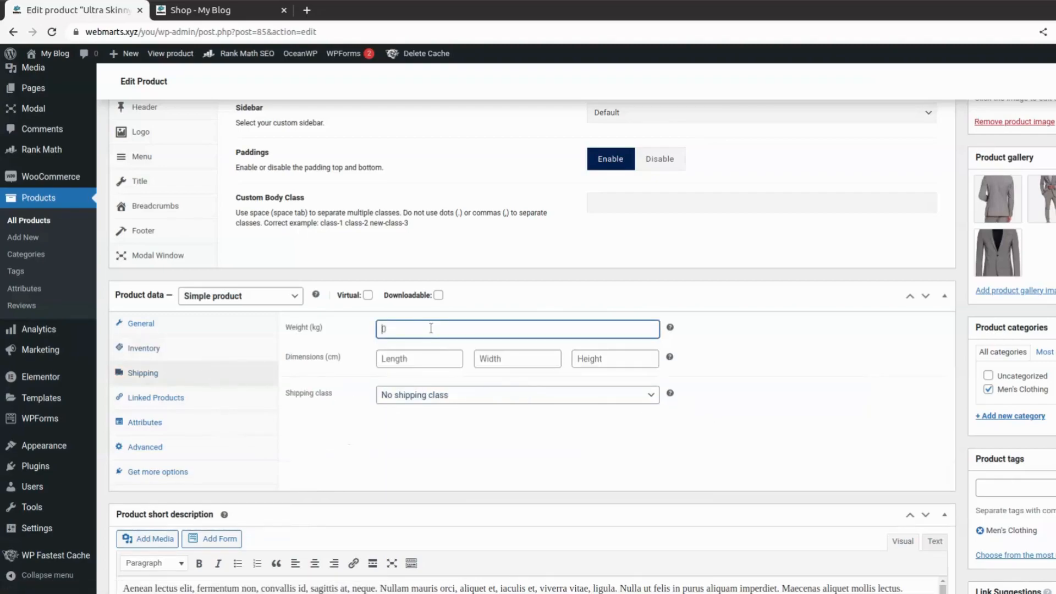
left_click(830, 385)
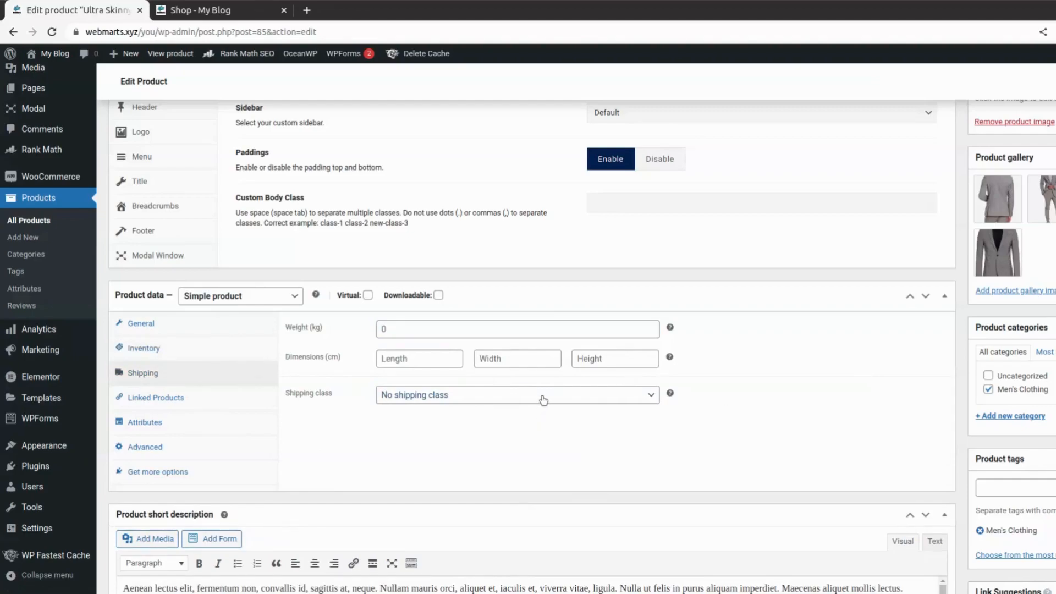
left_click(520, 401)
left_click(569, 398)
left_click(607, 408)
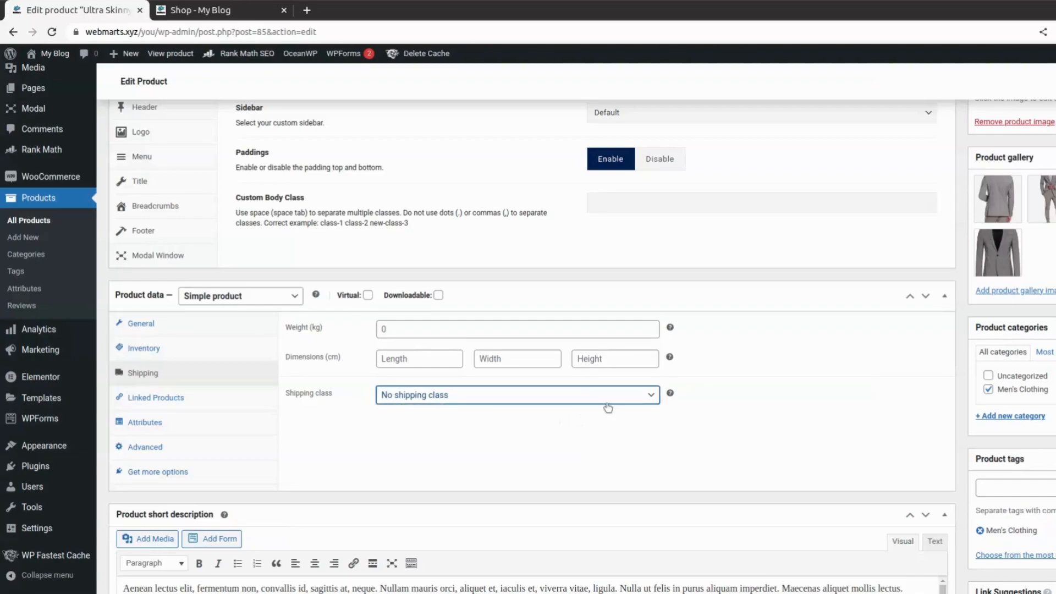
left_click(607, 400)
left_click(607, 402)
left_click(602, 404)
left_click(603, 405)
left_click(620, 411)
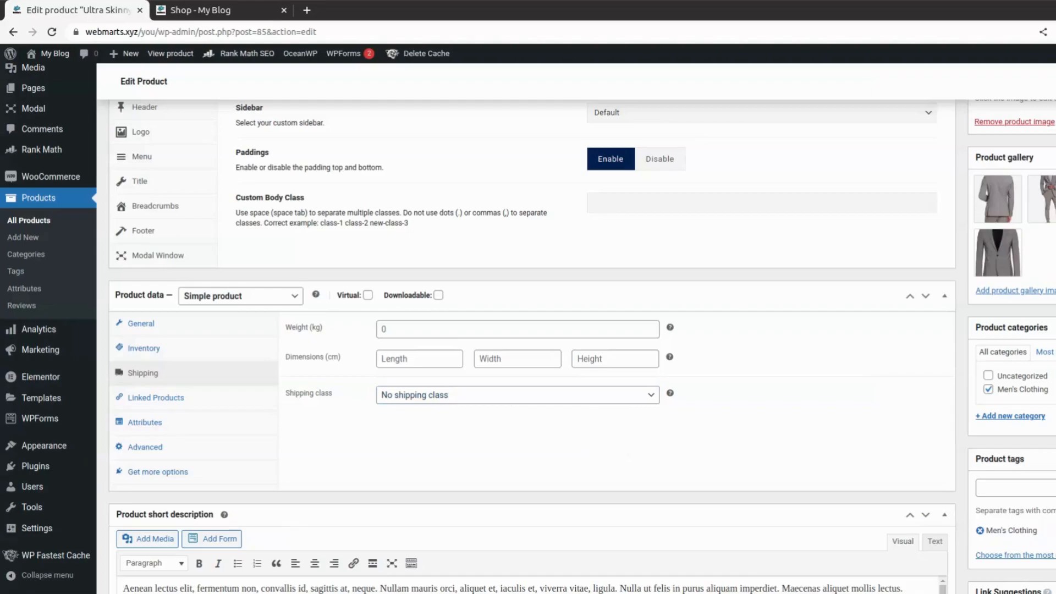
Look over the product's upsells and cross-sells, and add a blank custom product attribute
left_click(229, 404)
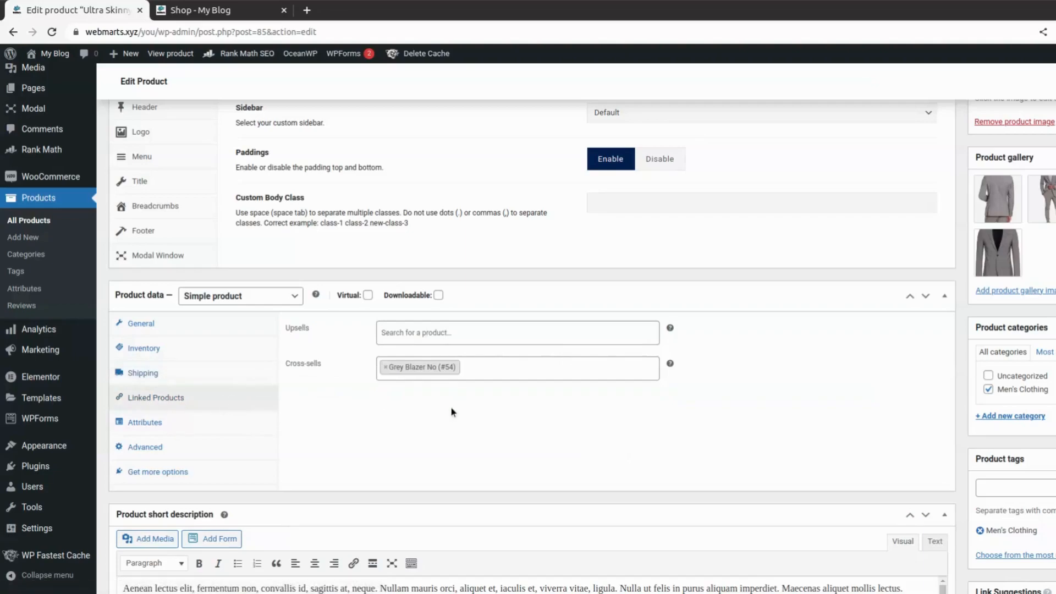
left_click(466, 337)
left_click(577, 408)
left_click(228, 422)
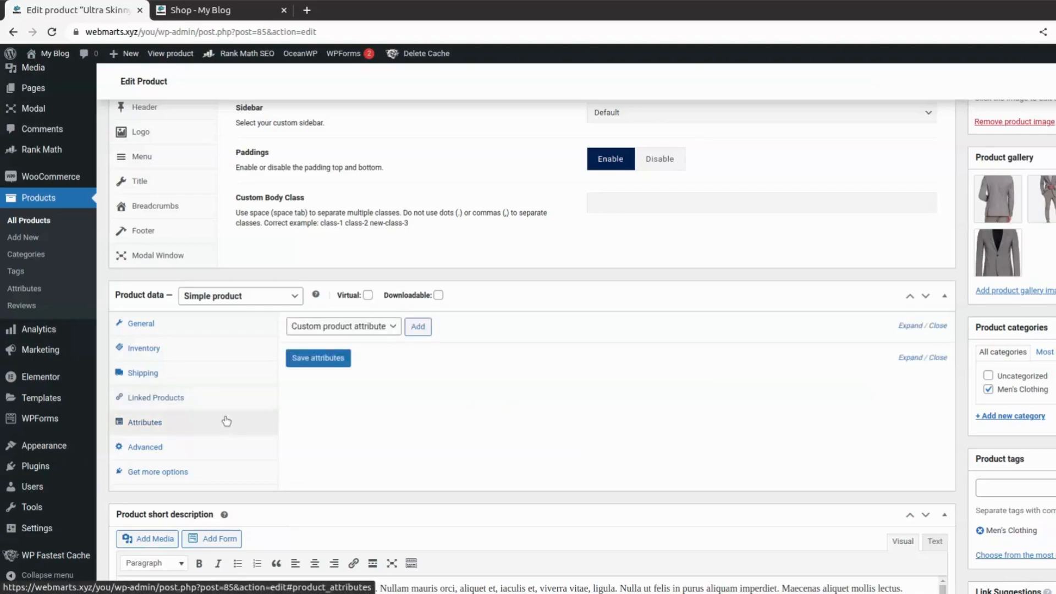
left_click(417, 325)
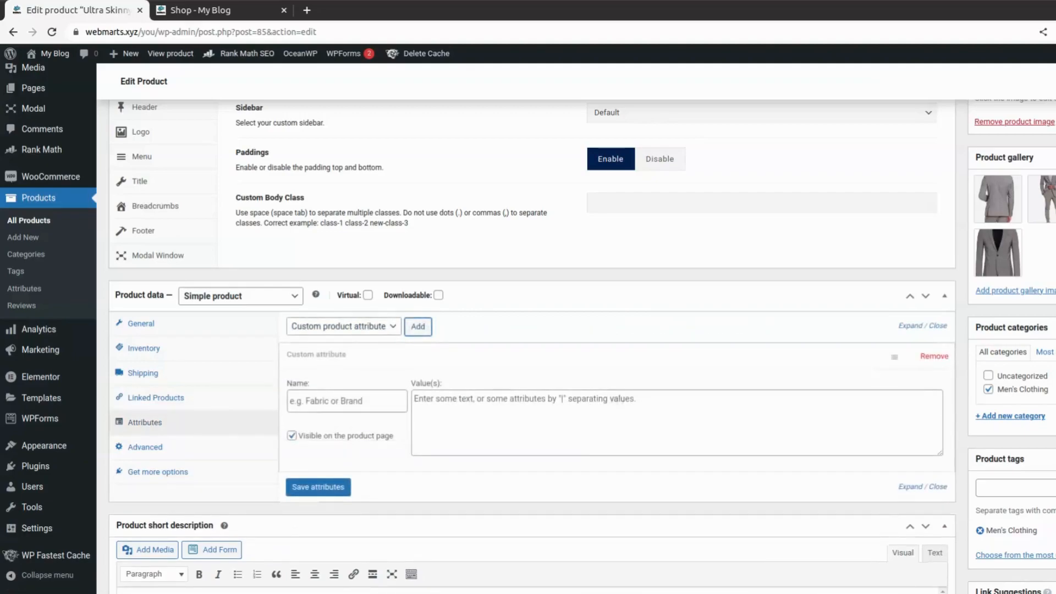
Review the product's advanced data, including the purchase note, menu order and review setting
left_click(223, 446)
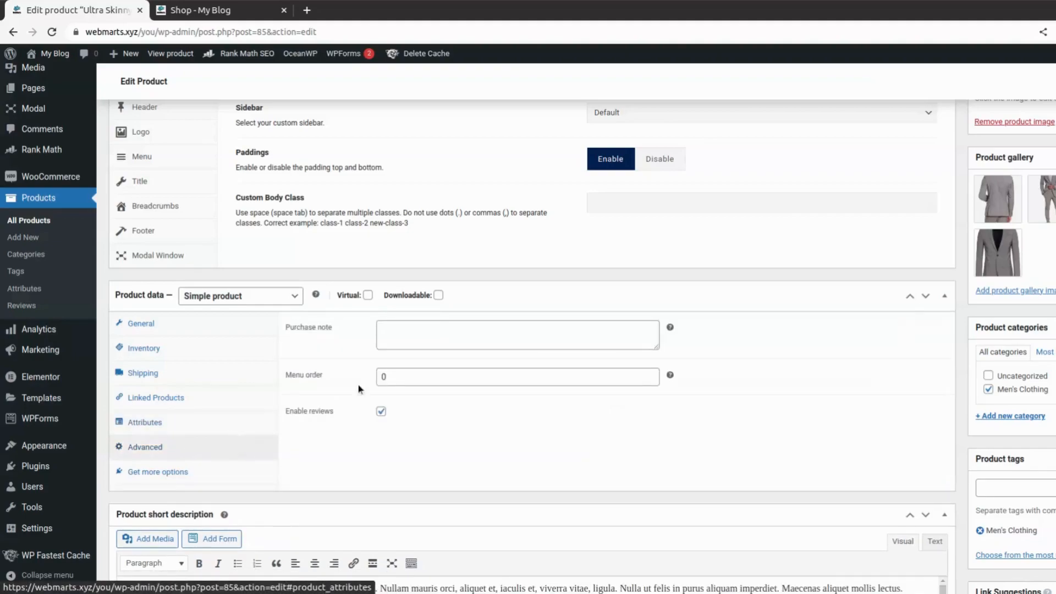
left_click(431, 328)
left_click(584, 415)
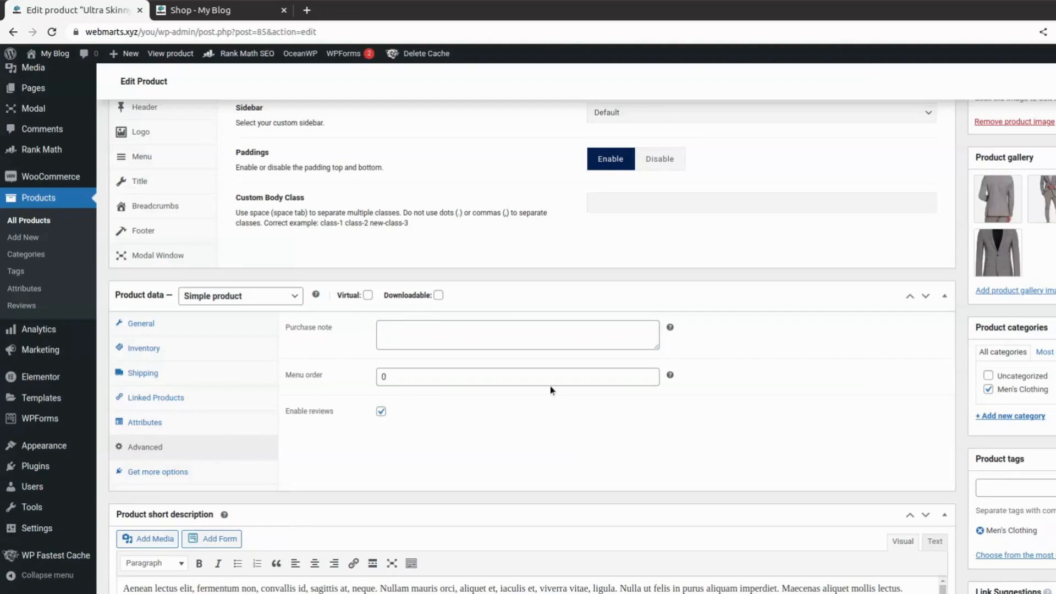
left_click(556, 338)
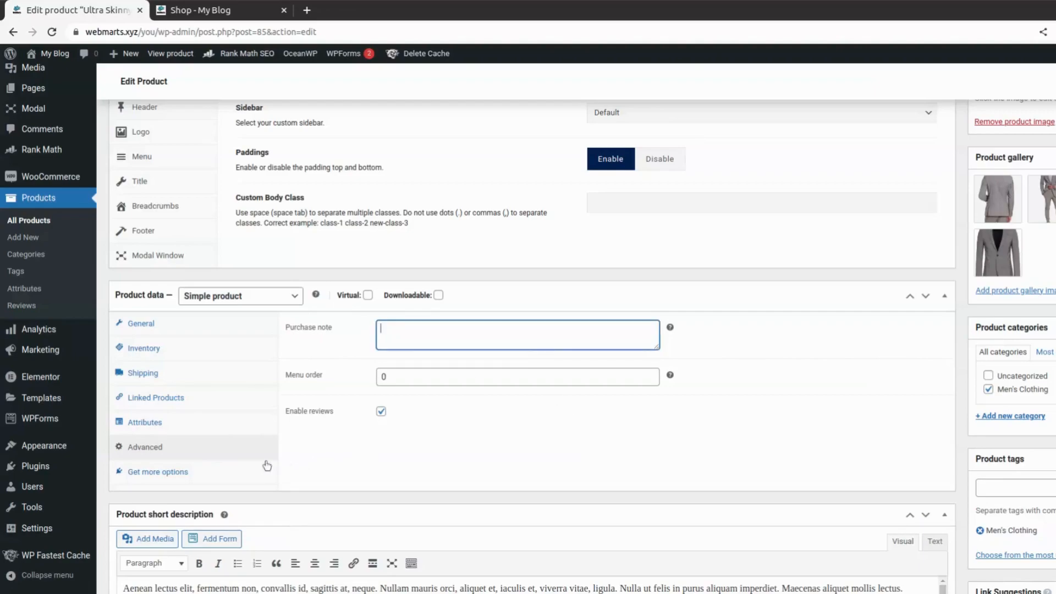
Look through the recommended extensions in the product data and the product's short description
left_click(231, 478)
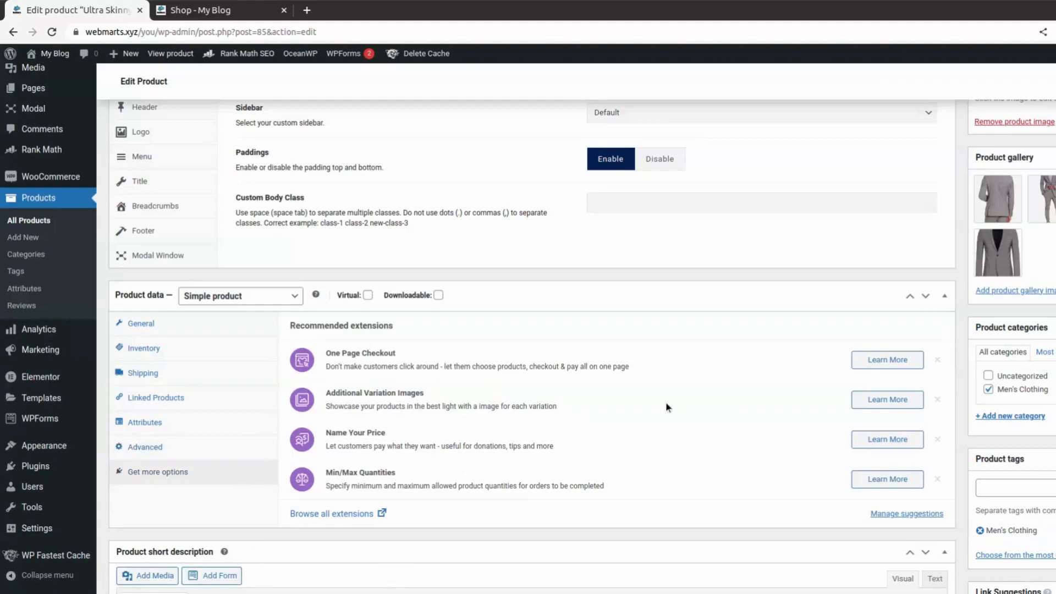
scroll(667, 407, "down", 2)
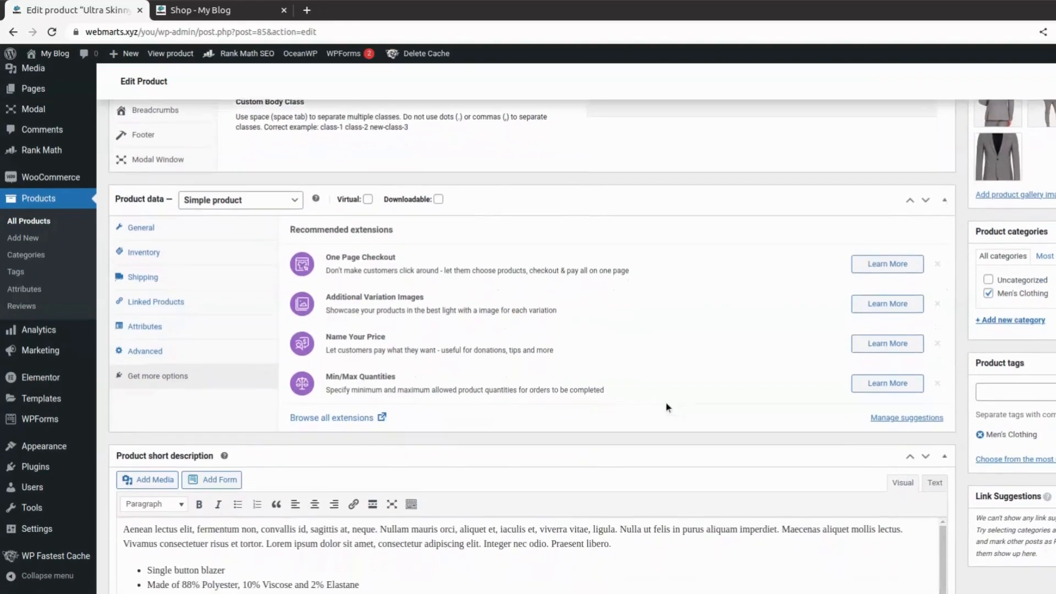
scroll(666, 407, "down", 1)
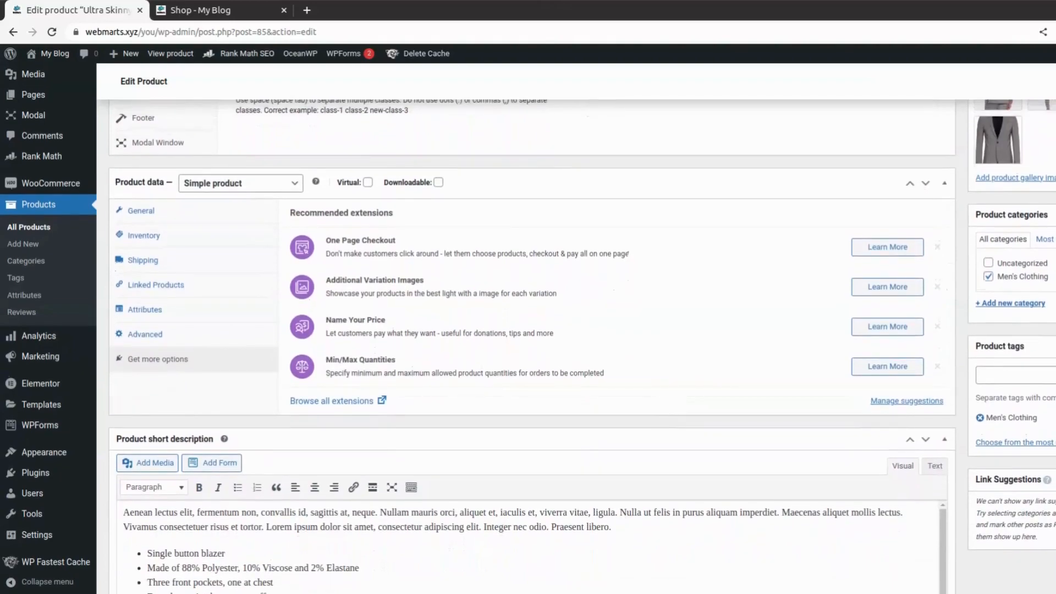
scroll(666, 403, "down", 3)
scroll(546, 382, "down", 1)
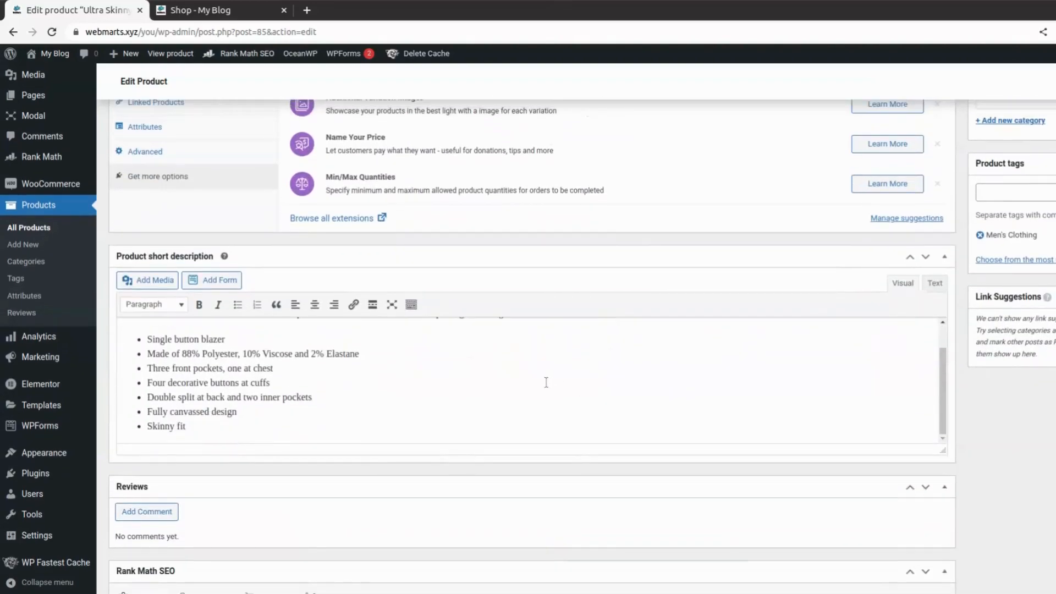
scroll(547, 382, "up", 1)
scroll(546, 383, "down", 1)
Reload the shop page, open the Taxkit Mid Grey Blazer product and examine its short description and full description
left_click(266, 8)
key("F5")
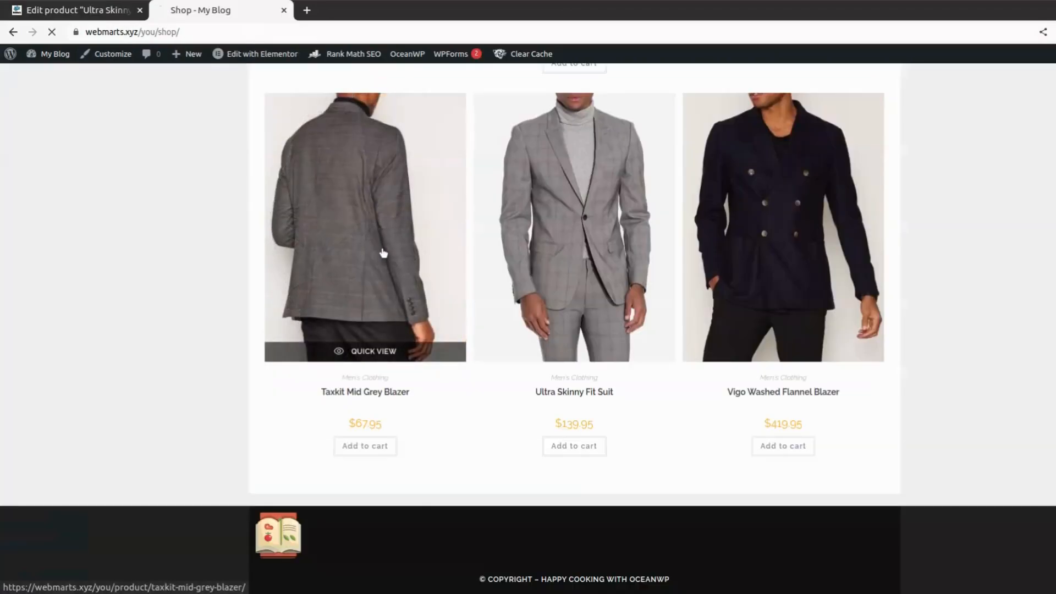
left_click(419, 279)
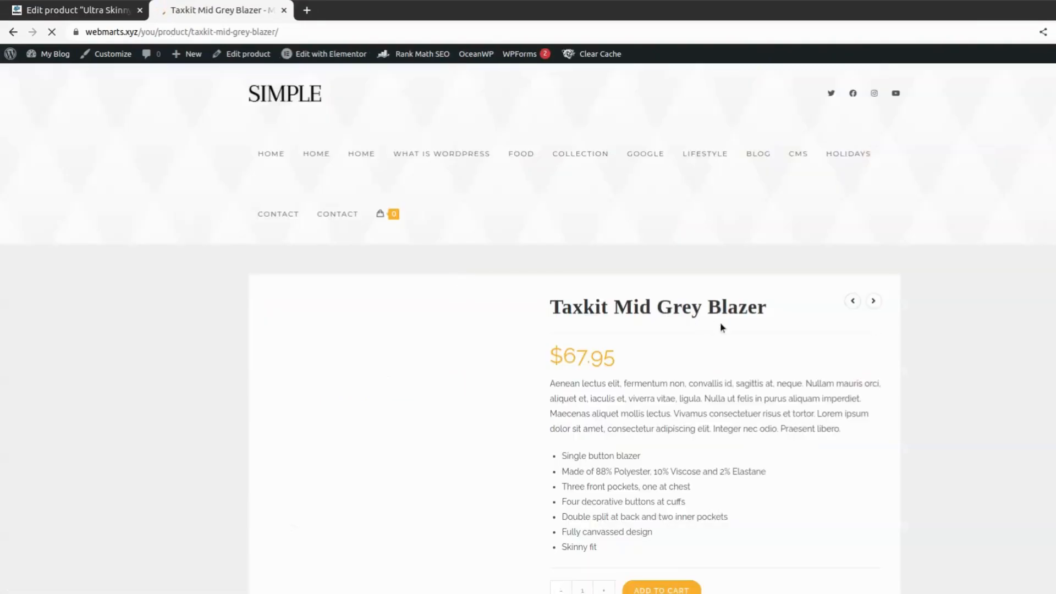
scroll(897, 325, "down", 4)
left_click_drag(553, 164, 710, 300)
left_click(710, 300)
scroll(711, 298, "down", 9)
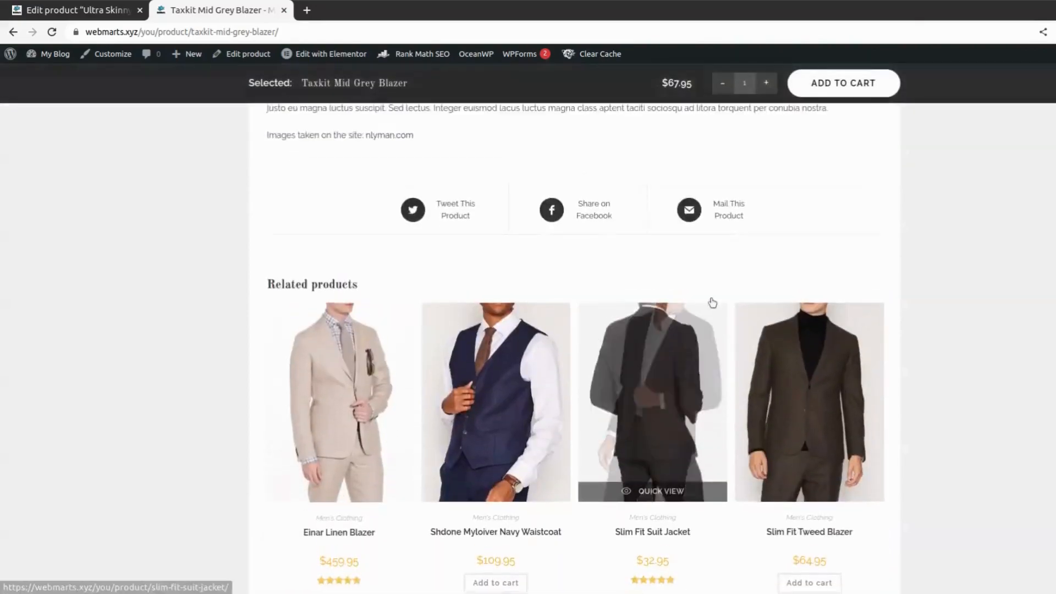
scroll(372, 282, "up", 3)
left_click_drag(424, 323, 267, 230)
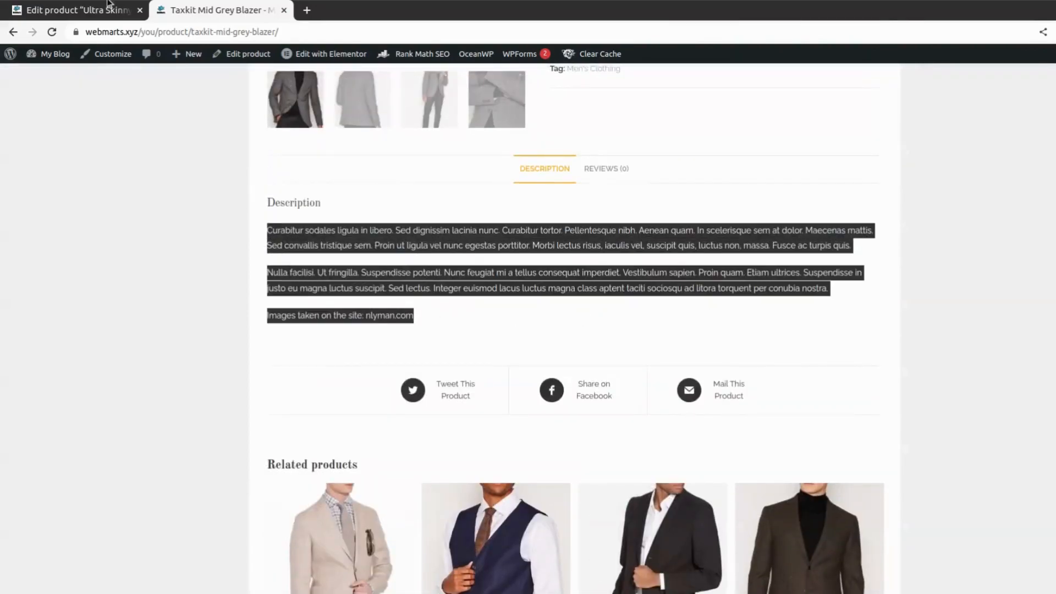
Compare the product description in the Ultra Skinny Fit Suit editor with the layout of the blazer's store page
left_click(77, 10)
scroll(362, 207, "up", 18)
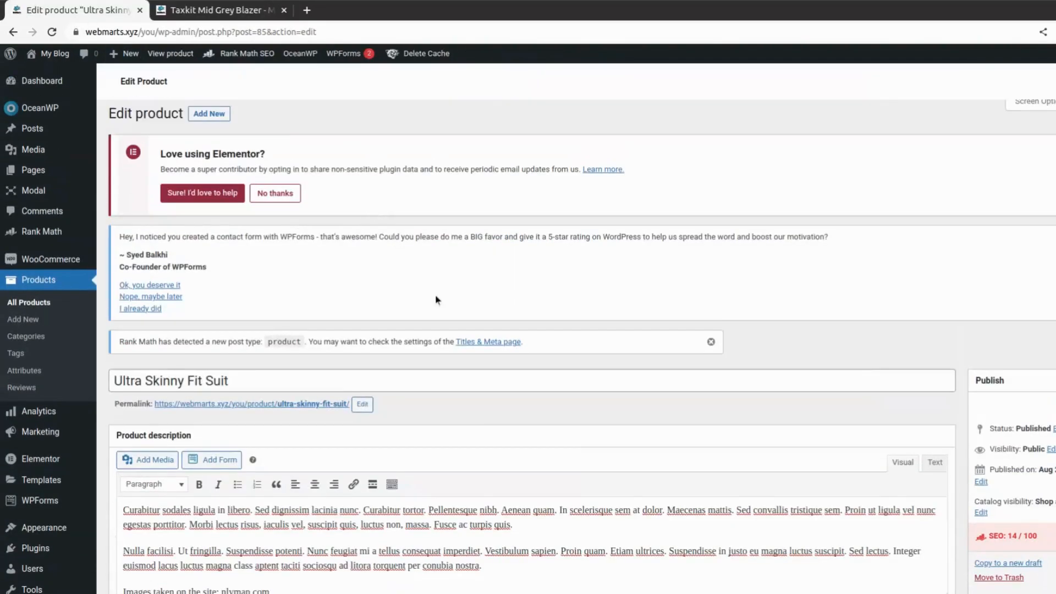
scroll(424, 286, "down", 5)
left_click(342, 330)
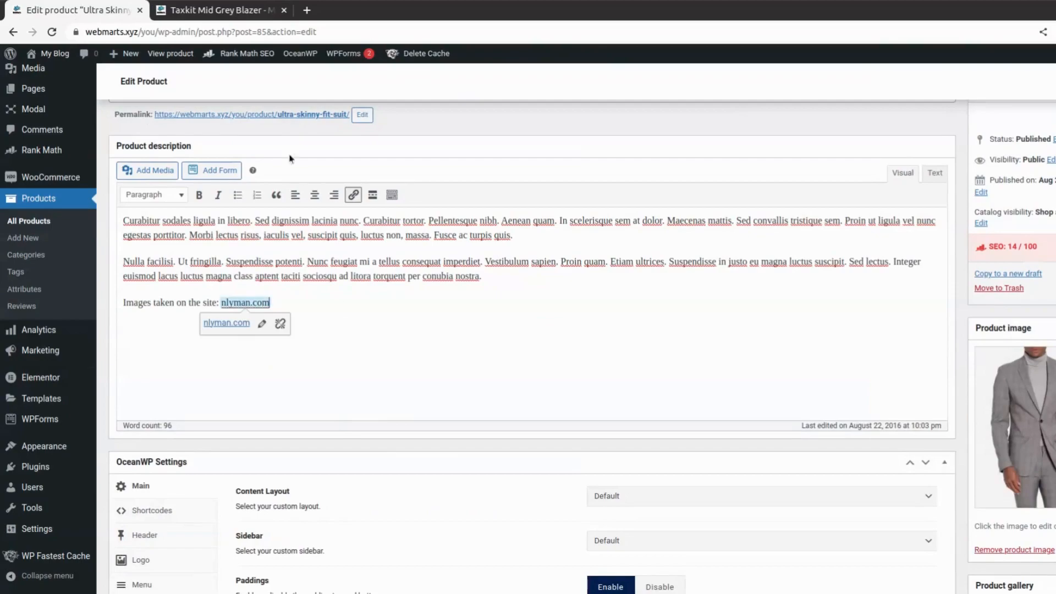
left_click(234, 10)
scroll(582, 311, "up", 5)
scroll(596, 299, "up", 4)
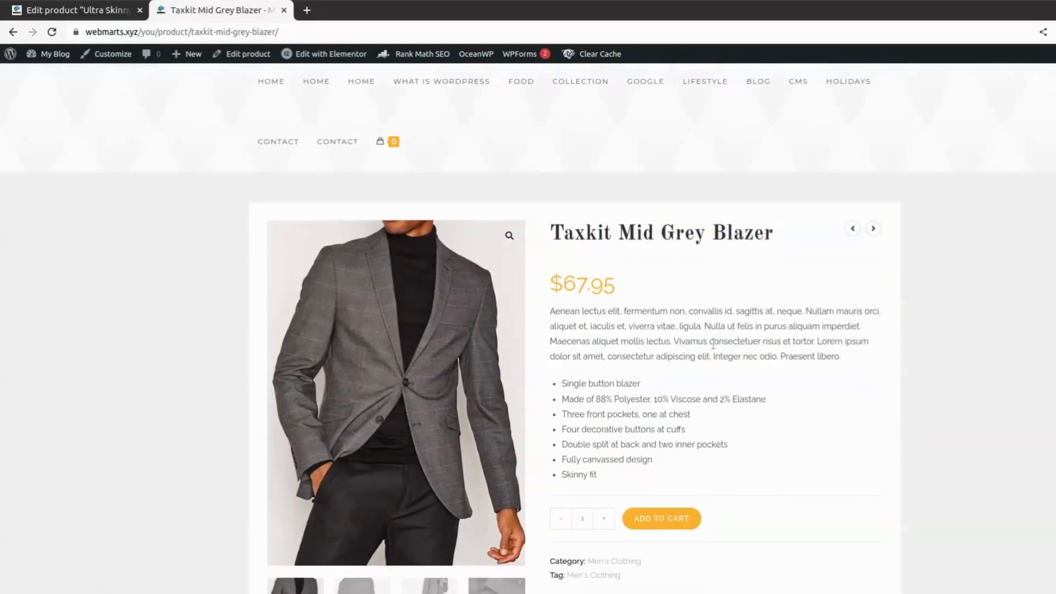
left_click(107, 19)
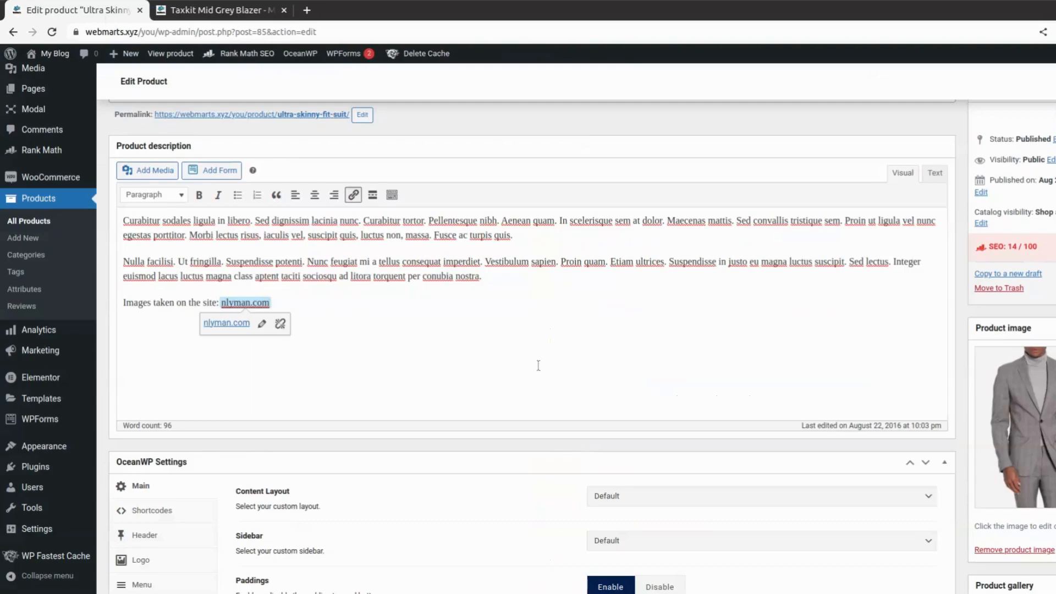
Review the product image, gallery, categories, tags and short description on the Ultra Skinny Fit Suit edit page
scroll(556, 427, "down", 12)
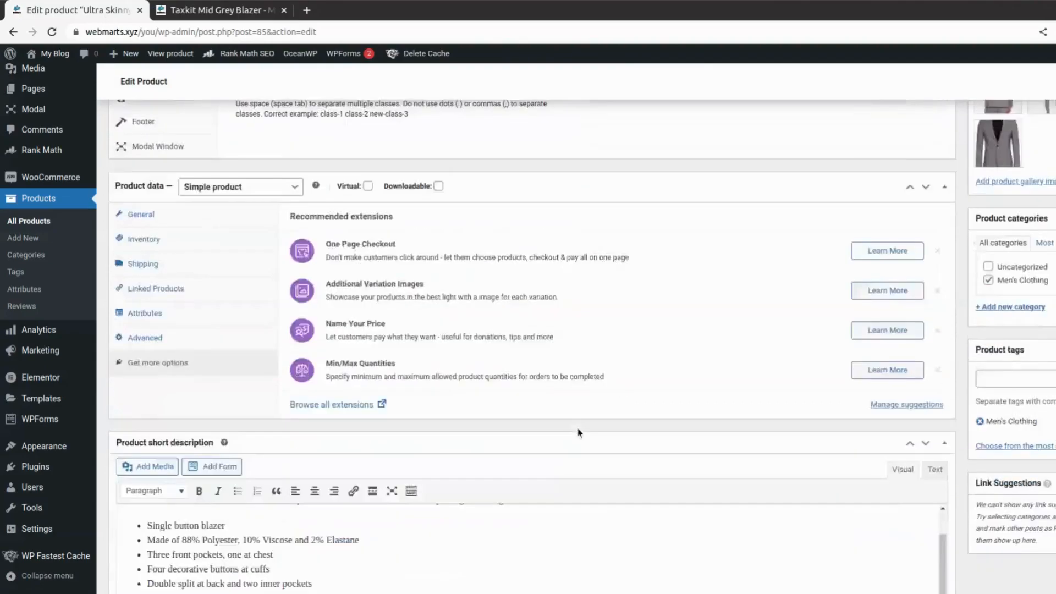
scroll(579, 430, "up", 10)
scroll(843, 388, "down", 2)
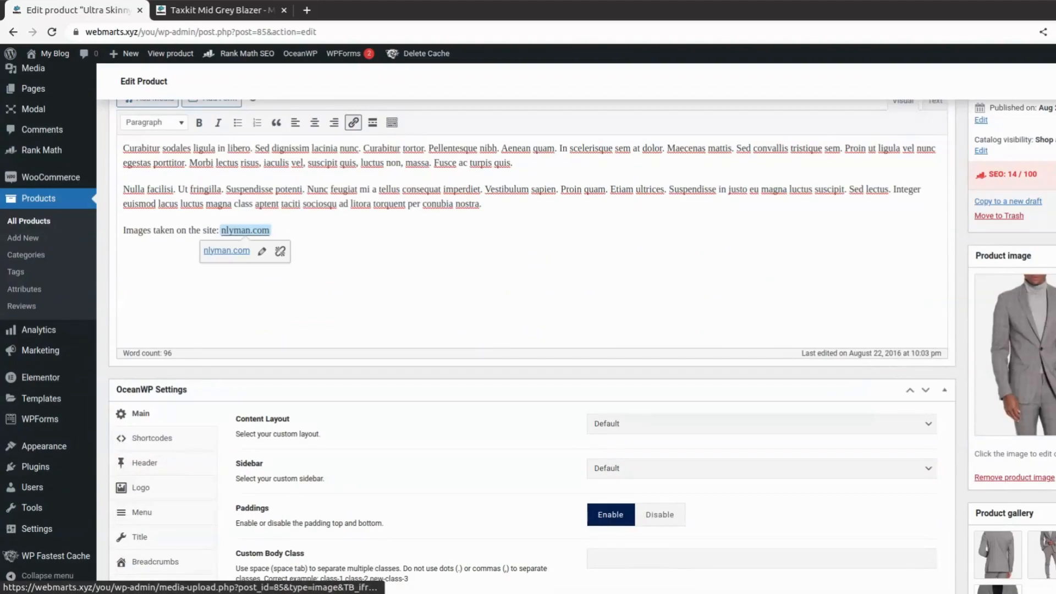
scroll(1034, 258, "down", 1)
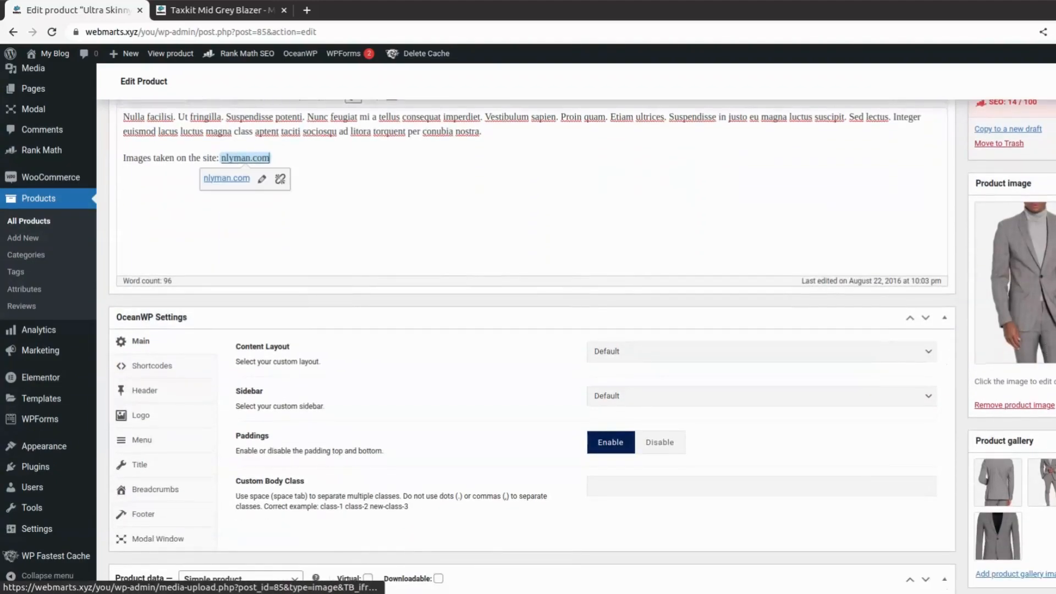
scroll(1034, 258, "down", 2)
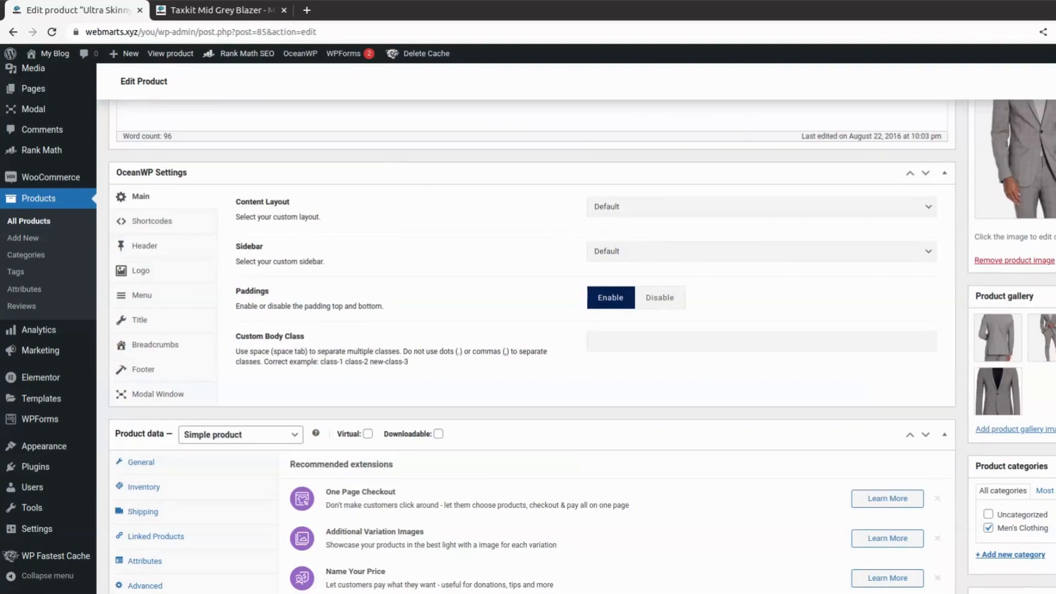
scroll(1035, 258, "down", 1)
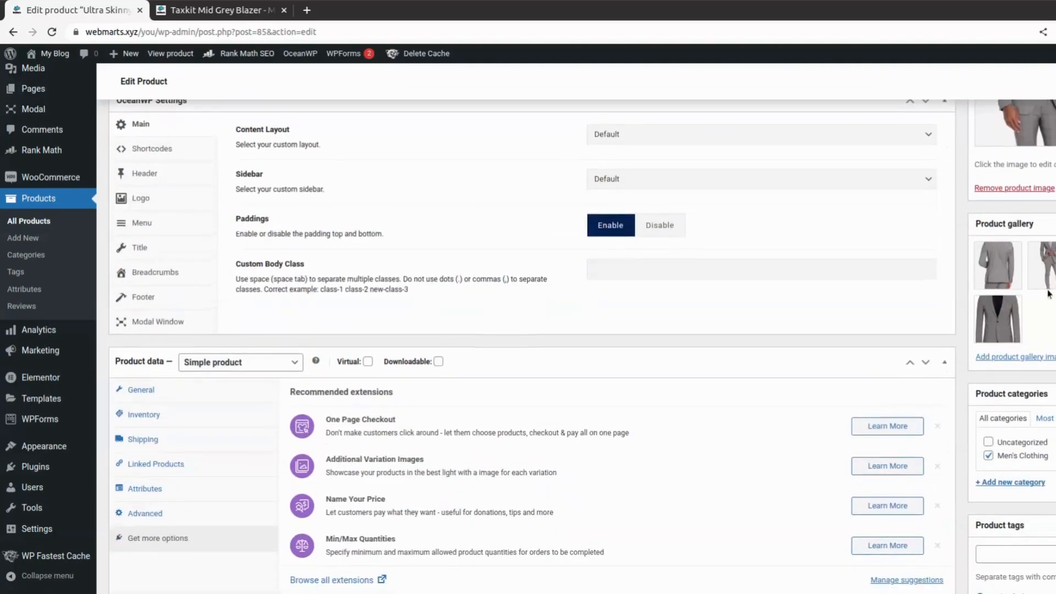
scroll(1029, 237, "down", 3)
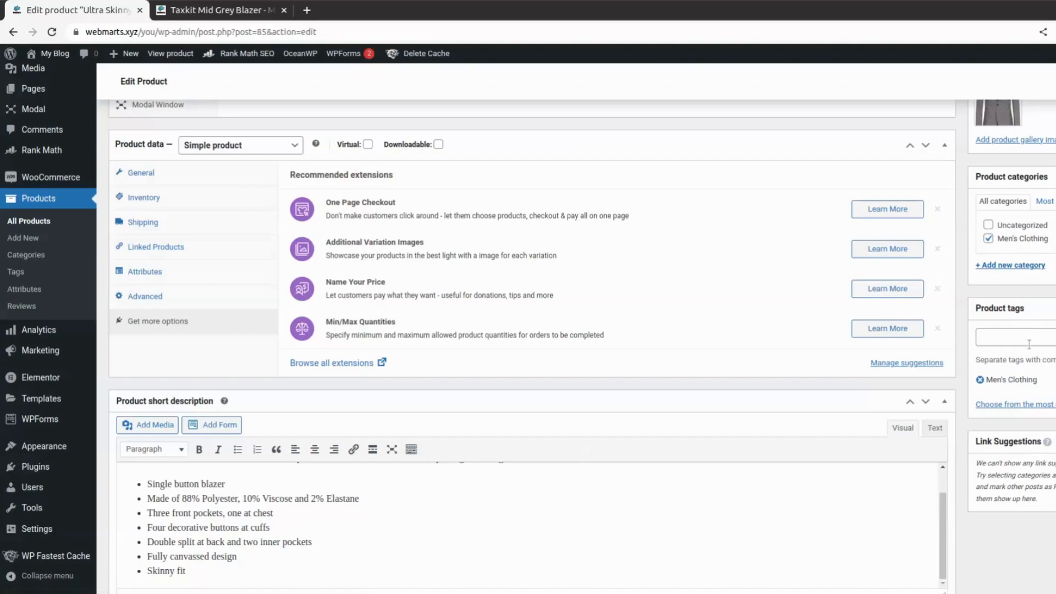
scroll(809, 319, "down", 1)
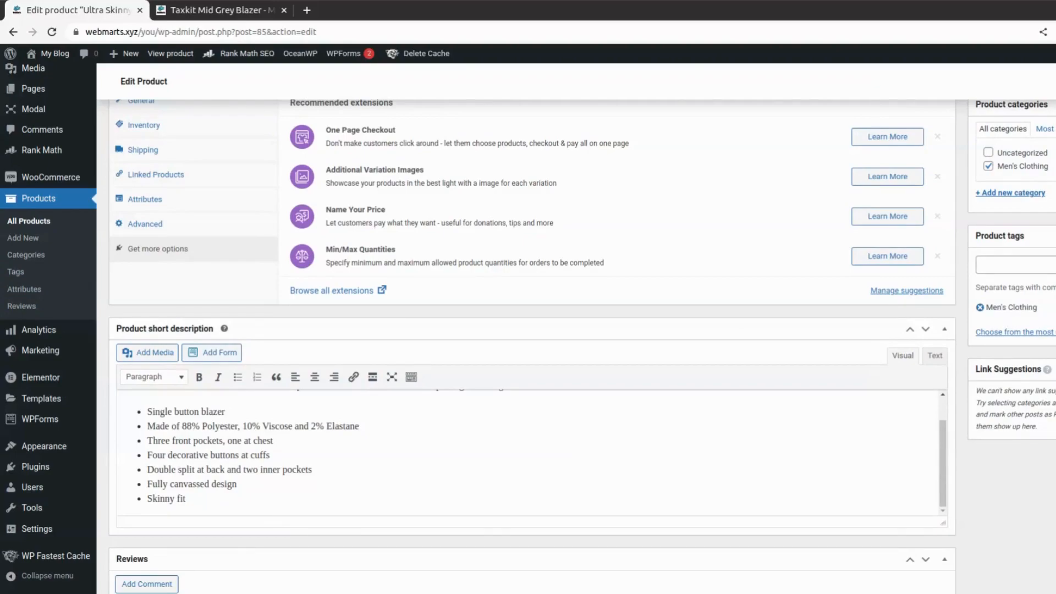
Open the Ultra Skinny Fit Suit's permalink in a new browser tab and view its store page with the gallery images
scroll(978, 266, "up", 15)
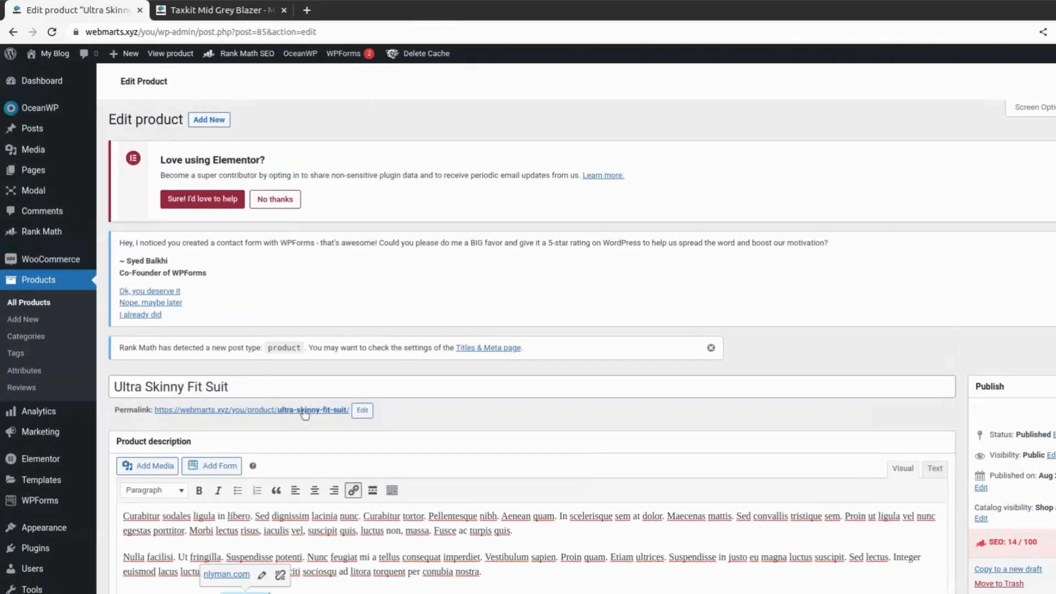
left_click(304, 412, "ctrl")
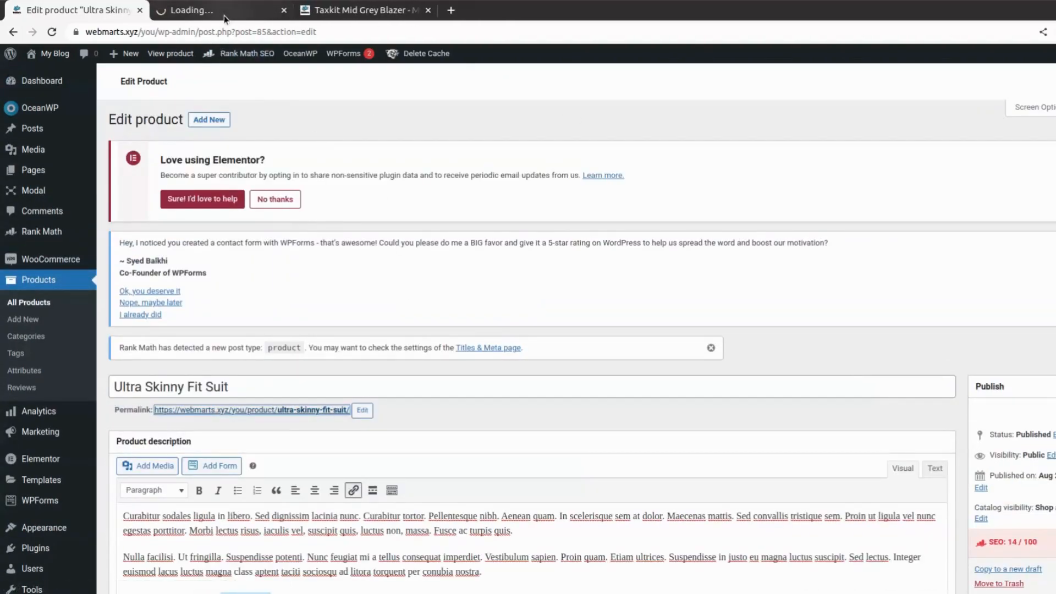
left_click(225, 15)
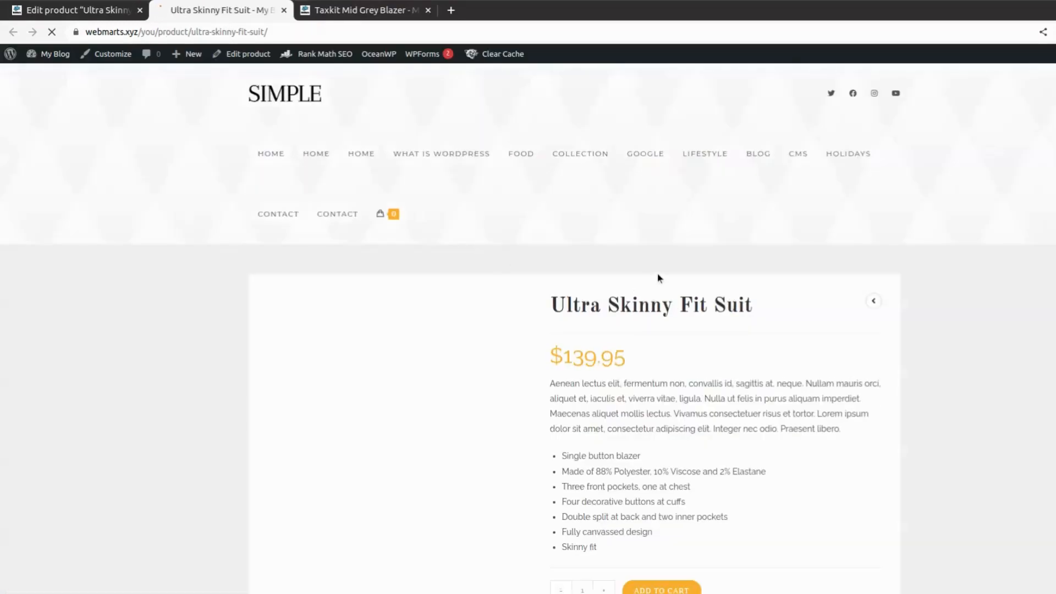
scroll(750, 356, "down", 3)
scroll(496, 361, "down", 2)
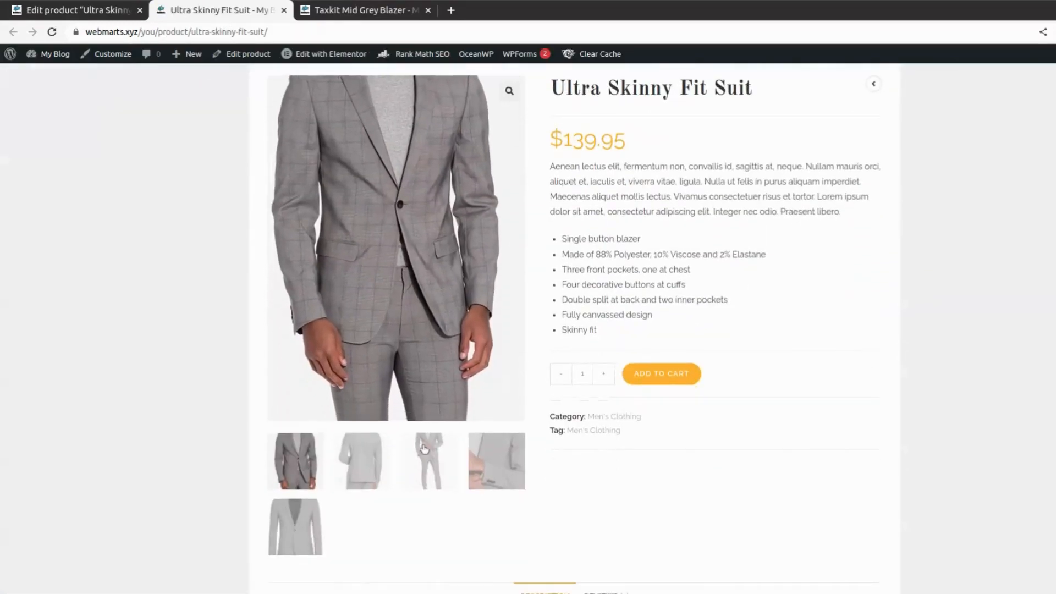
View the Ultra Skinny Fit Suit's gallery images, ending with the standalone jacket picture
left_click(490, 470)
left_click(382, 465)
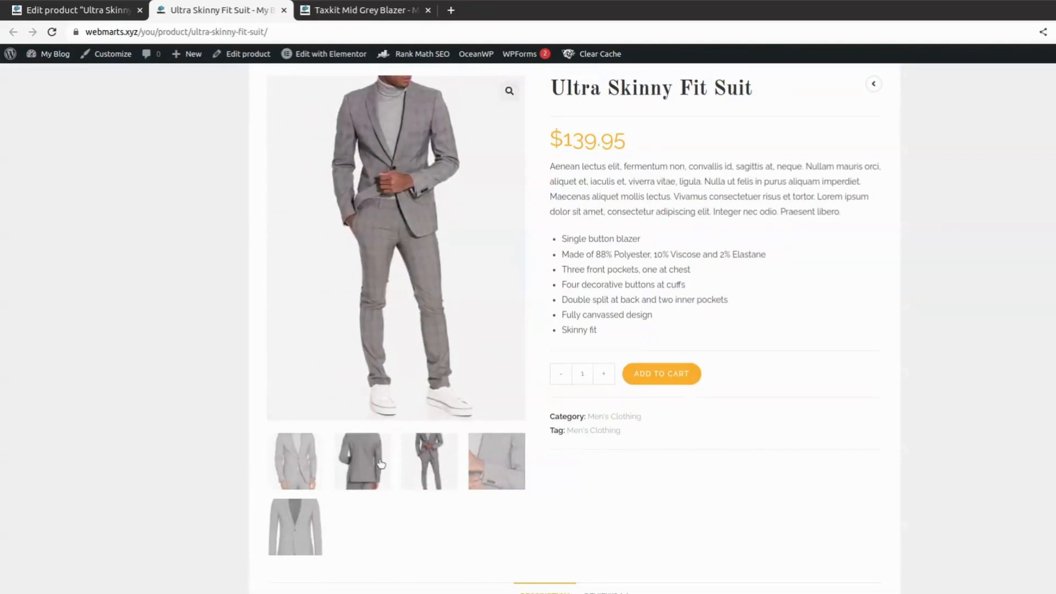
left_click(311, 520)
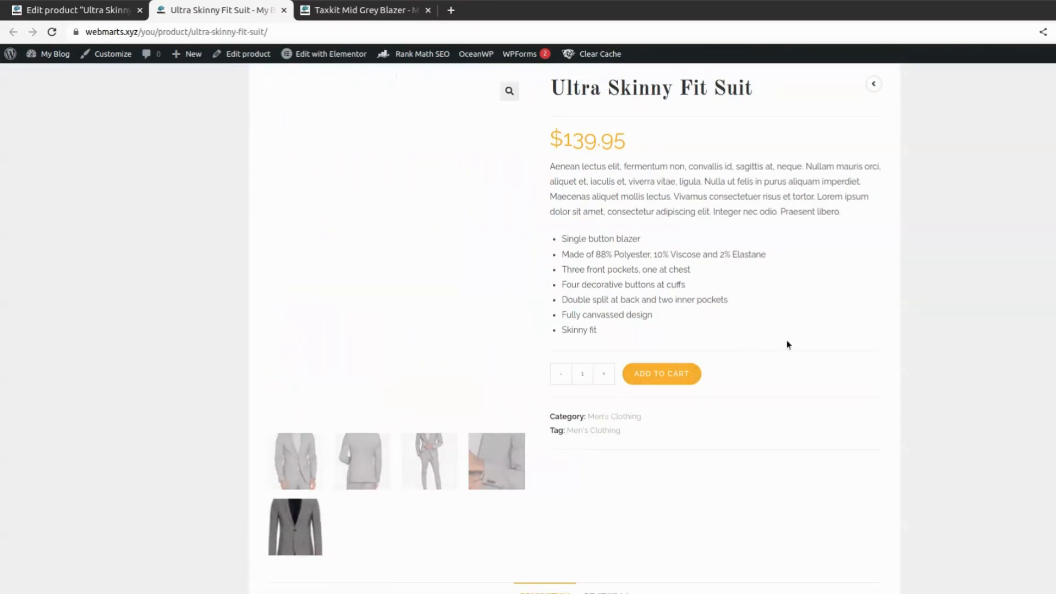
Increase the order quantity of the Ultra Skinny Fit Suit to 8 on its store page
scroll(779, 346, "down", 5)
scroll(800, 349, "up", 3)
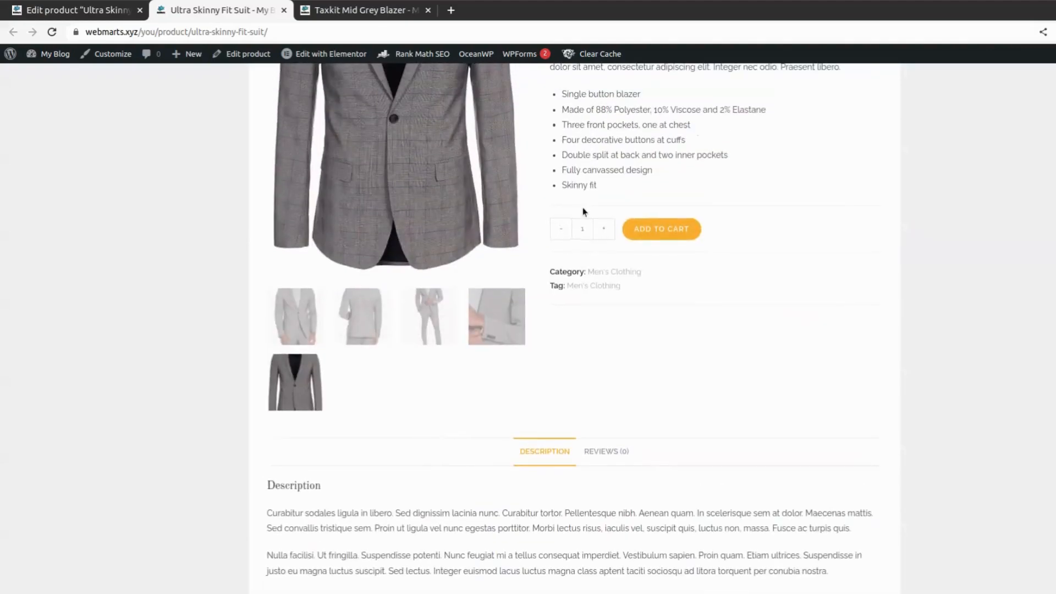
left_click(604, 231)
left_click(604, 231)
left_click(604, 231)
left_click(604, 232)
left_click(604, 231)
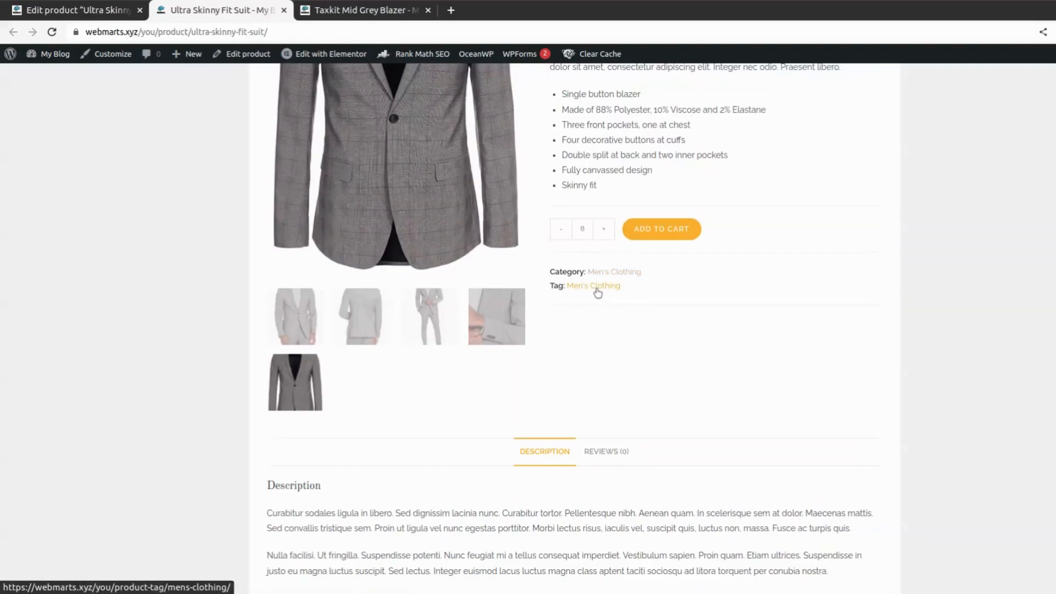
Examine the suit's store page from the main image and purchase options down to the full description
scroll(671, 280, "up", 3)
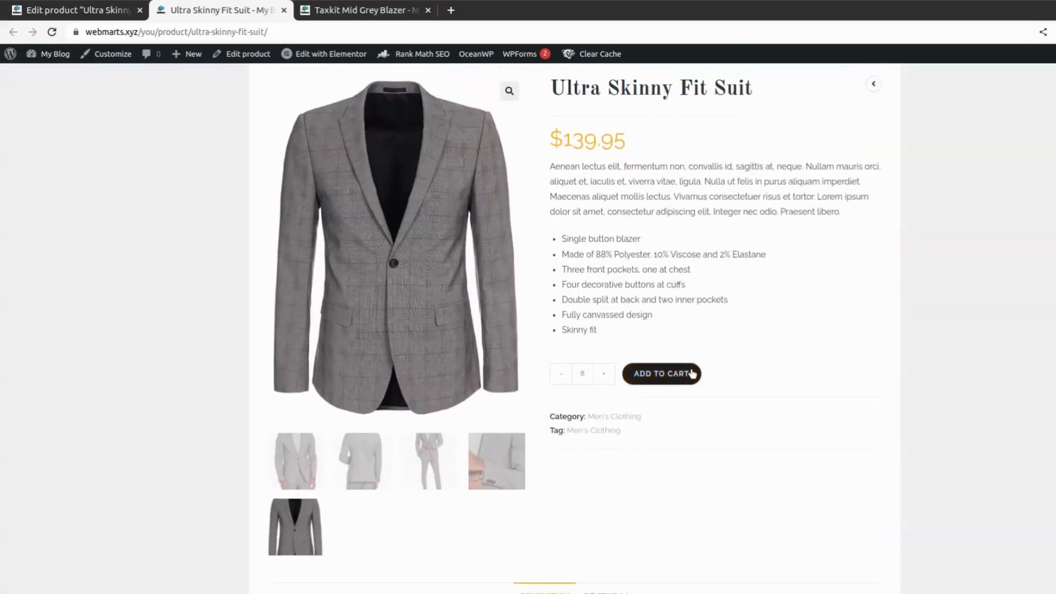
scroll(740, 335, "down", 6)
scroll(733, 323, "up", 3)
scroll(749, 283, "up", 4)
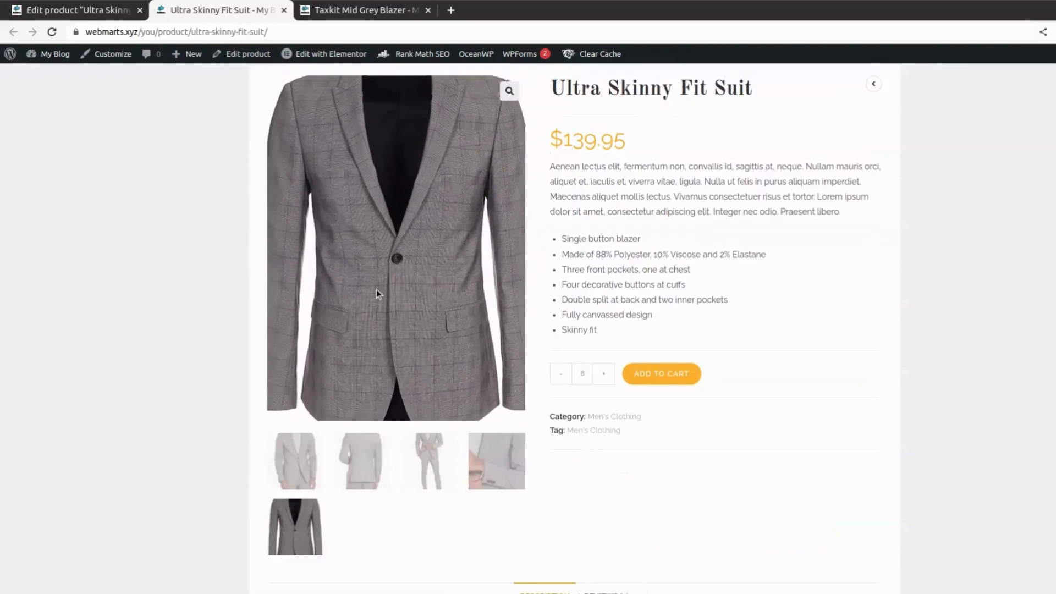
scroll(376, 290, "up", 2)
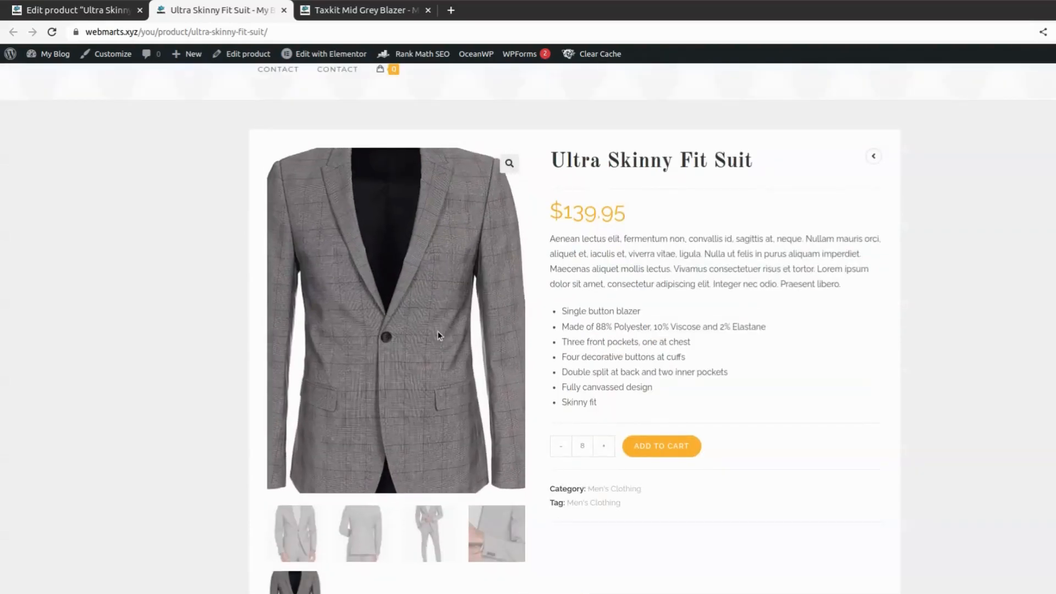
scroll(710, 348, "down", 10)
scroll(681, 324, "up", 2)
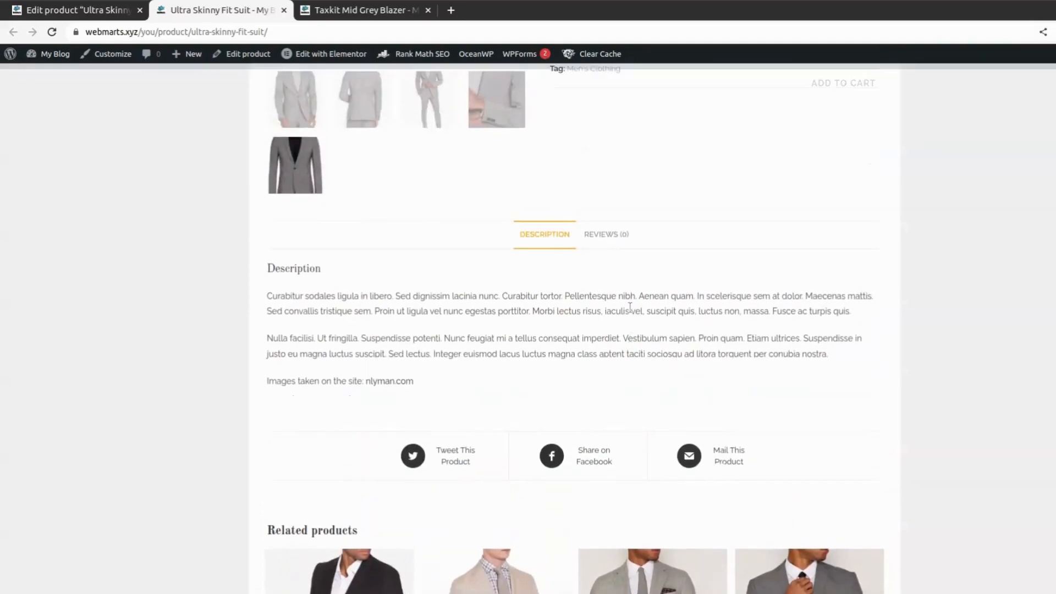
Select a four-star rating in the suit's review form and look over the sharing links and related products
left_click(611, 235)
left_click(304, 352)
scroll(622, 366, "down", 1)
scroll(622, 365, "down", 5)
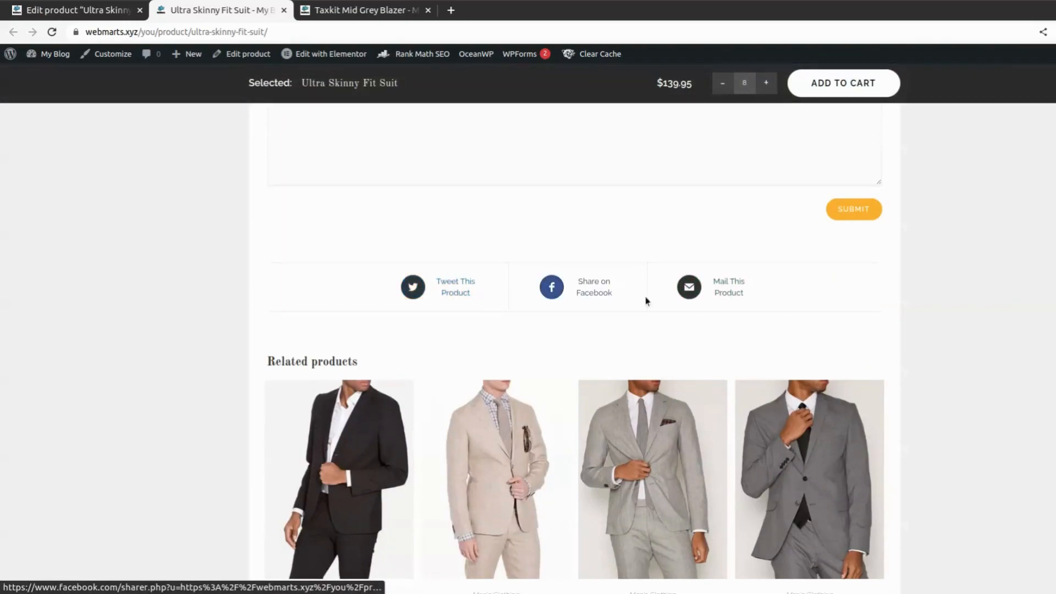
scroll(542, 311, "down", 4)
scroll(558, 310, "up", 15)
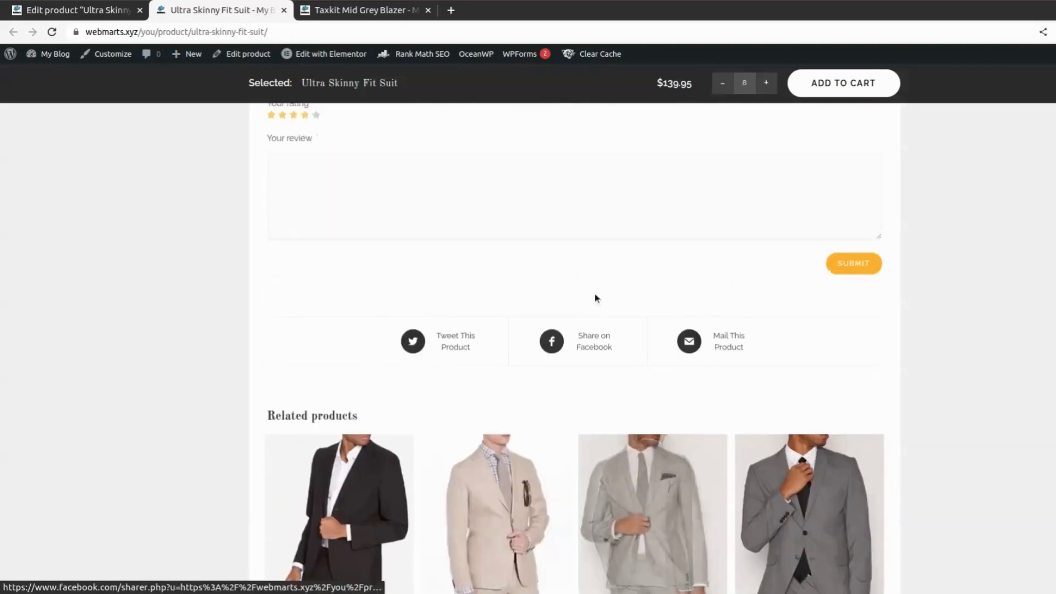
Return to the WordPress admin from the store page and open the WooCommerce Analytics overview
left_click(77, 10)
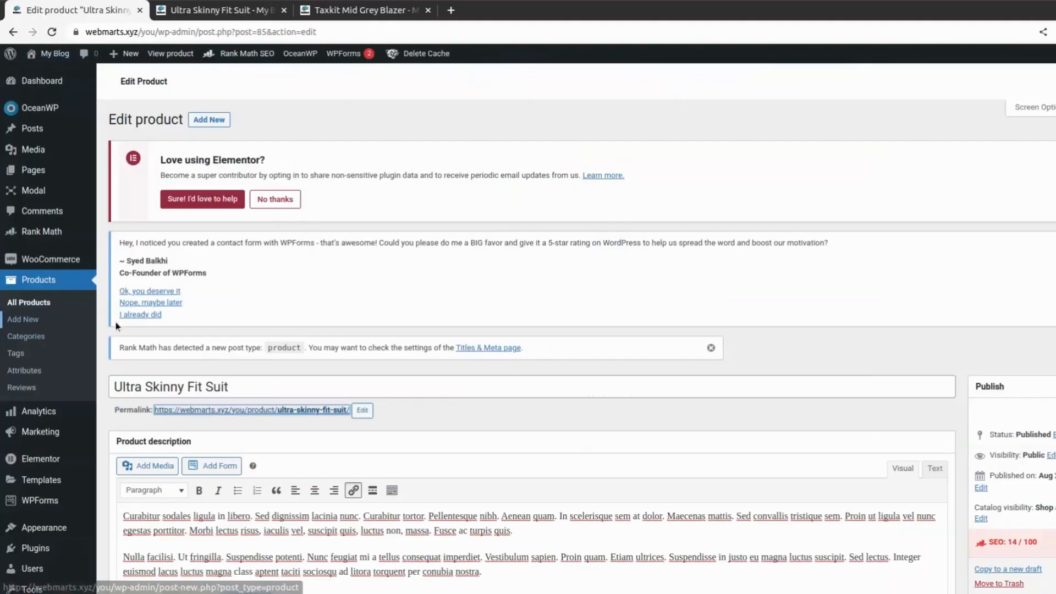
scroll(88, 330, "down", 4)
left_click(23, 336)
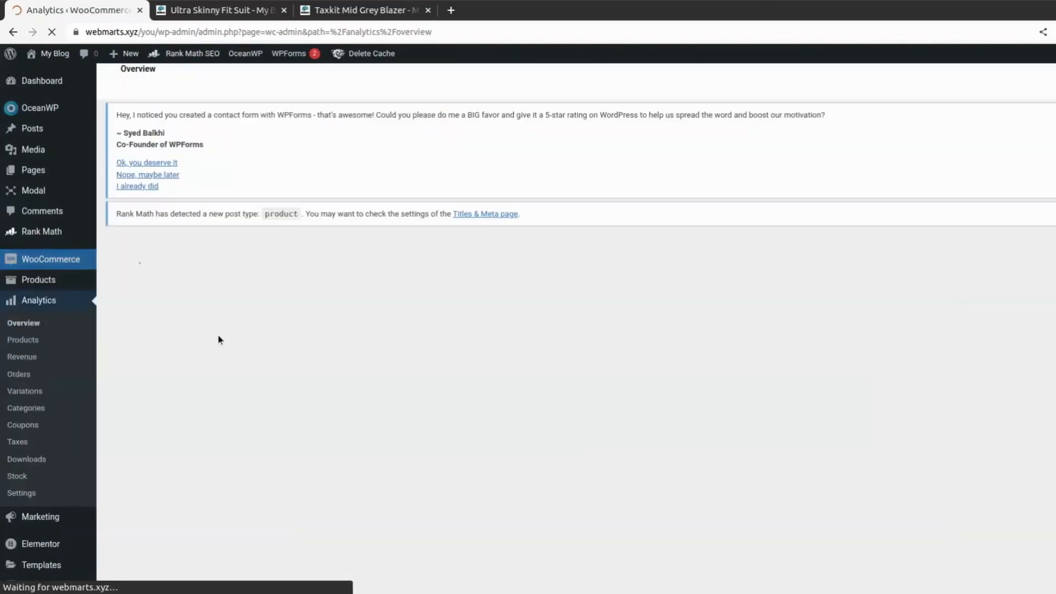
scroll(63, 372, "down", 1)
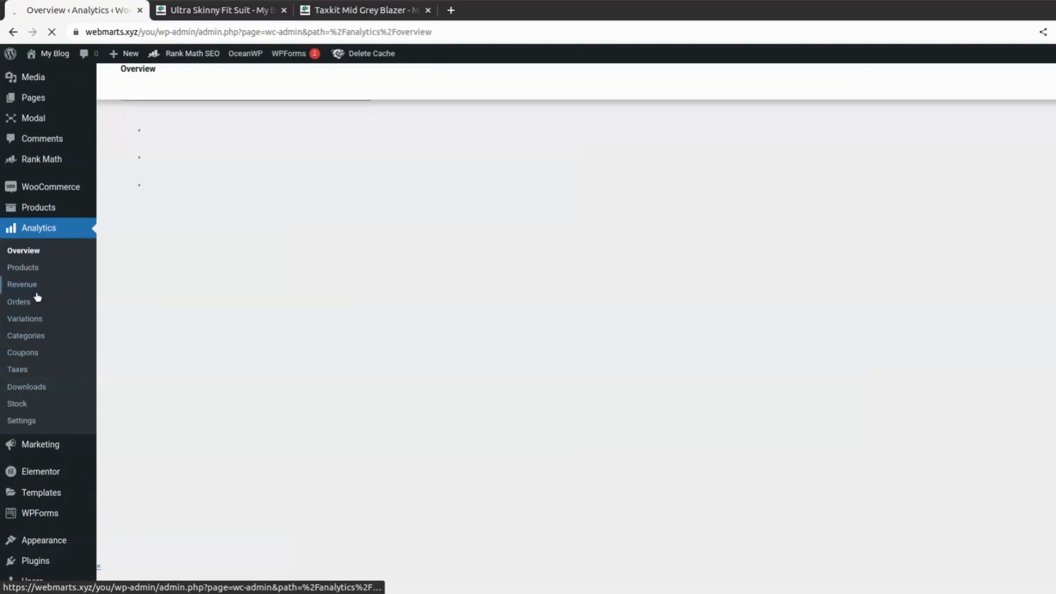